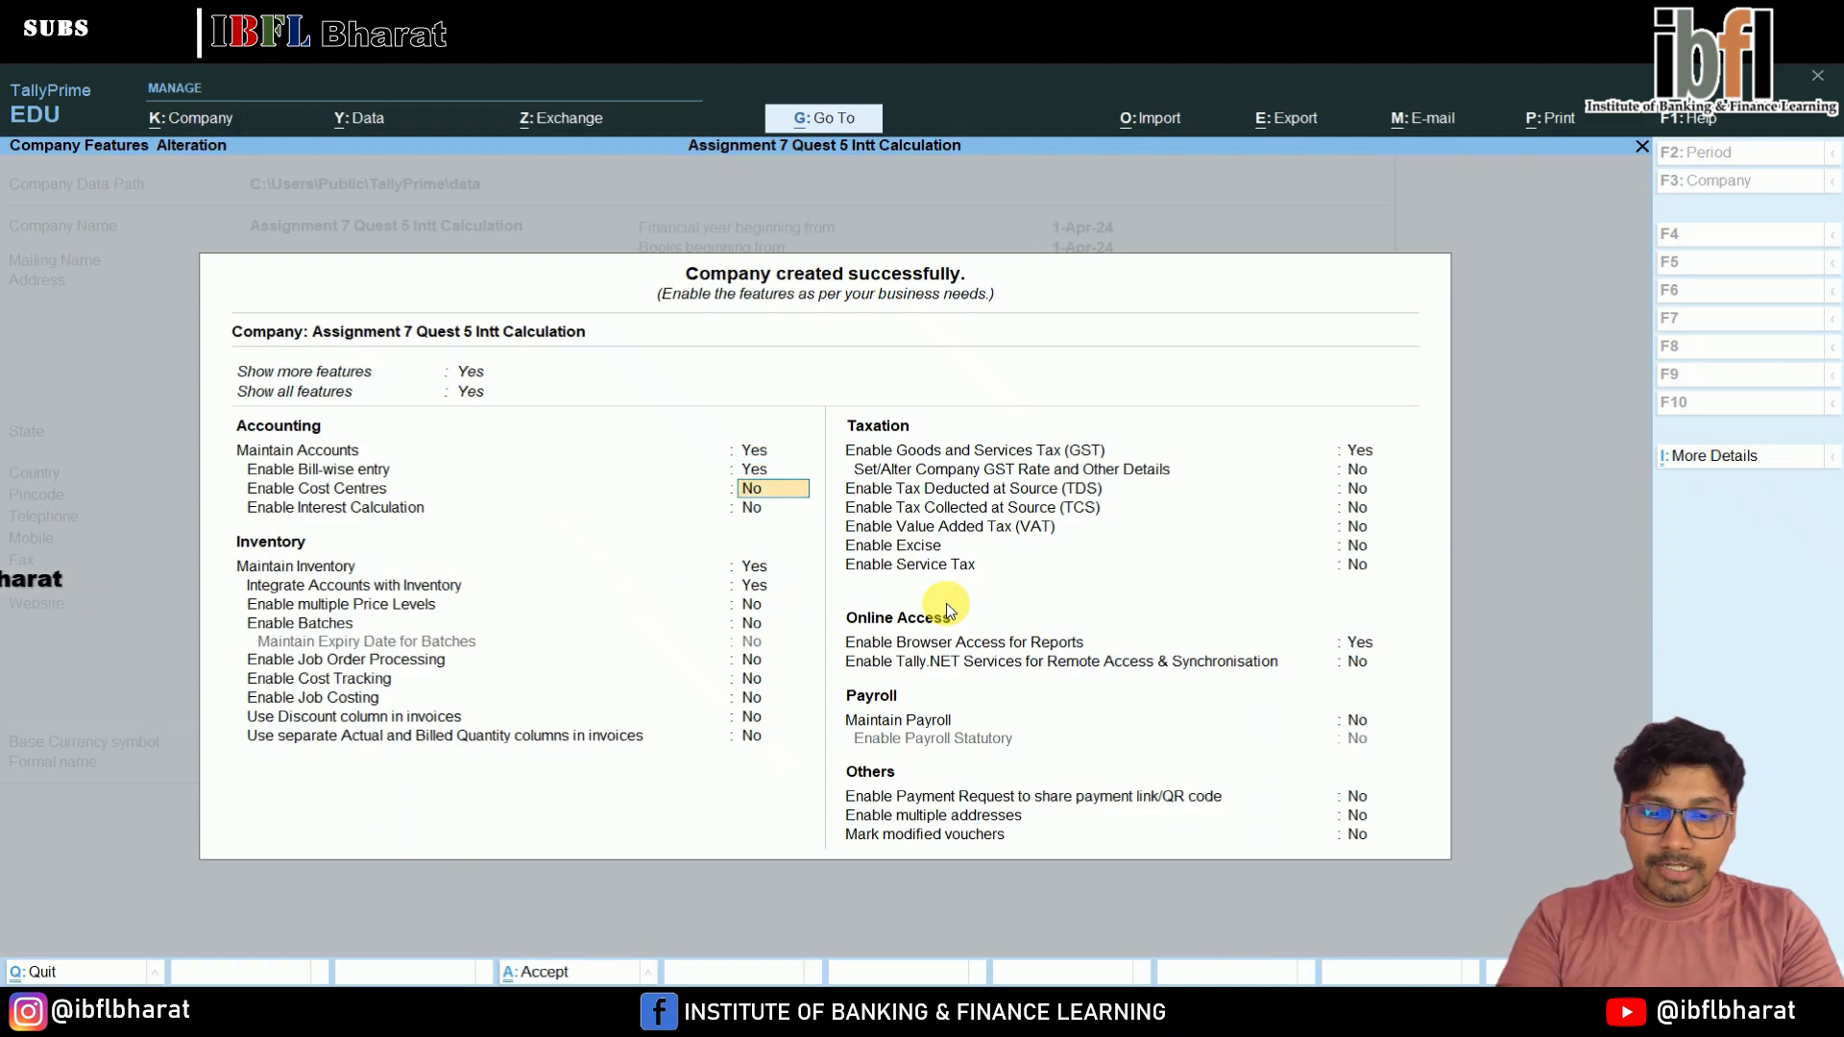
Enable interest calculation in the company's accounting features, keeping cost centres off and the inventory options at their defaults
key("Return")
type("y")
key("Return")
key("Return")
key("Return")
key("Return")
key("Return")
key("Return")
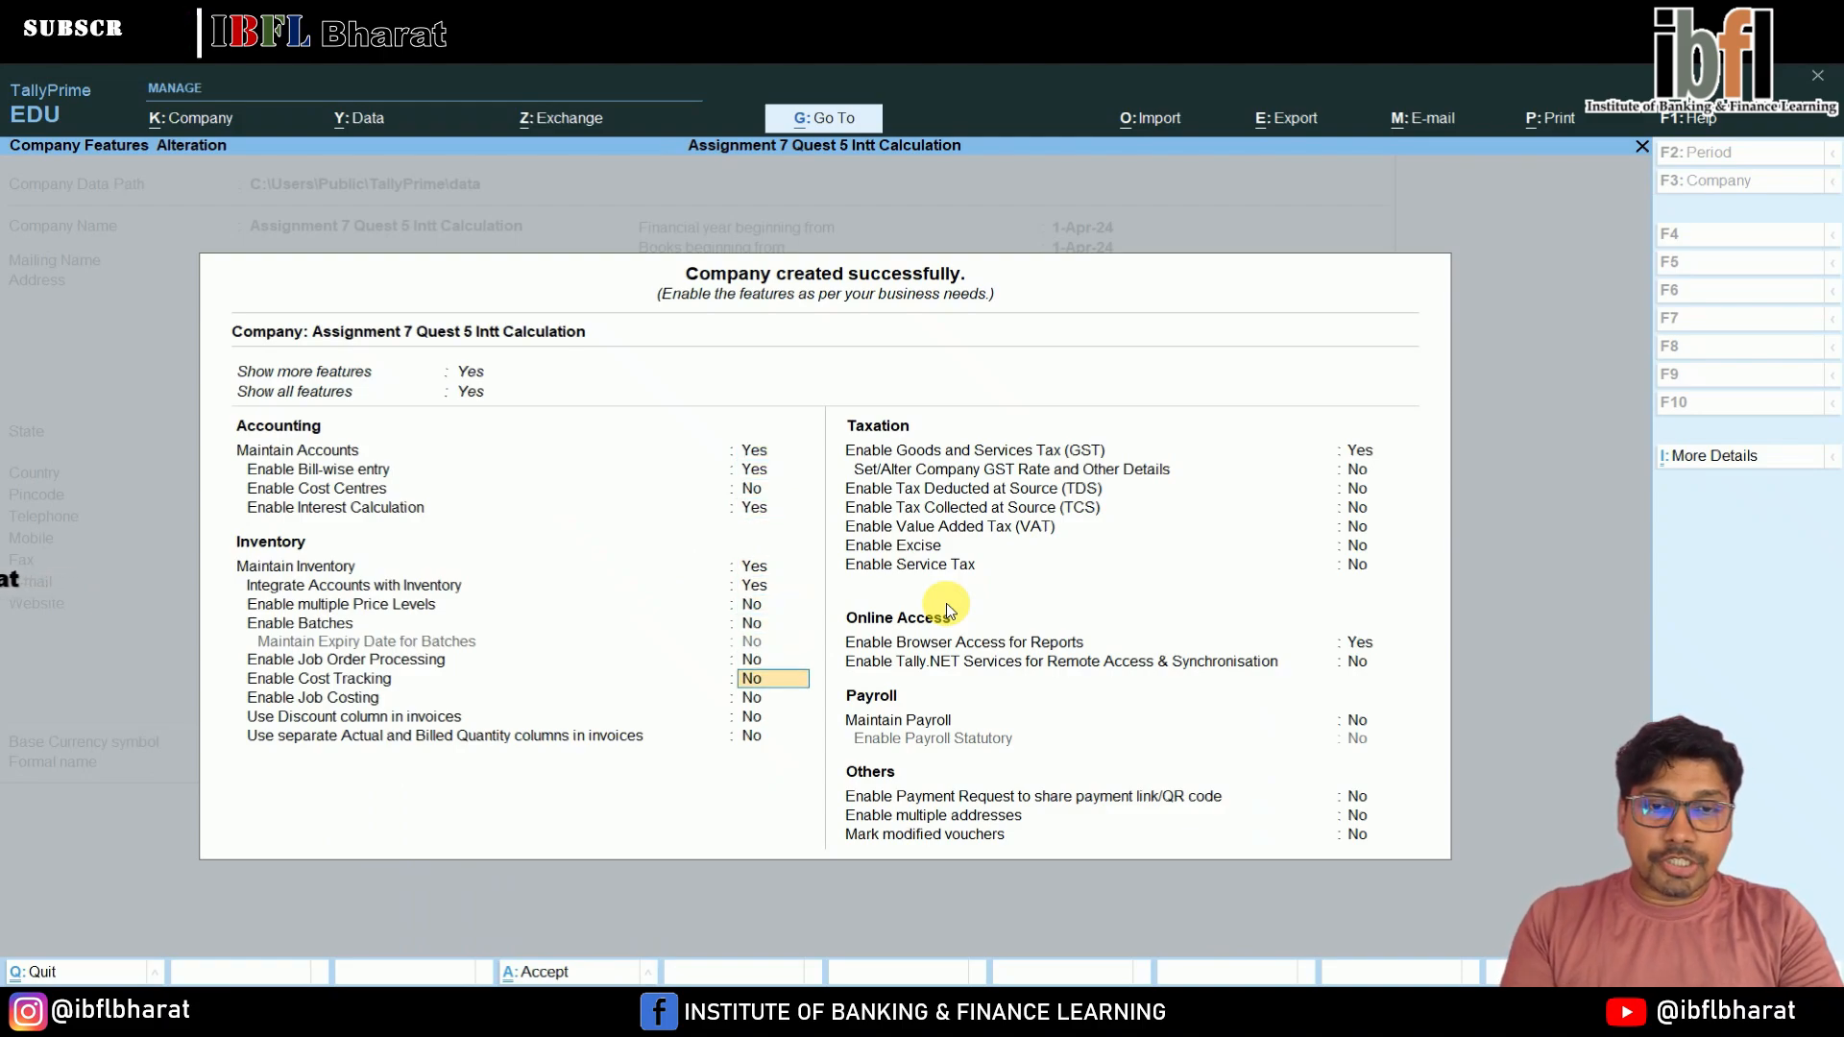
Disable Goods and Services Tax (GST) for the company and save the feature settings
key("Return")
key("Return")
key("Return")
key("Return")
type("n")
key("Return")
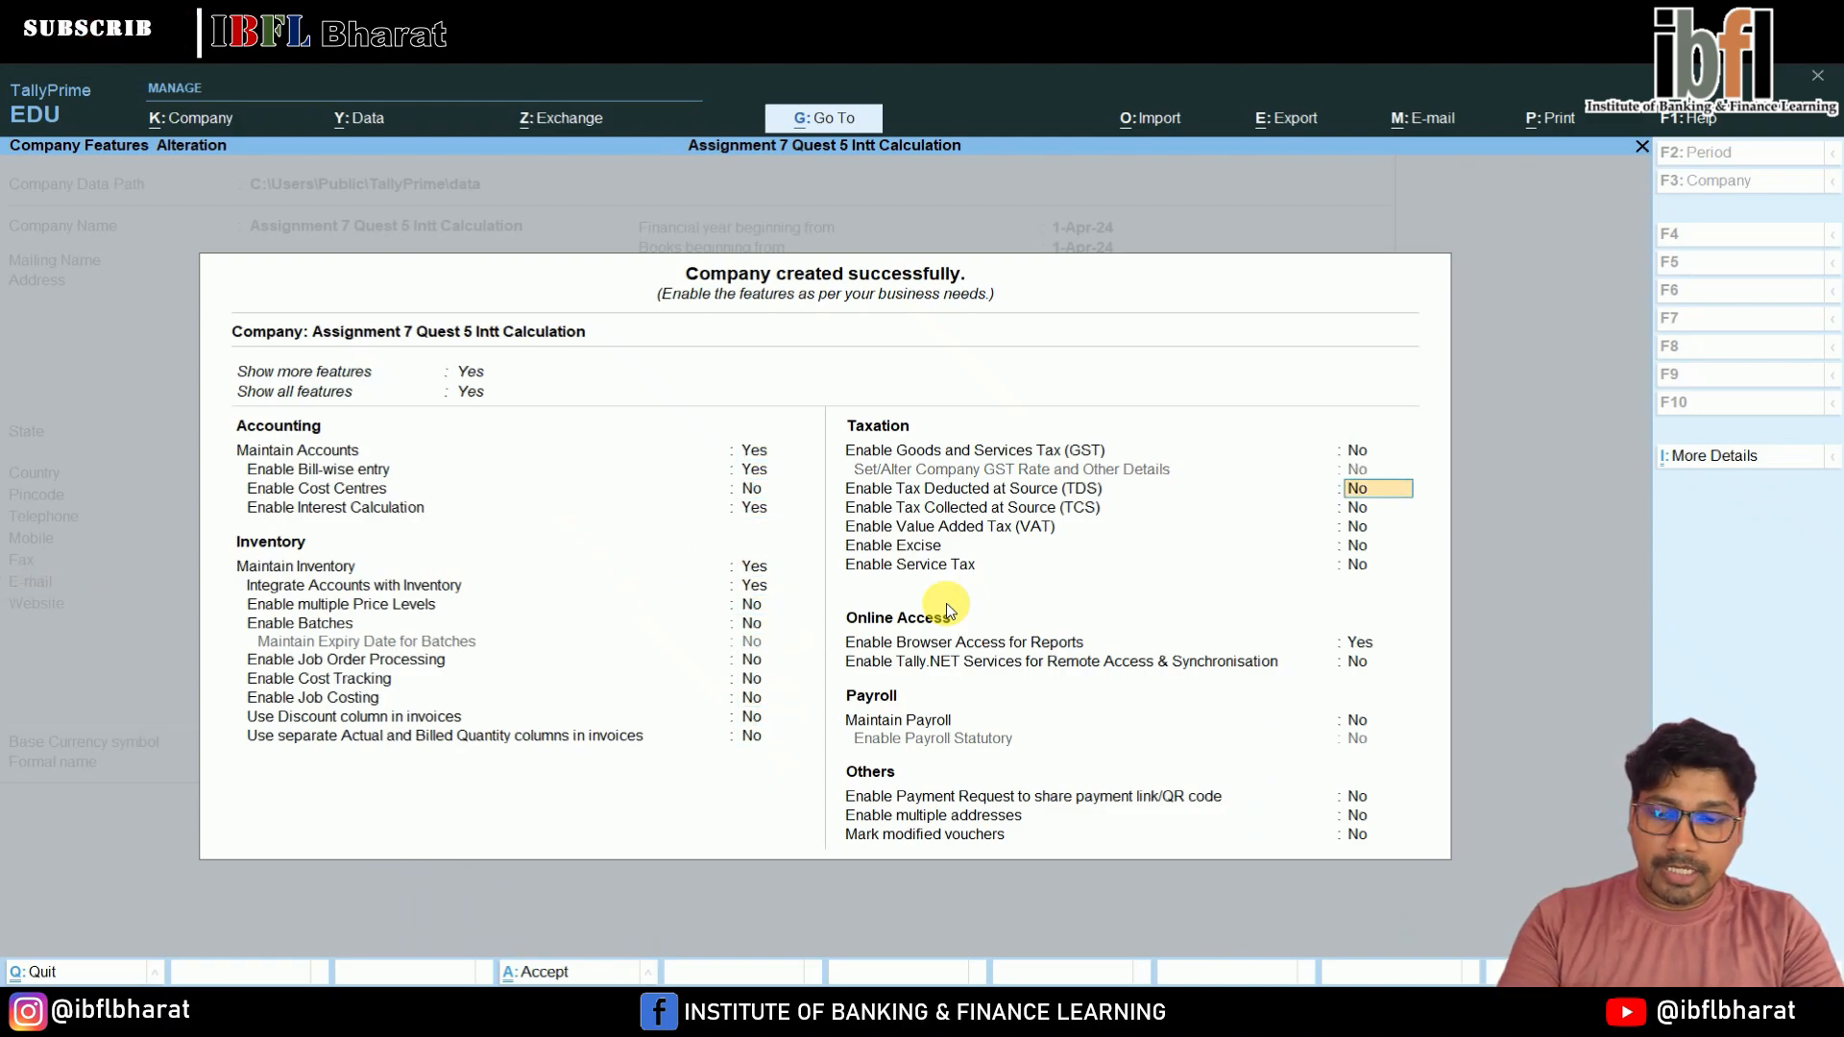
key("ctrl+a")
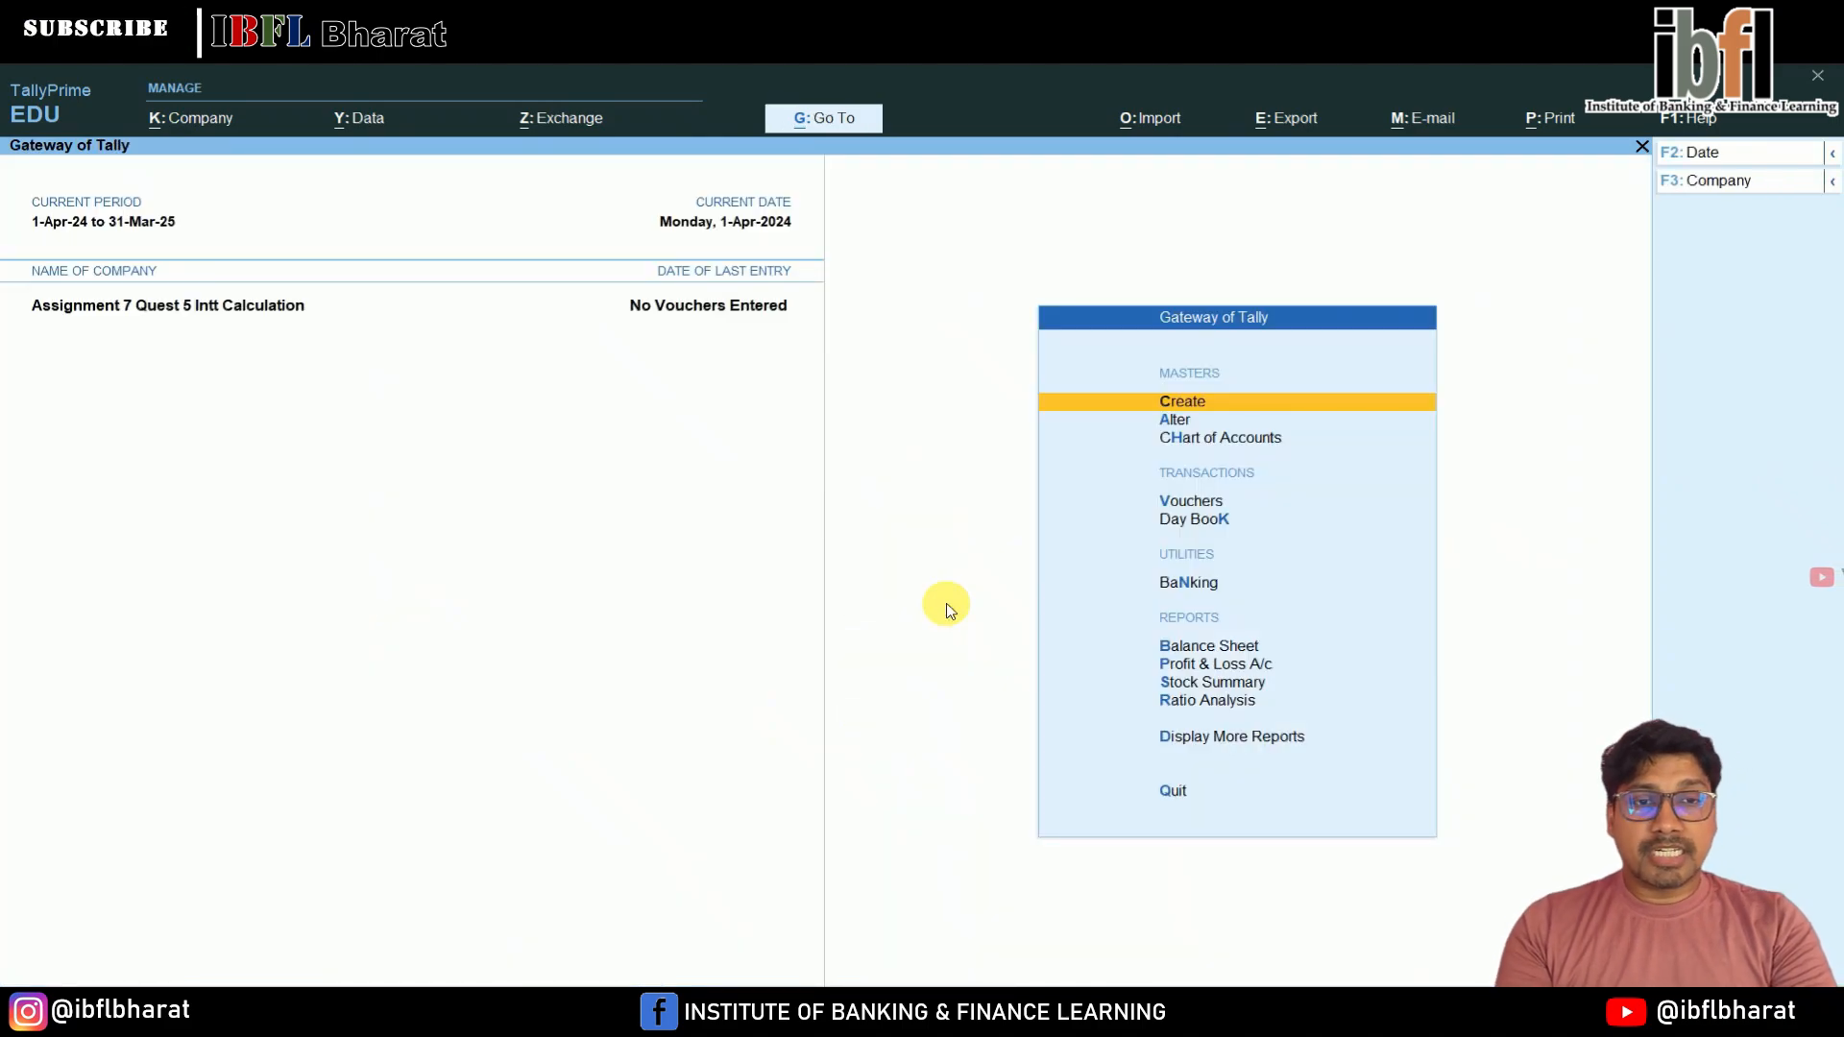
Create a ledger named CAPITAL under the Capital Account group, keeping the default details and no opening balance
key("Down")
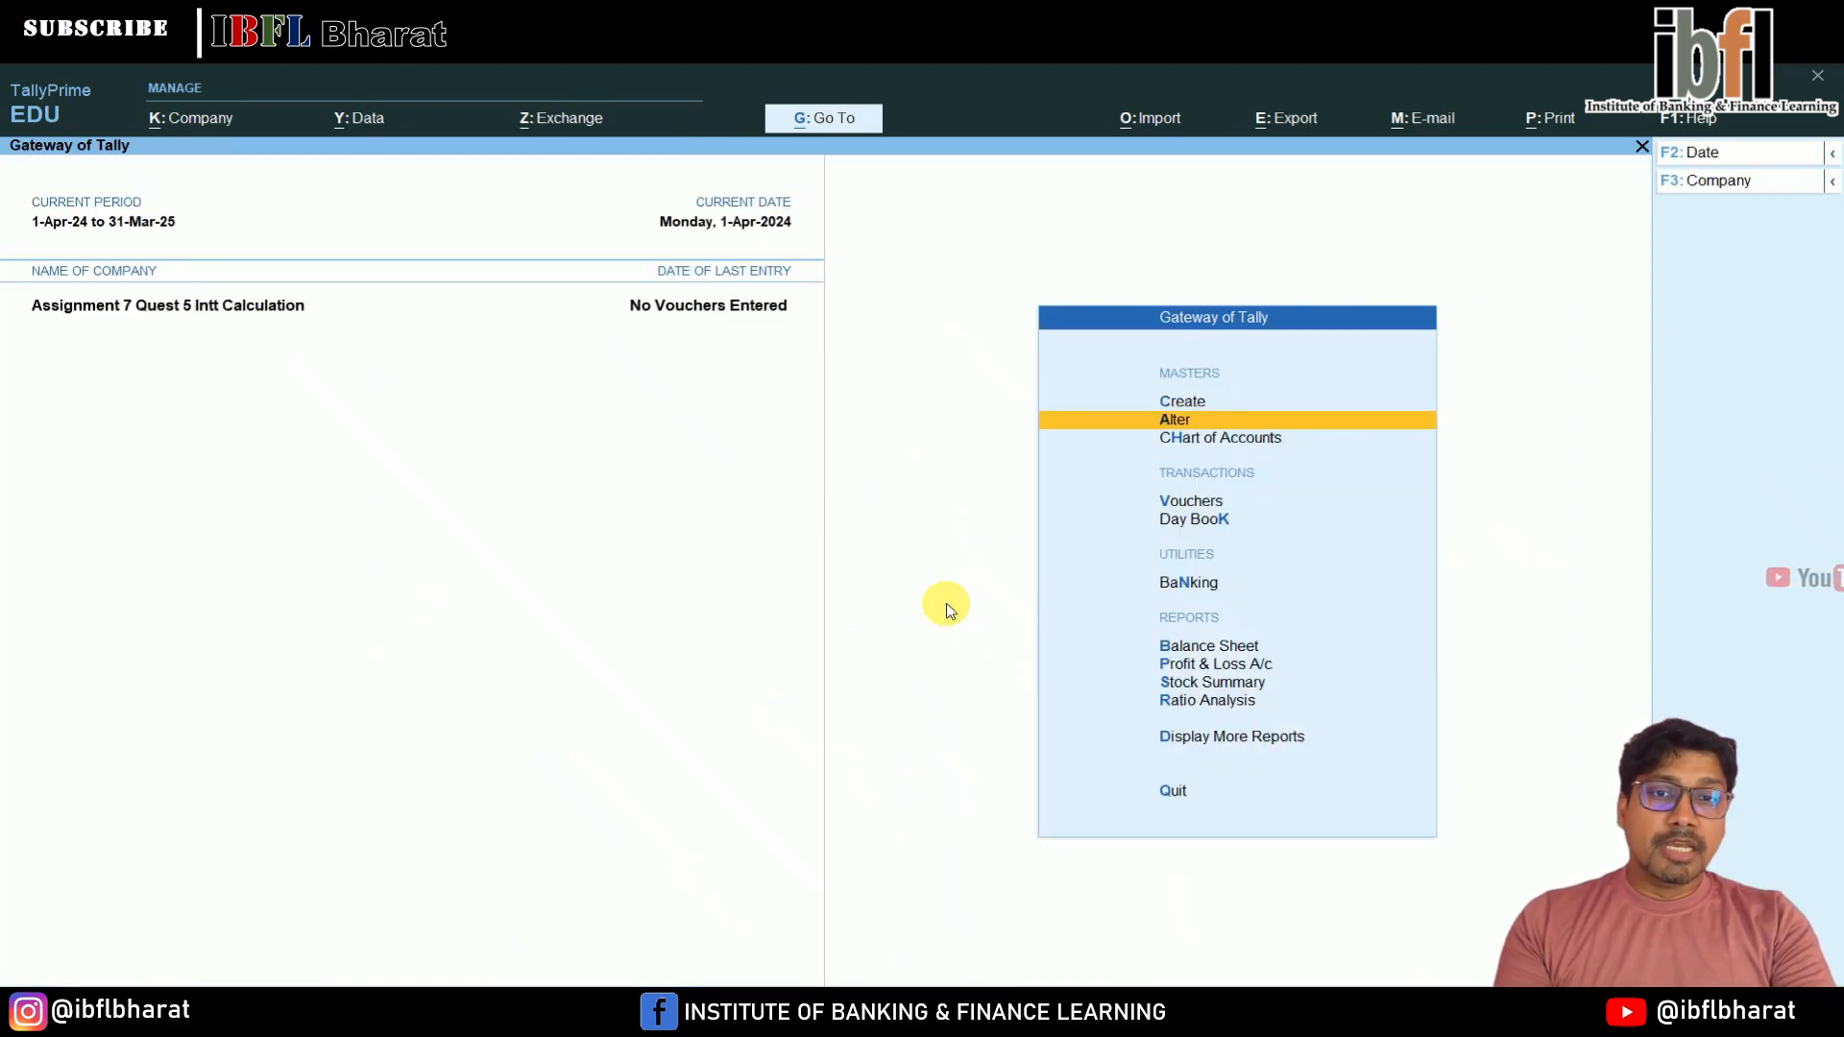
key("Up")
key("Return")
key("Down")
key("Return")
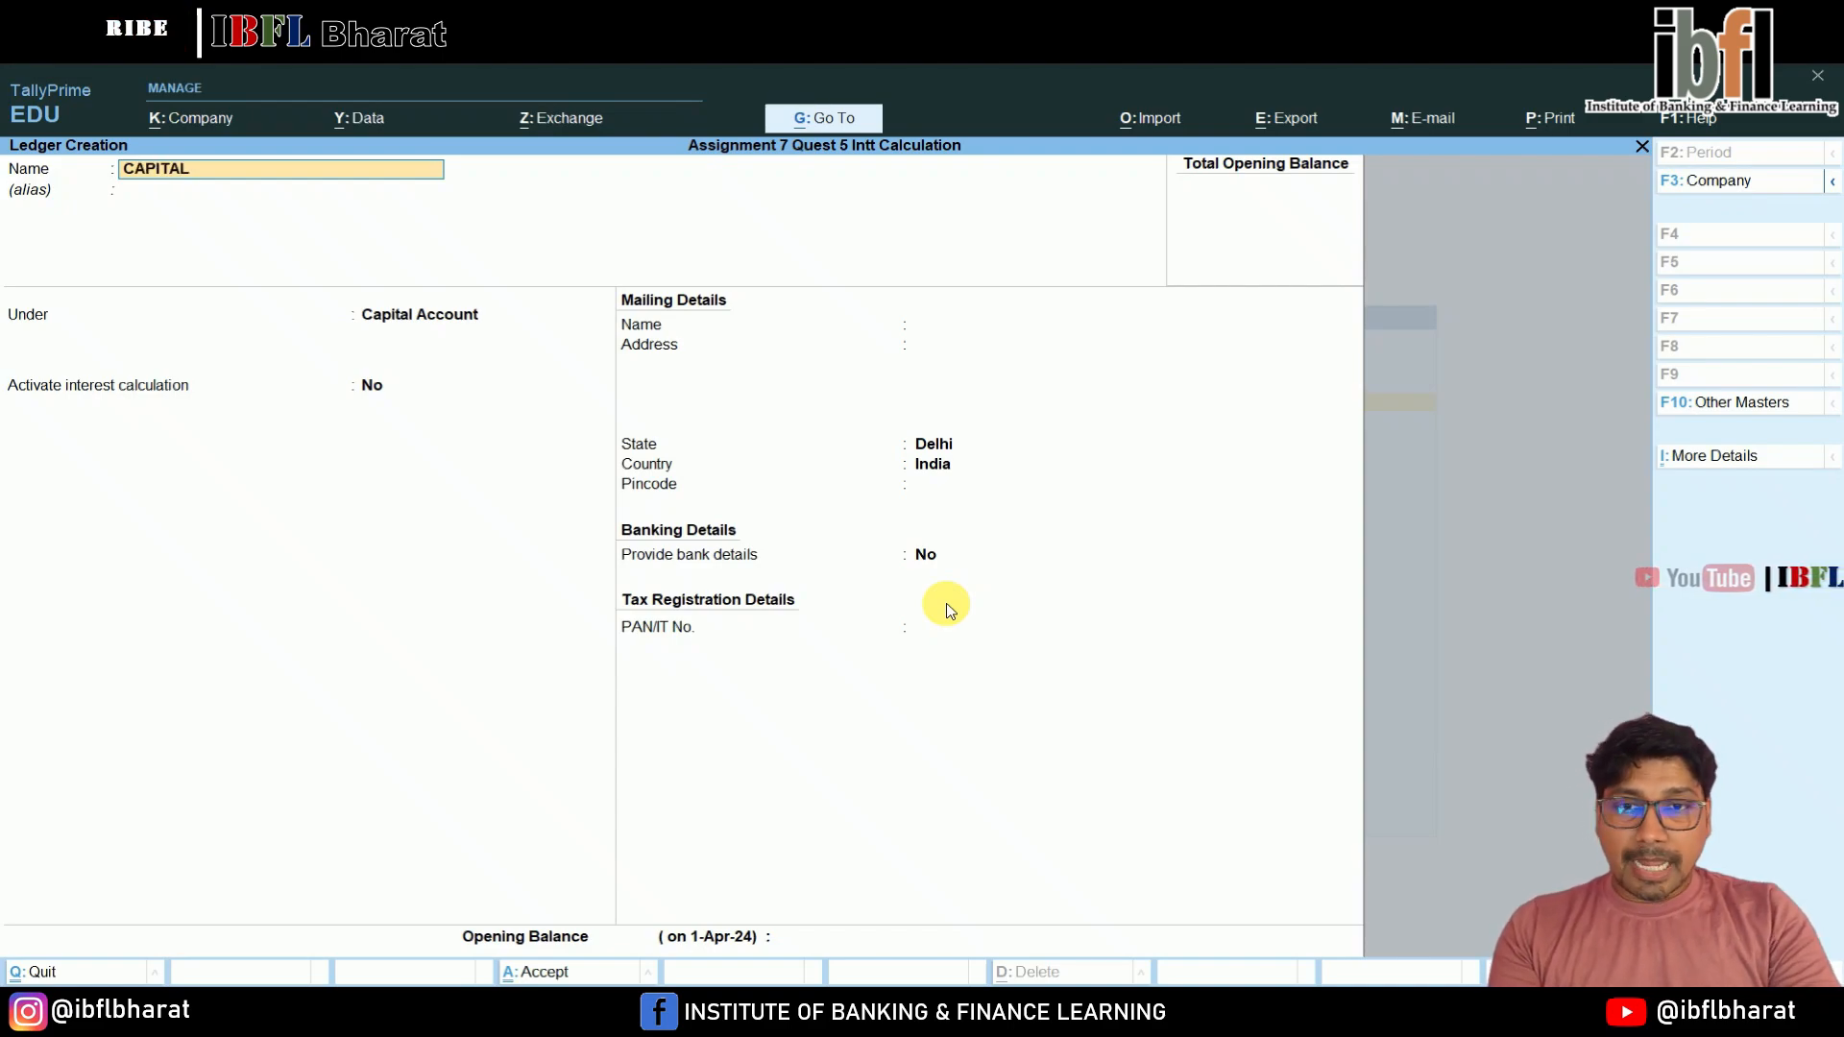
type("CAPITAL")
key("Return")
key("Return")
key("Return")
key("Return")
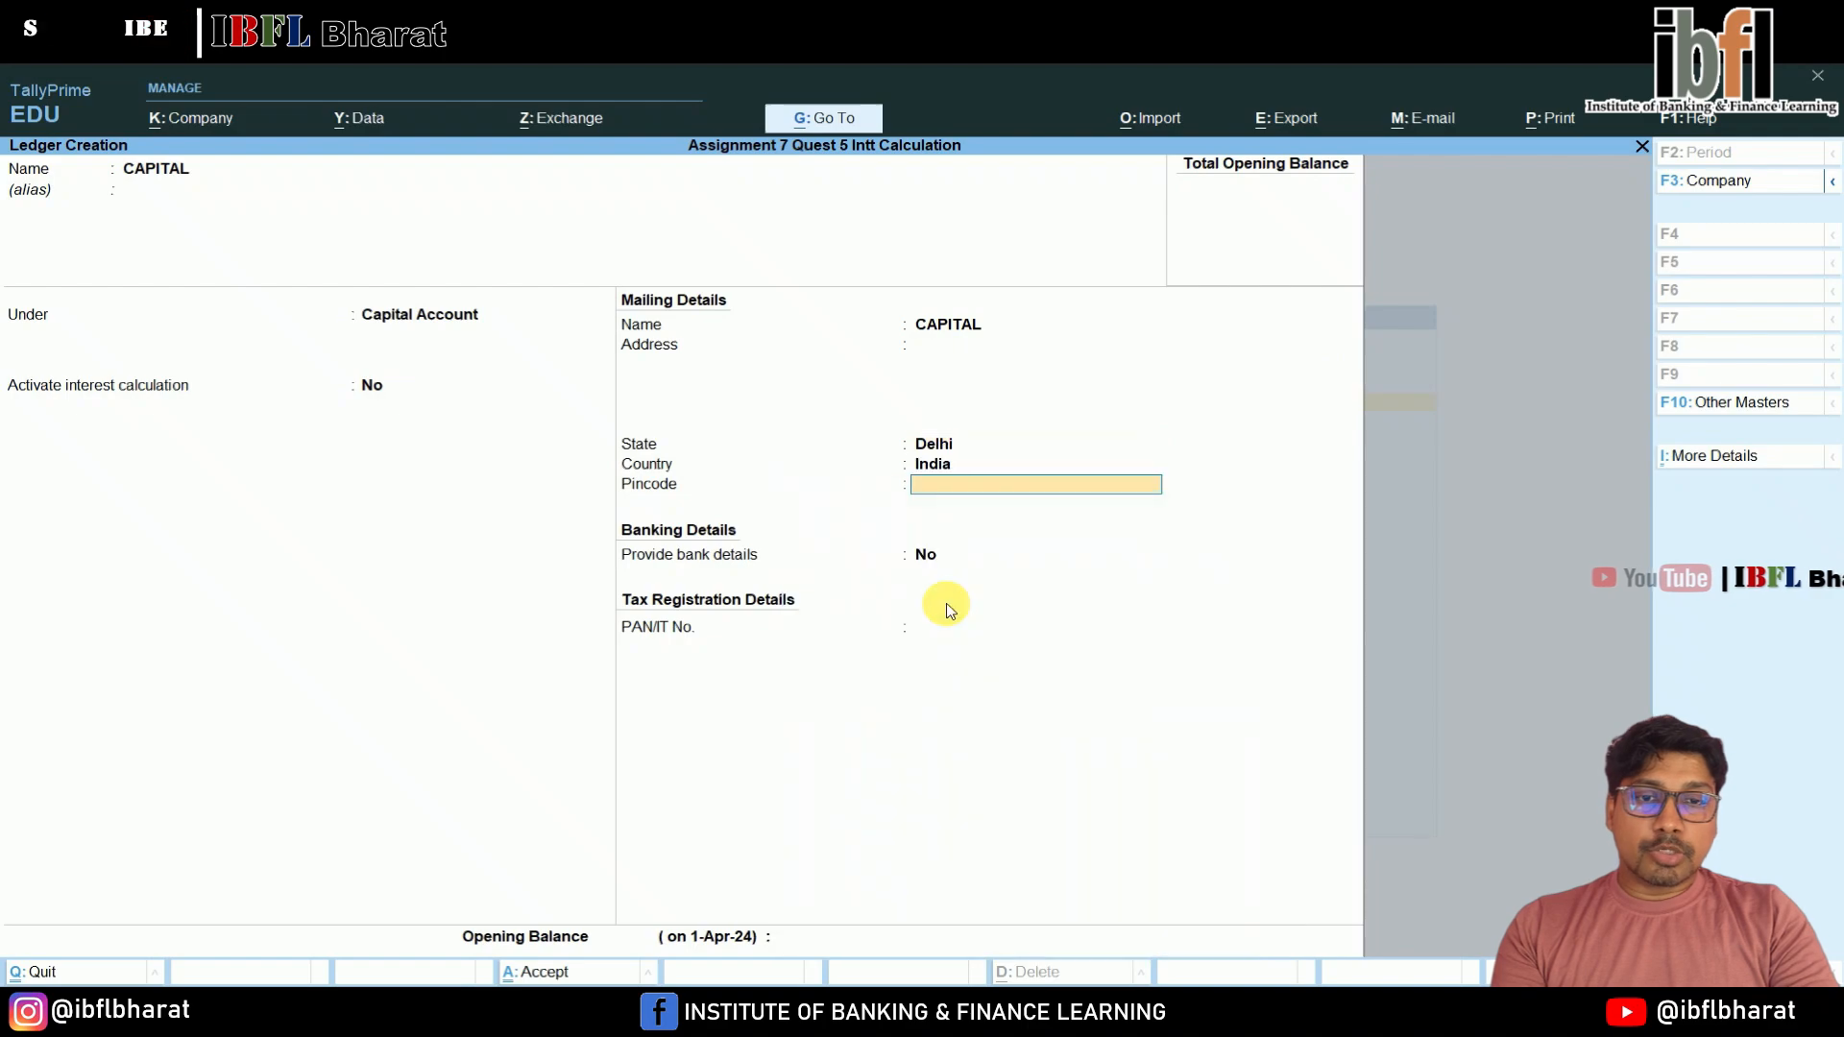
key("Return")
key("Return")
key("Return")
key("Return")
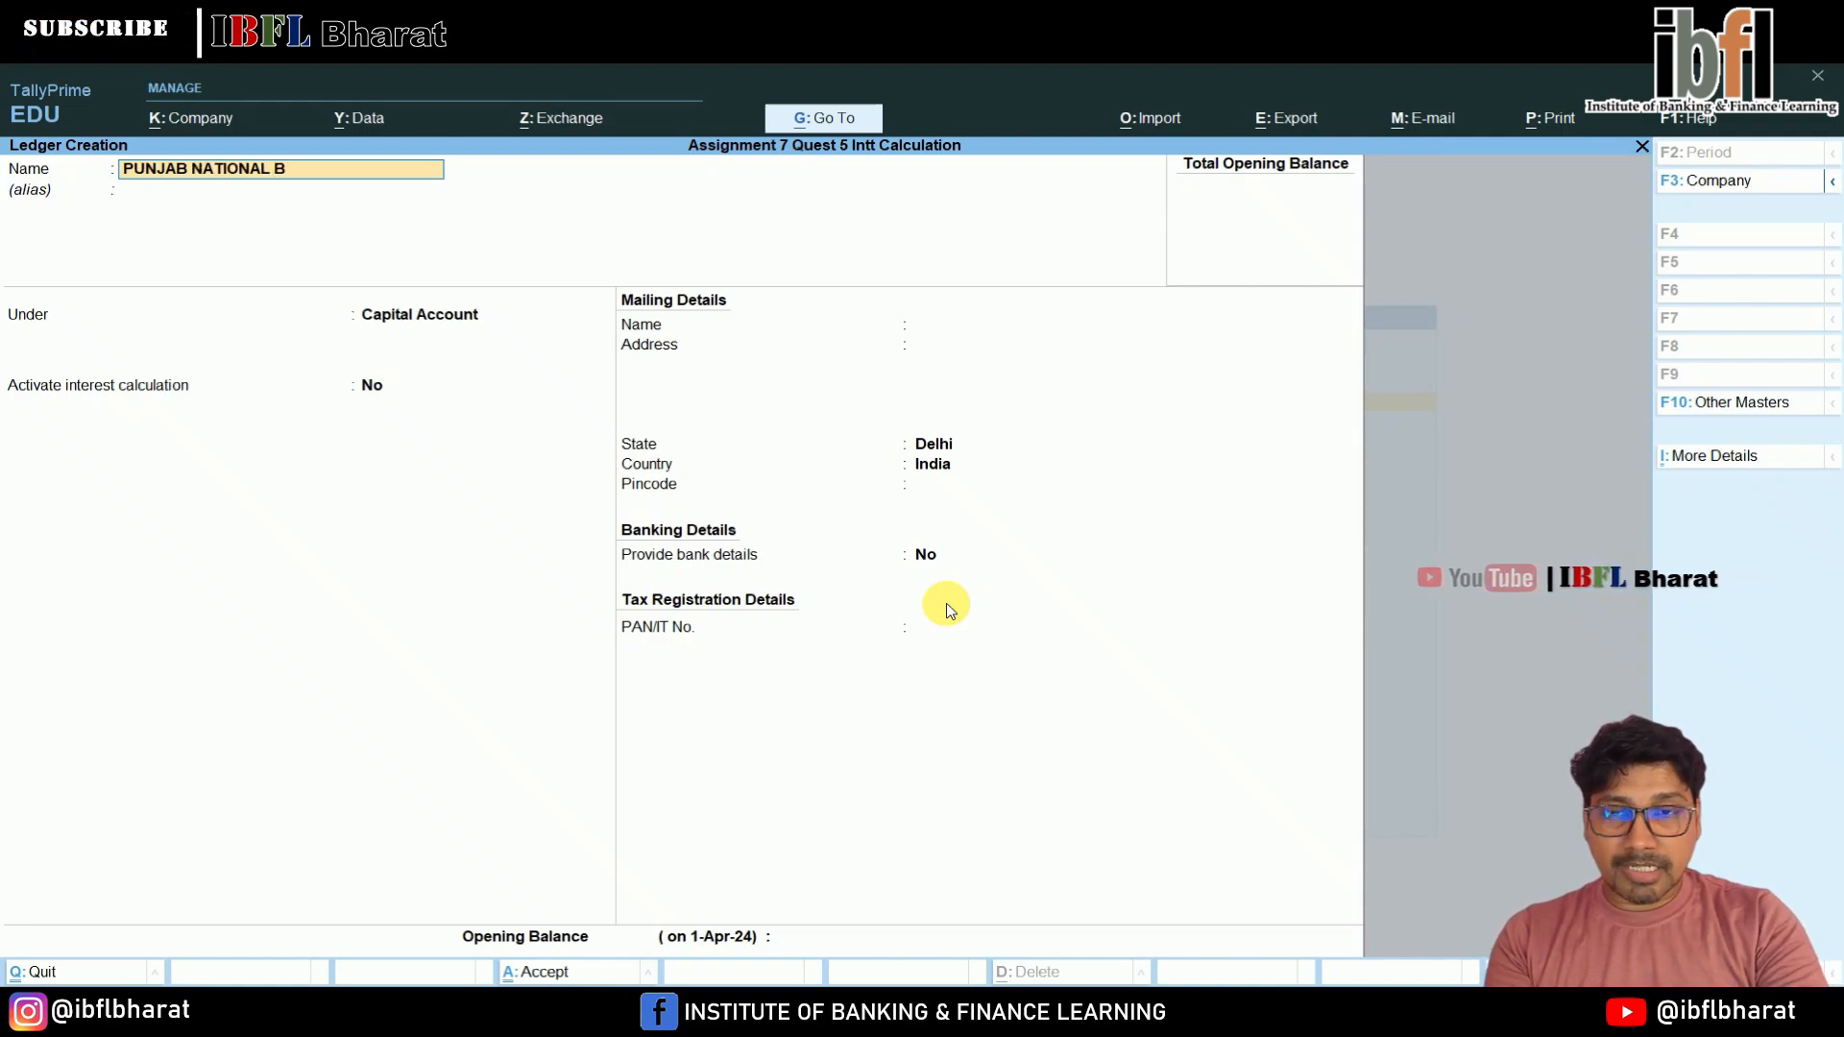
Name a new ledger PUNJAB NATIONAL BANK and place it under the Bank Accounts group
key("Return")
key("Return")
type("BAN")
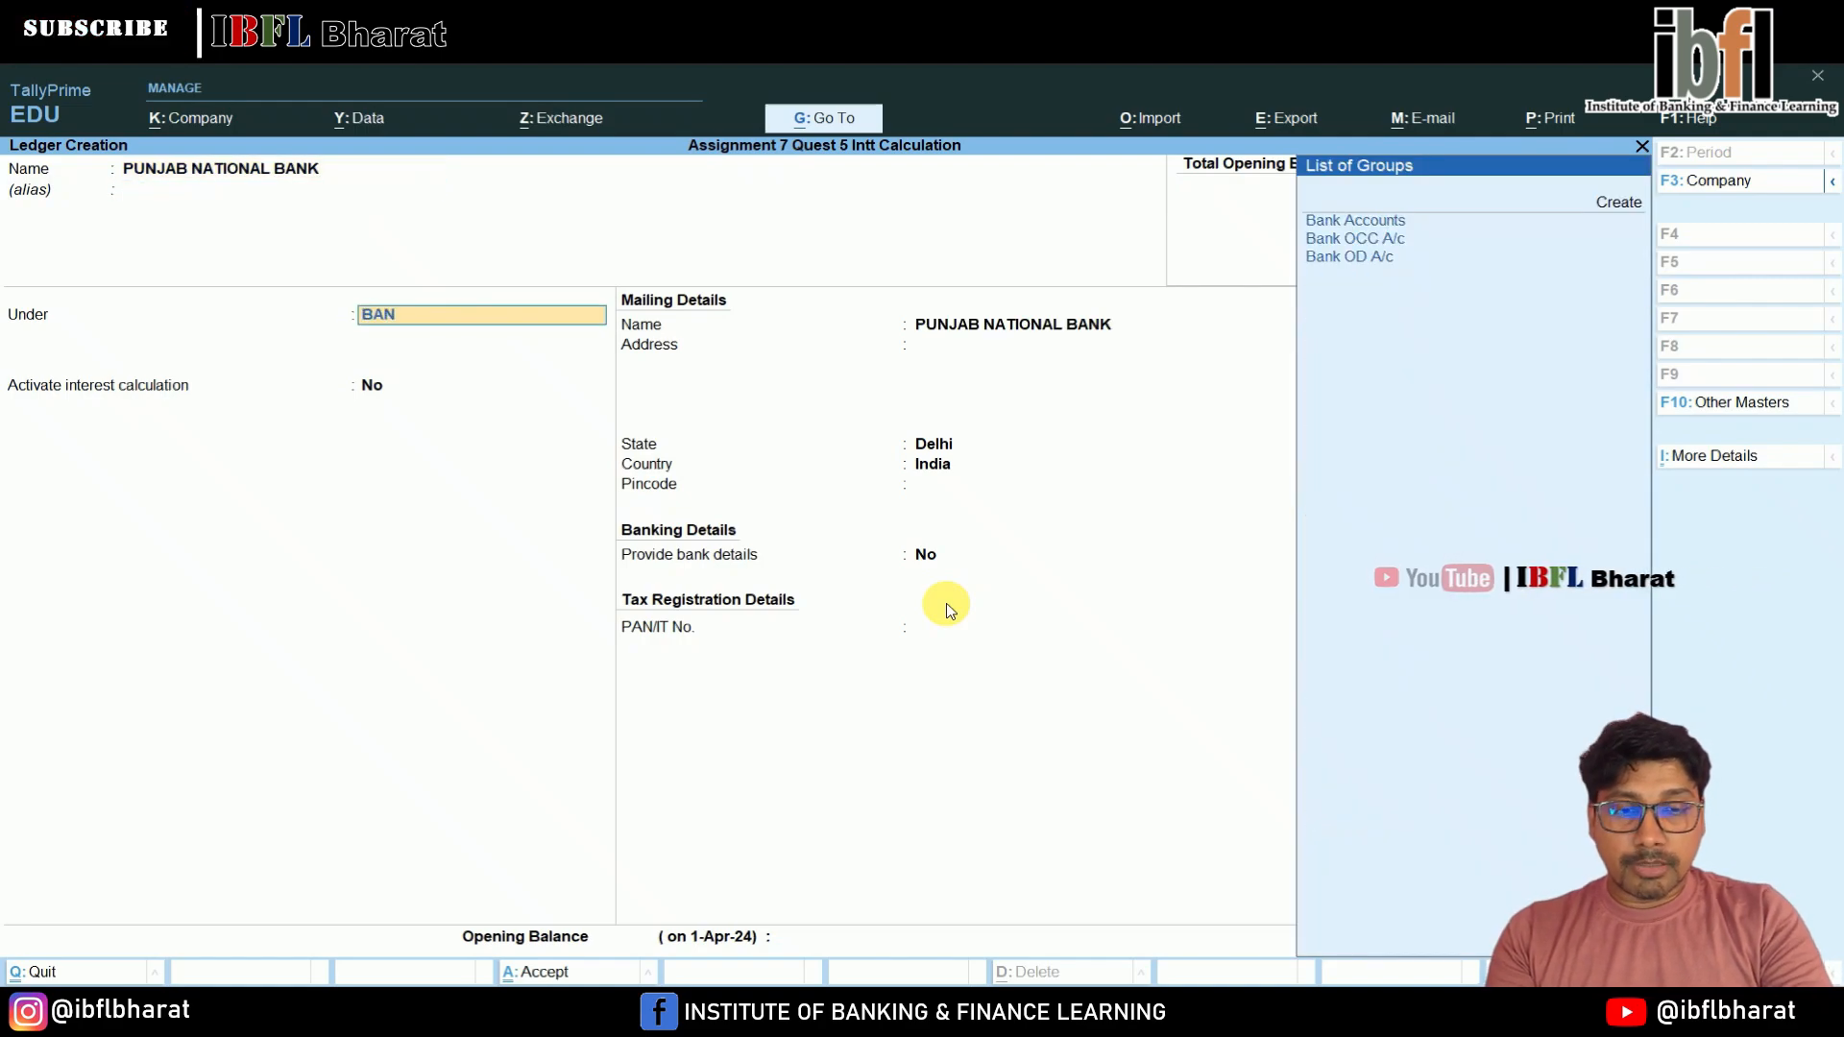
type("K")
key("Return")
key("Return")
key("Return")
key("Return")
key("Return")
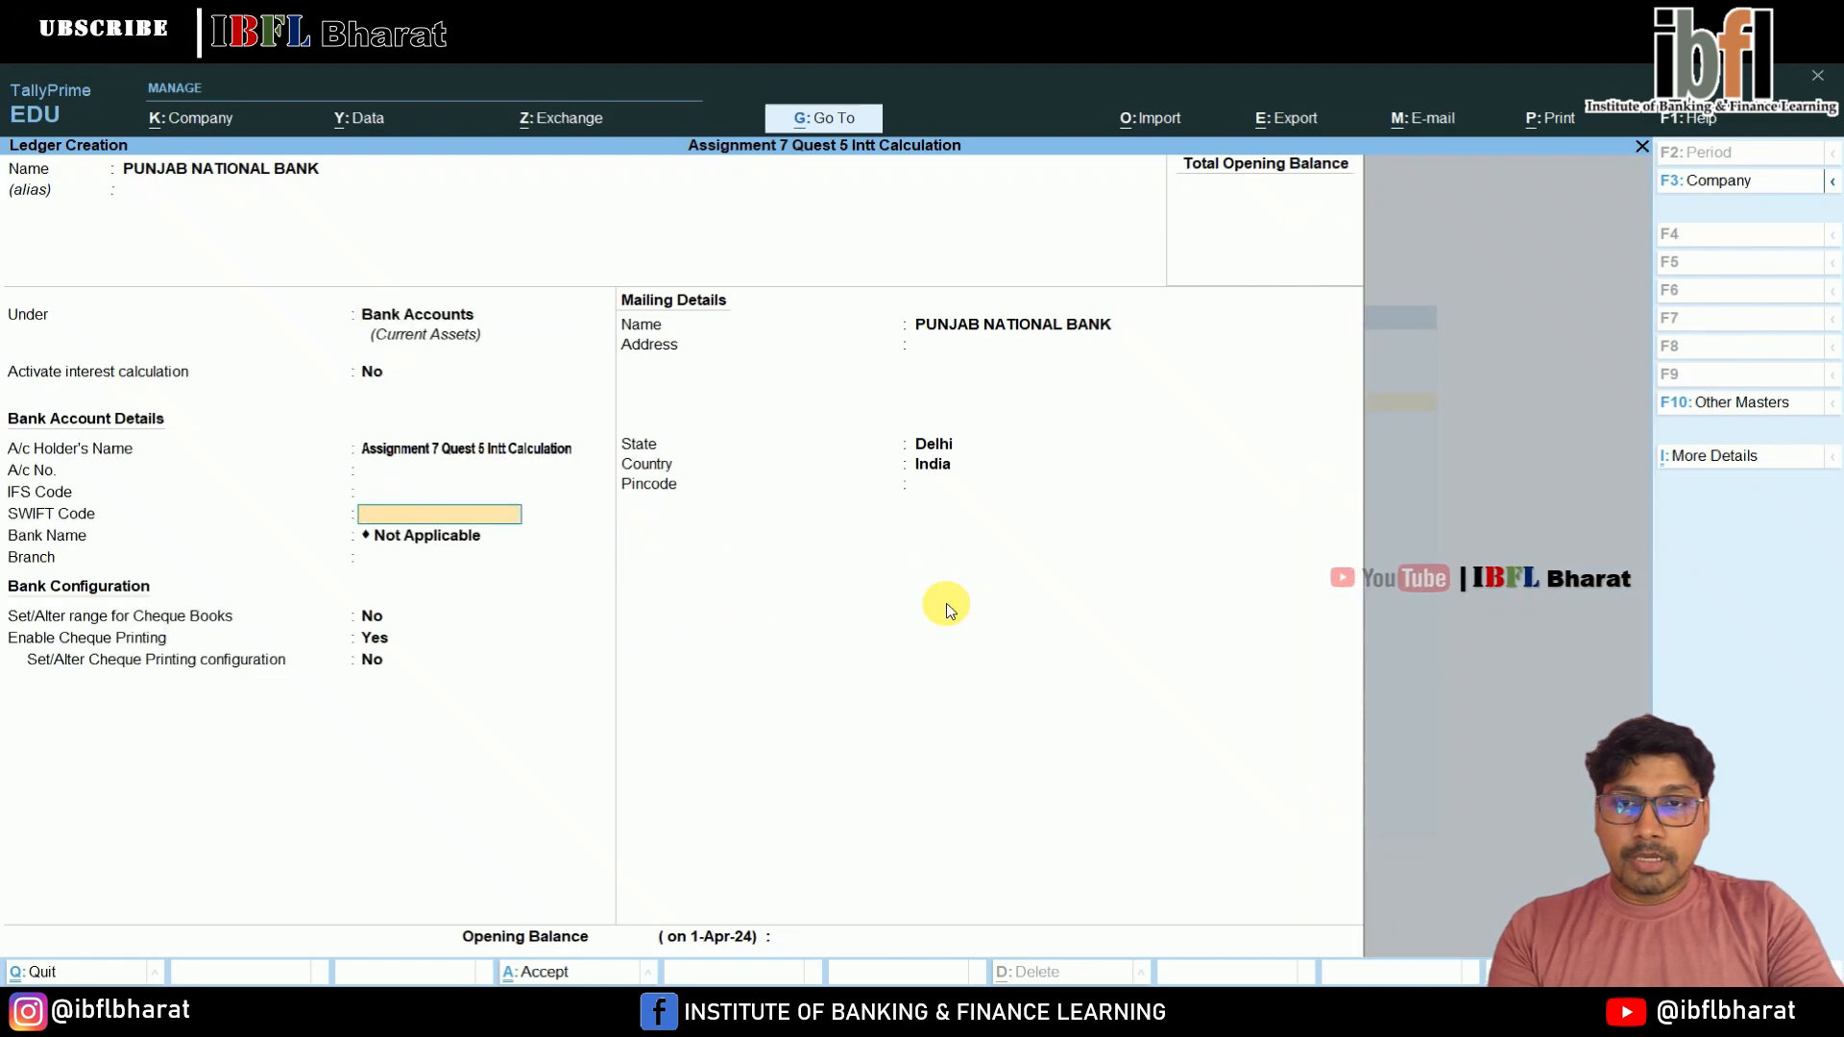
Activate interest calculation for the bank ledger, based on Bank/Reco Date, with transaction dates excluded for added and deducted amounts
key("BackSpace")
key("BackSpace")
key("BackSpace")
key("BackSpace")
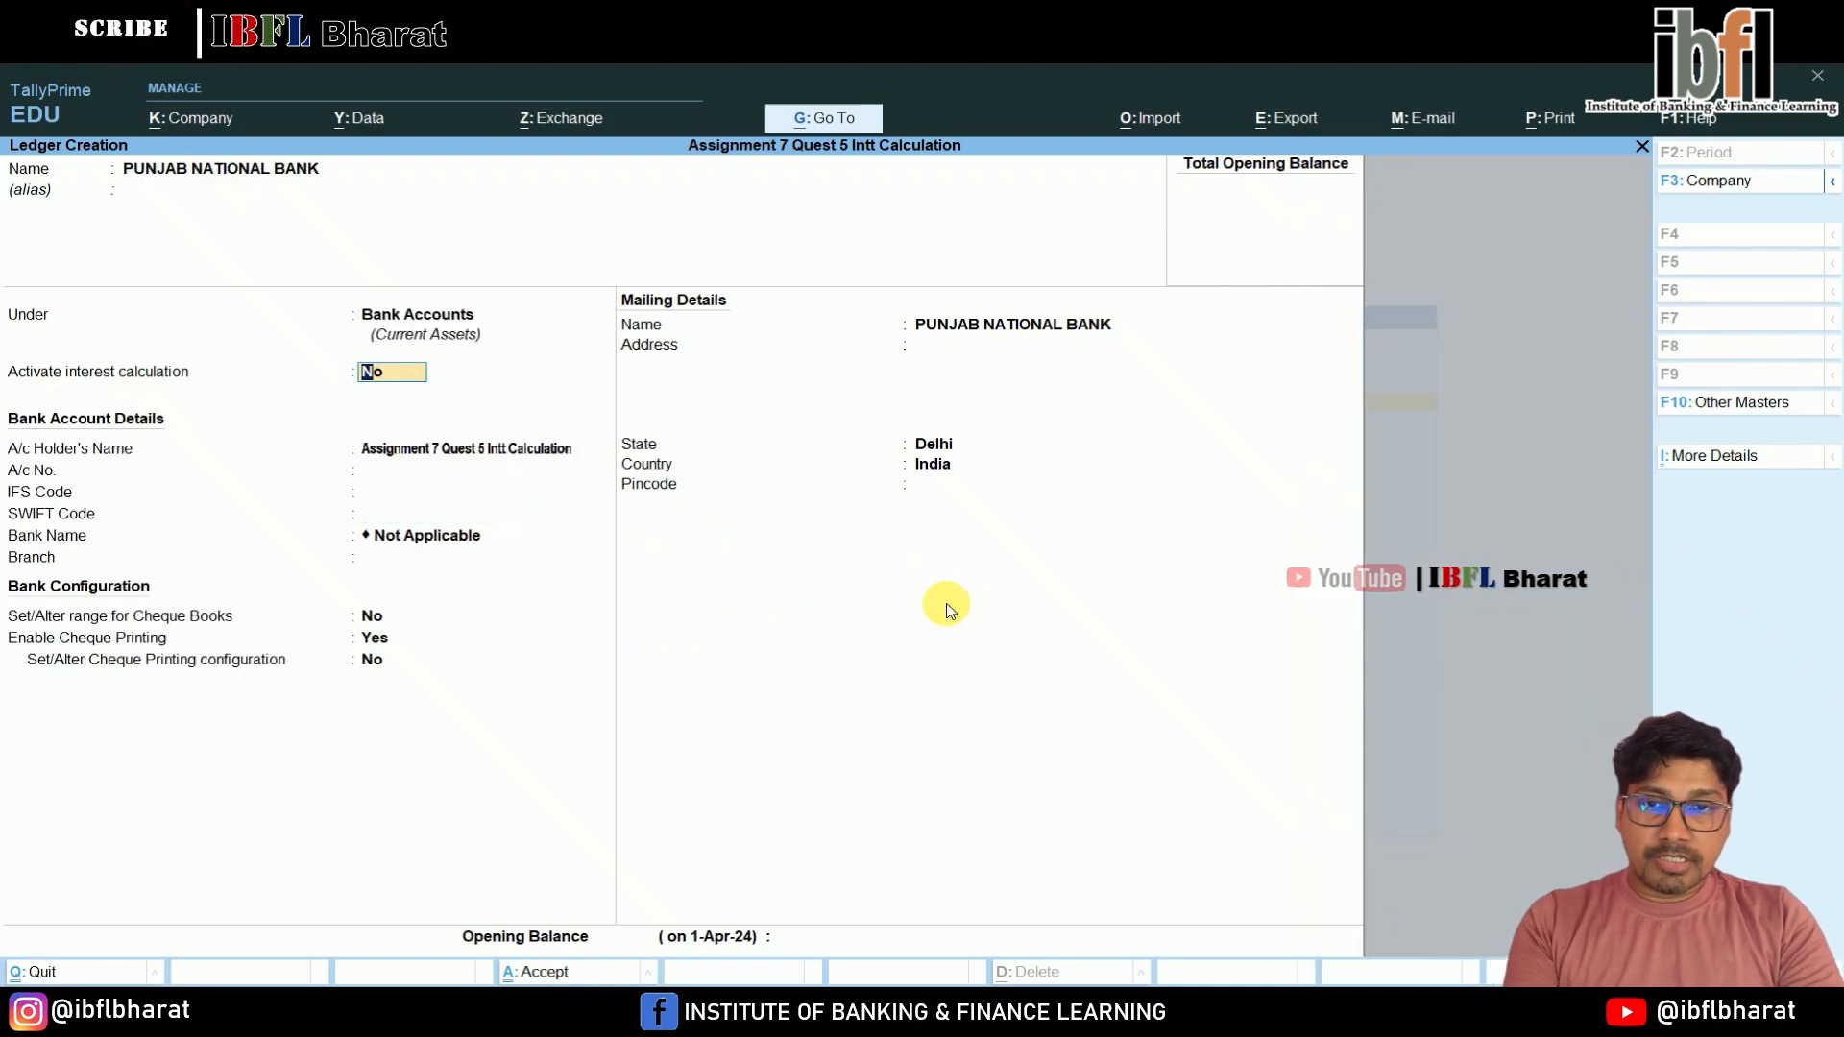
key("y")
key("Return")
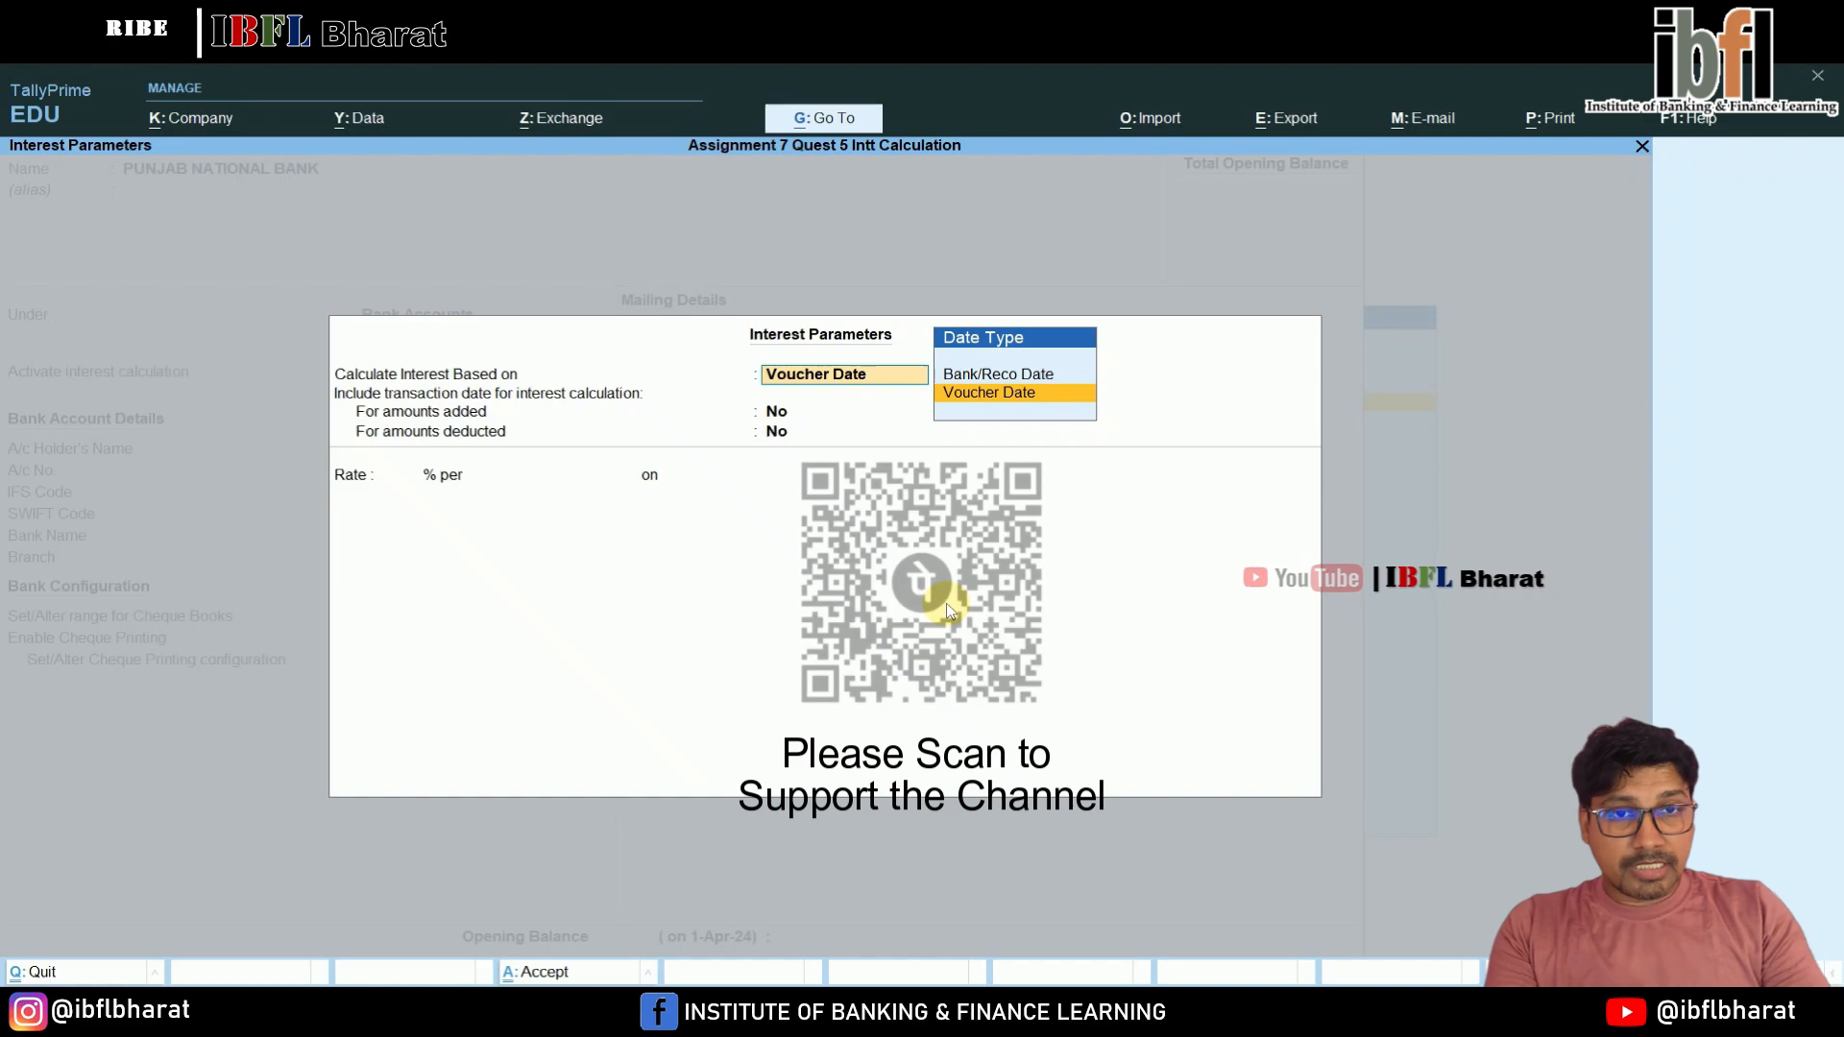
key("Up")
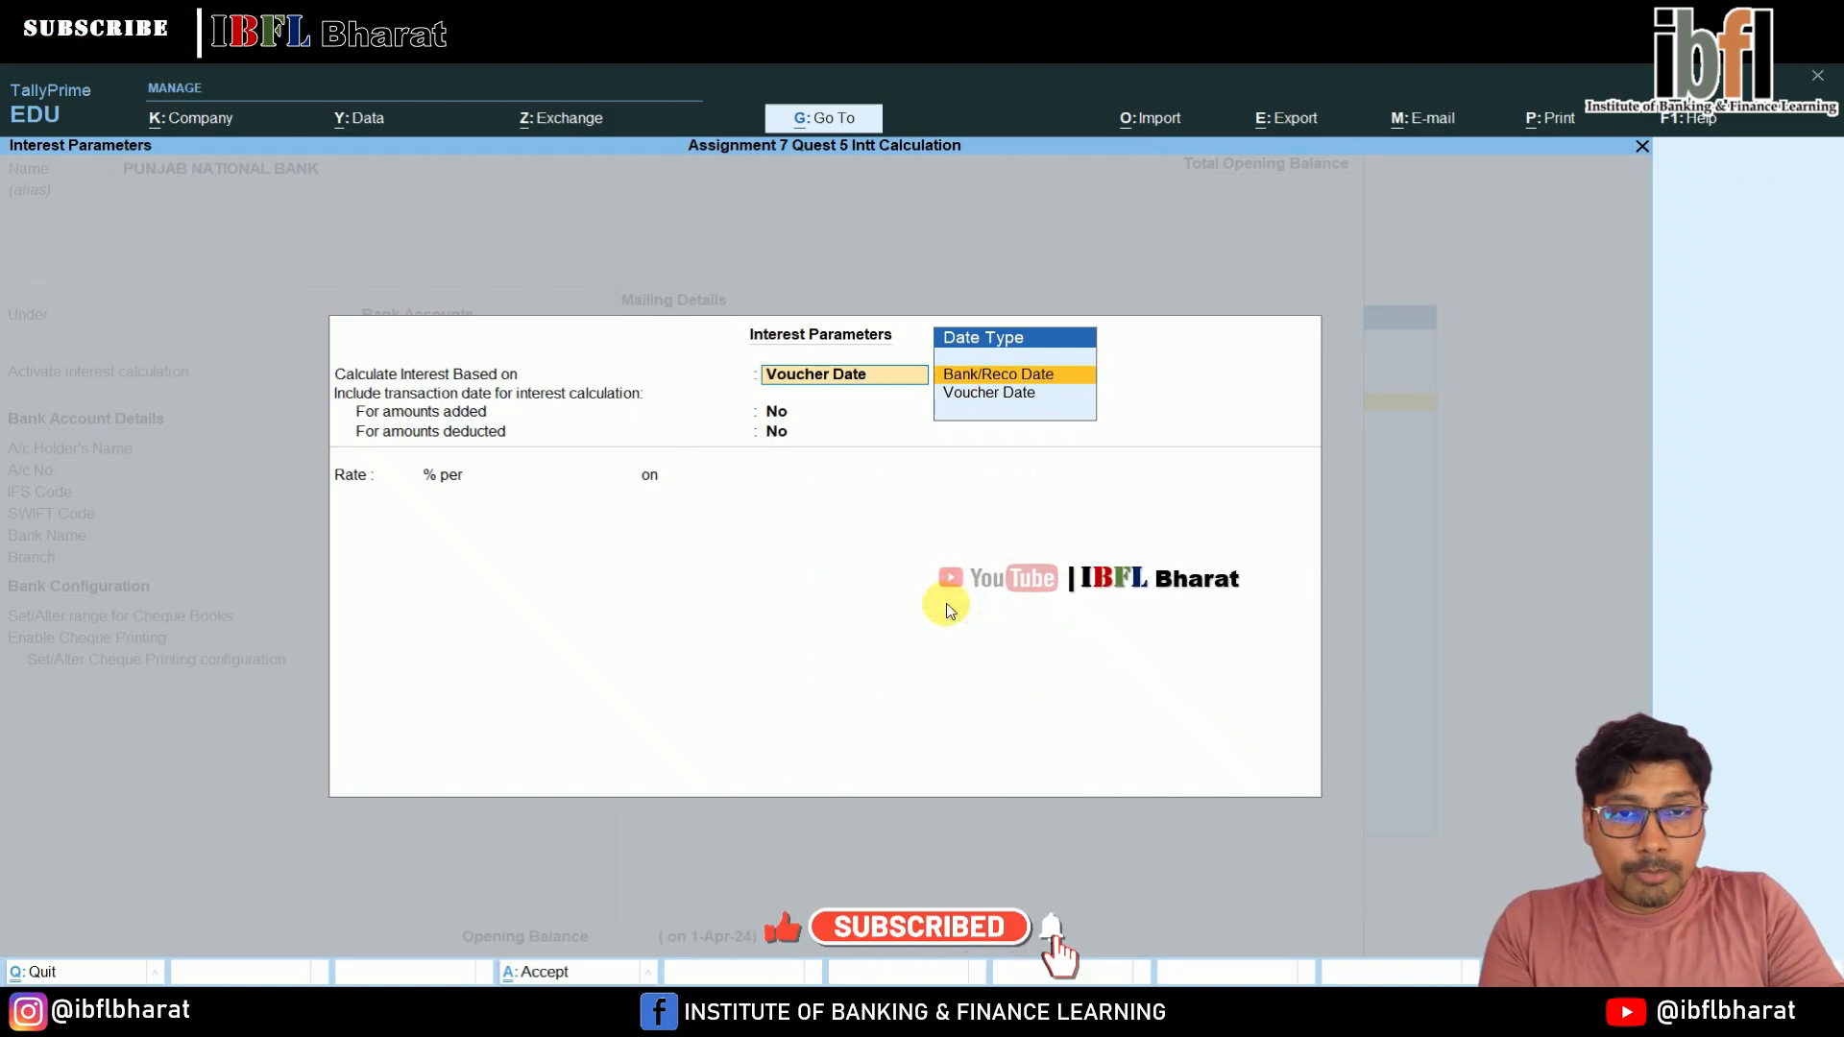
key("Return")
key("Return")
key("Return")
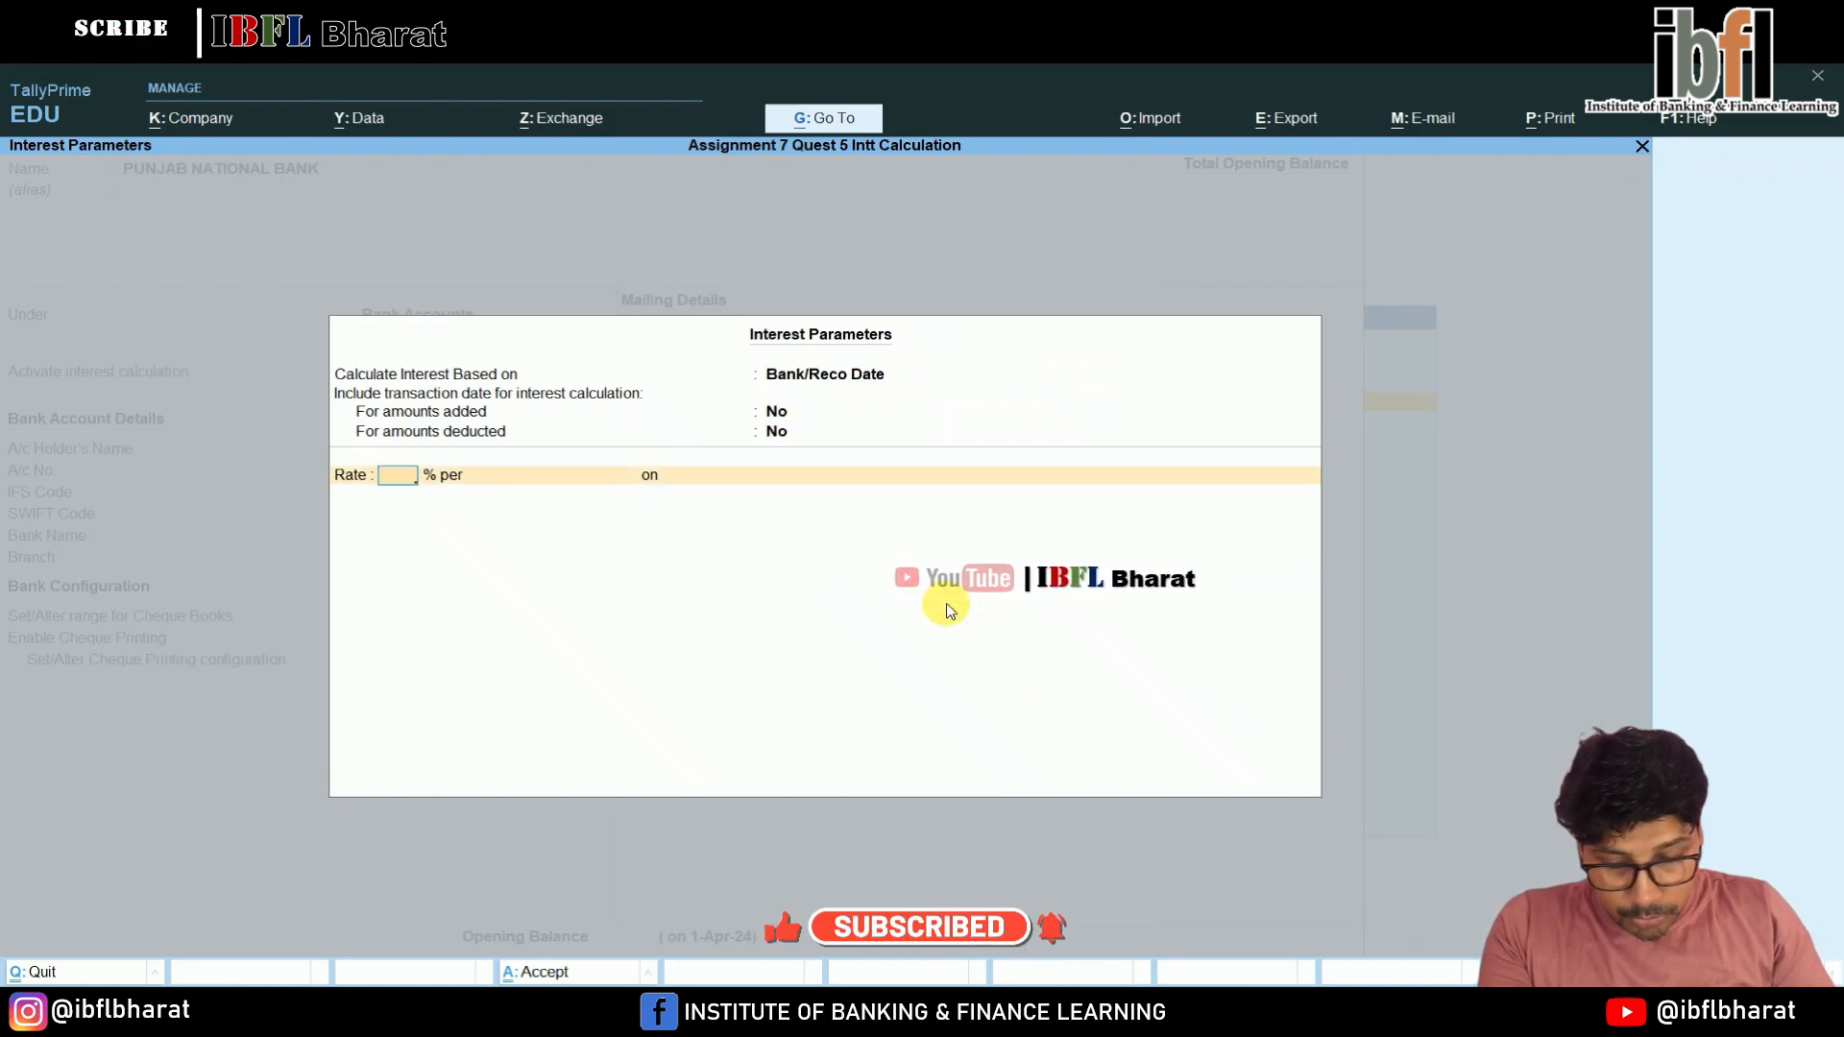
Set the bank ledger's interest rate to 2.25% per Calendar Year on All Balances
type("2.25")
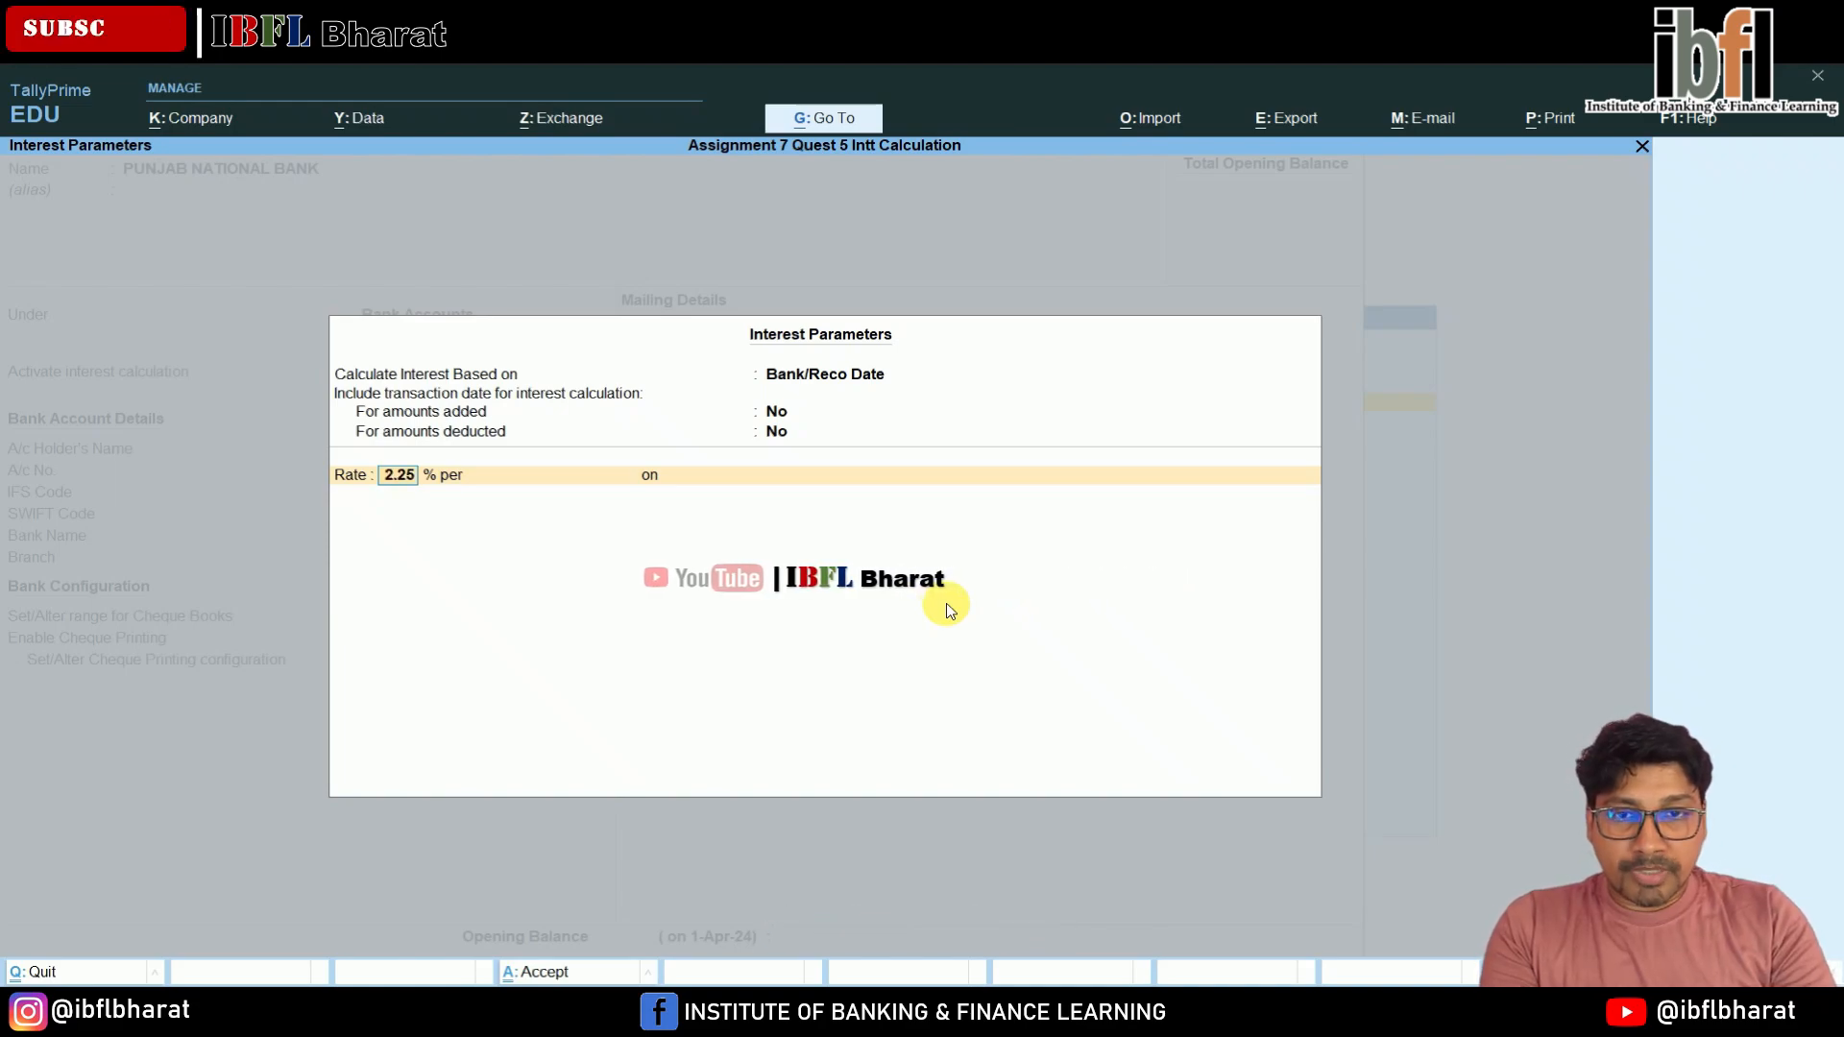
key("Return")
key("Down")
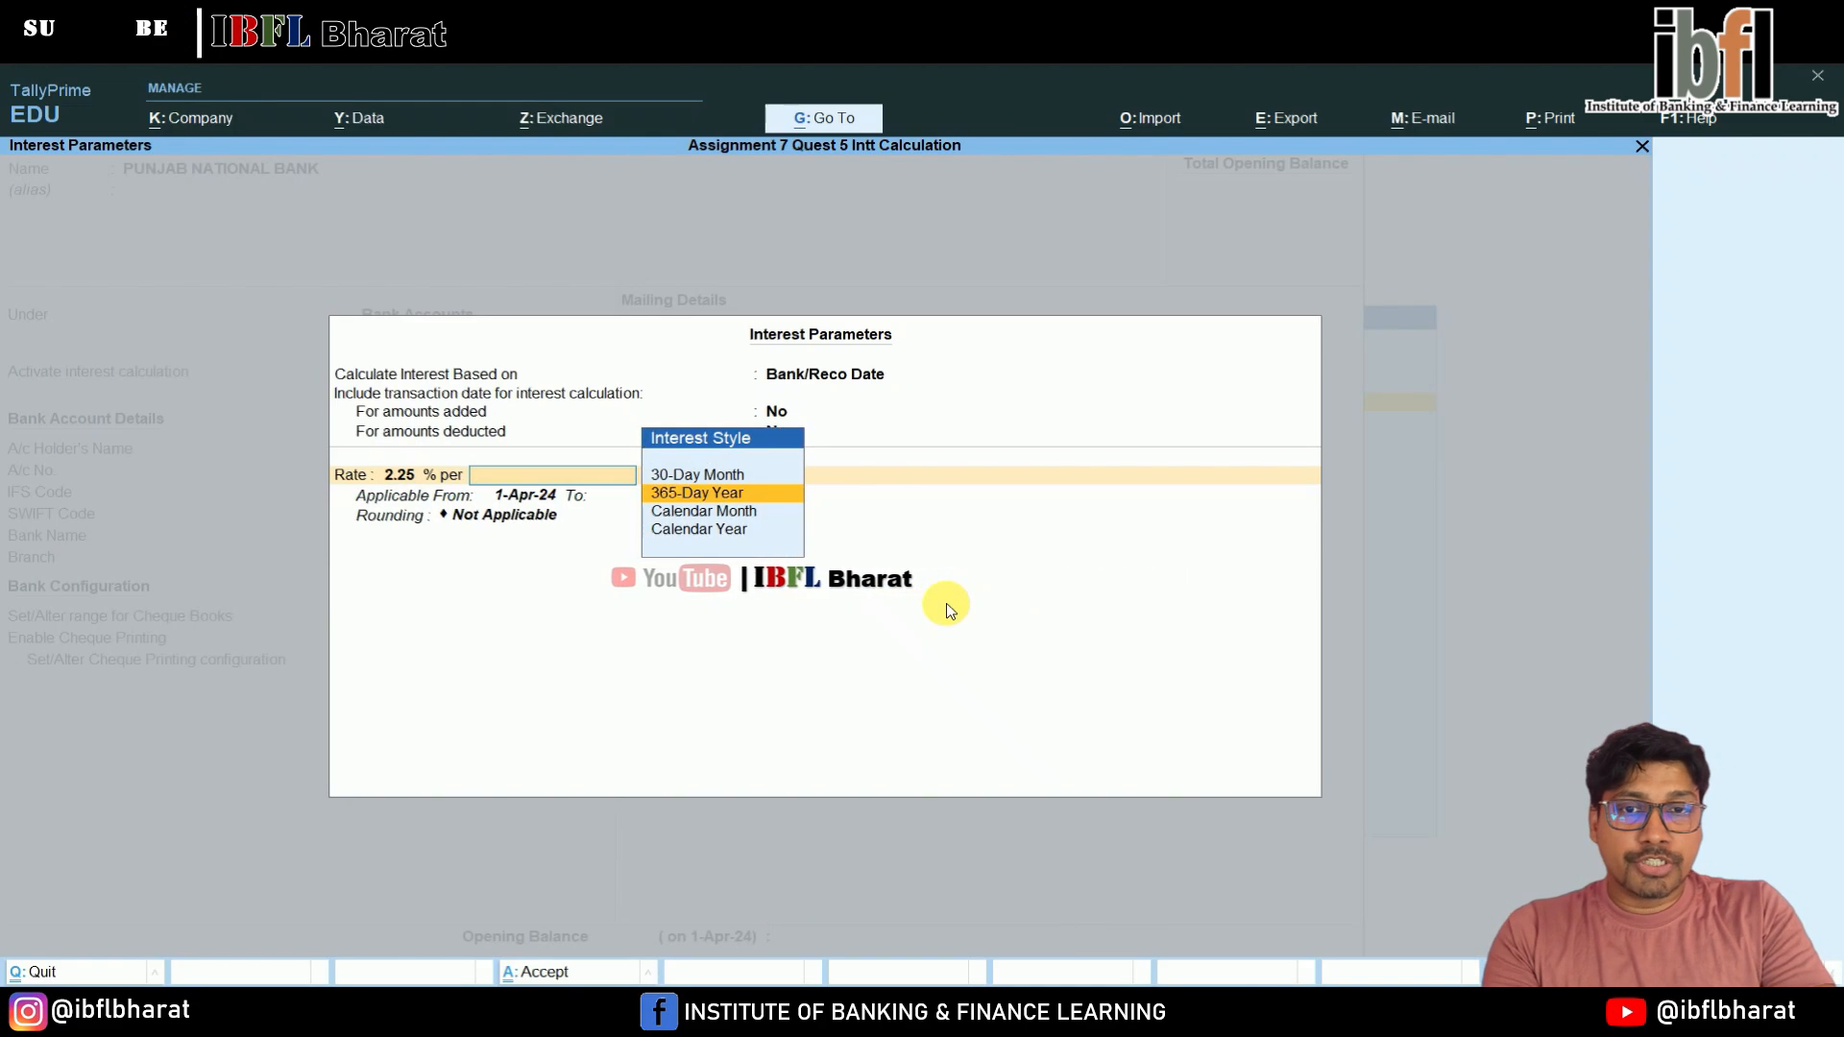
key("Down")
key("Down")
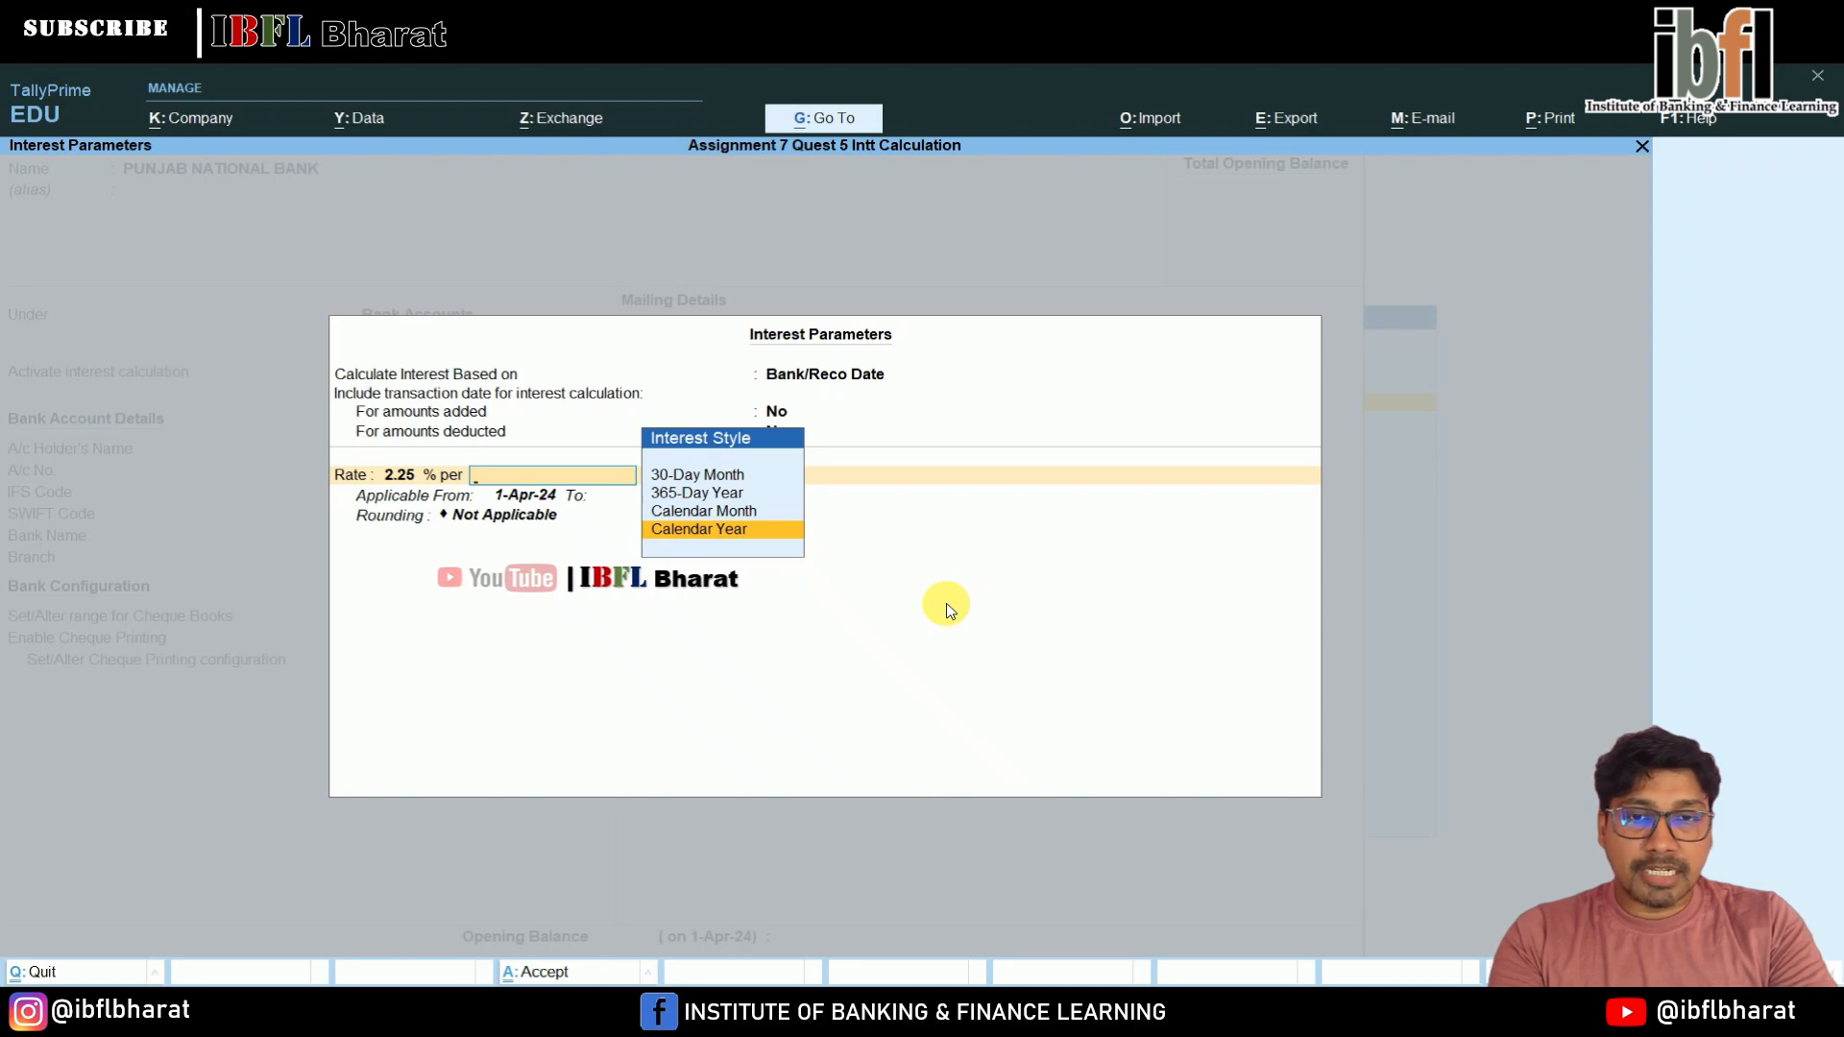
key("Return")
key("Return")
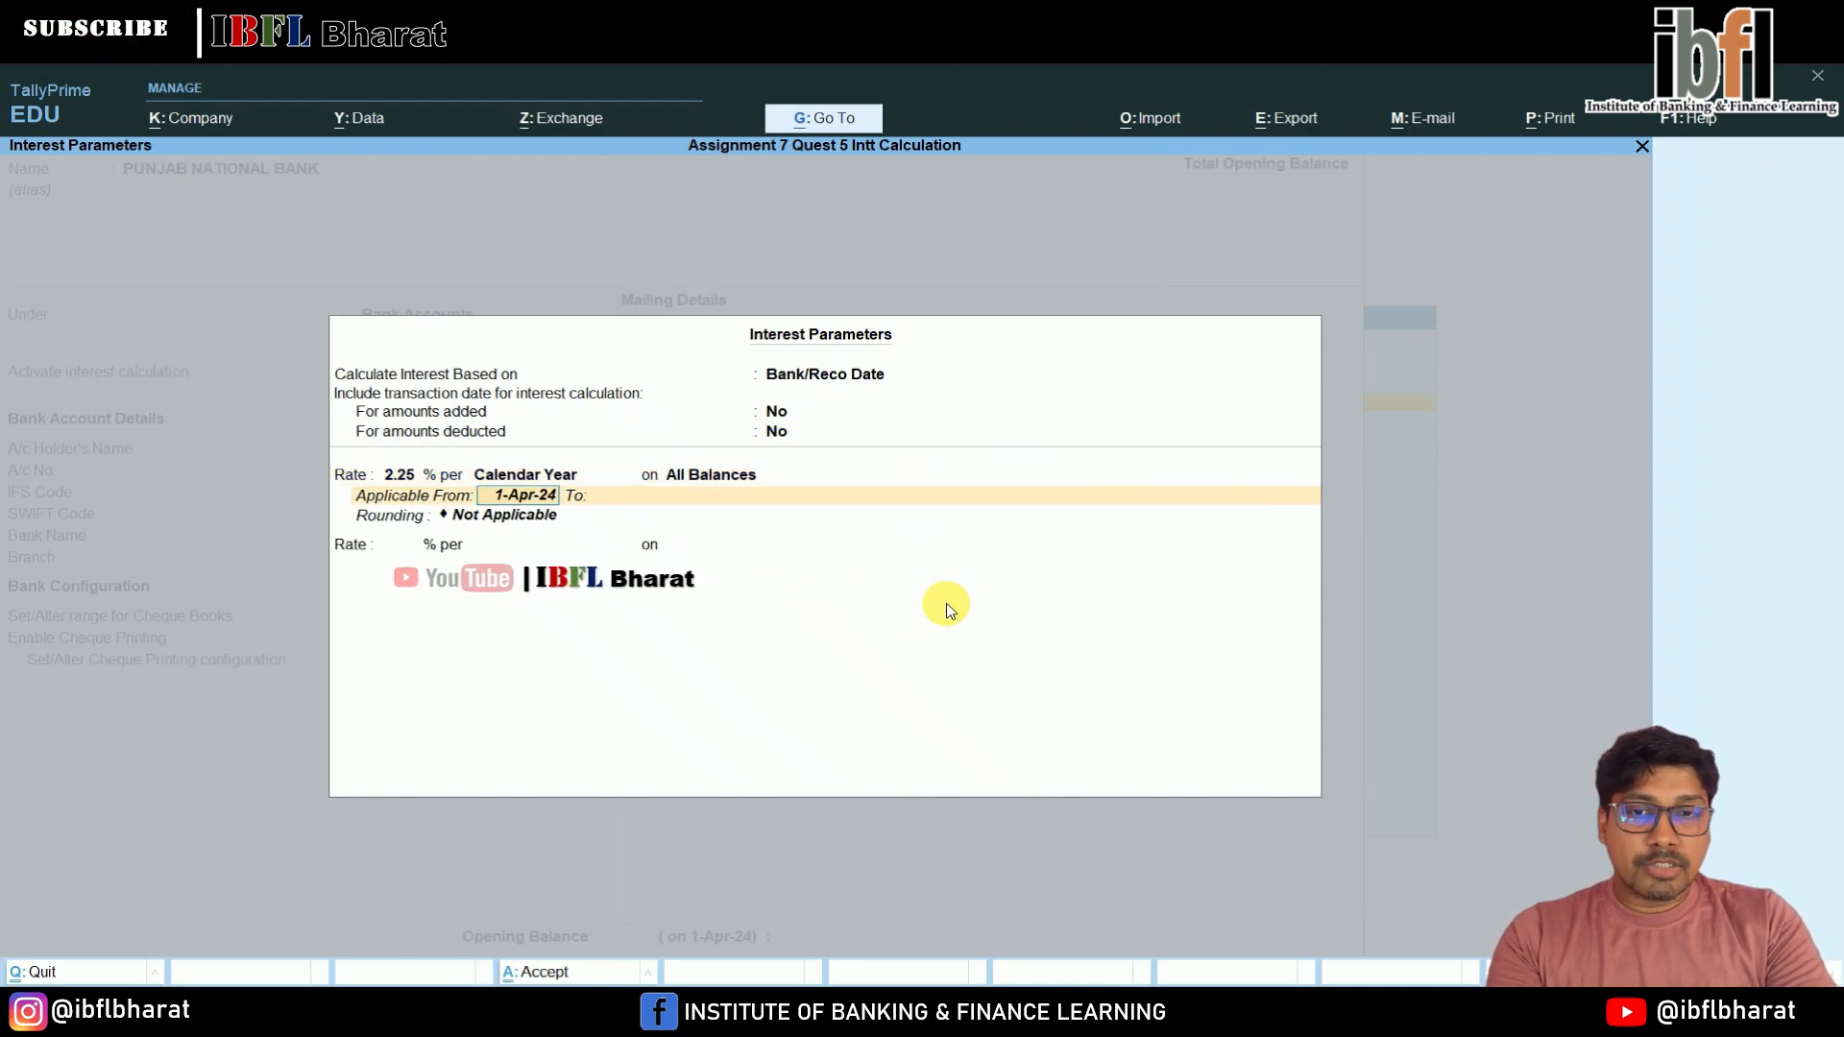
Make the interest rate applicable from 1-Apr-24 to 31-Mar-25 without rounding, and accept the interest parameters
key("Return")
type("31.")
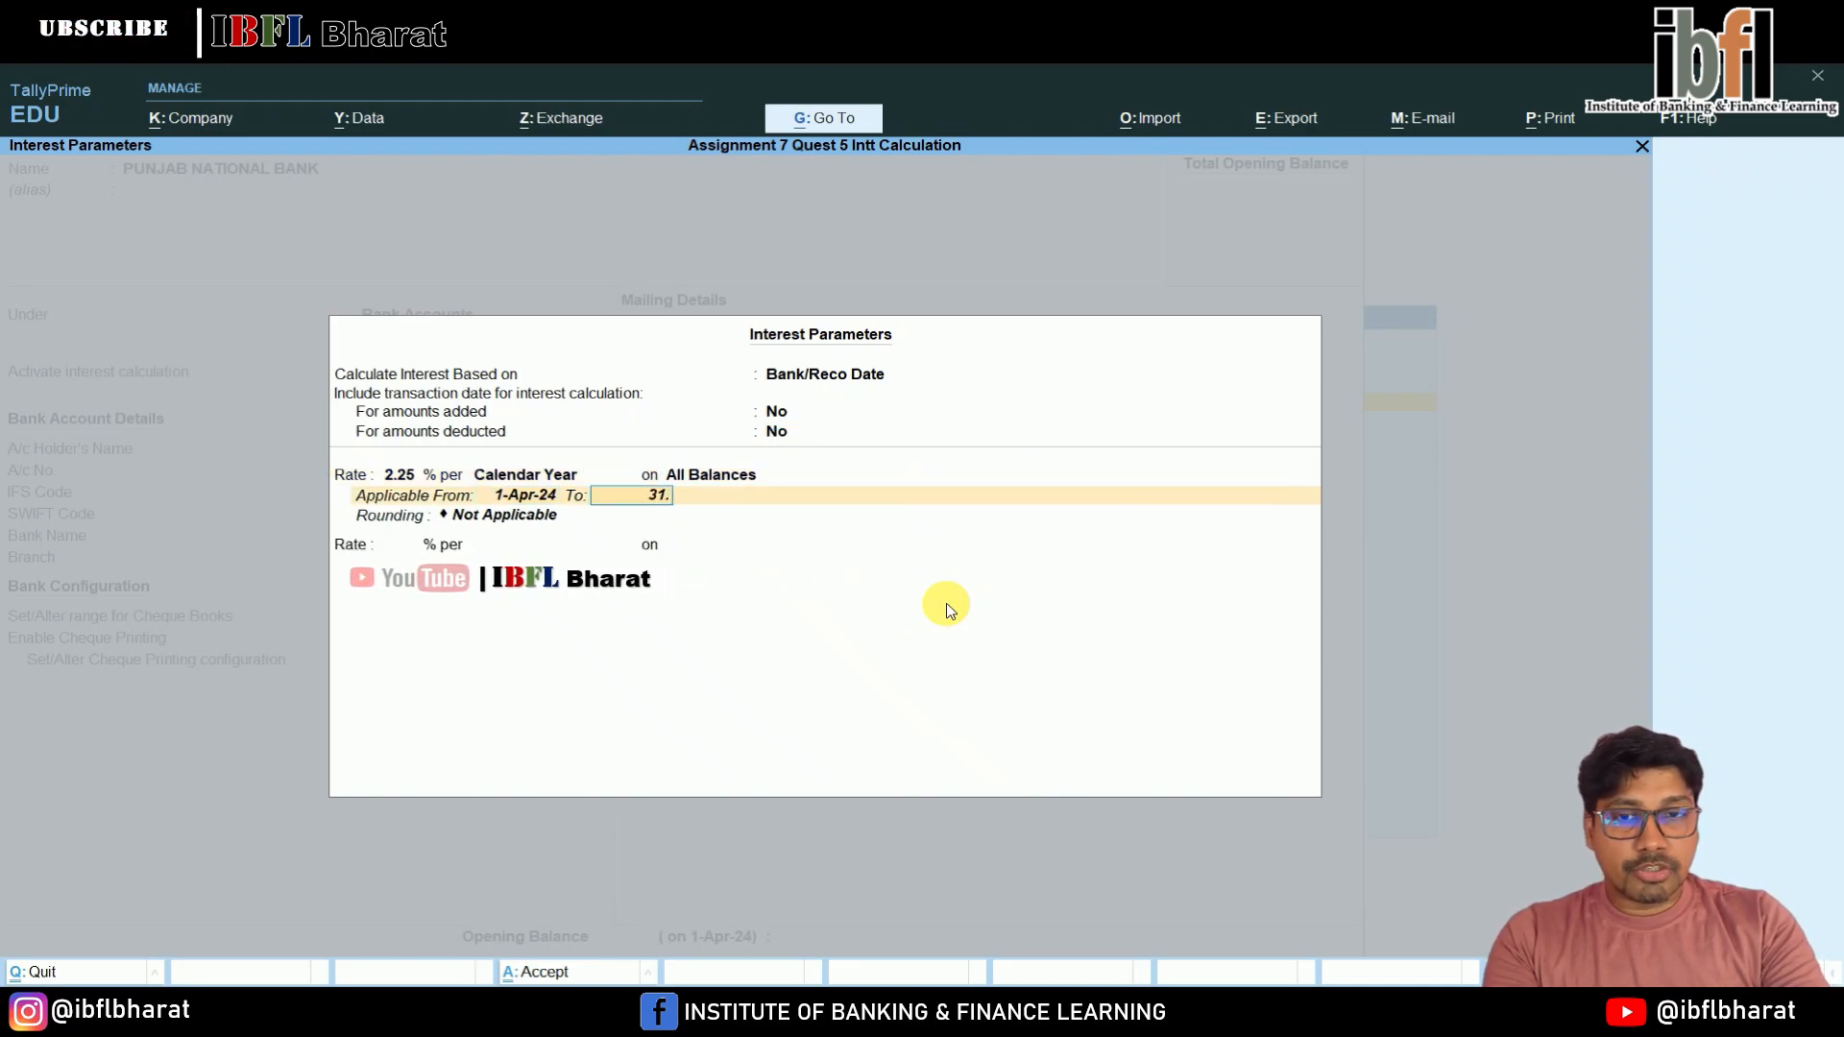
type("3")
key("Return")
key("Return")
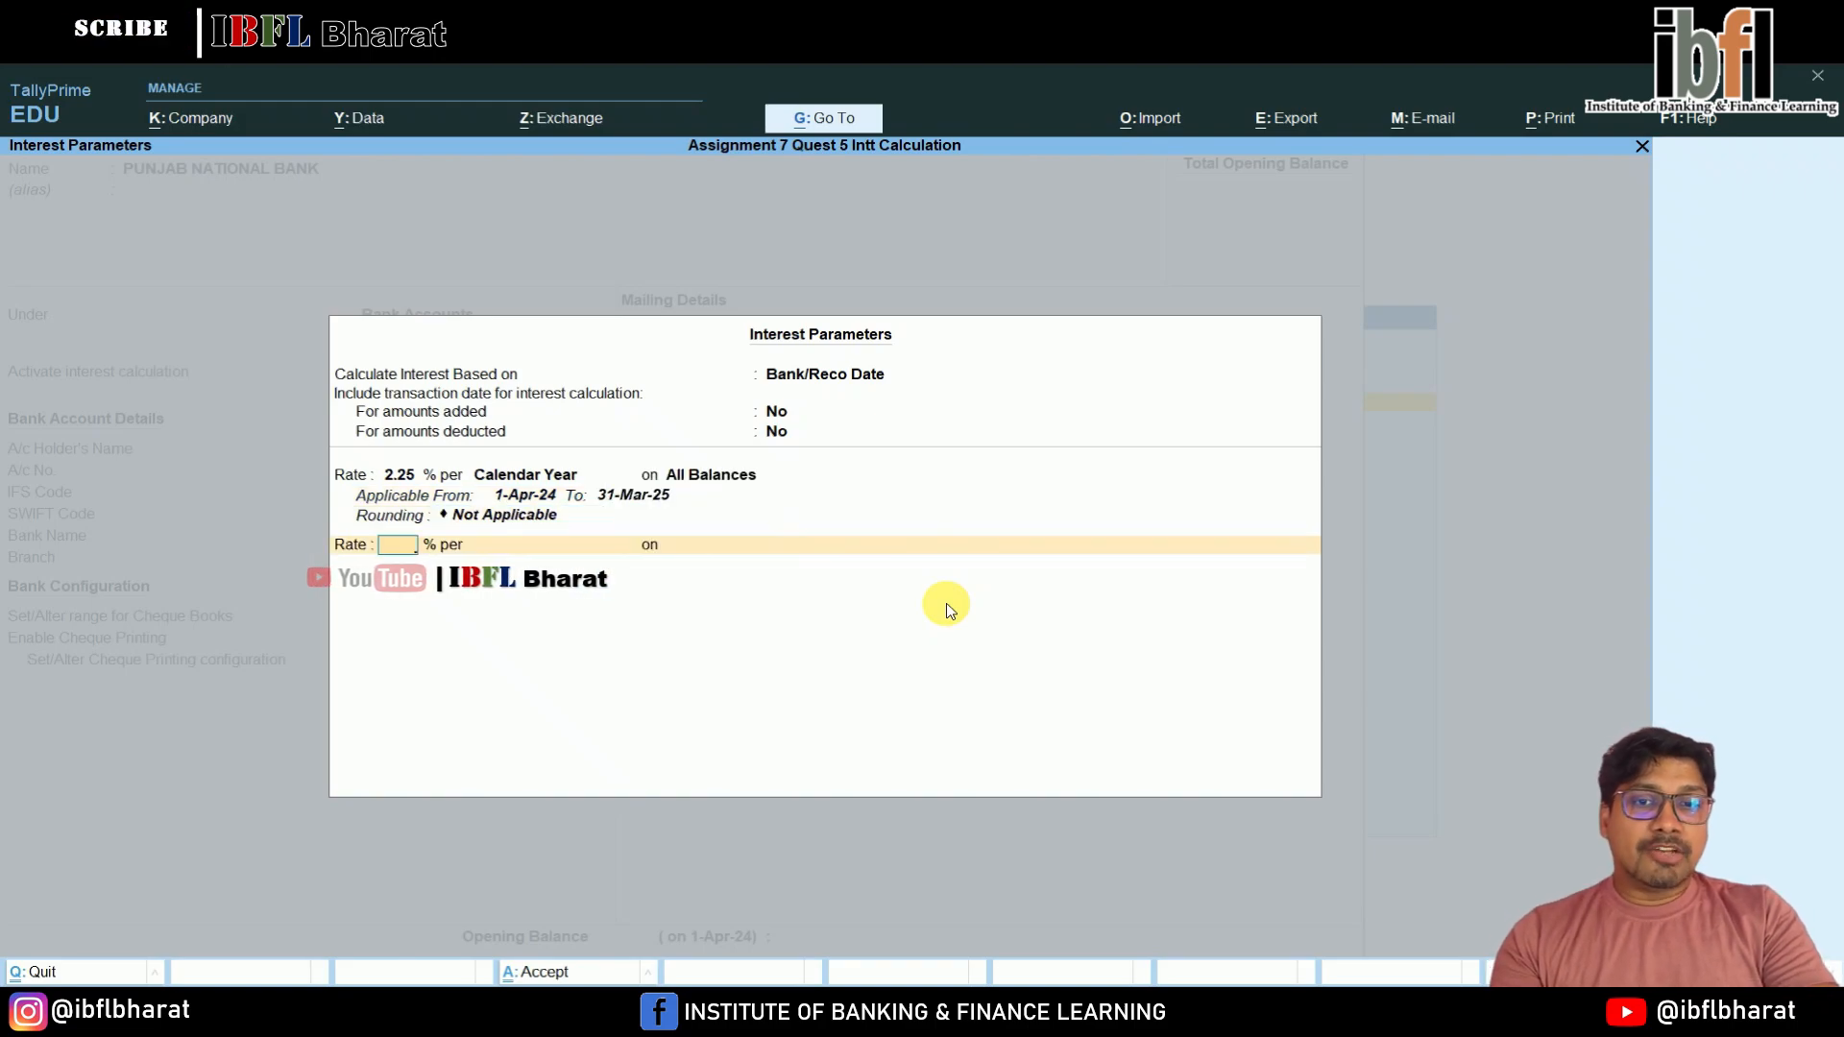
key("Return")
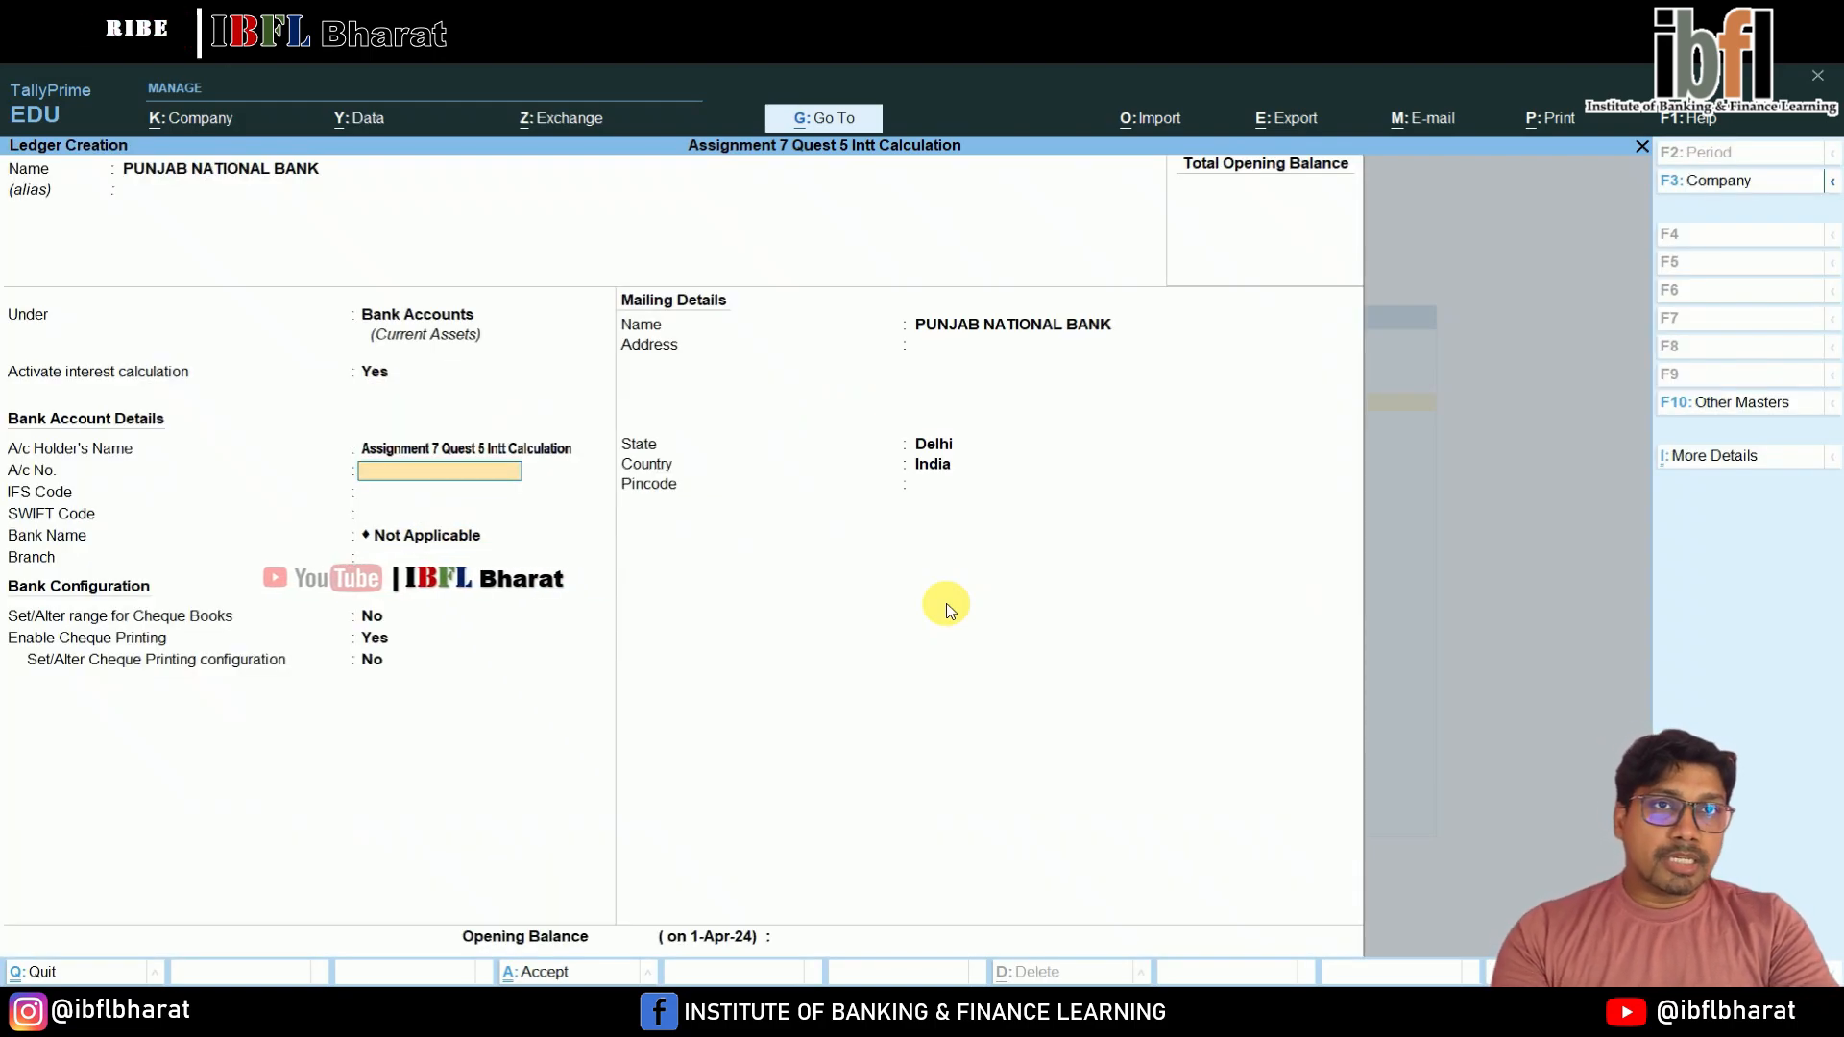
Save the PUNJAB NATIONAL BANK ledger with the remaining bank details at their defaults, and leave master creation
key("Return")
key("Return")
key("Return")
key("Return")
key("Return")
key("Return")
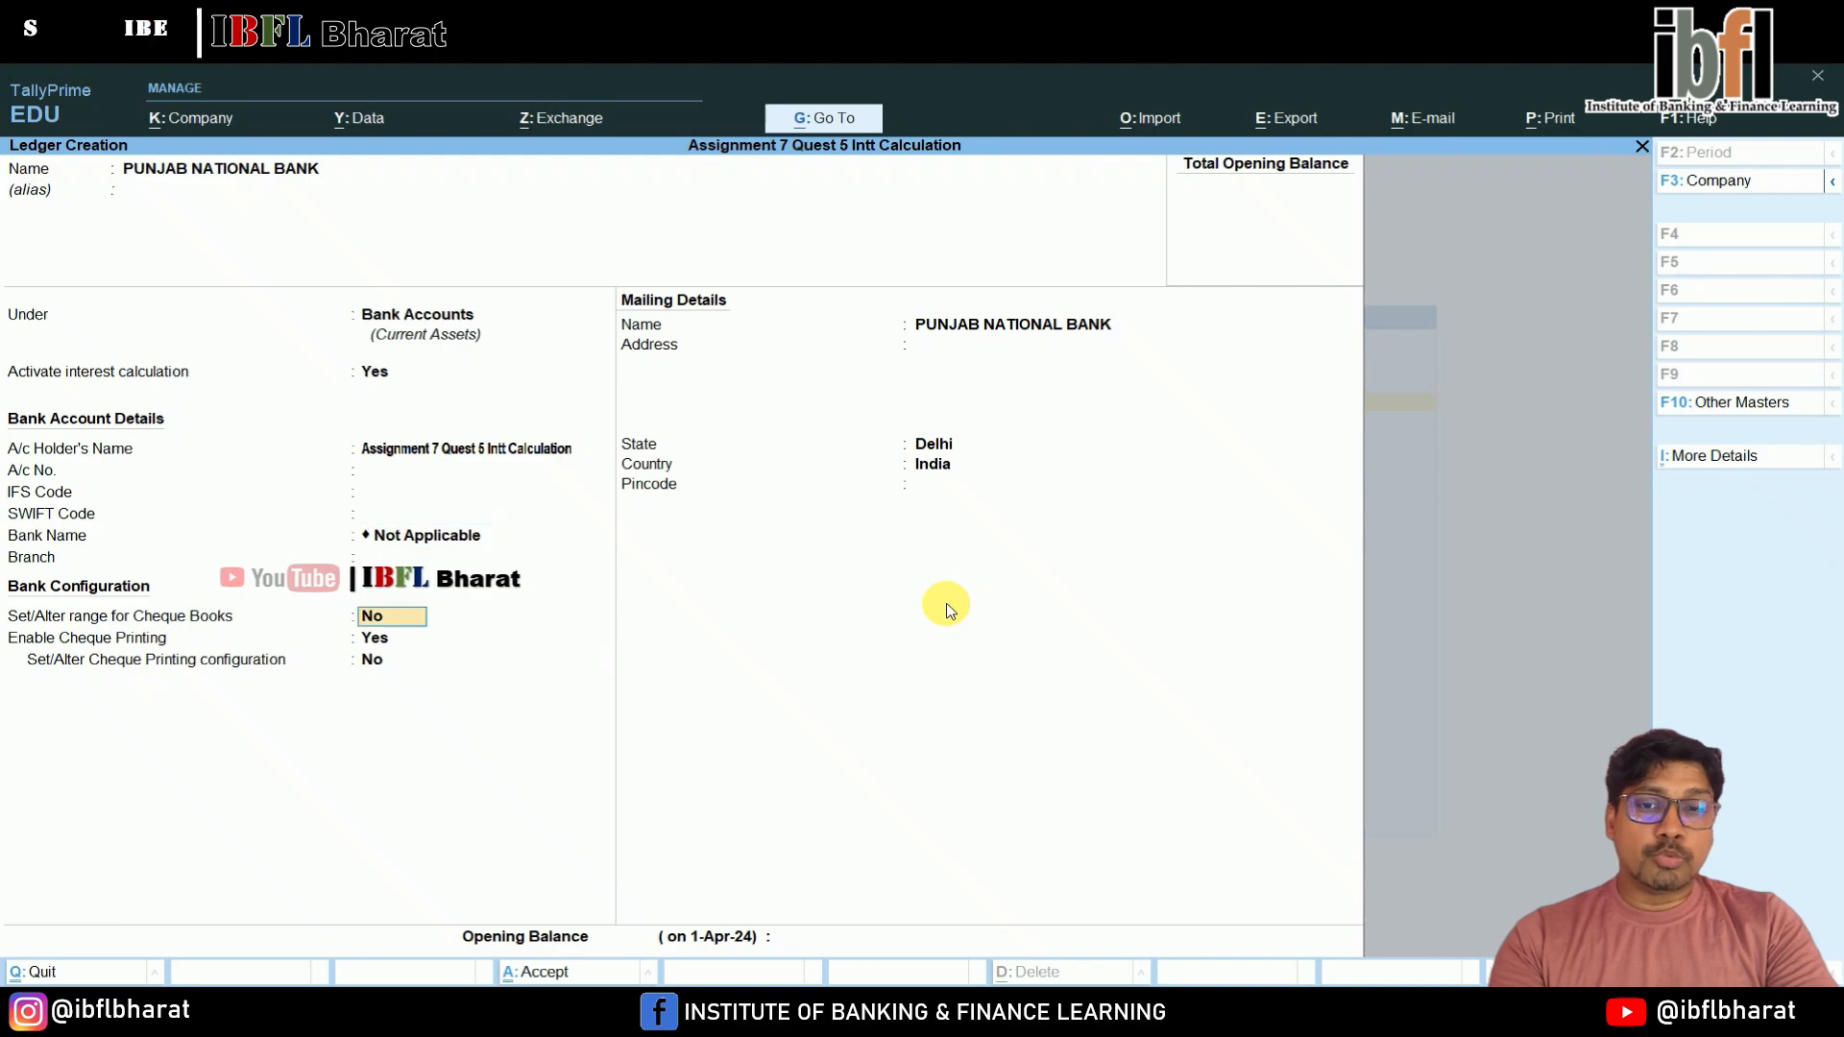
key("Return")
key("Return")
key("Return")
key("Return")
key("Return")
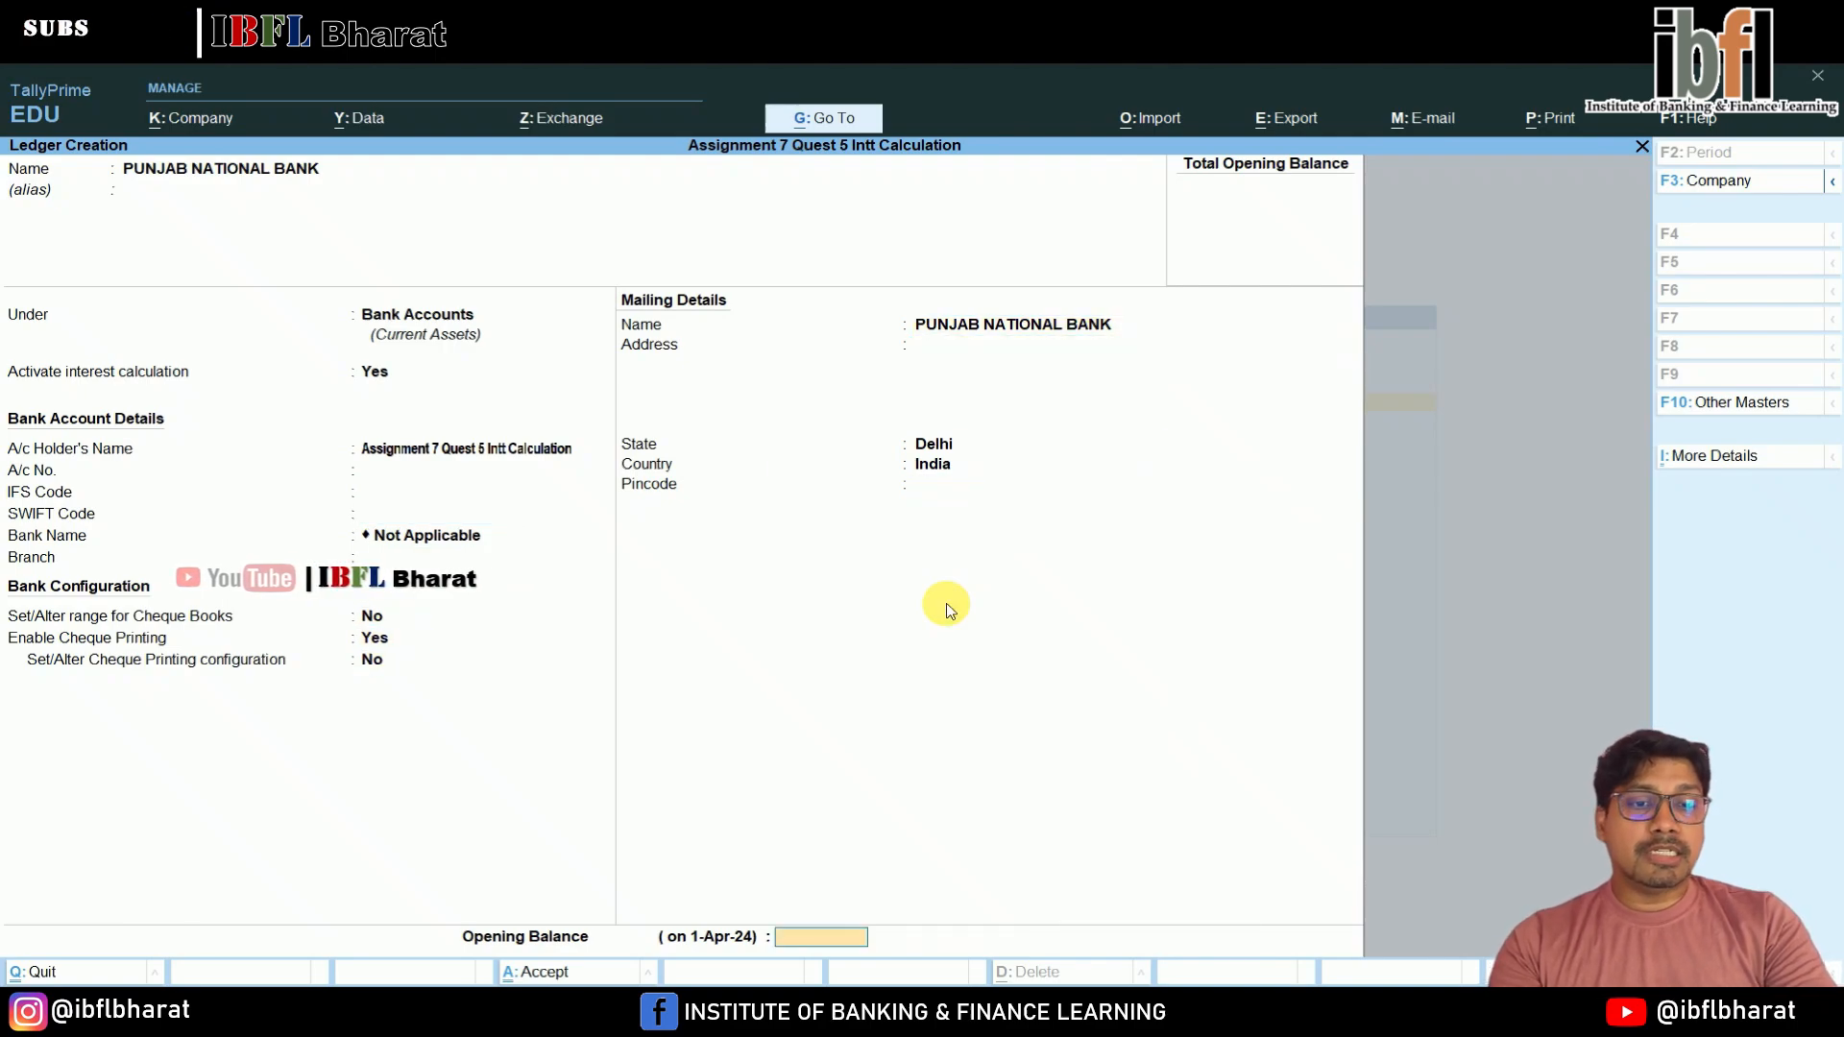
key("Return")
key("Return")
key("Escape")
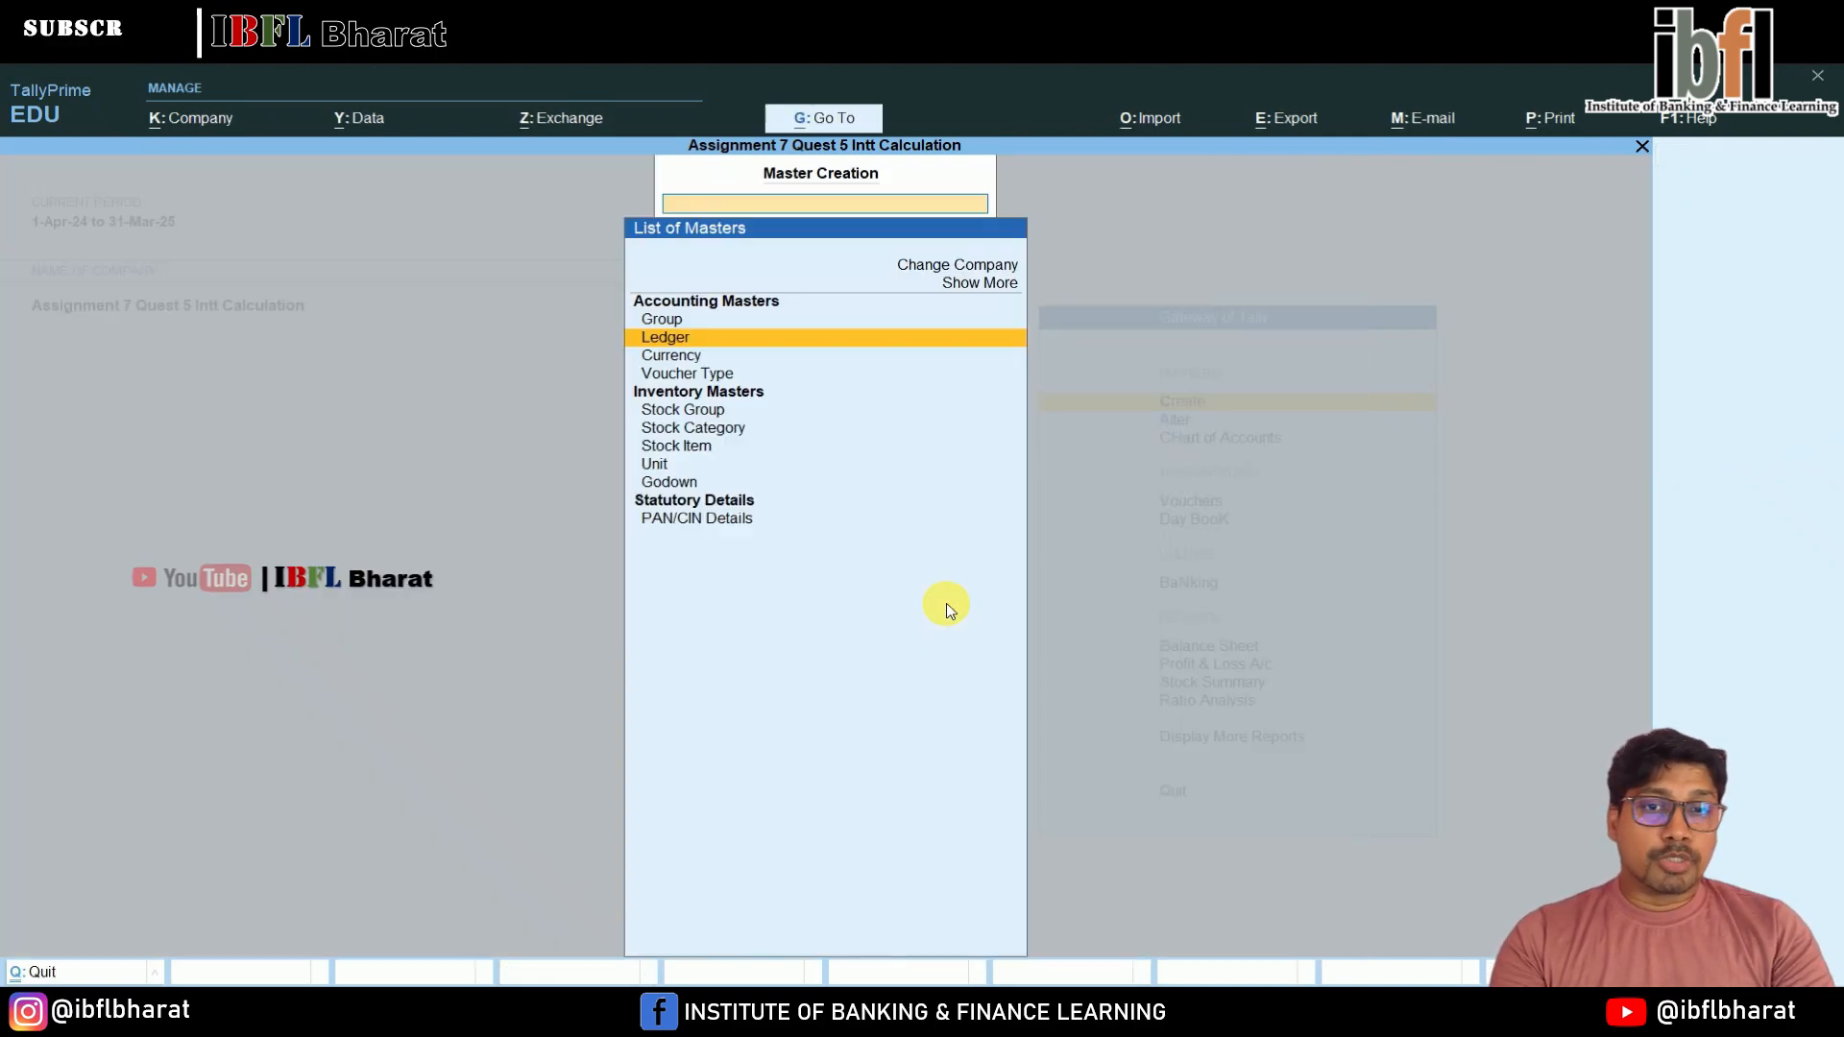
key("Escape")
Record a receipt voucher dated 1-Apr-24 that credits CAPITAL and debits Cash with 2,00,000
key("Down")
key("Down")
key("Down")
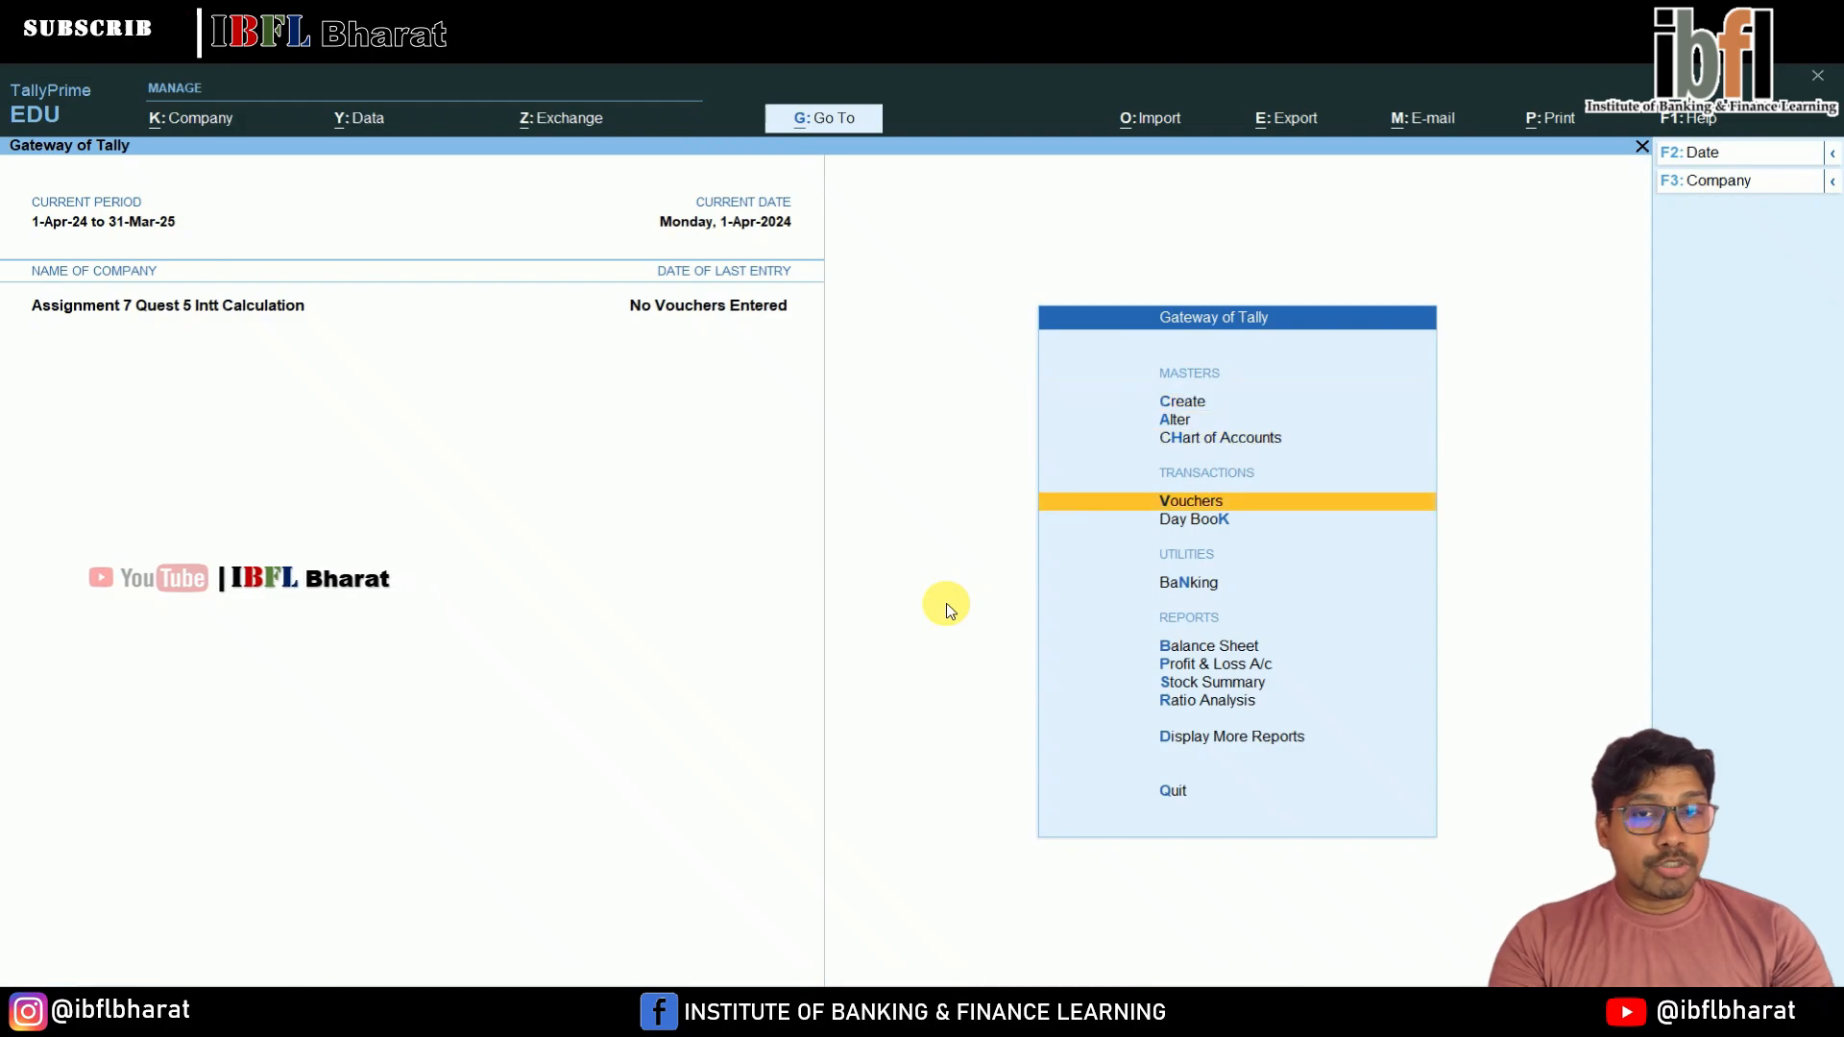
key("Return")
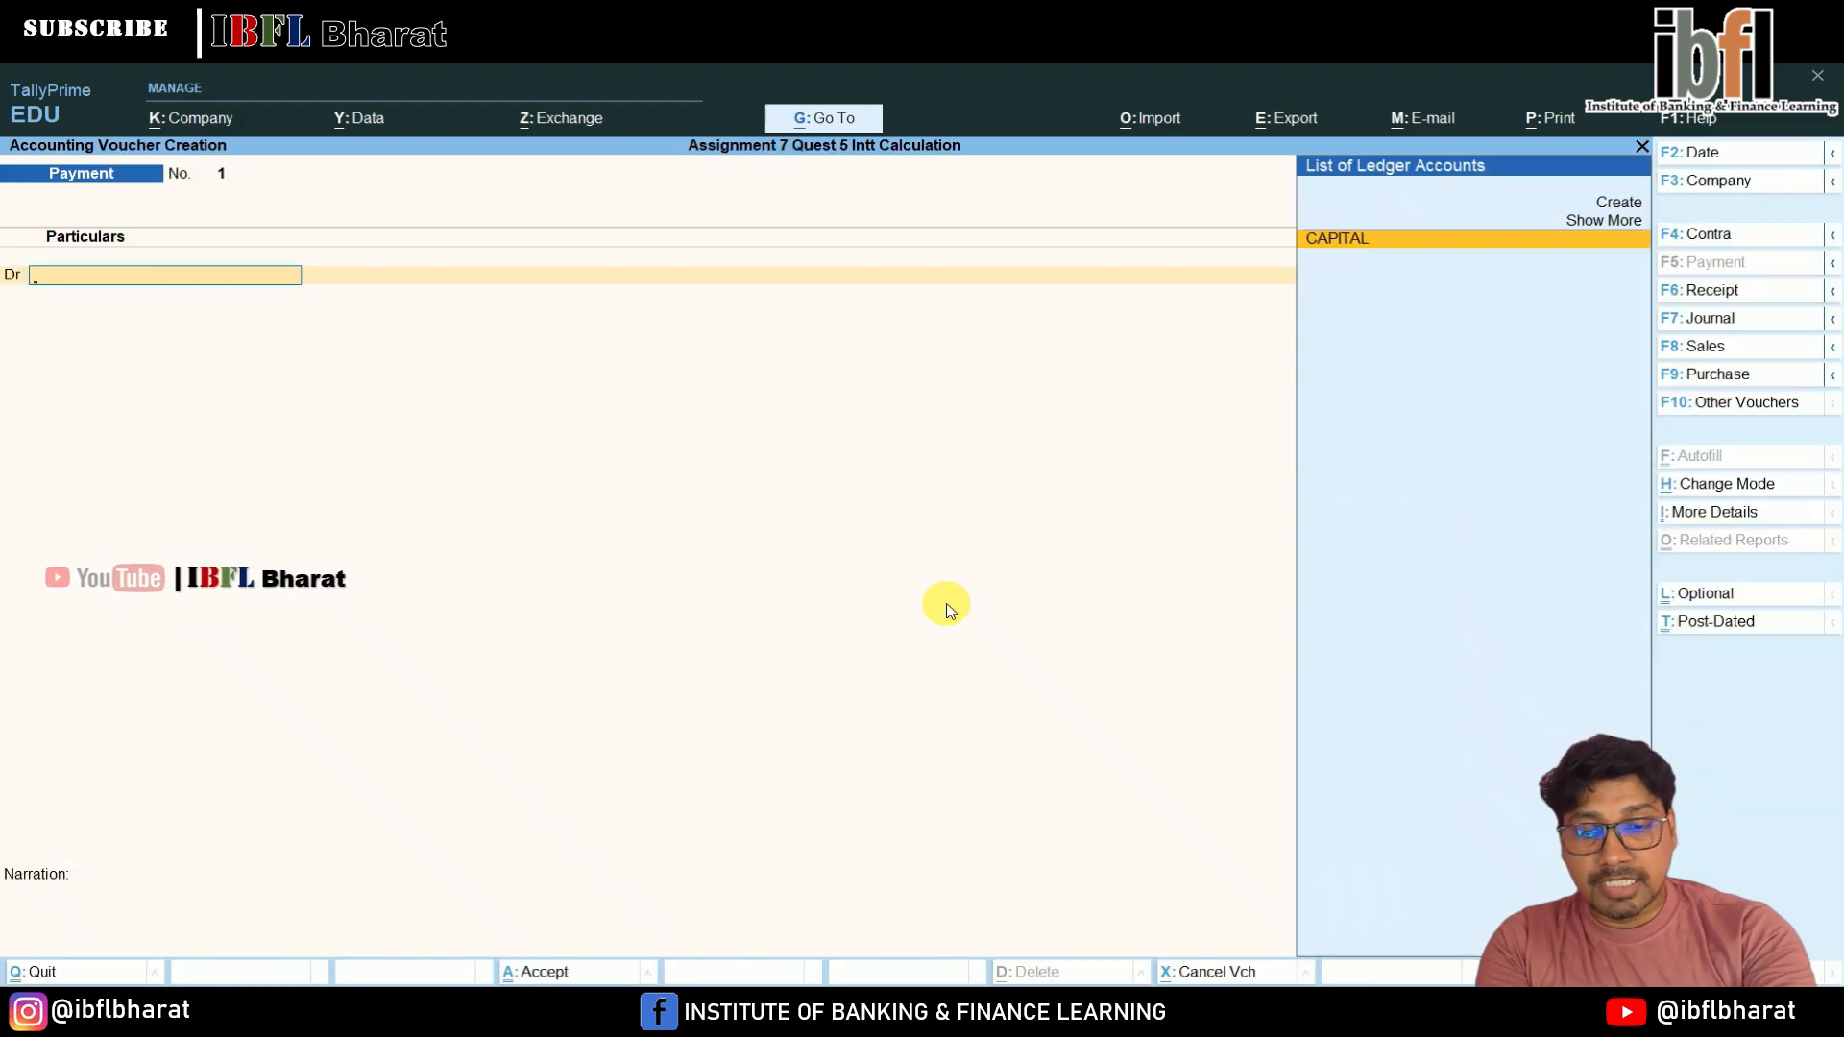
key("F6")
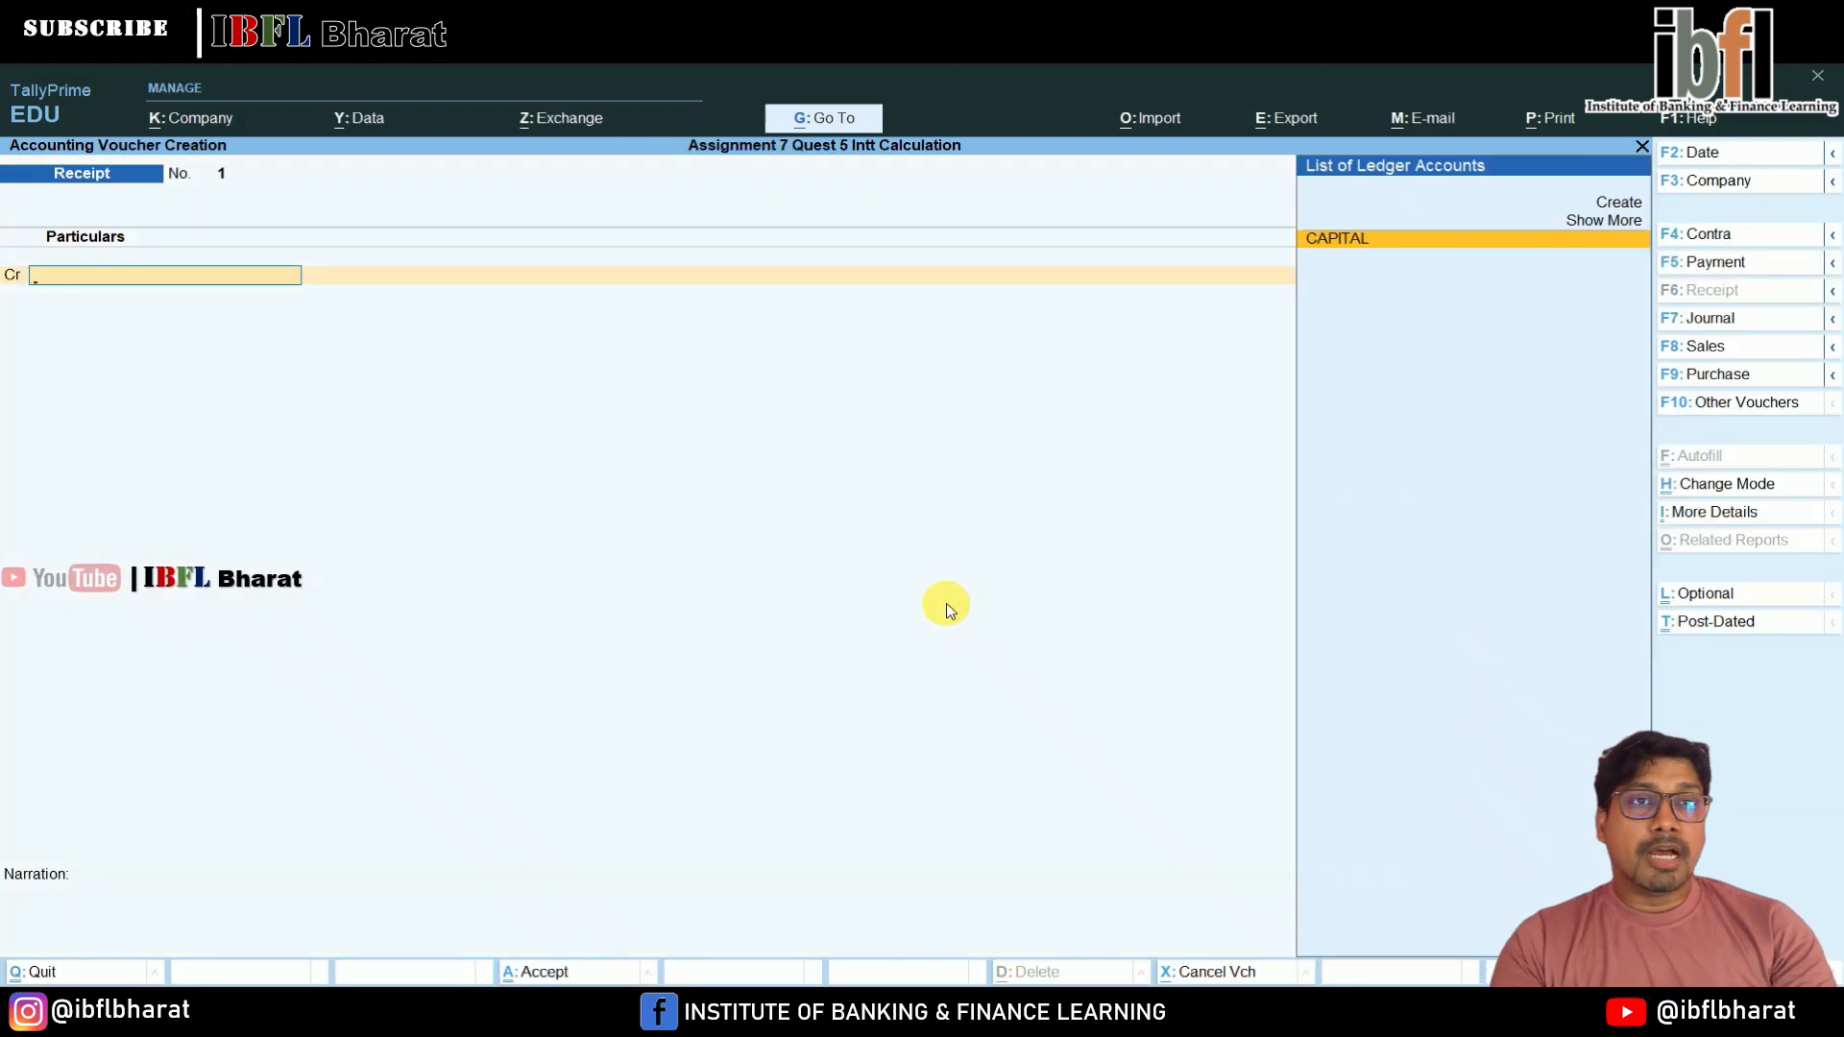
key("Return")
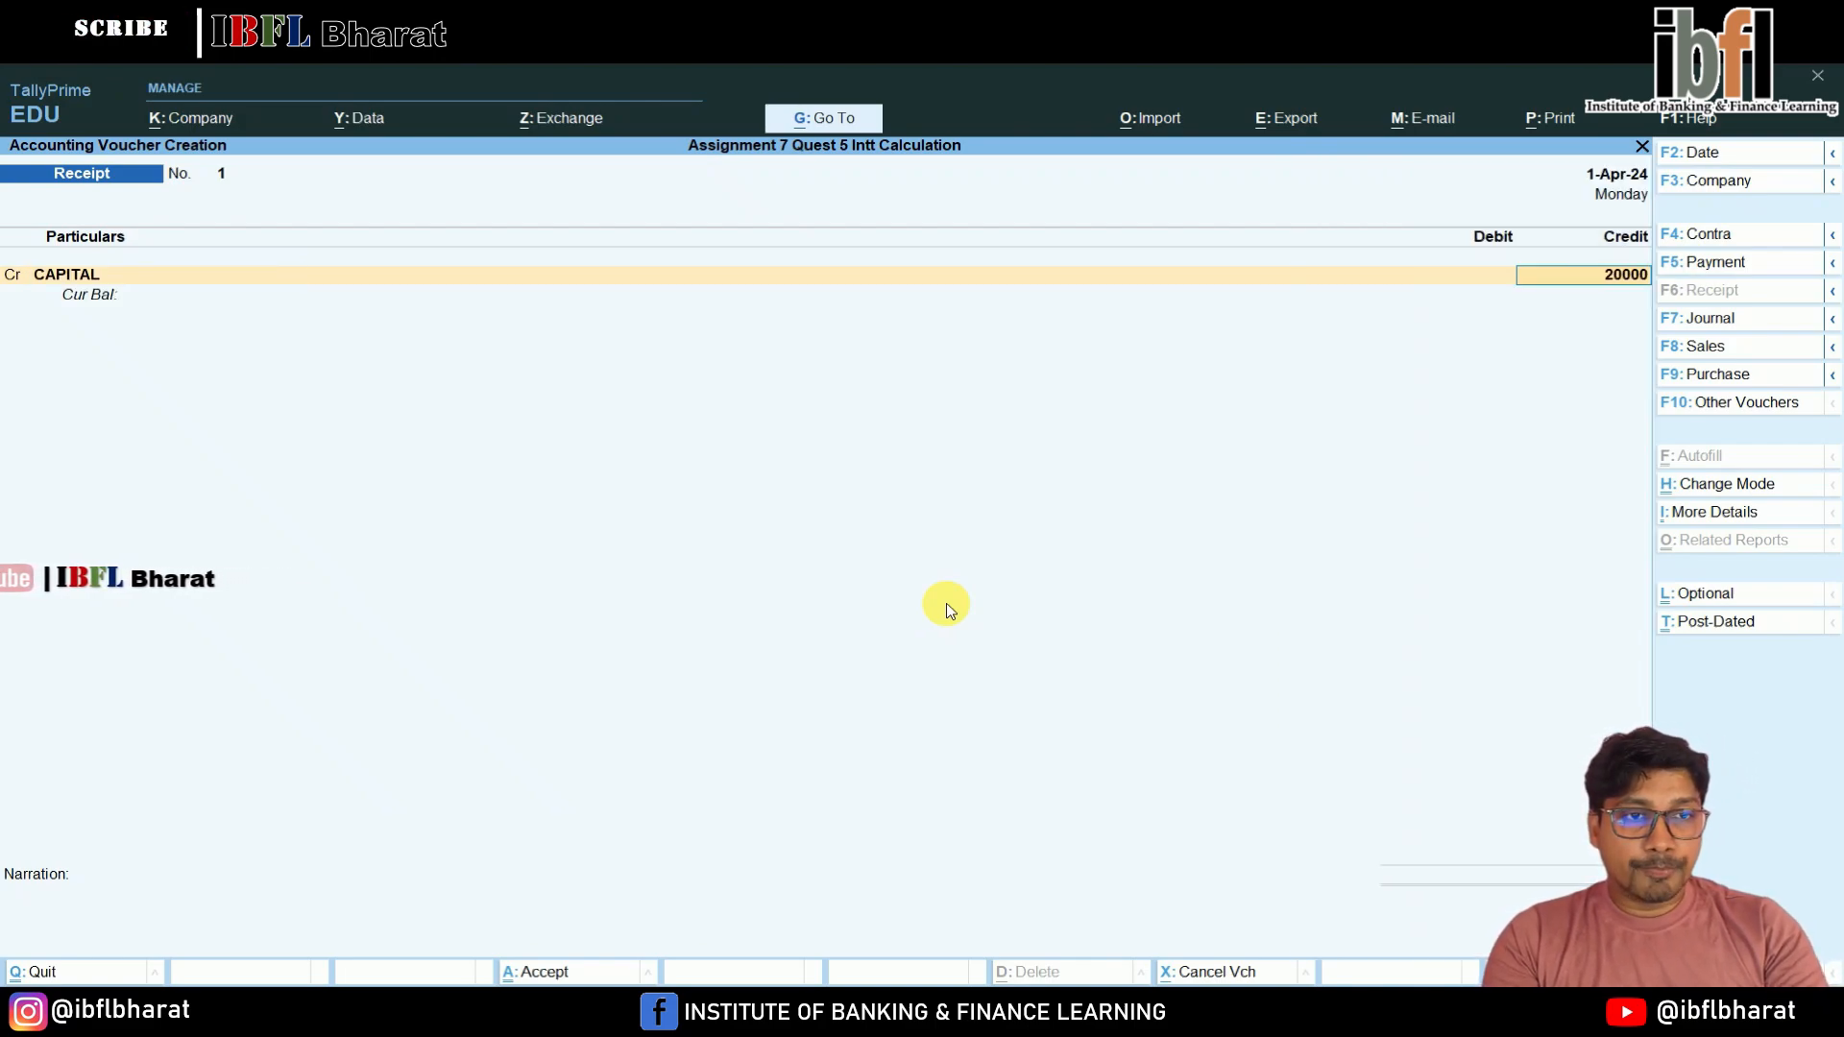
key("Return")
key("Down")
key("Return")
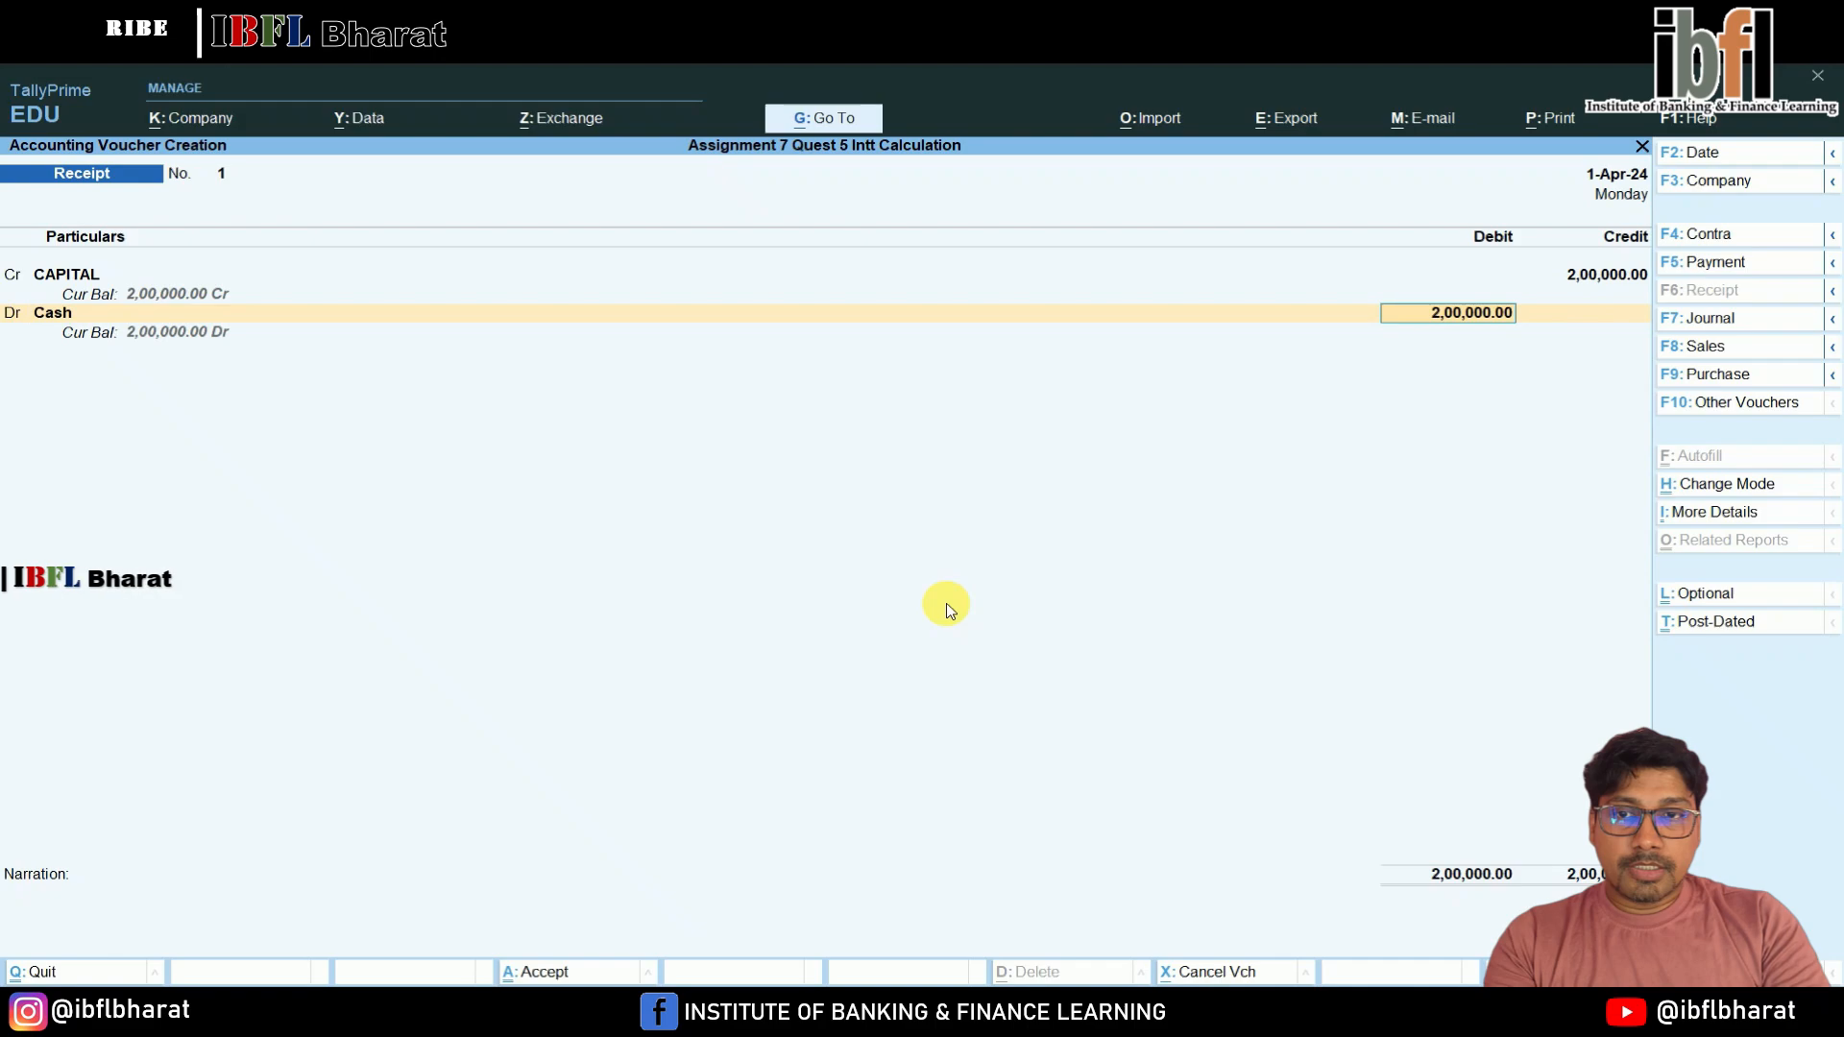
key("Return")
key("Return")
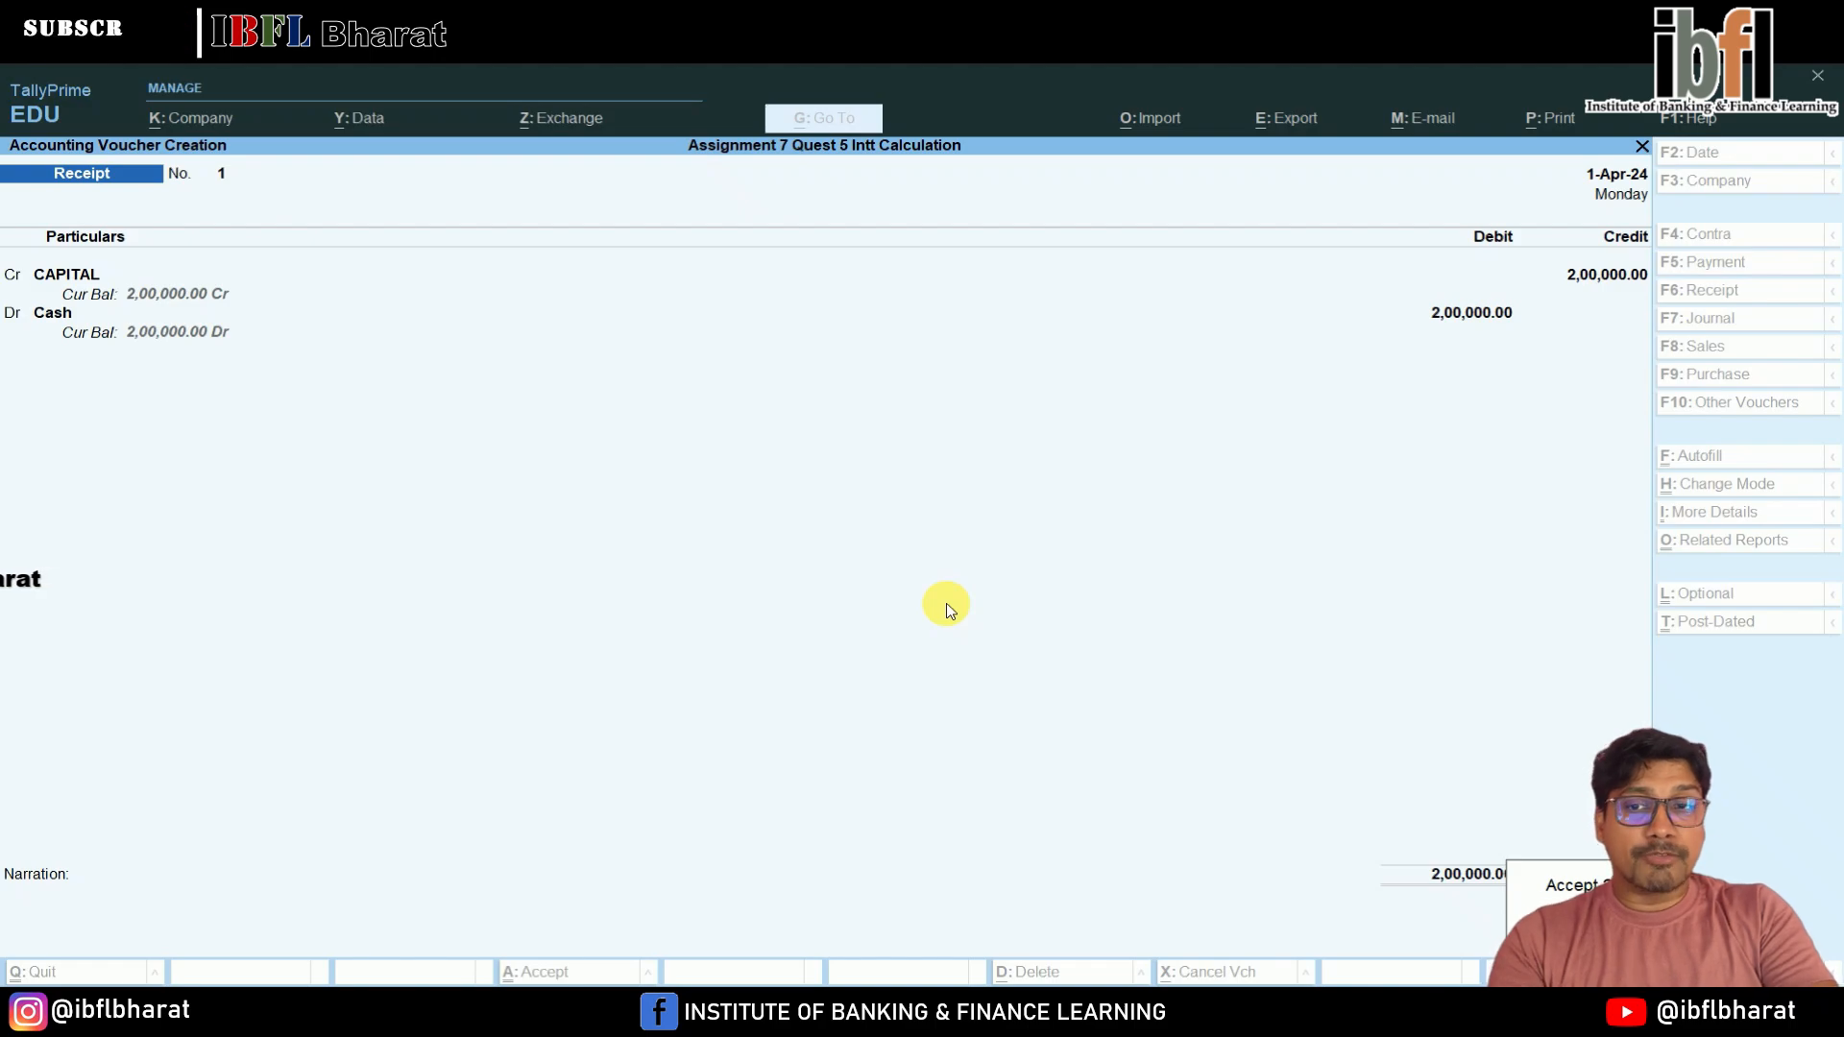
key("Return")
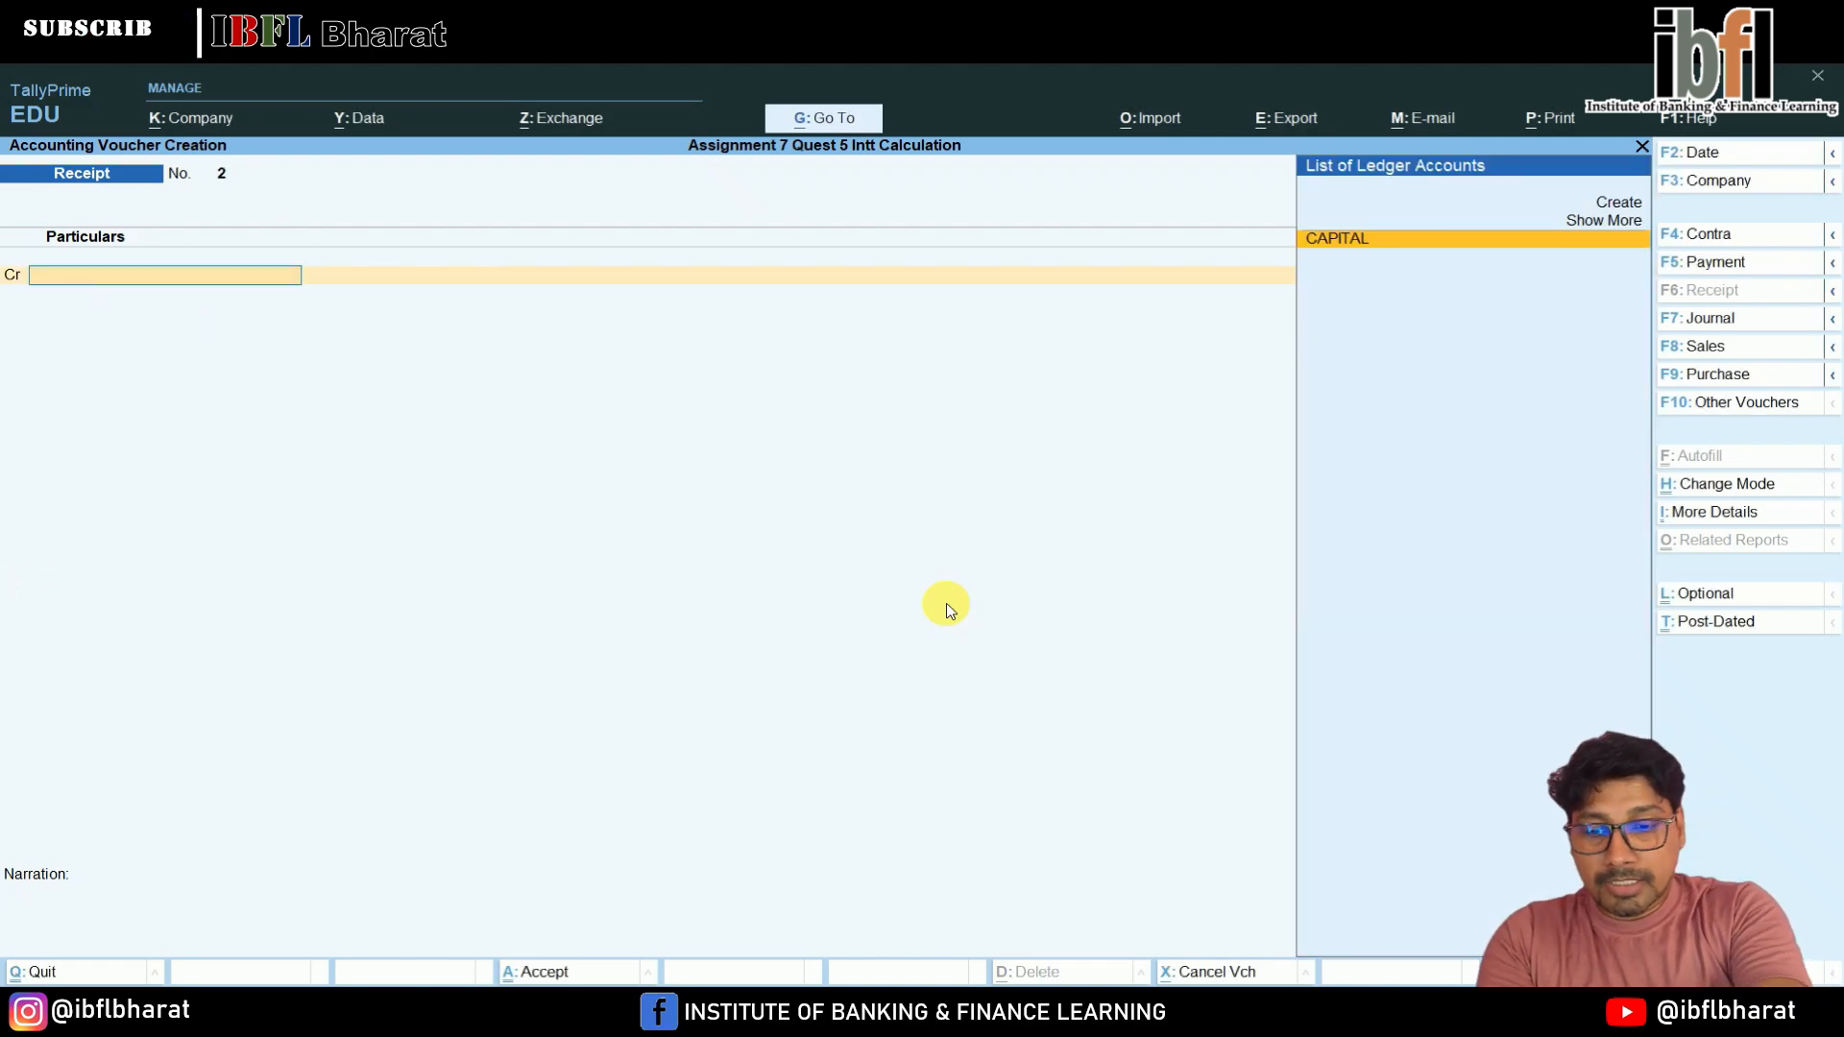
Start a contra voucher dated 1-Apr-24 that credits Cash with 1,00,000 and debits PUNJAB NATIONAL BANK
key("F4")
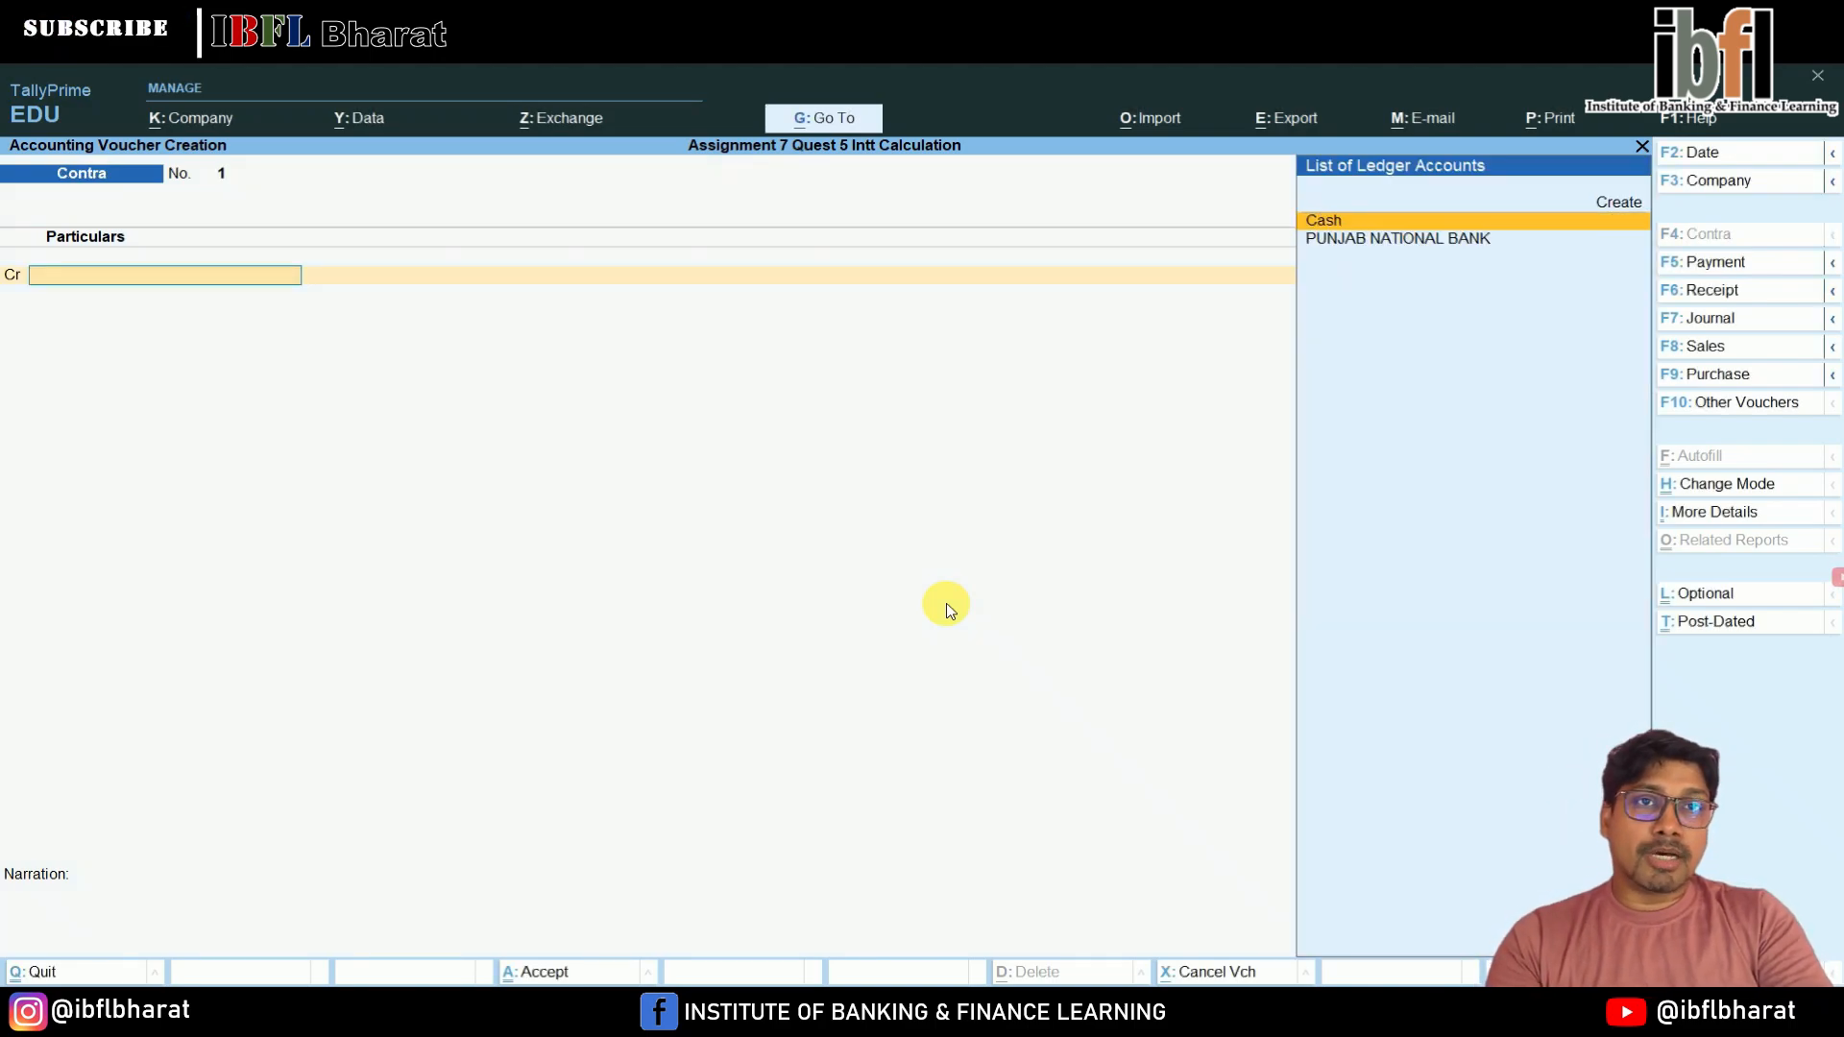
key("Down")
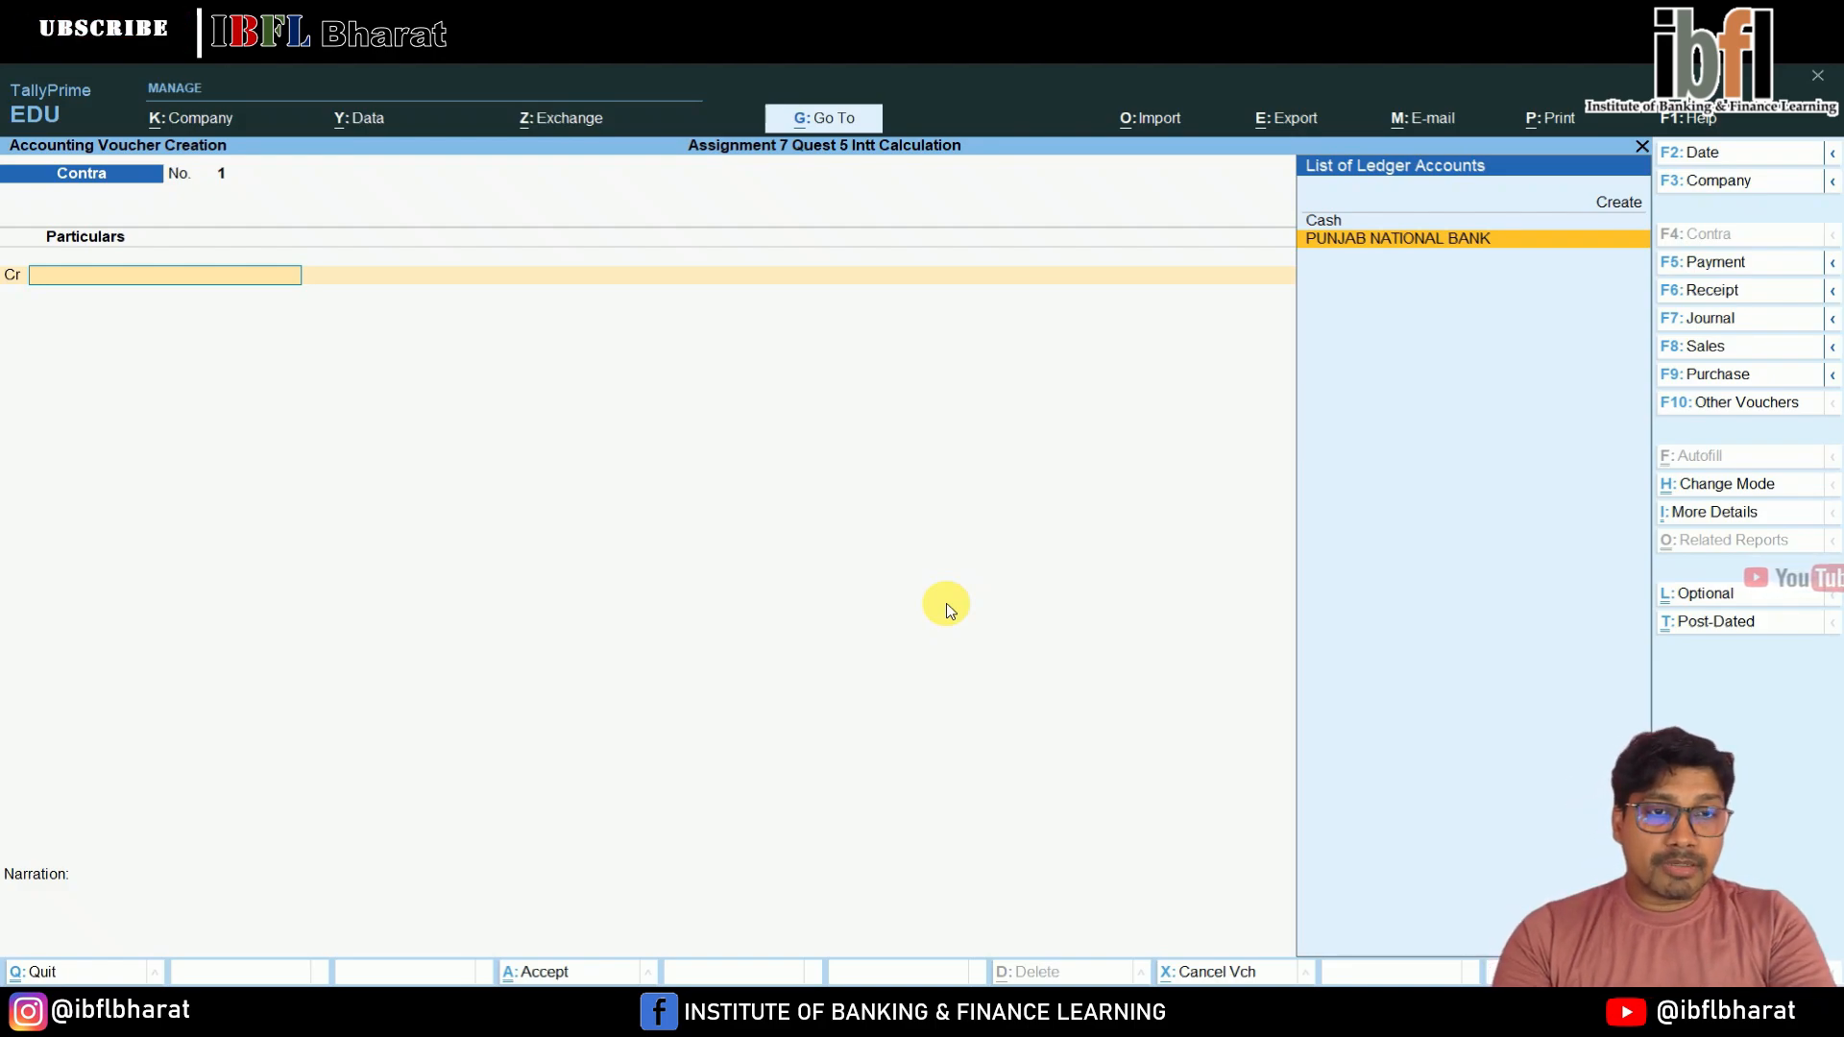
key("Up")
key("Return")
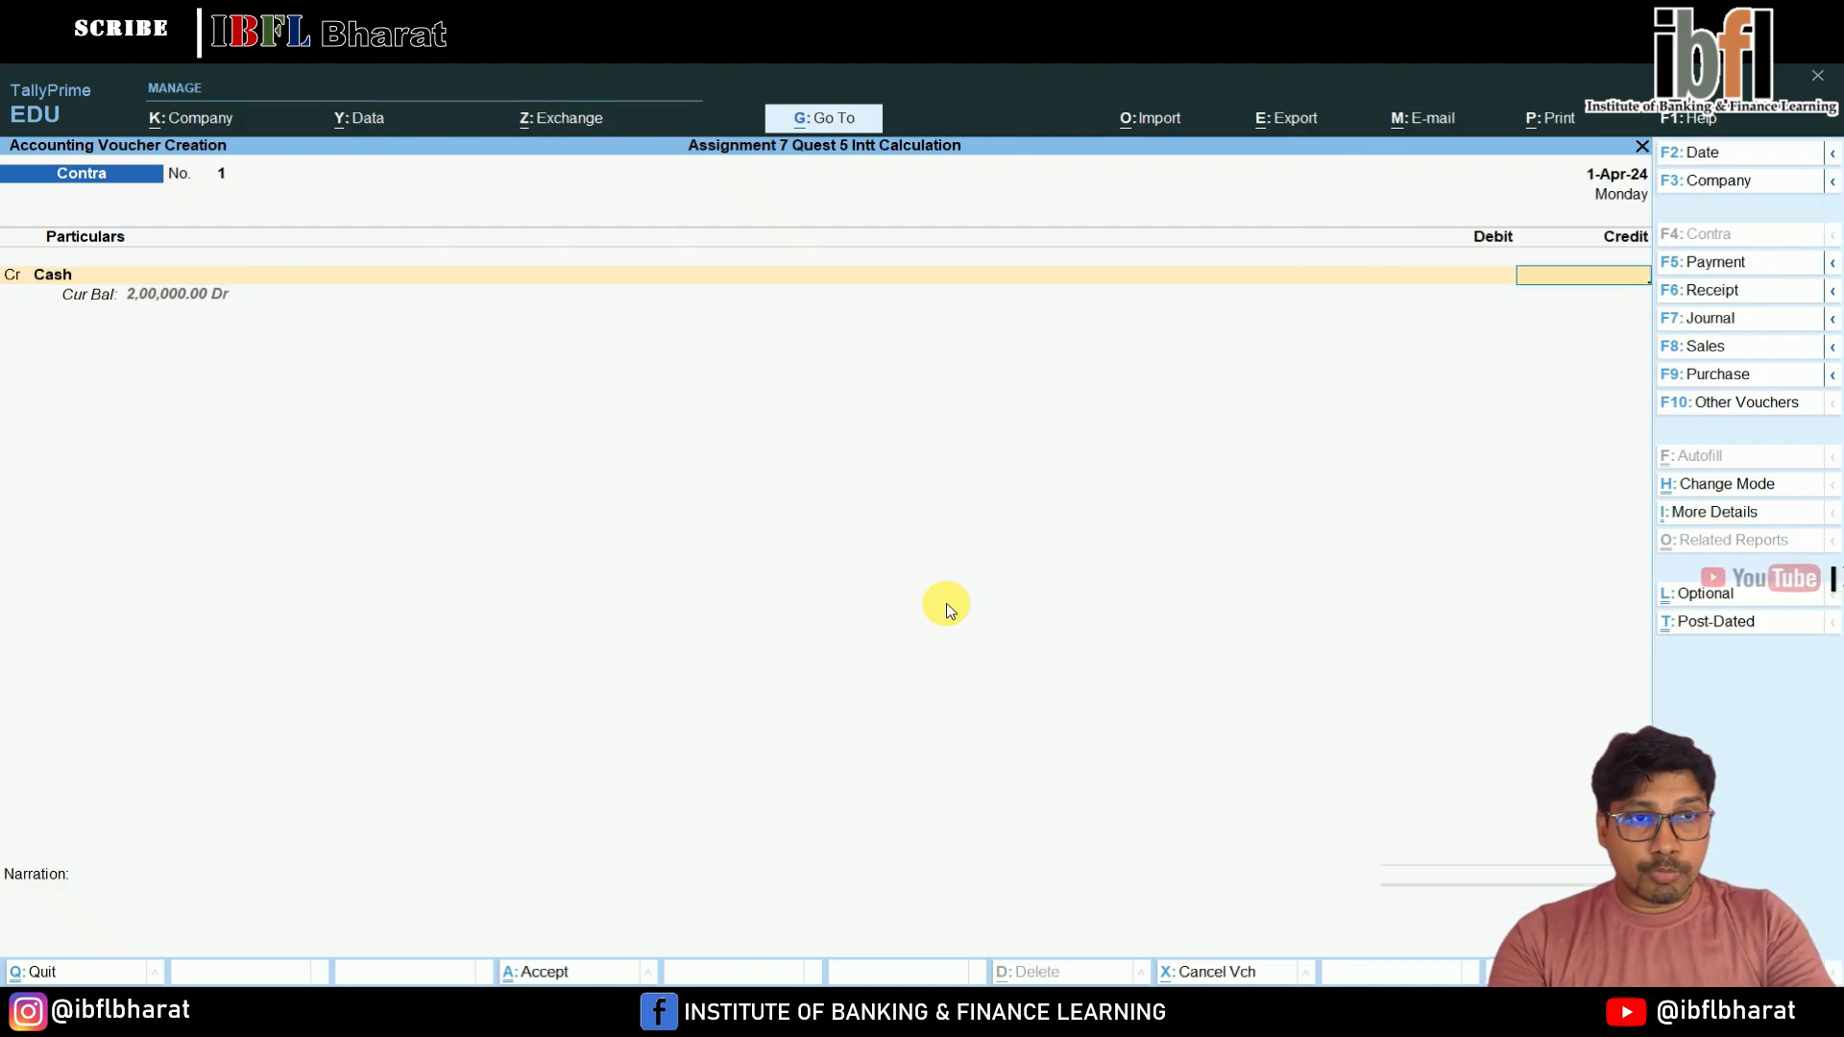
key("Return")
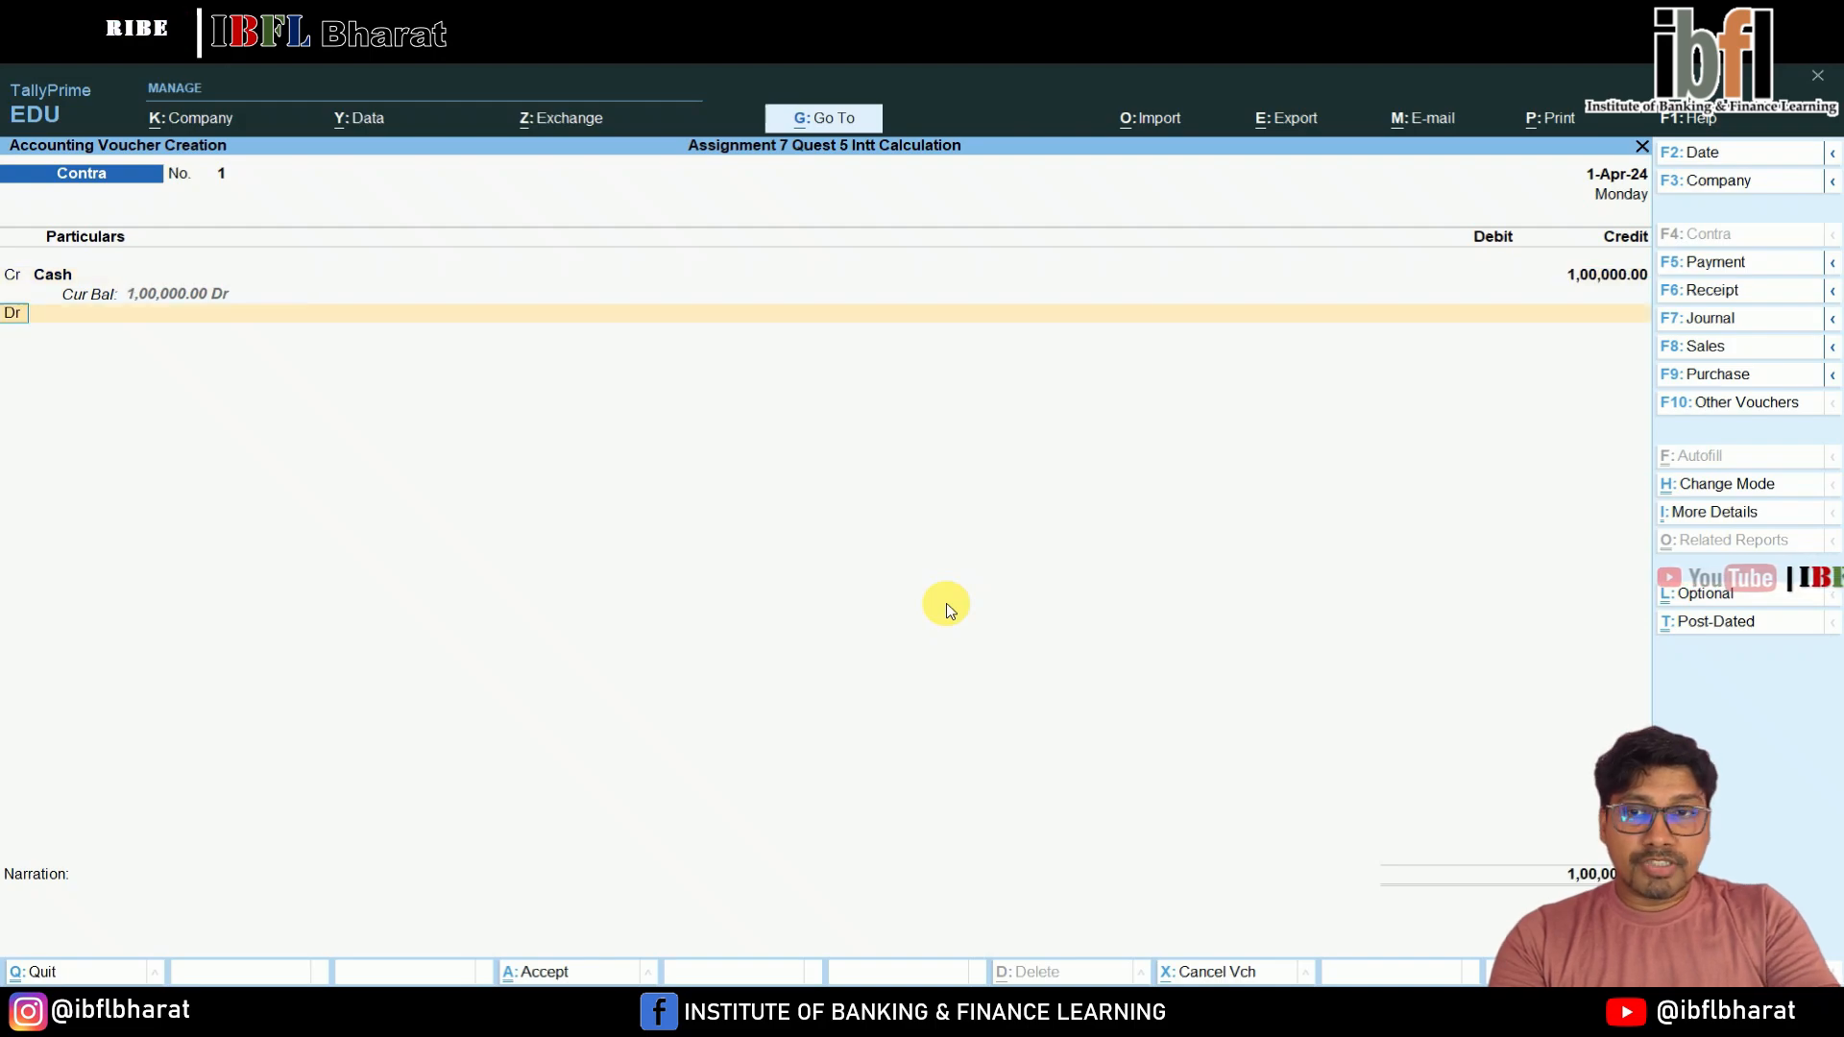
key("Down")
key("Return")
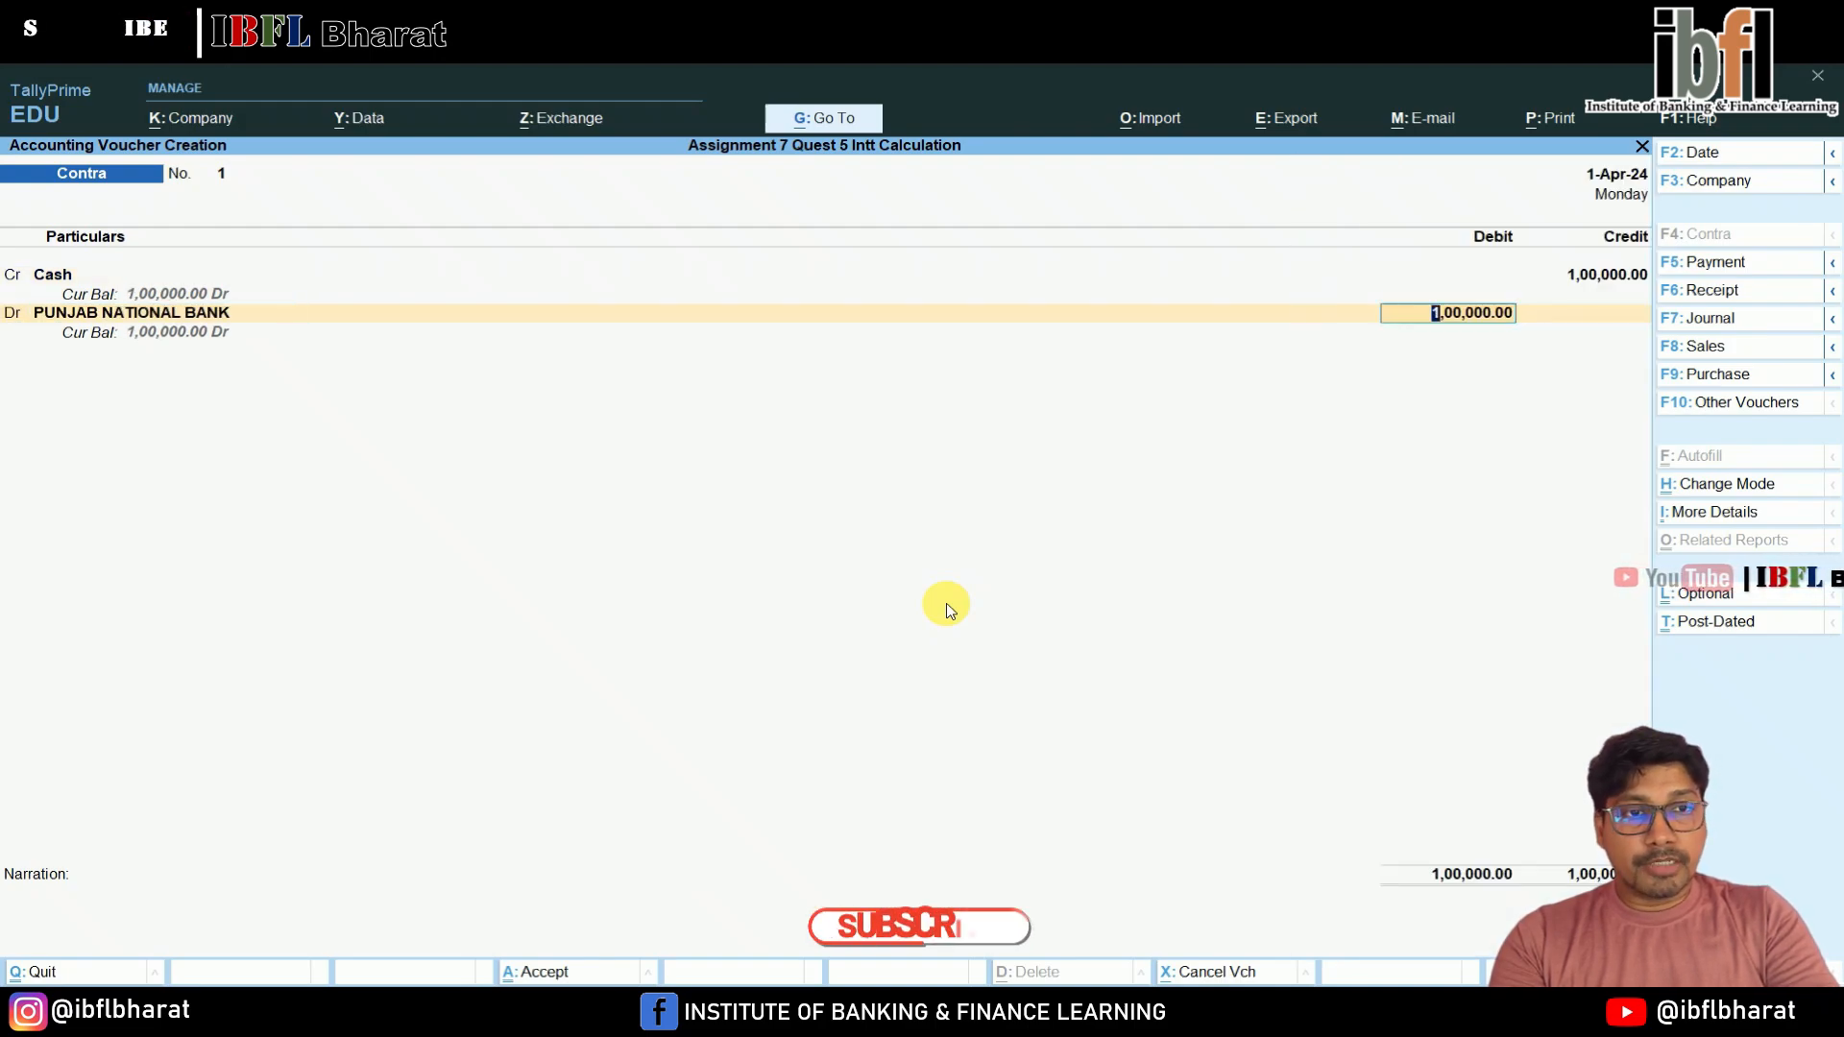
Accept the debit of 1,00,000 with its bank allocation at the defaults, and save the contra voucher without a narration
key("Return")
key("Return")
key("Return")
key("Return")
key("Return")
key("Return")
key("Return")
key("Return")
key("Return")
key("Return")
key("Return")
key("Return")
key("Return")
key("Return")
key("Return")
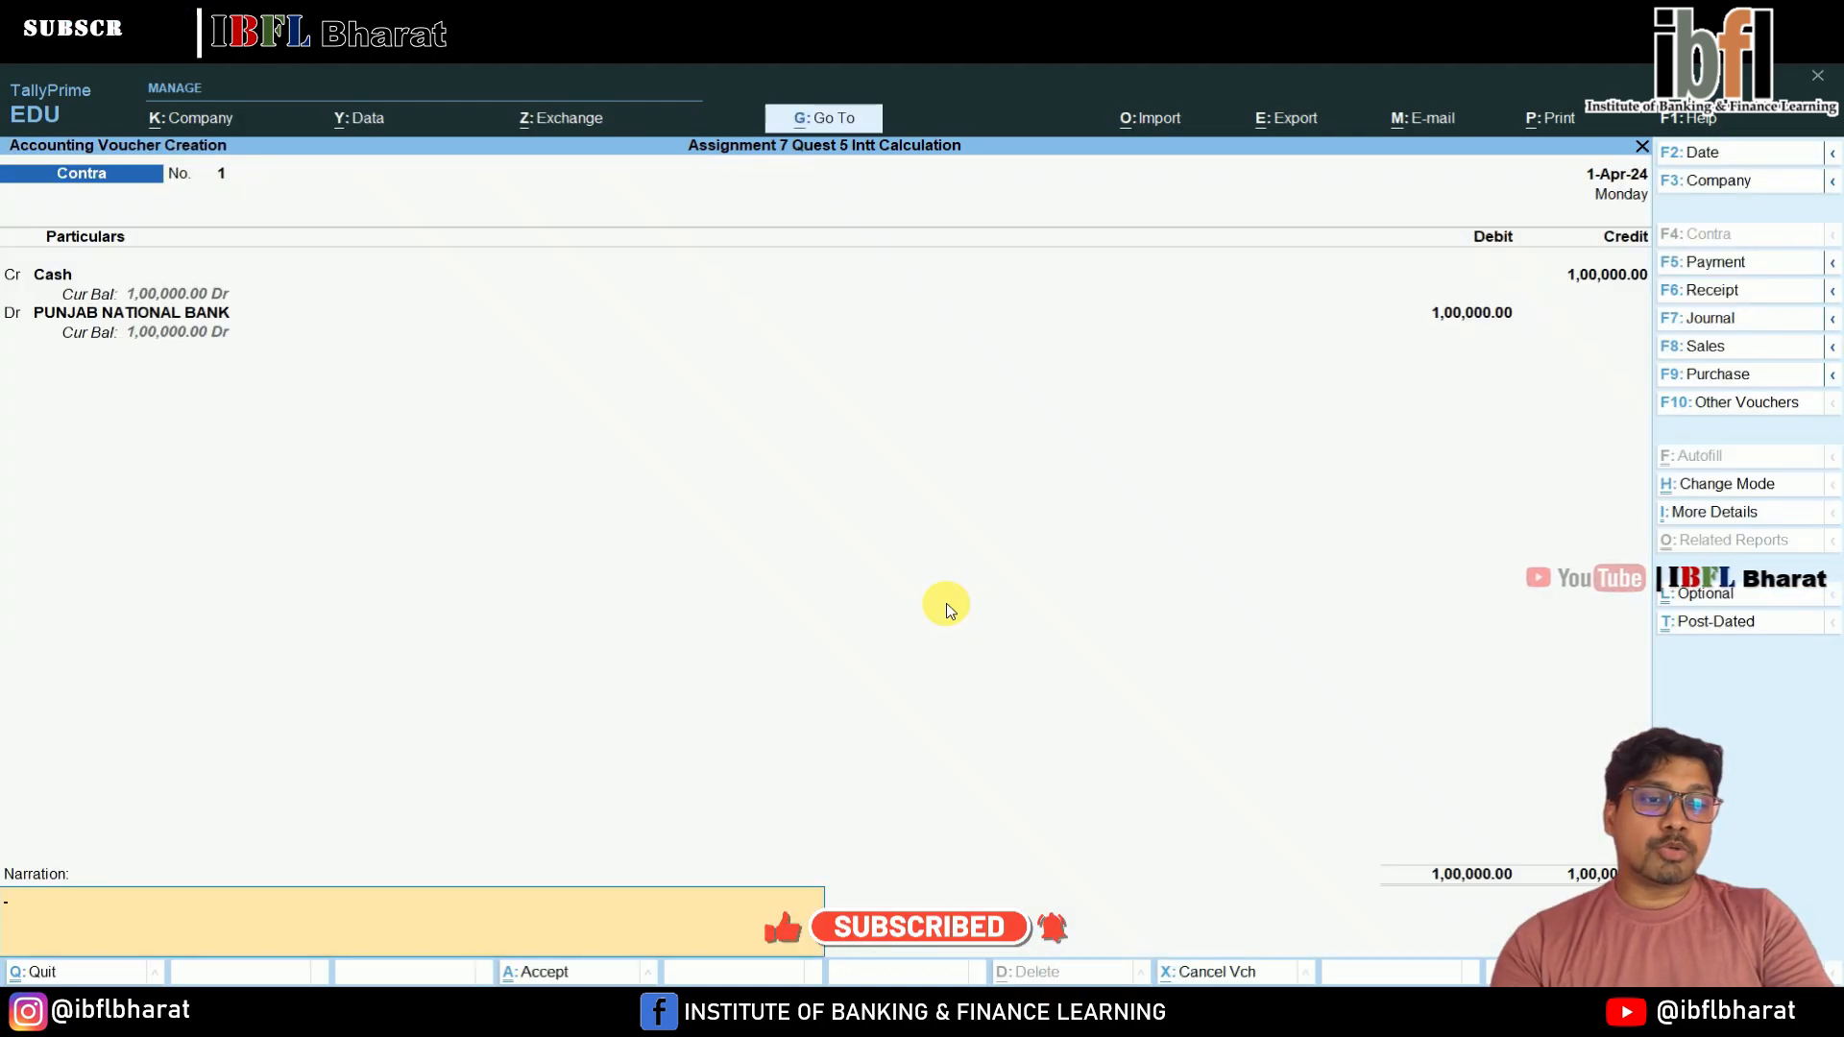
key("Return")
key("Return")
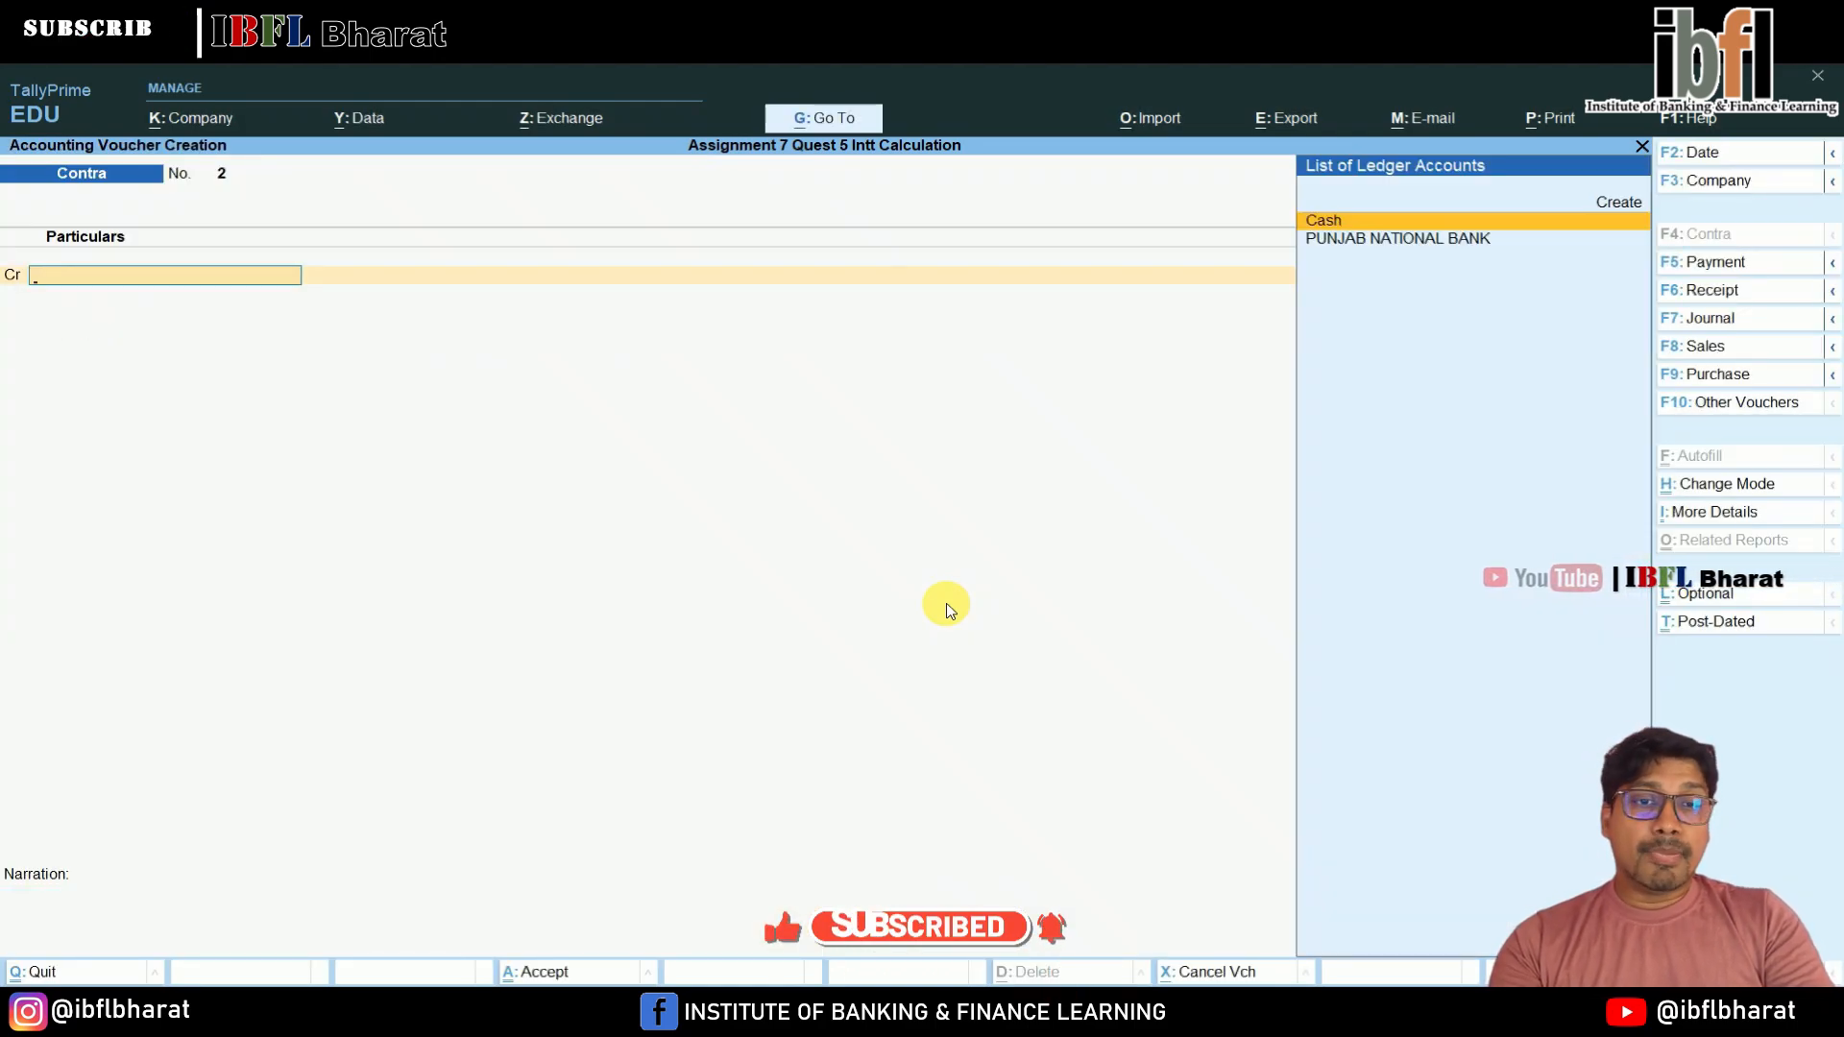
Examine the Balance Sheet in detailed form, checking the capital, cash-in-hand and bank account balances
key("Escape")
key("Down")
key("Down")
key("Down")
key("Return")
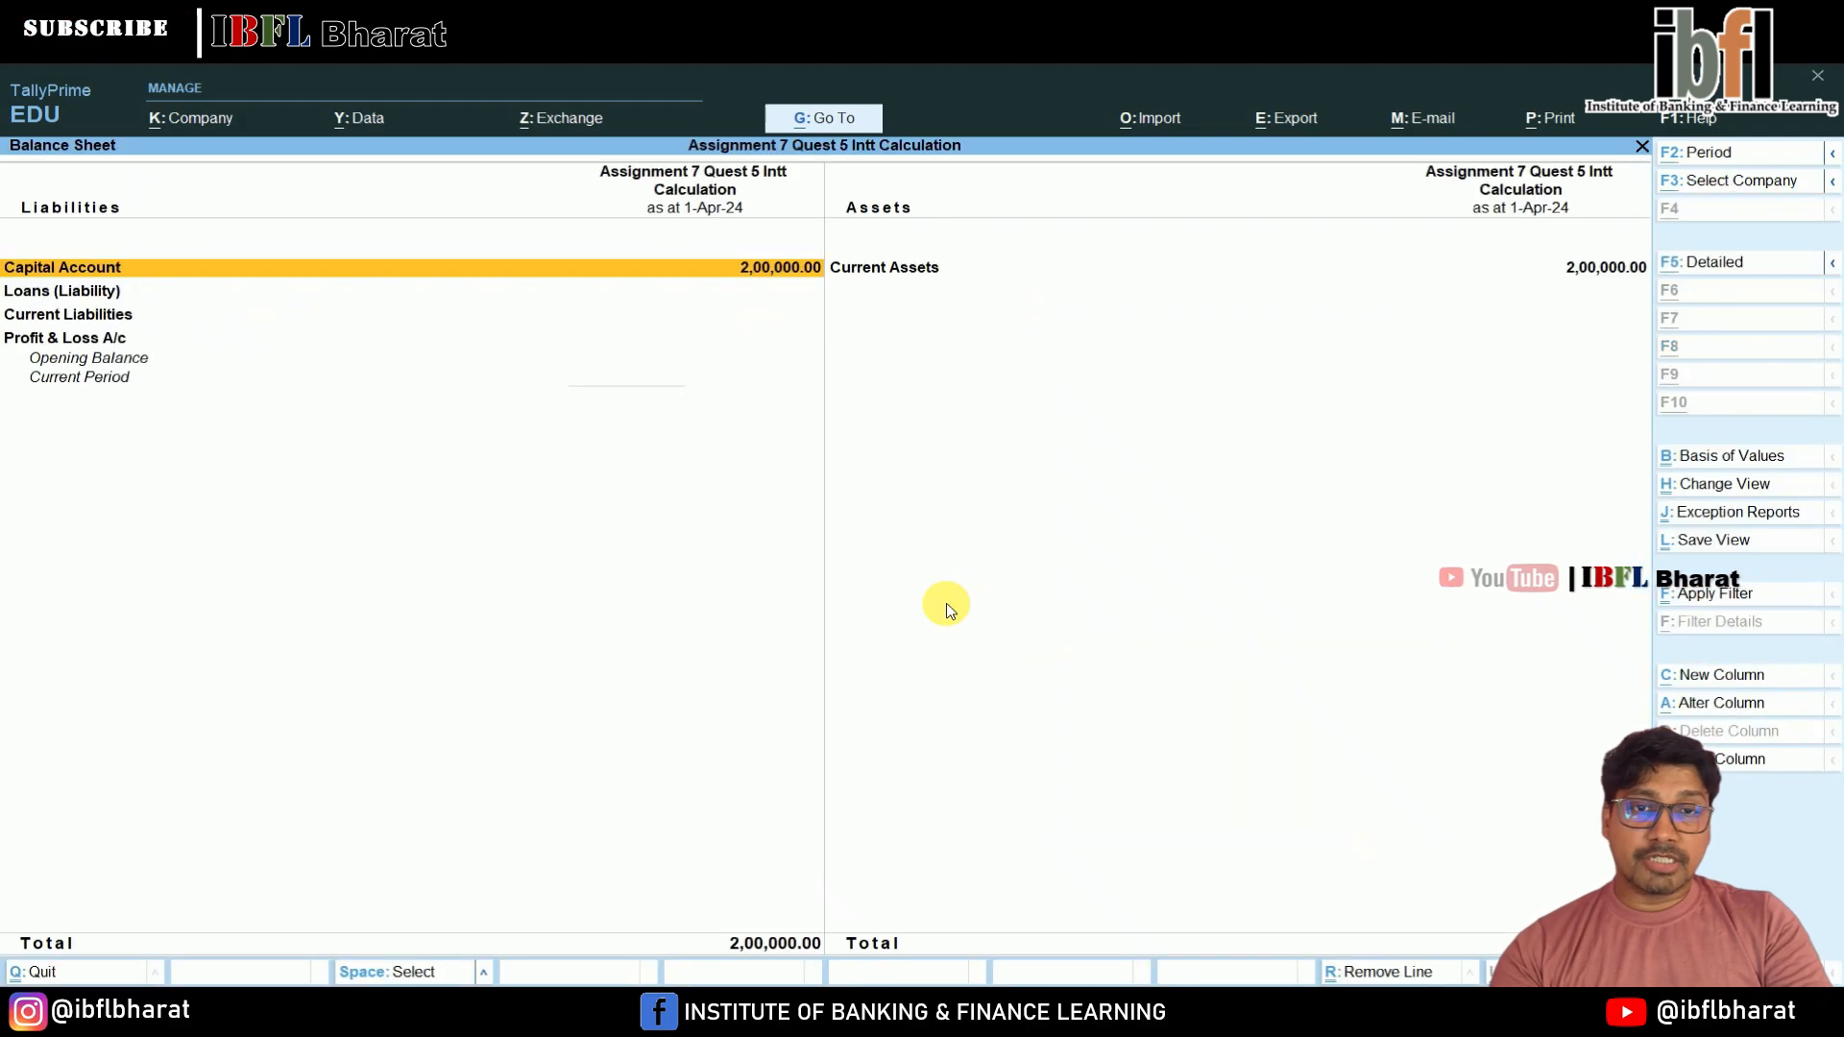
key("alt+f5")
key("Right")
key("Down")
key("Down")
key("Down")
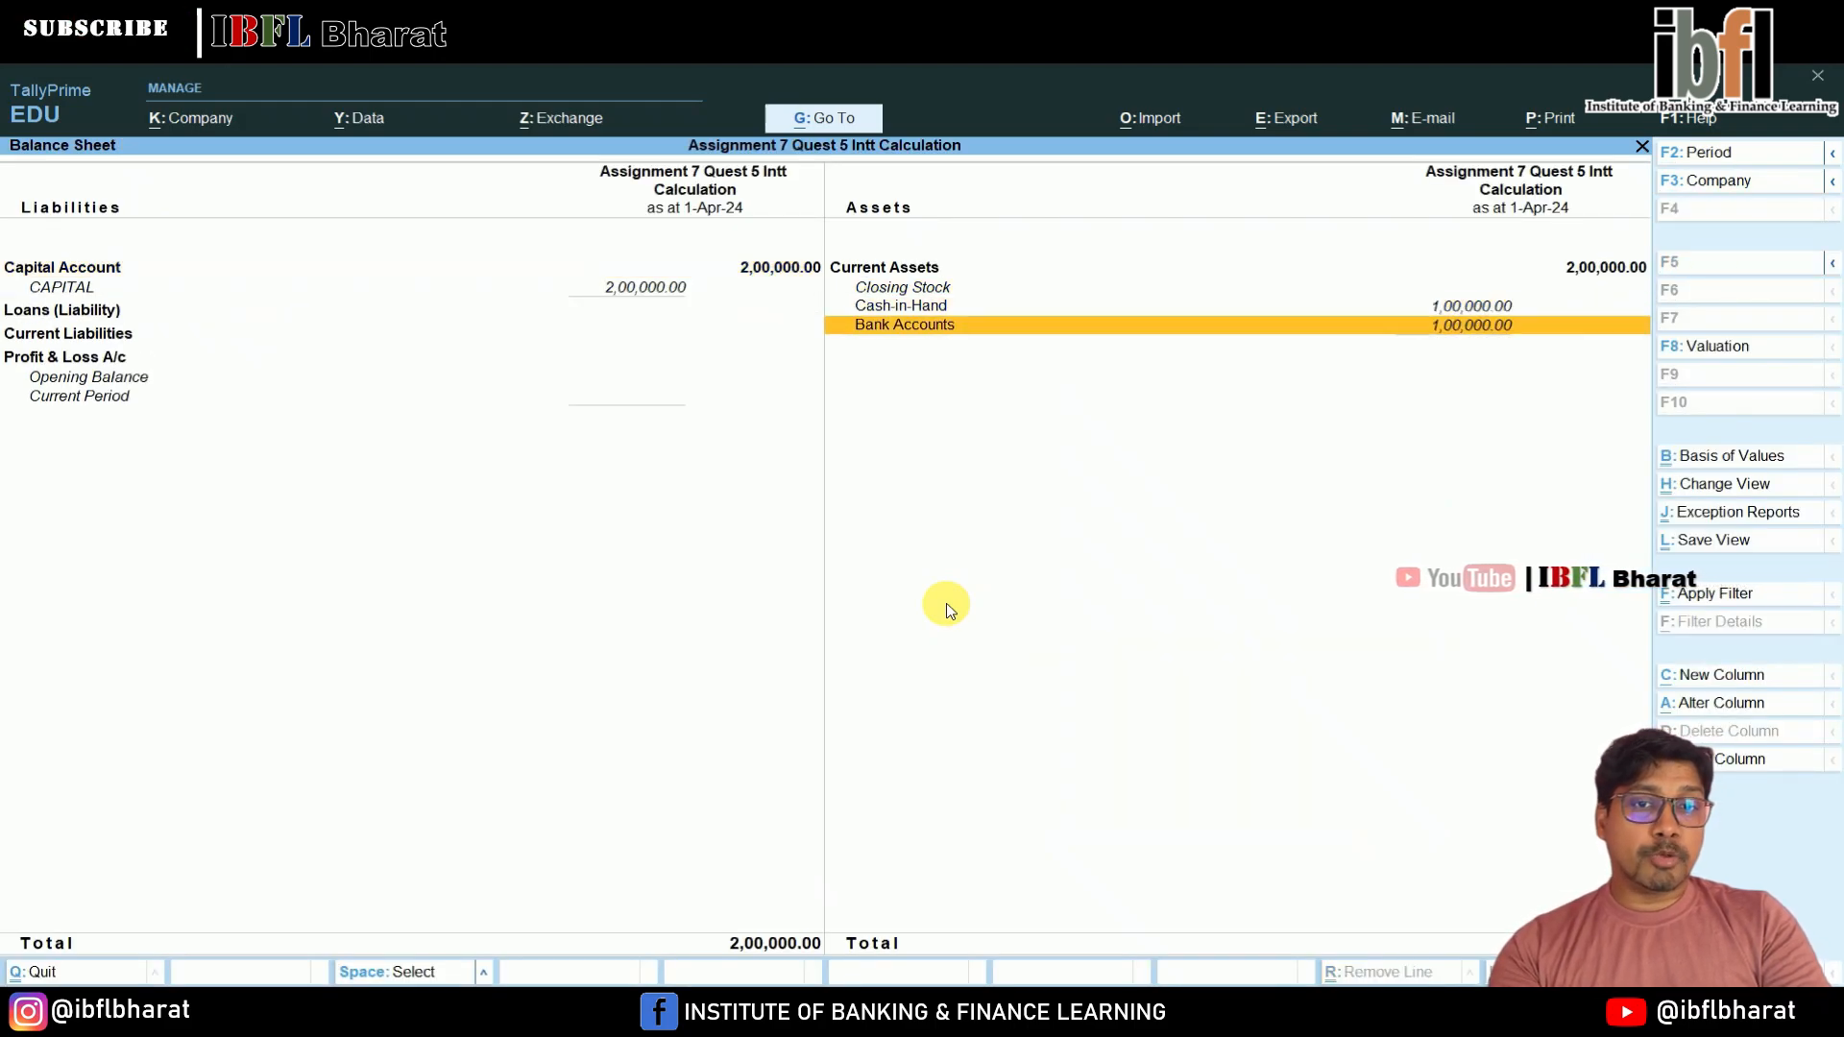
key("Up")
key("Left")
key("Up")
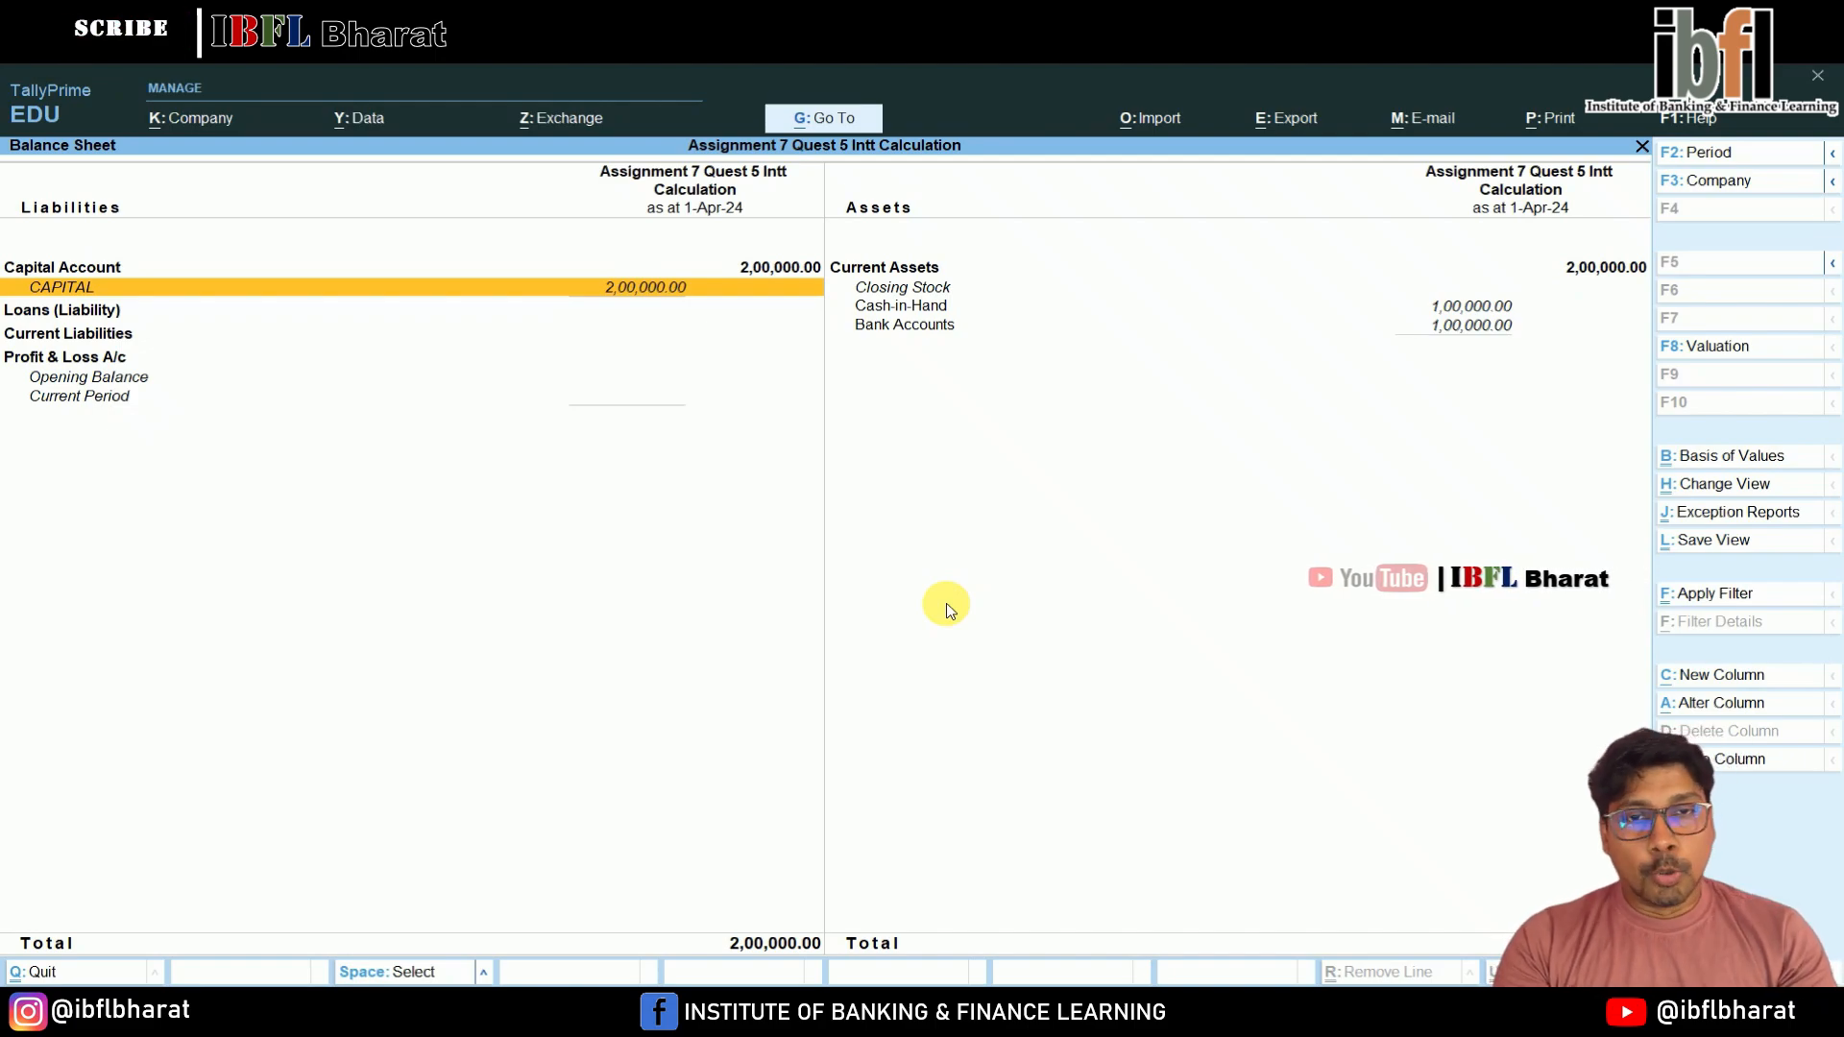
key("Escape")
Open the Debit Note voucher type for alteration
key("Up")
key("Up")
key("Up")
key("Up")
key("Up")
key("Up")
key("Down")
key("Down")
key("Up")
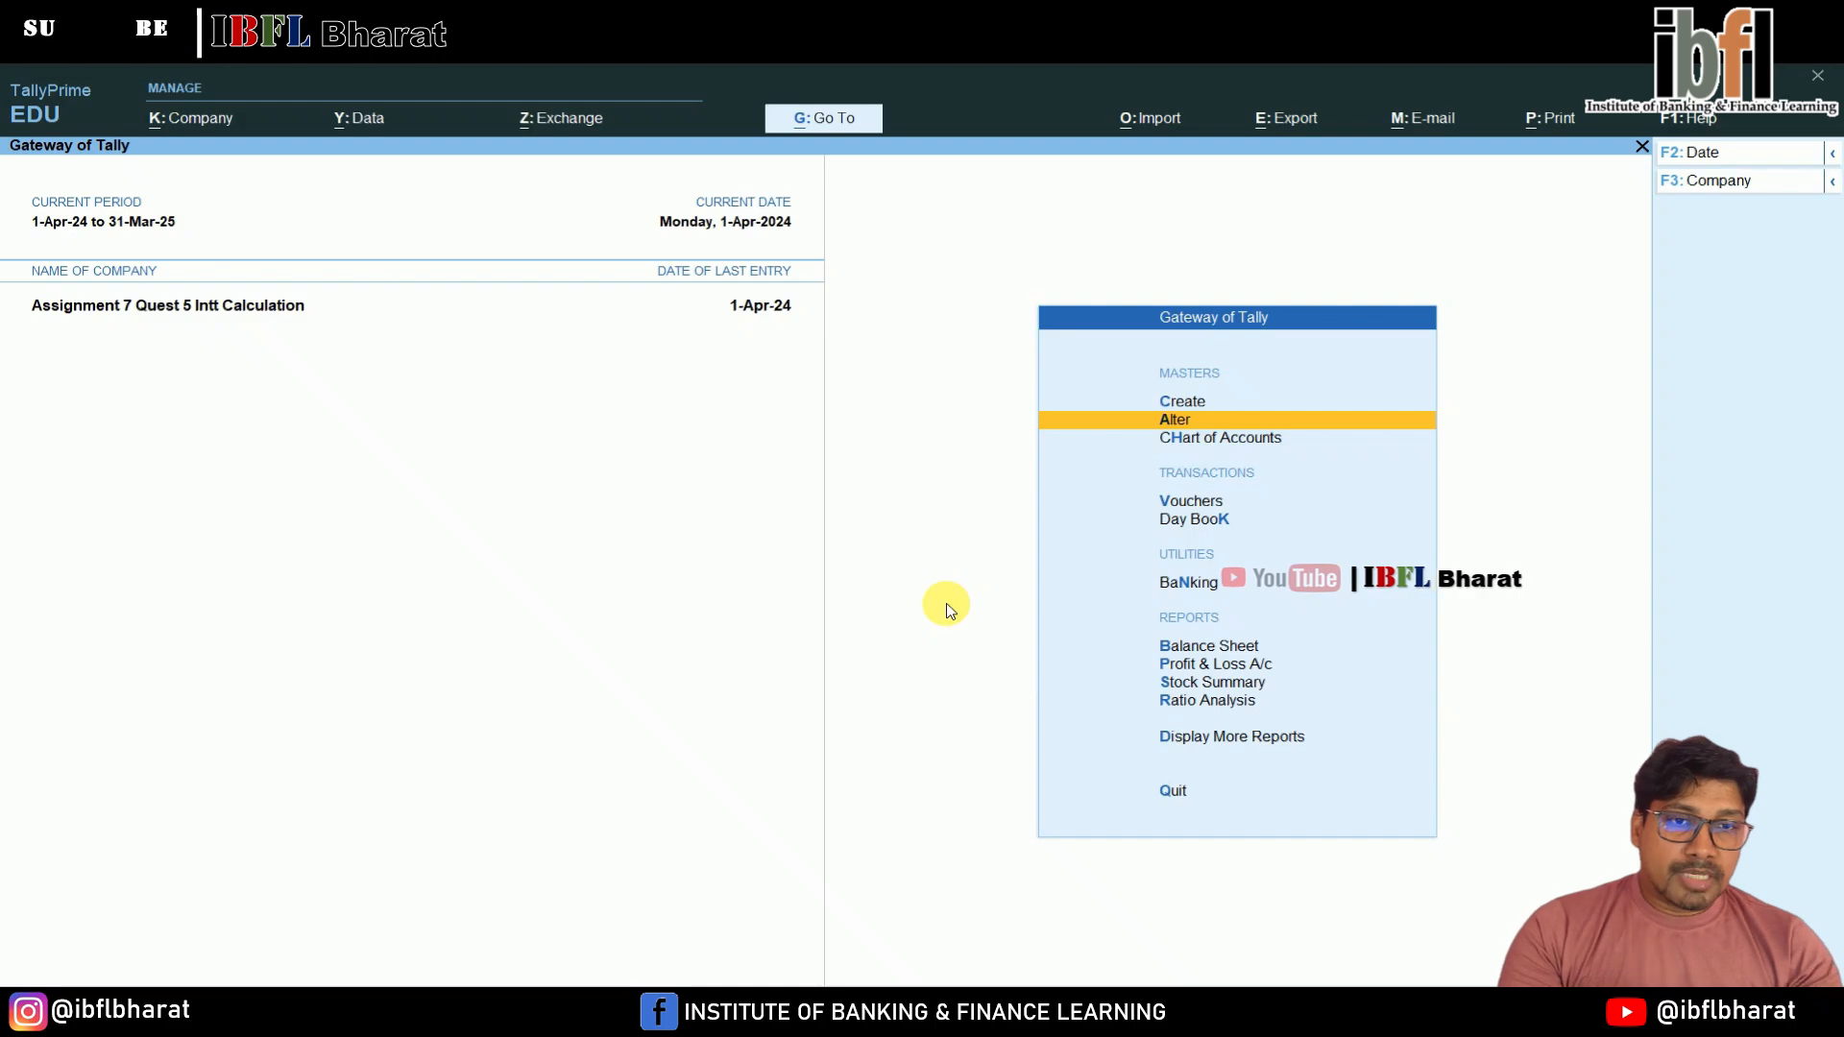
key("Return")
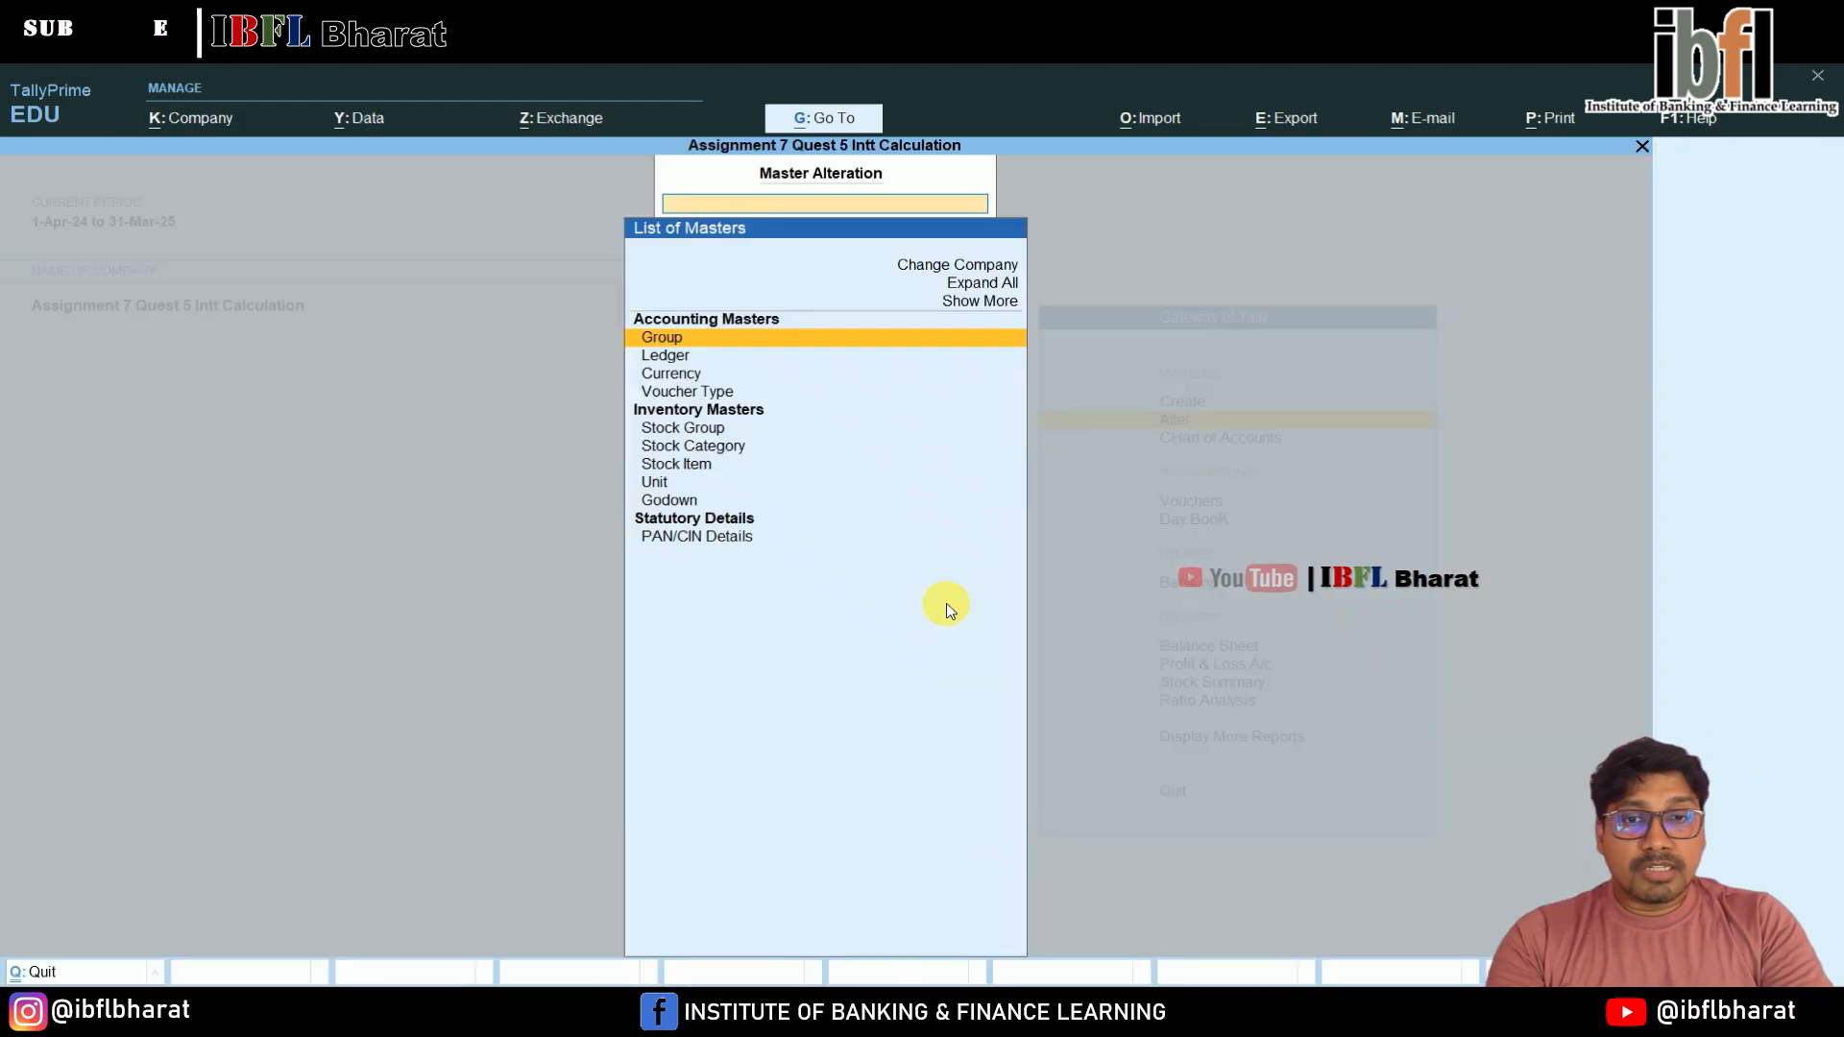
key("Down")
key("Down")
key("Down")
key("Return")
key("Down")
key("Down")
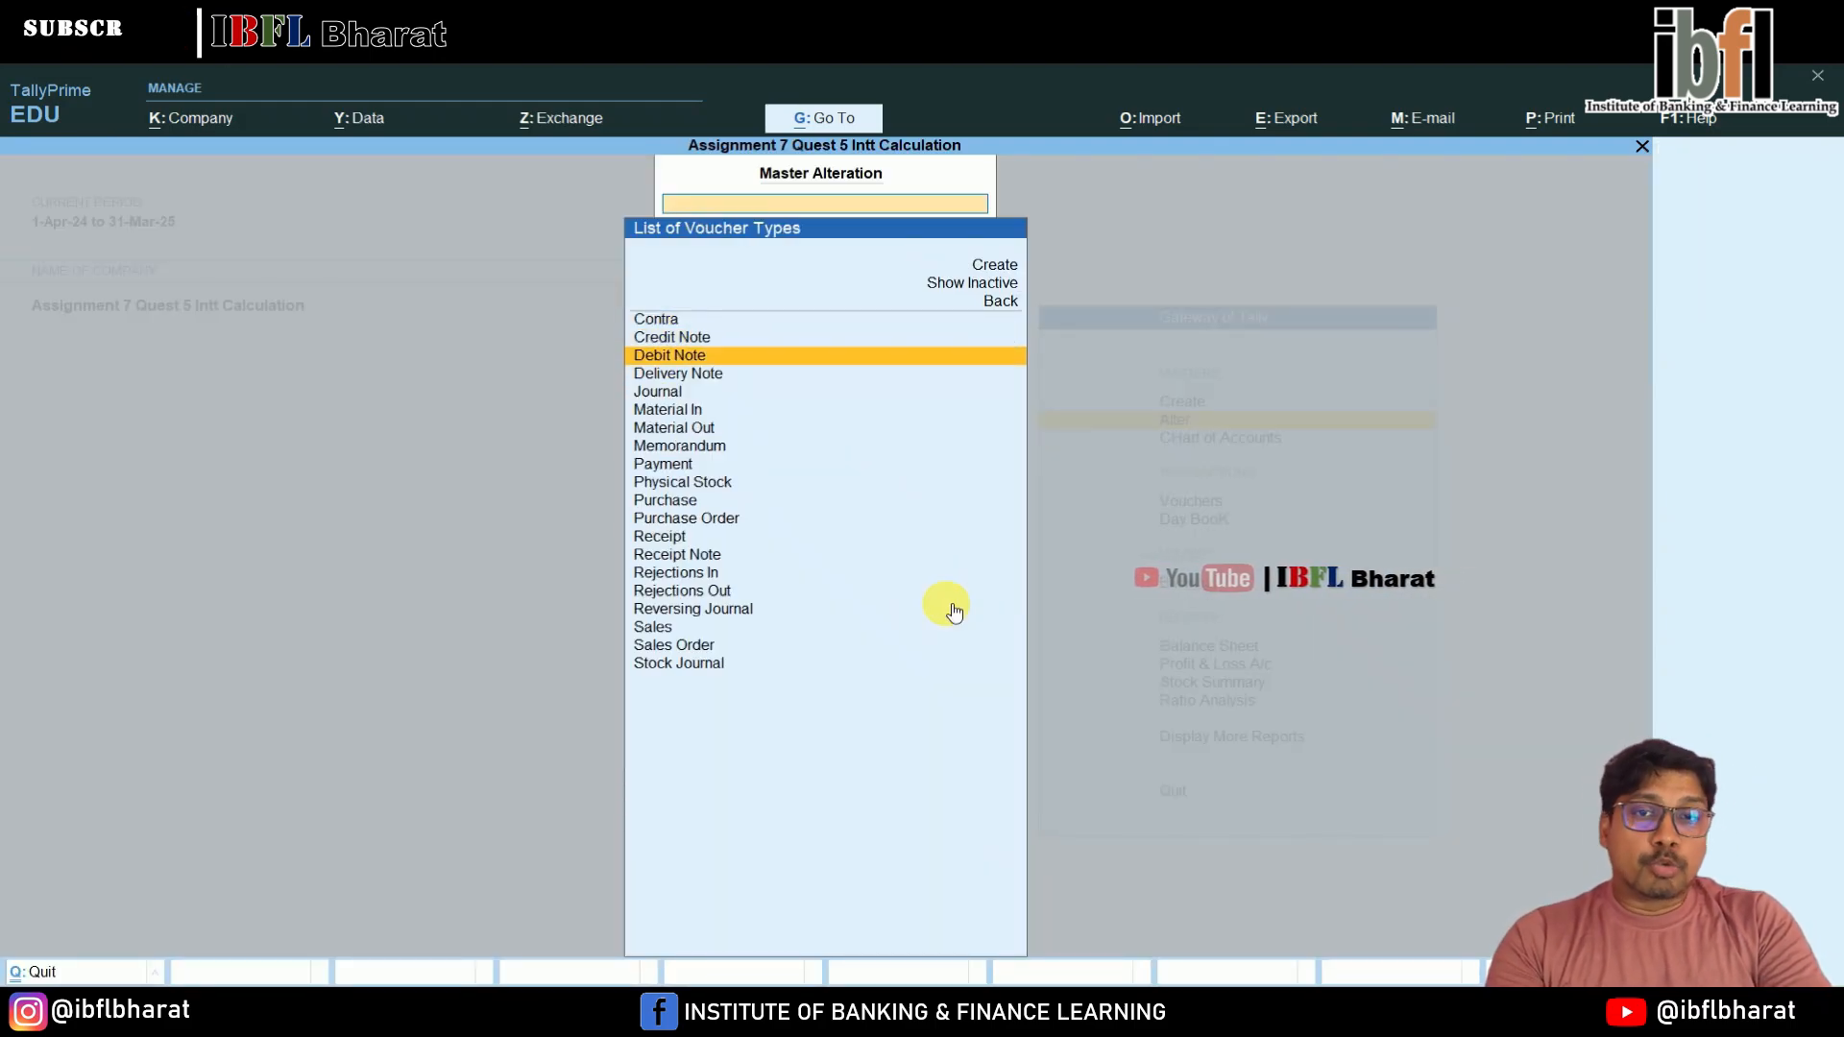
key("Return")
Add a class named COMPOUND INTEREST to the Debit Note voucher type, keeping its other settings at their defaults
key("Return")
key("Return")
key("Return")
key("Return")
key("Return")
key("Return")
key("Return")
key("Return")
key("Return")
key("Return")
key("Return")
key("Return")
key("Return")
key("Return")
key("Return")
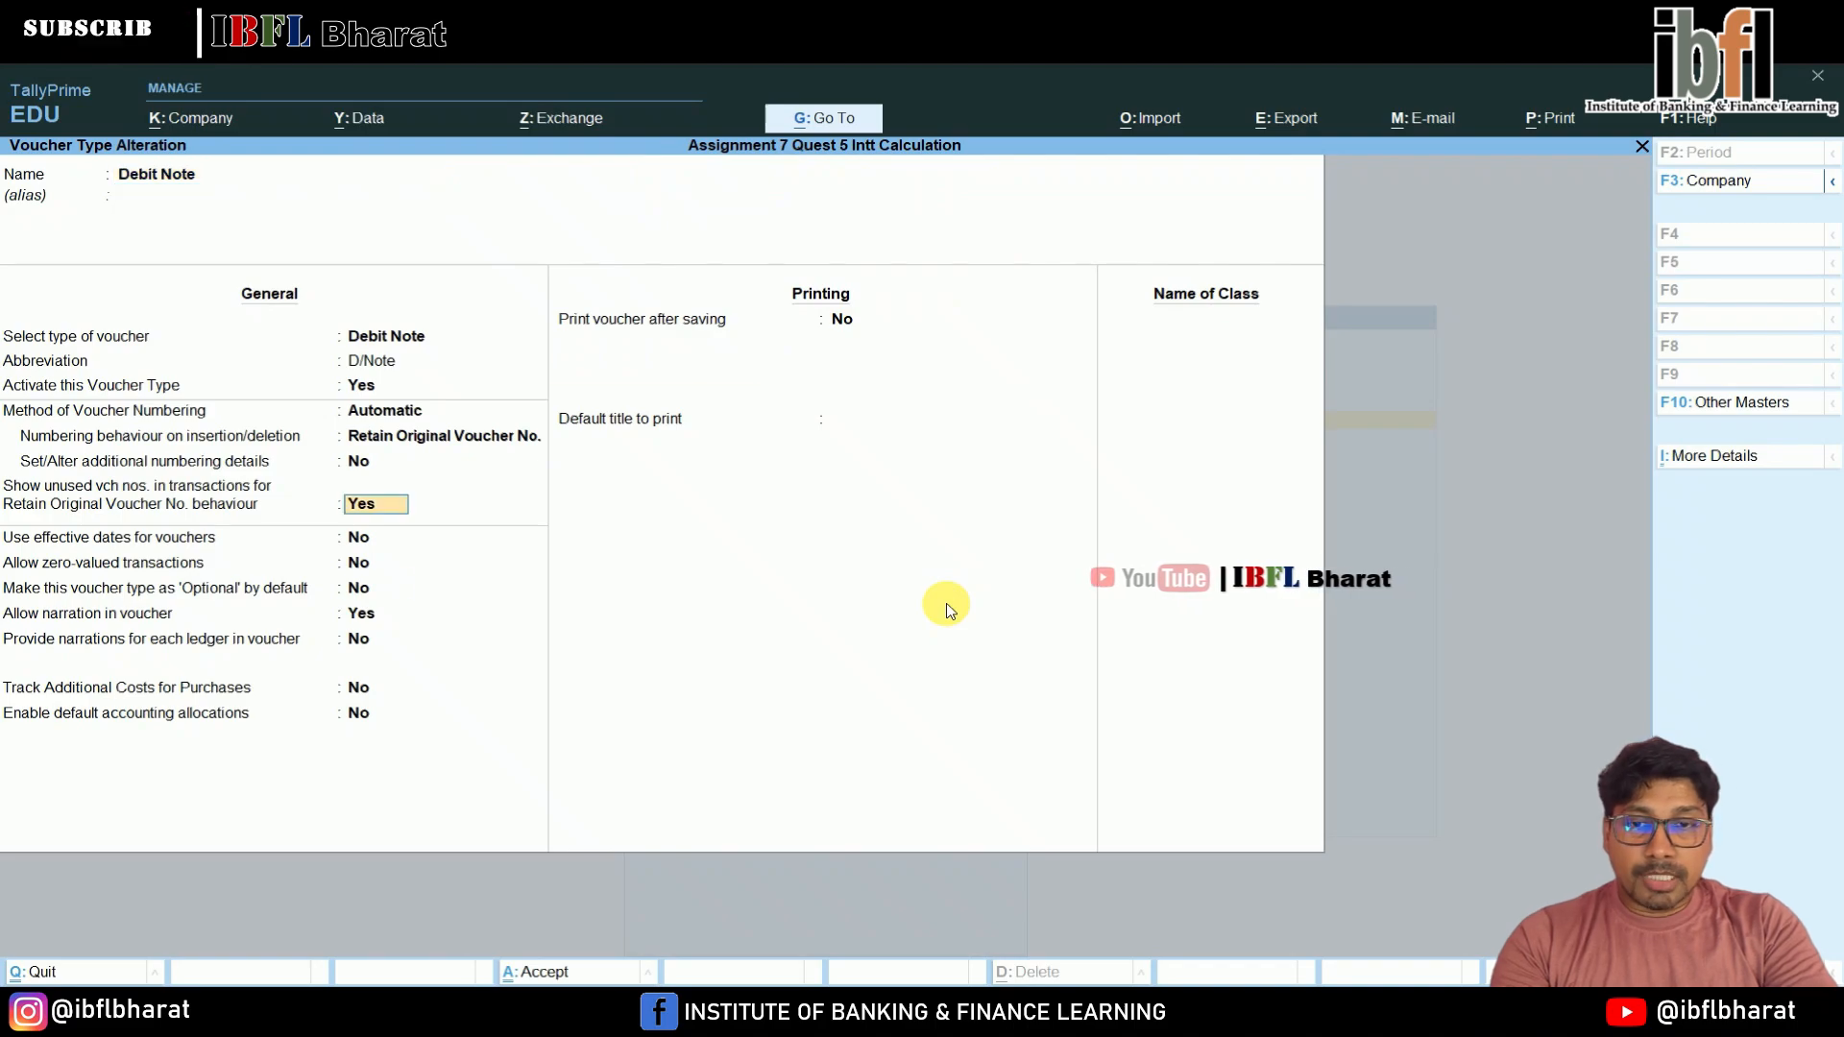
key("Return")
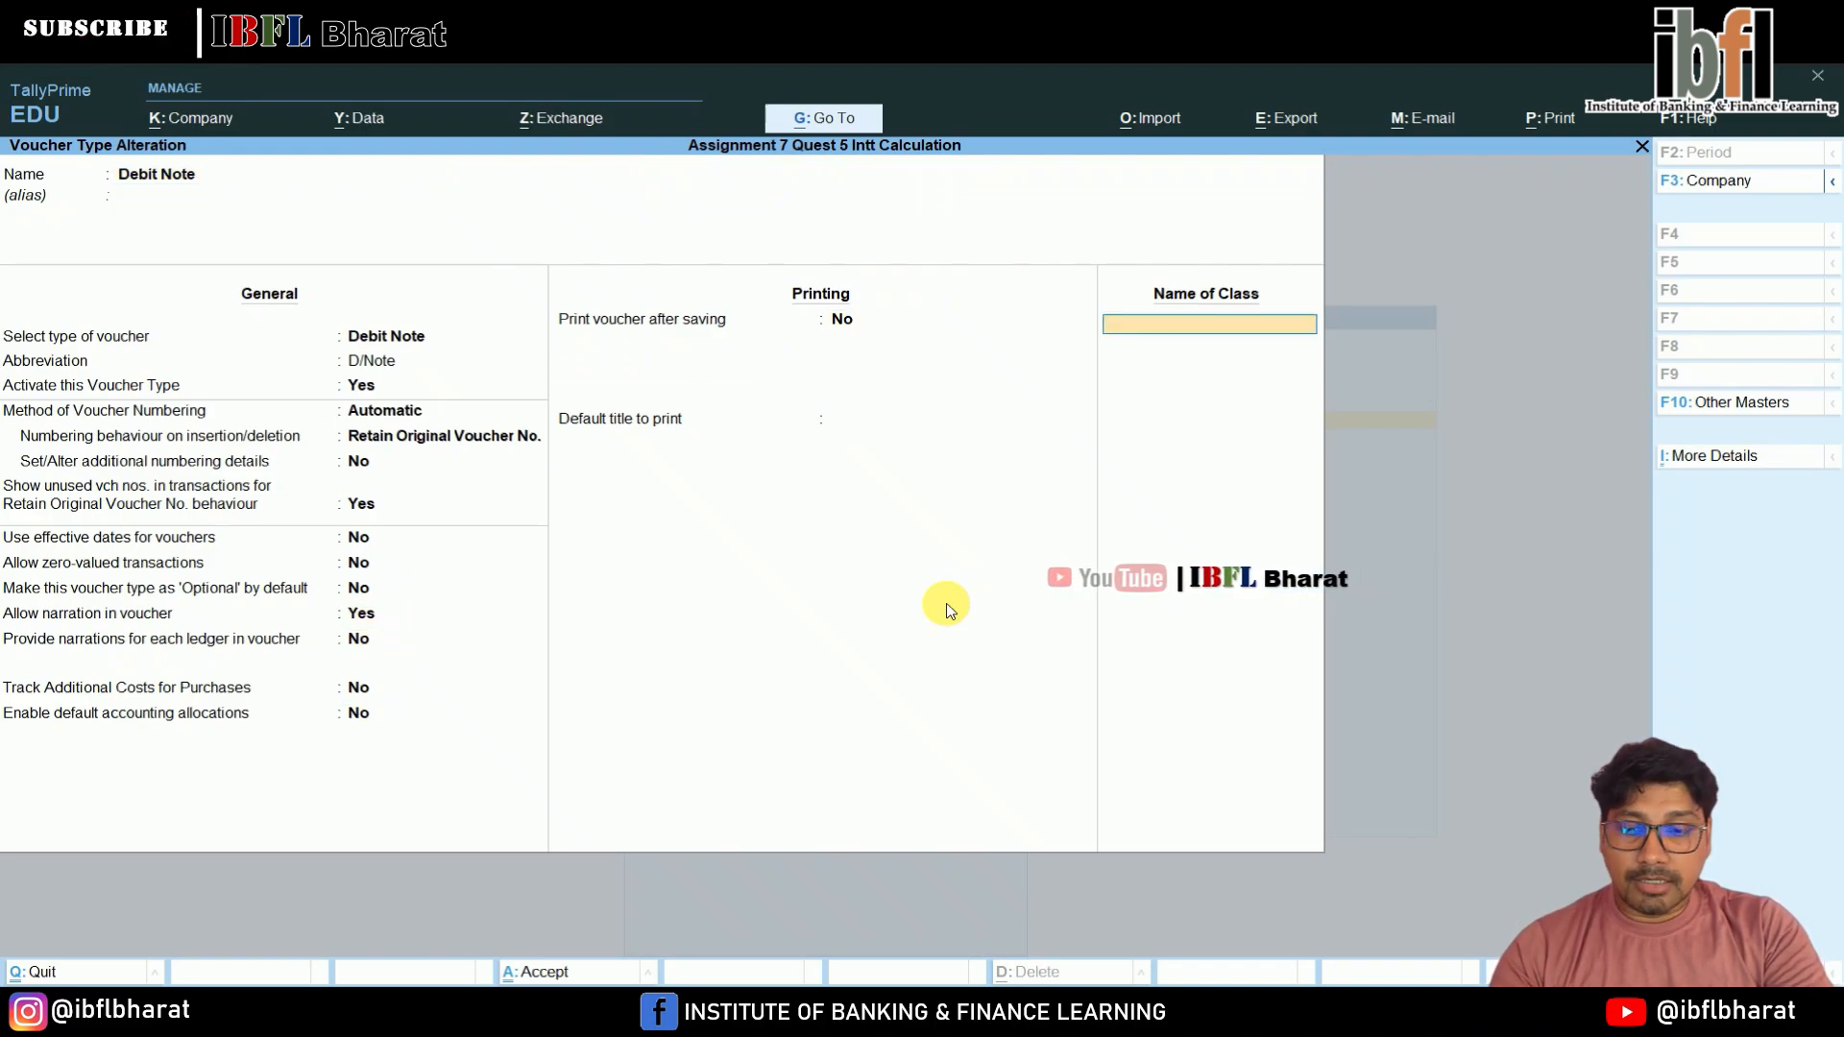
type("C")
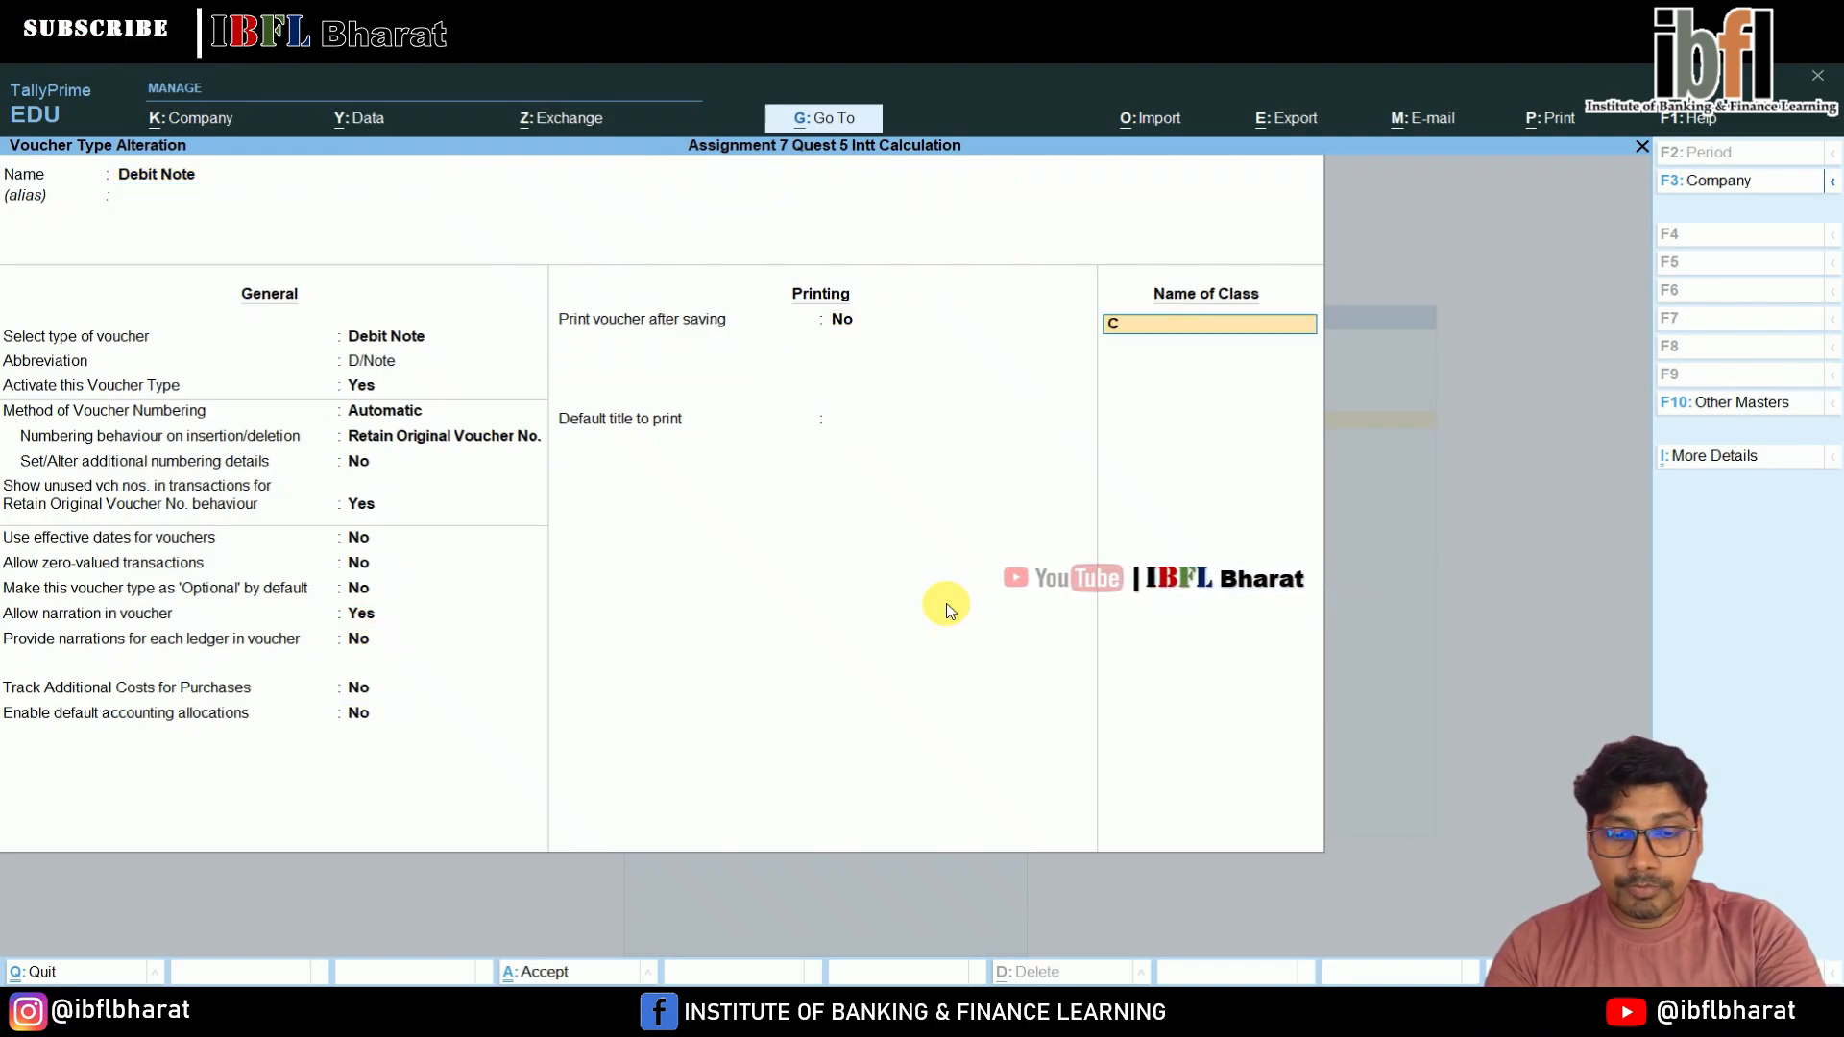
type("OMPOUND INTEREST")
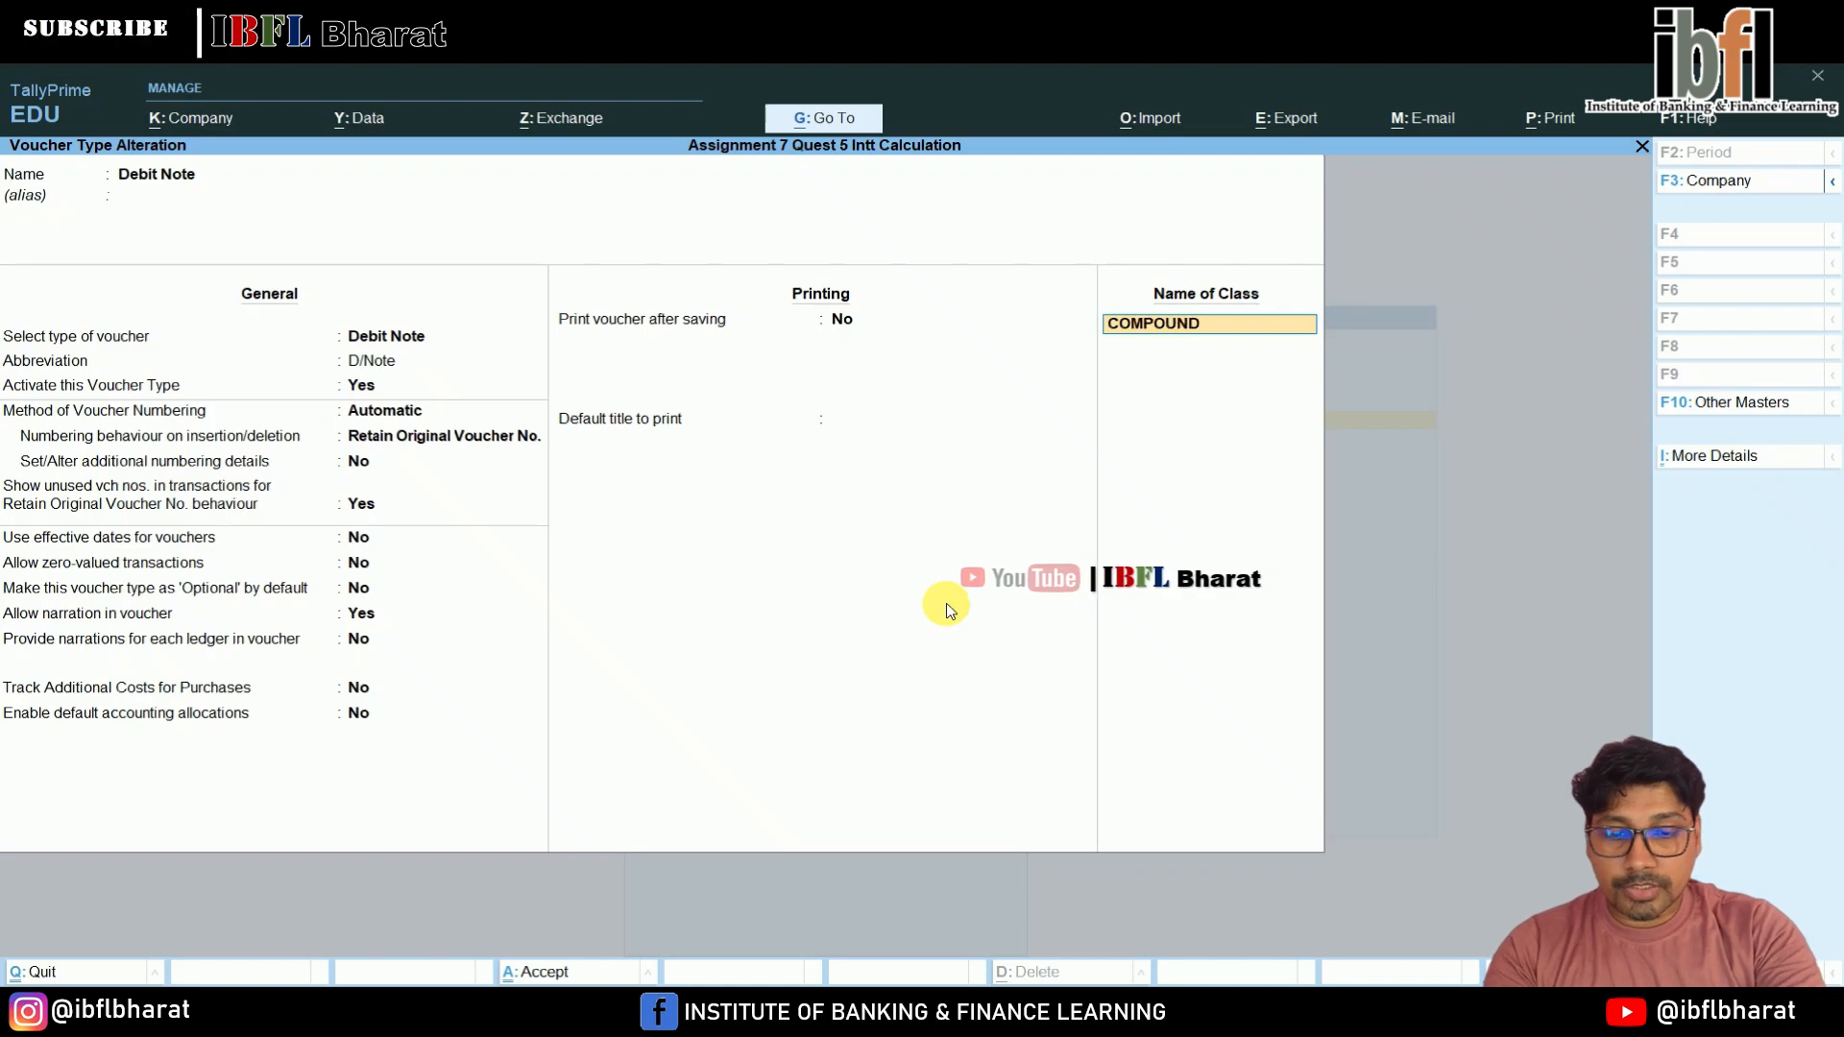
key("Return")
Use the COMPOUND INTEREST class for interest accounting, save the Debit Note voucher type and leave master alteration
type("y")
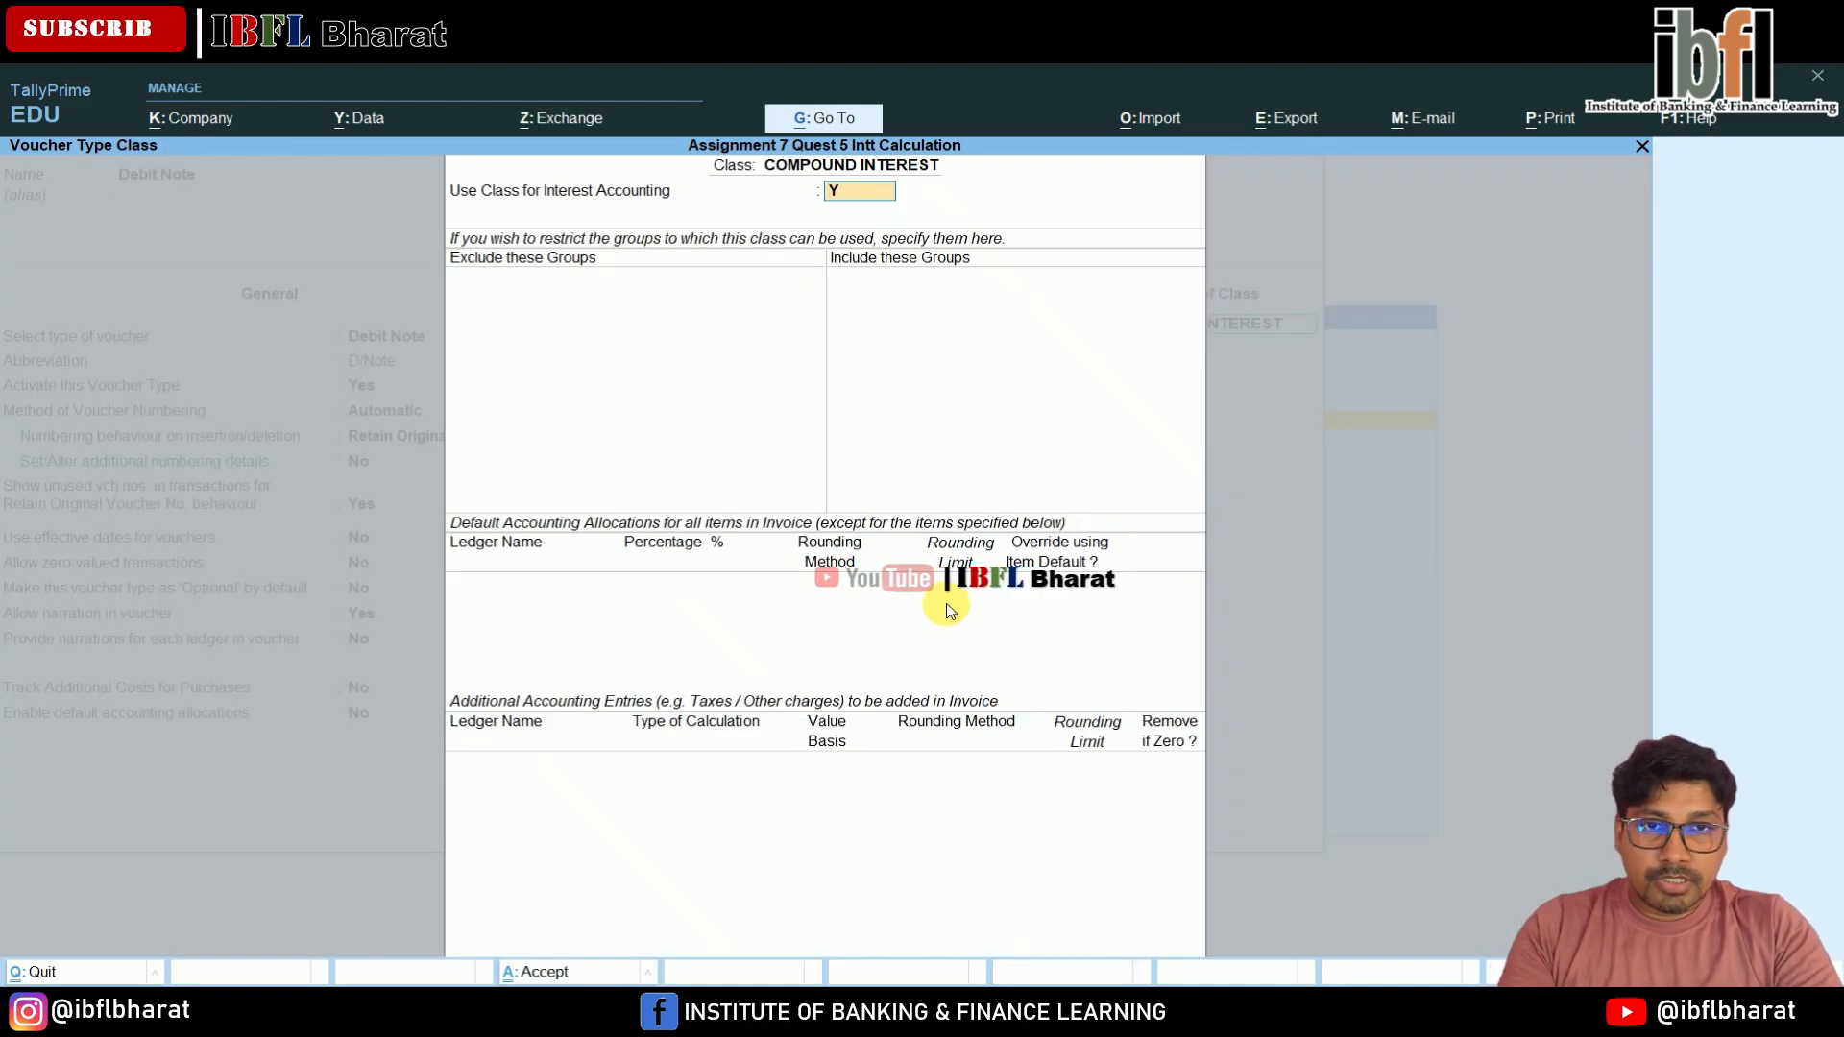
key("Return")
type("y")
key("Return")
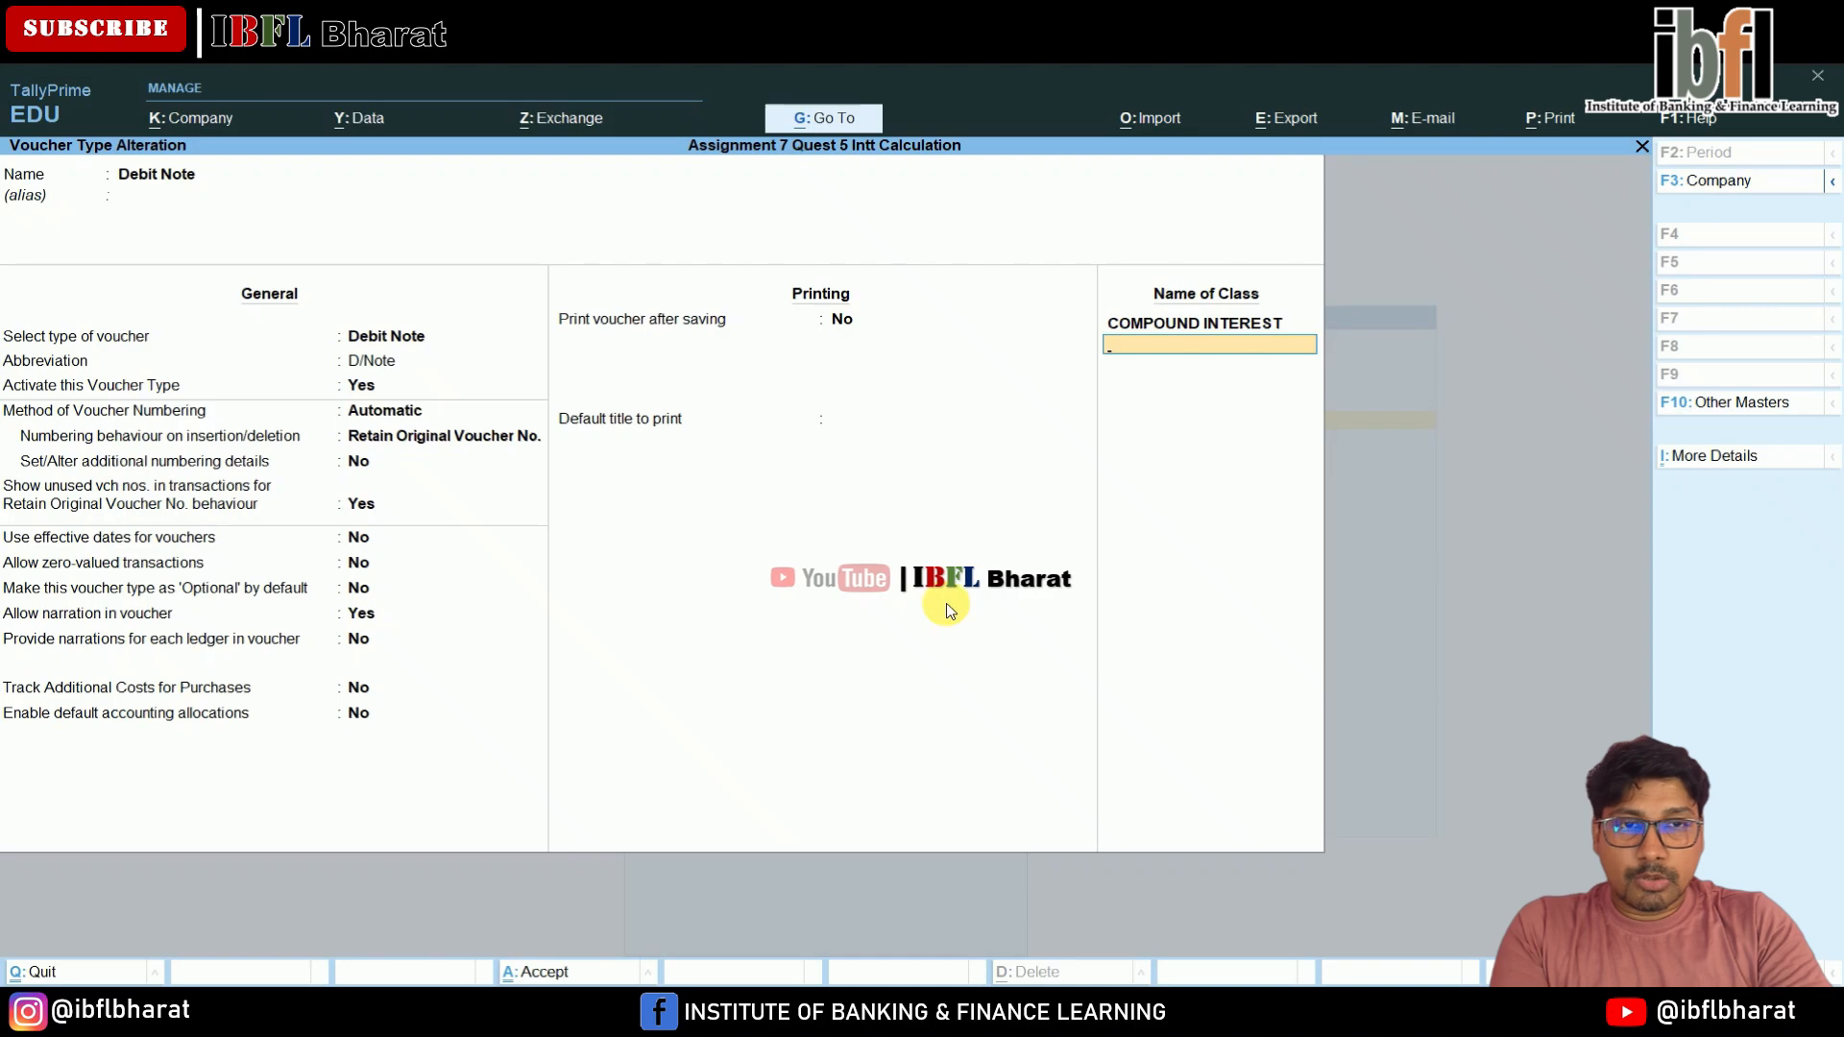
key("Return")
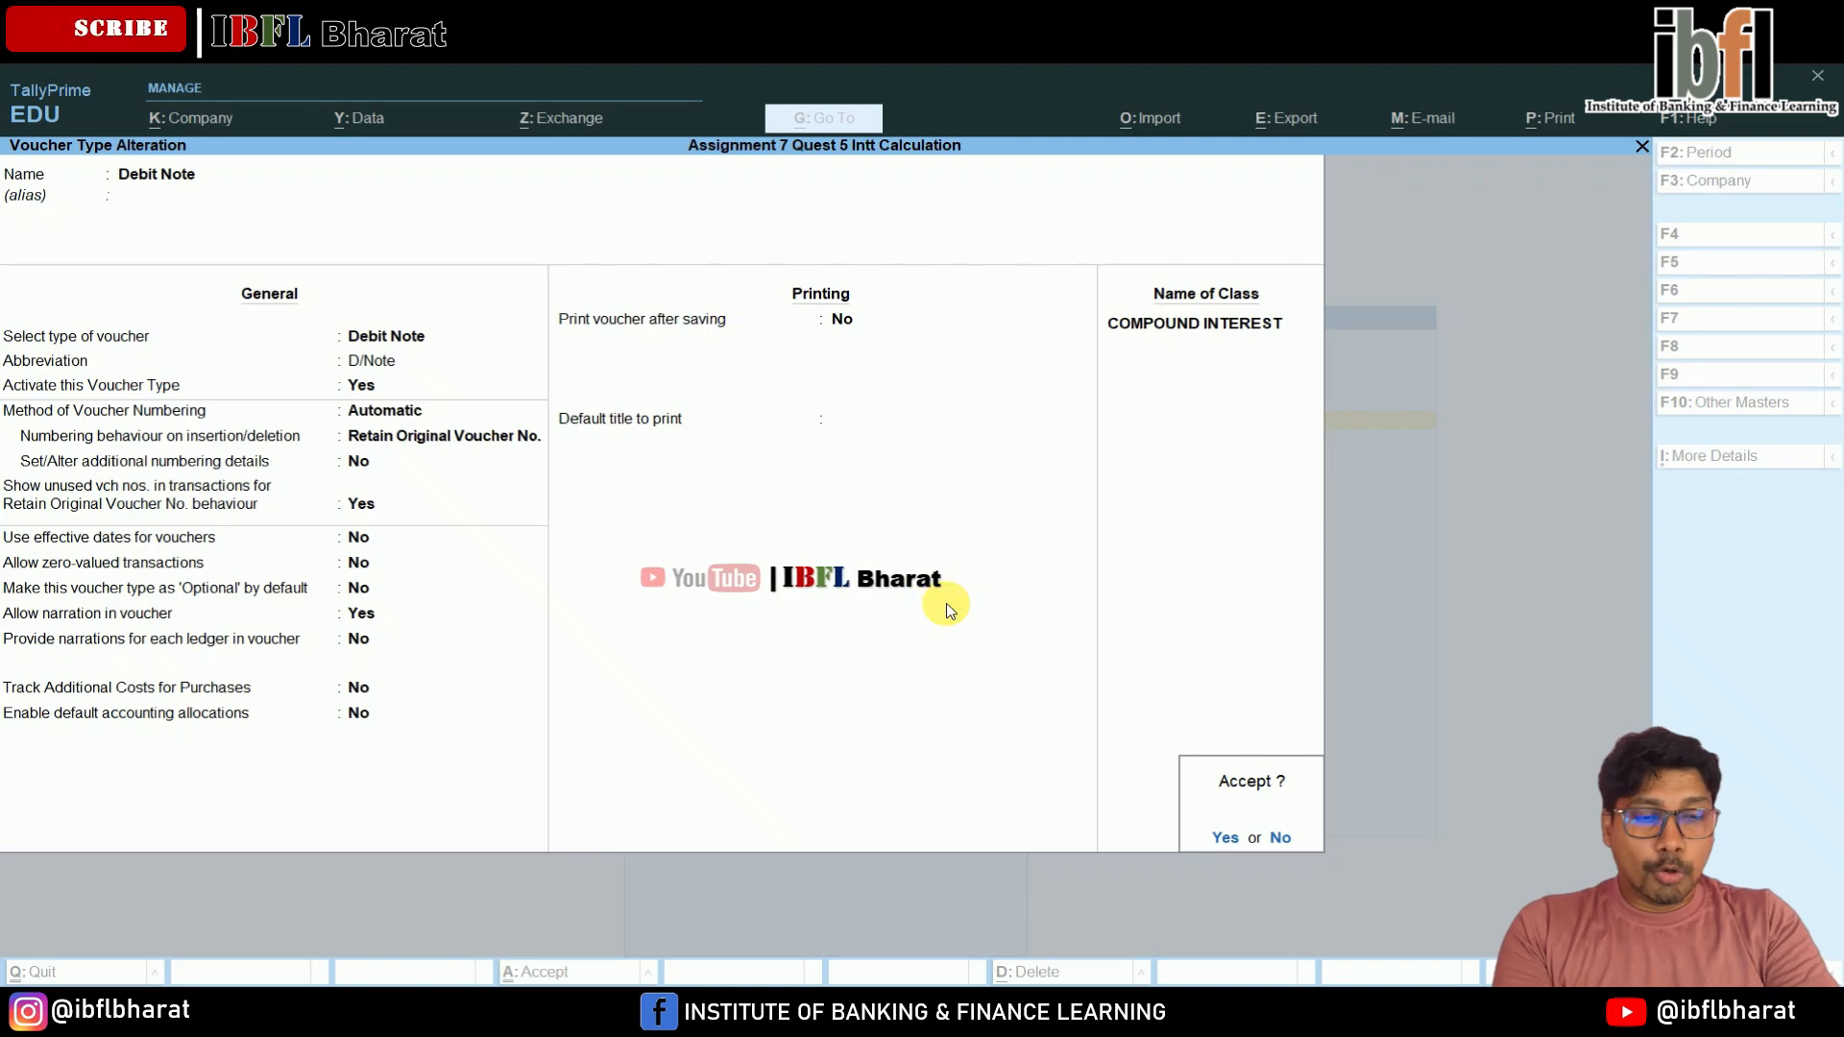
key("y")
key("Escape")
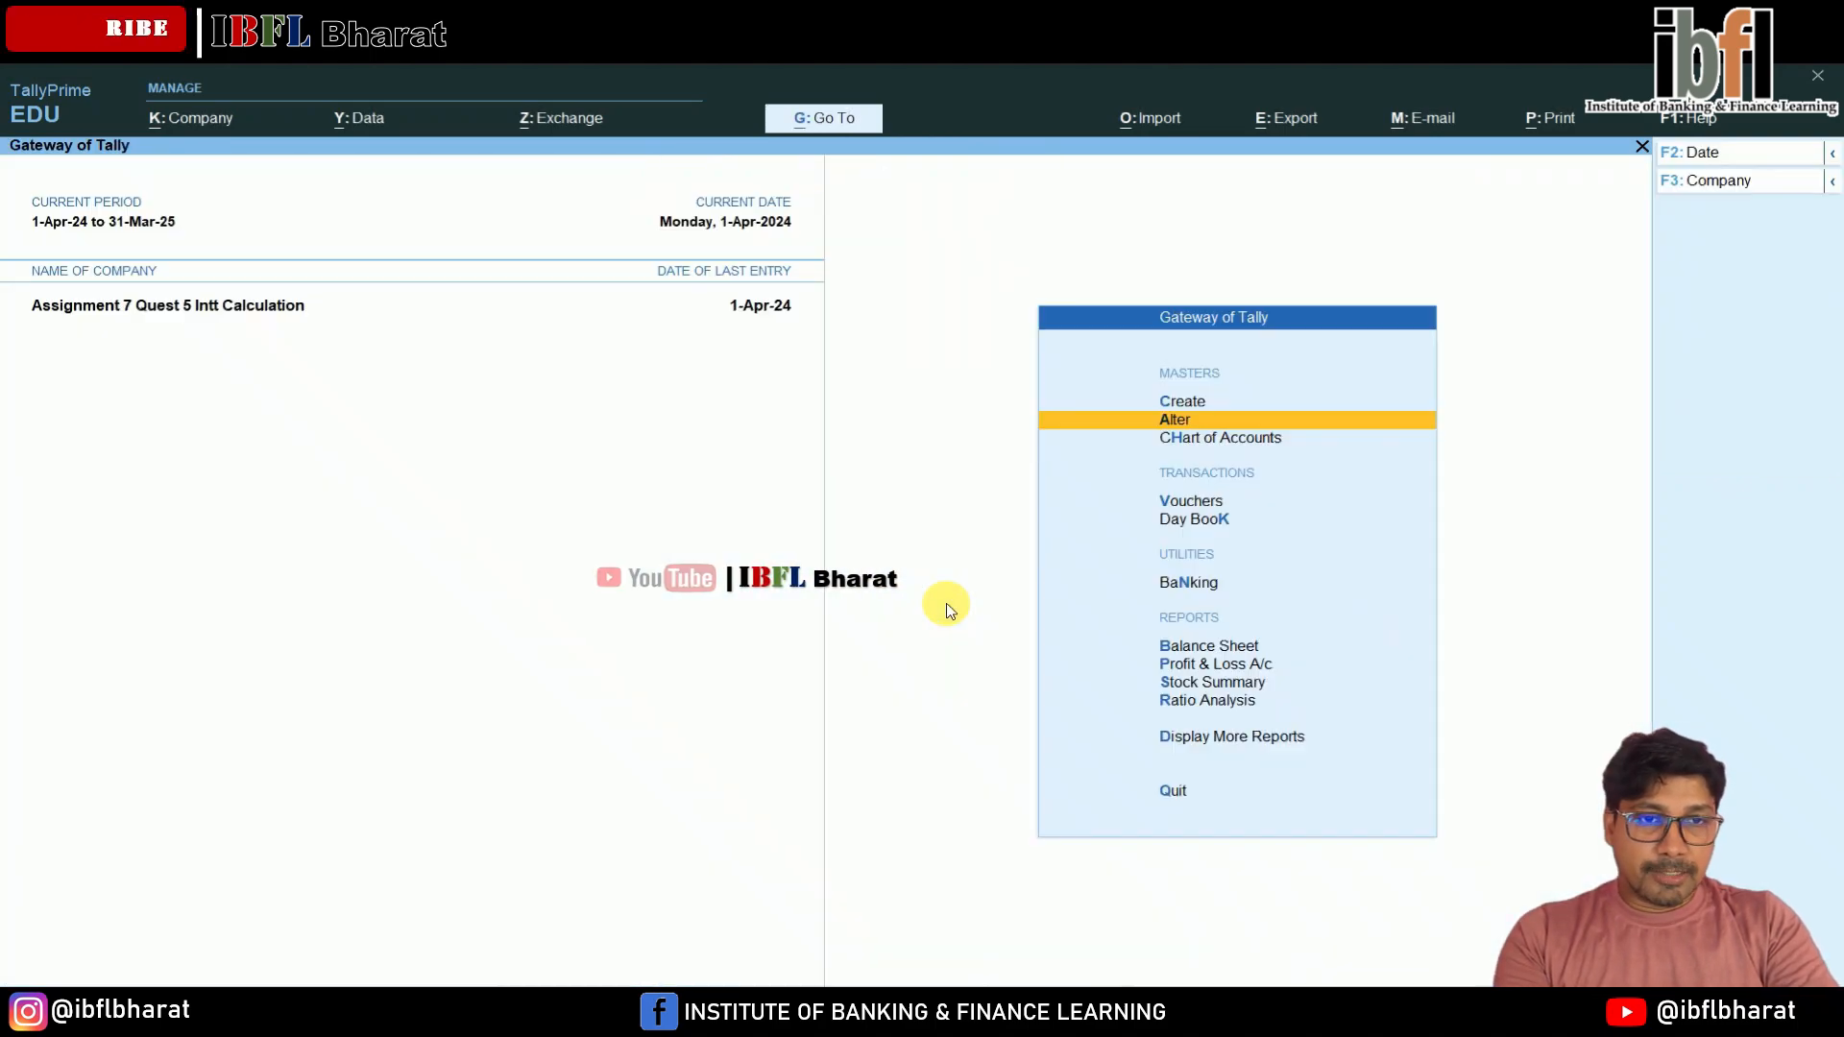
key("Down")
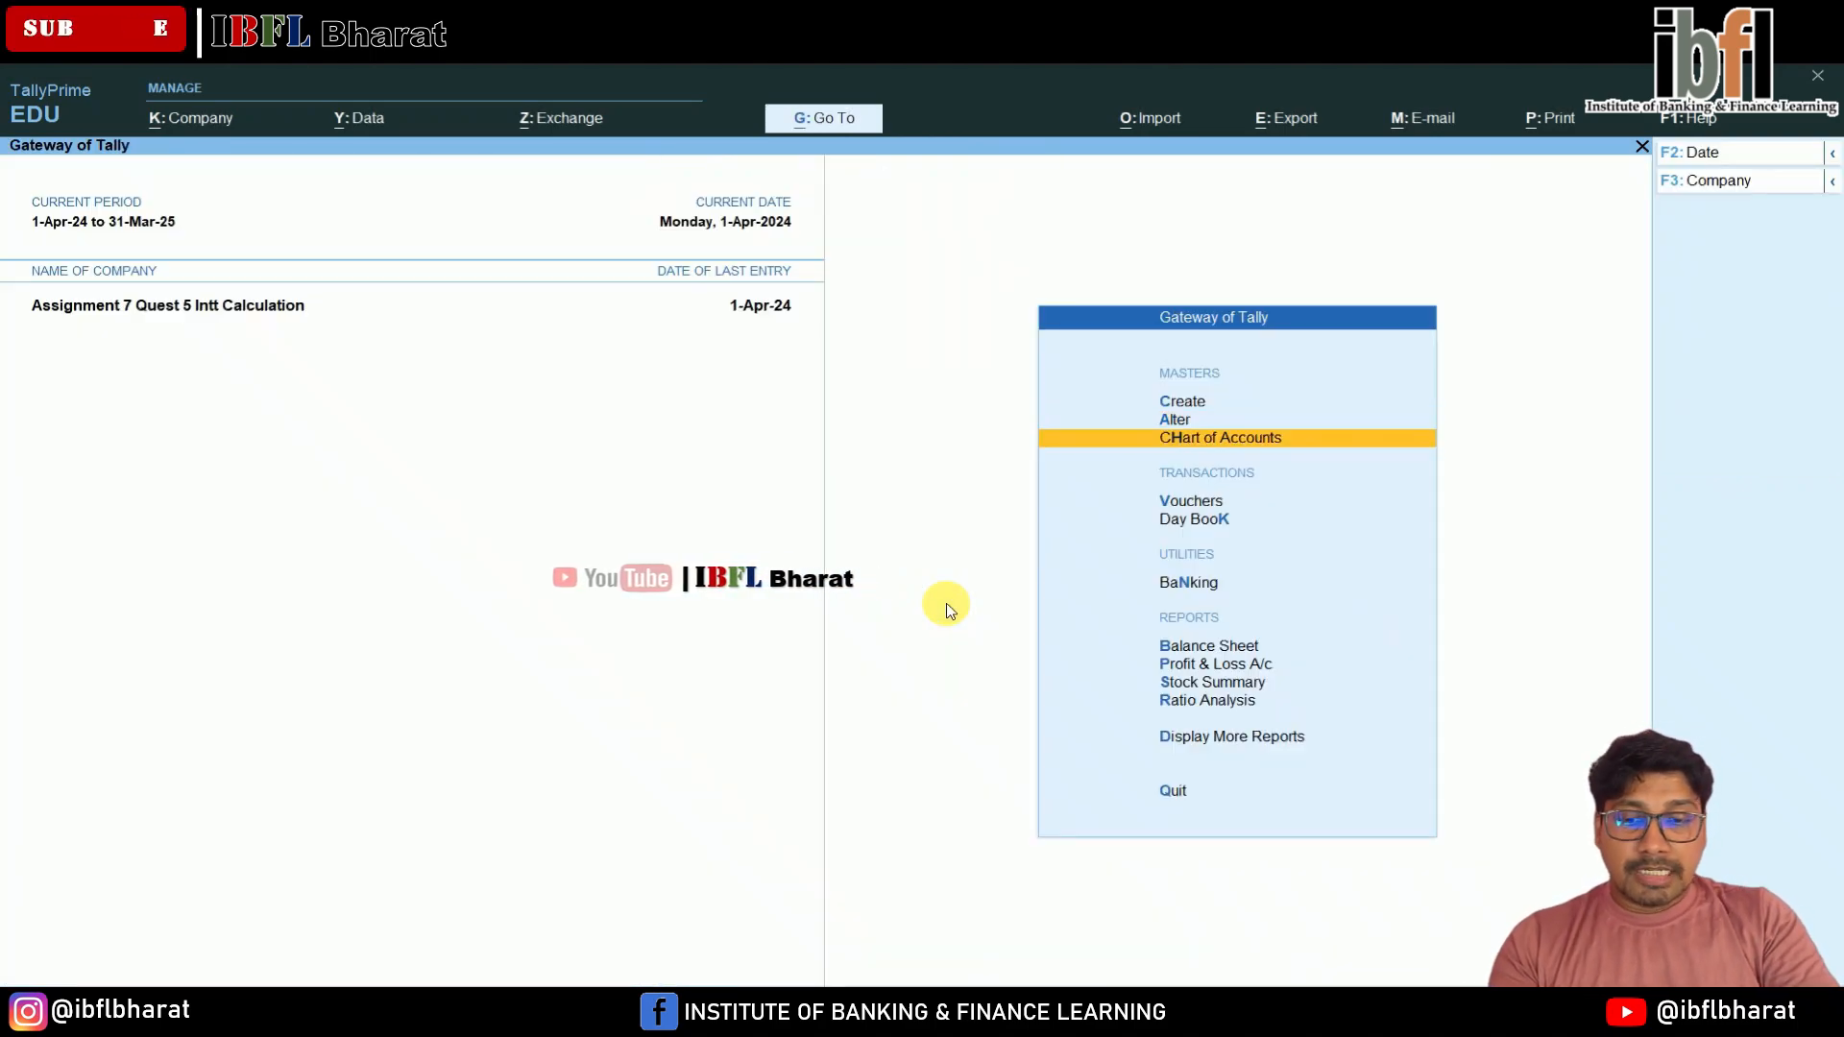
key("d")
key("a")
key("l")
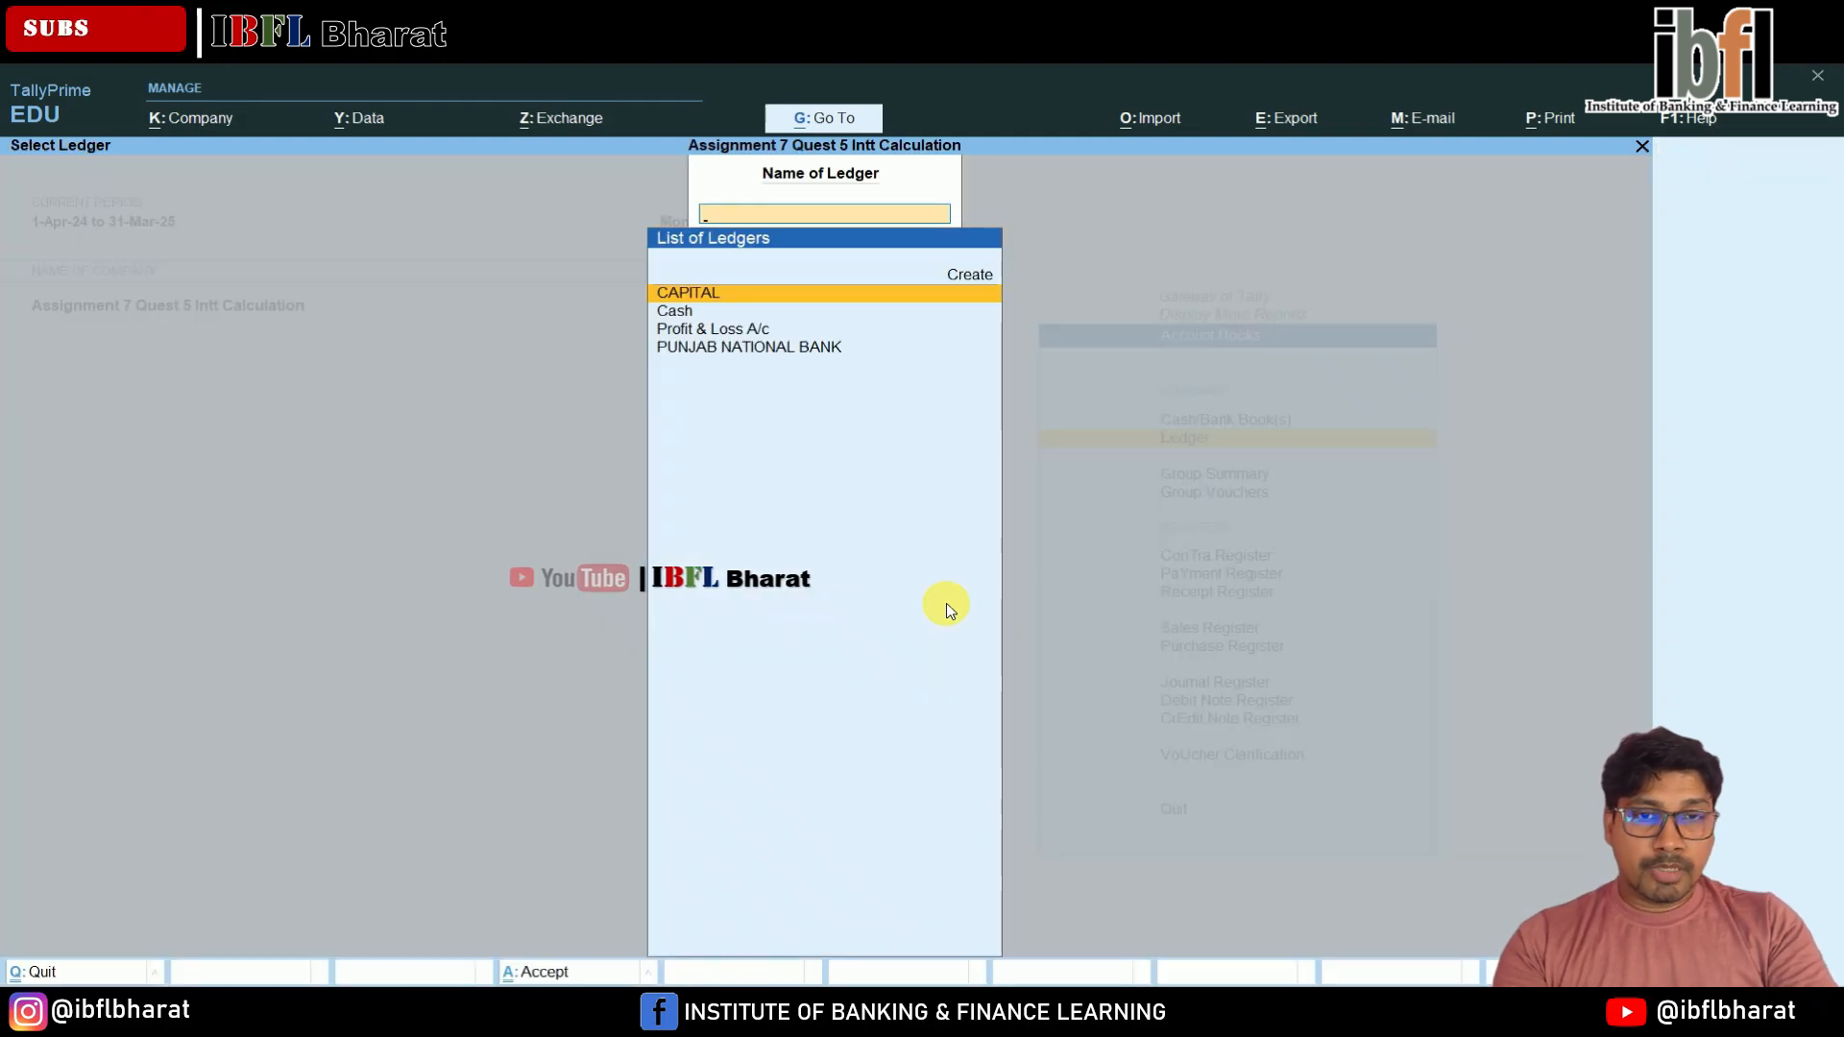
key("Escape")
key("Escape")
key("Escape")
key("Escape")
key("Escape")
key("Up")
key("Up")
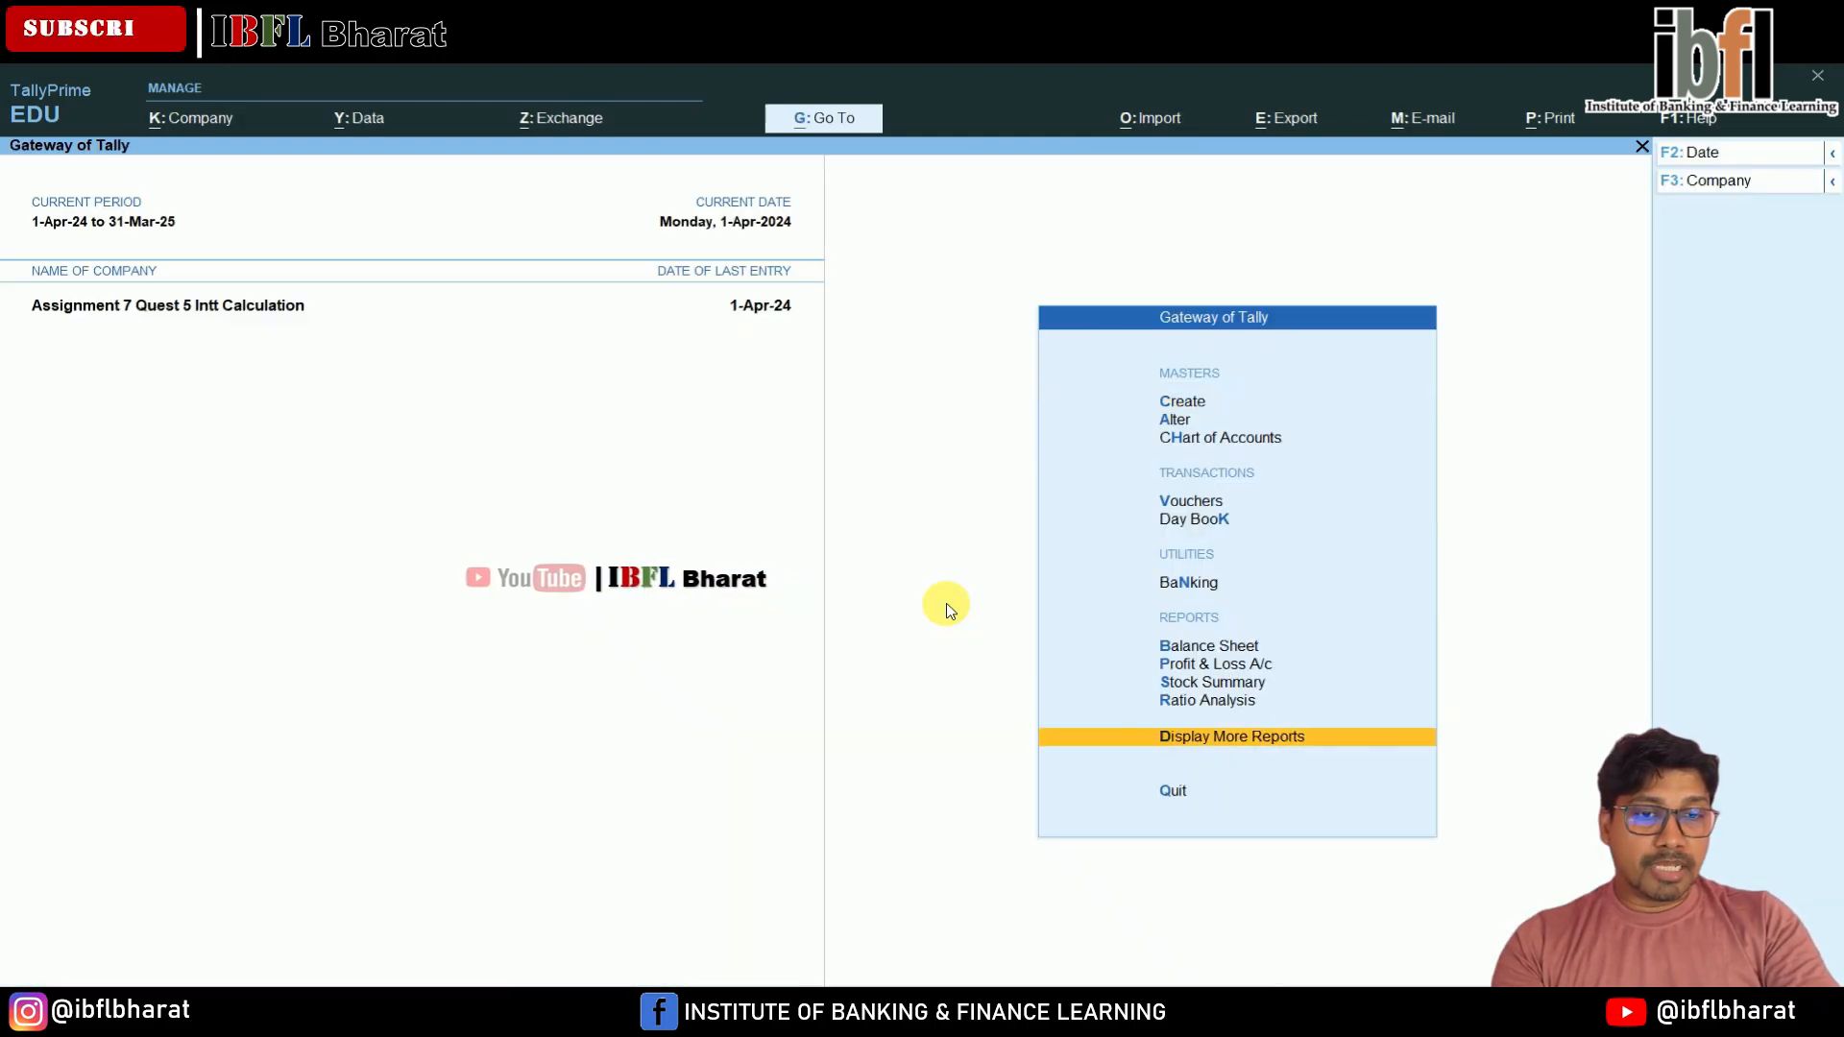
Open the ledger vouchers report of PUNJAB NATIONAL BANK from the account books
key("Up")
key("Down")
key("Return")
key("Down")
key("Down")
key("Down")
key("Down")
key("Return")
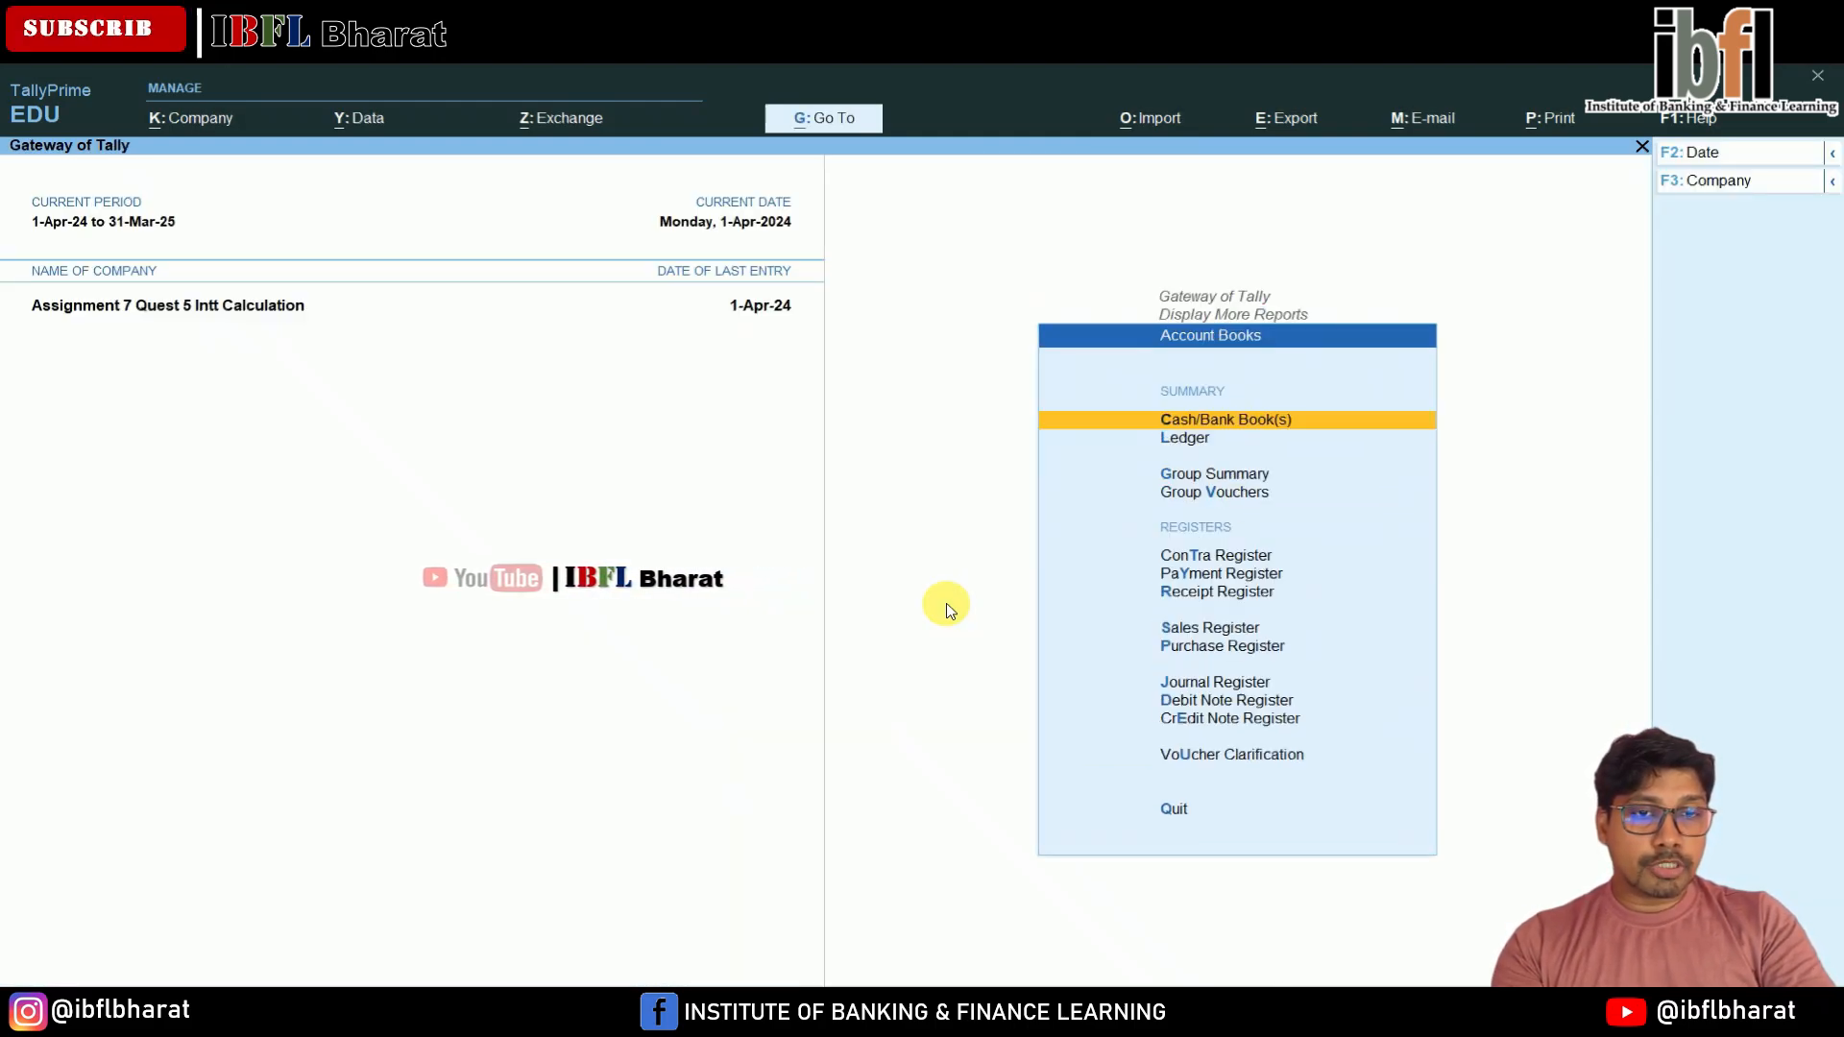
key("Down")
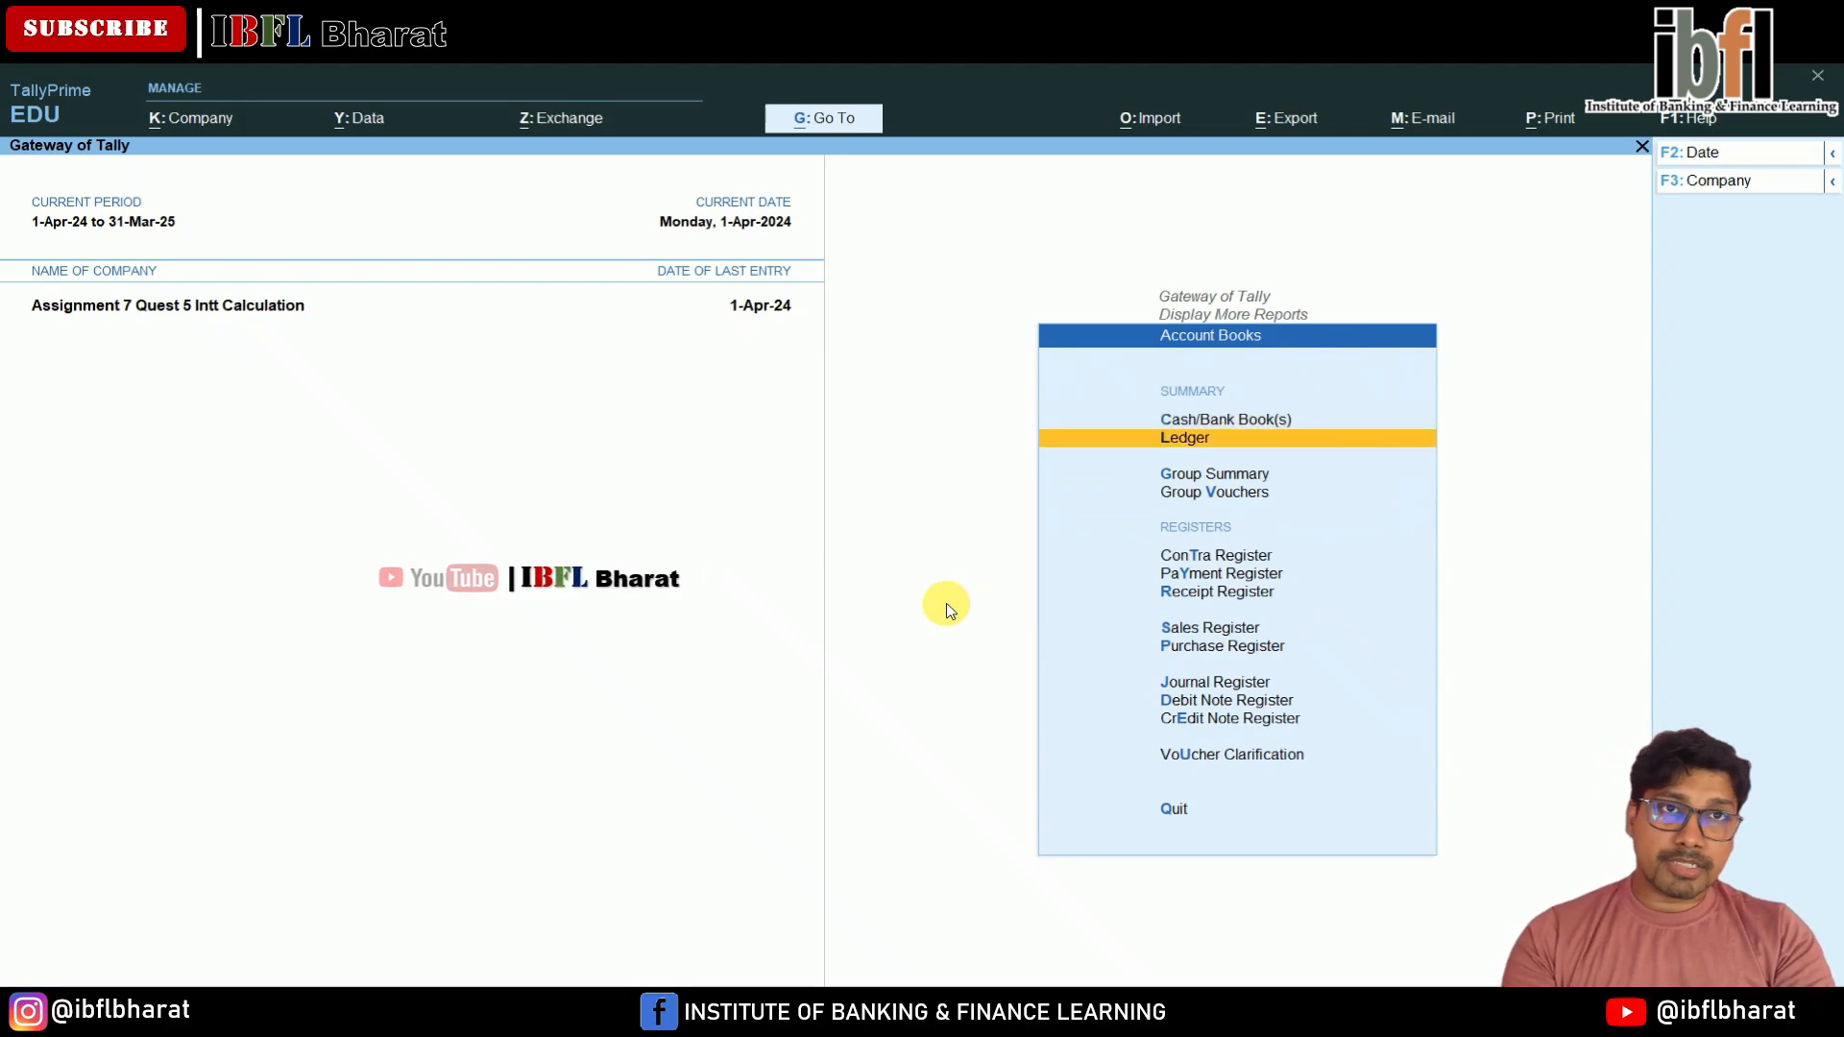
key("Return")
key("Down")
key("Down")
key("Down")
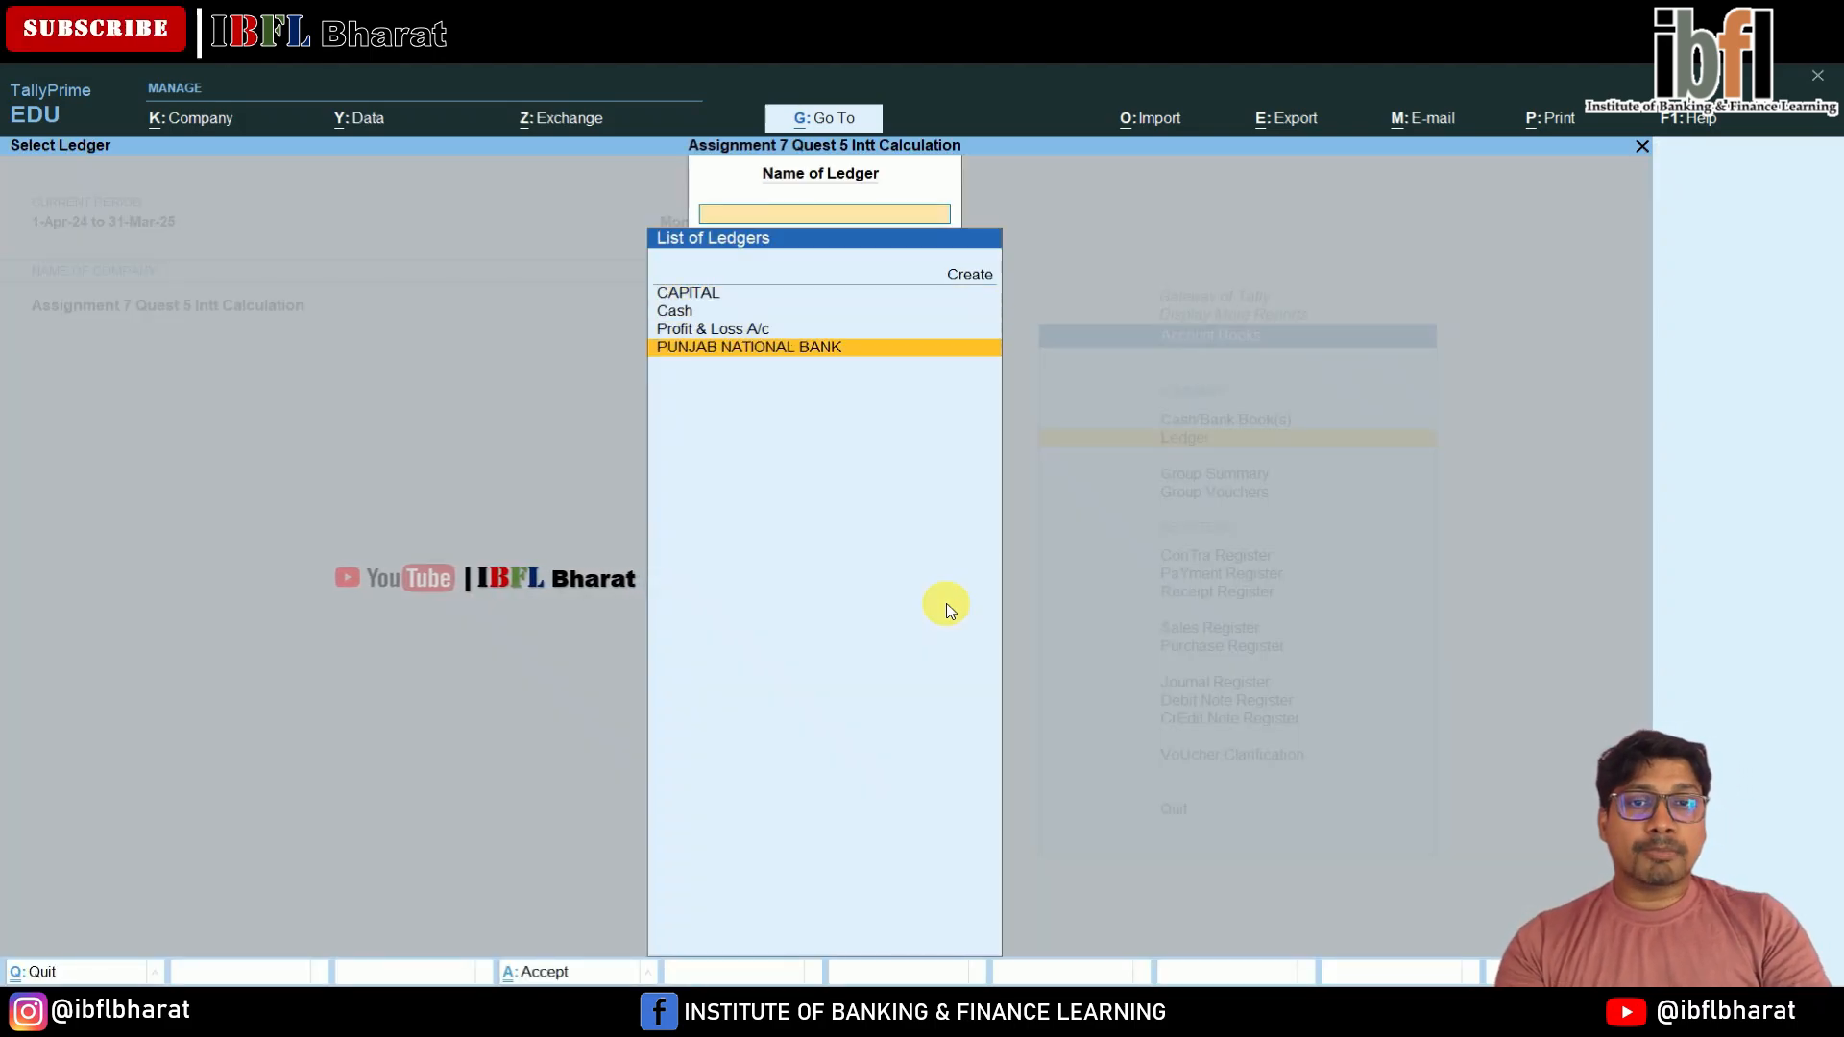
key("Return")
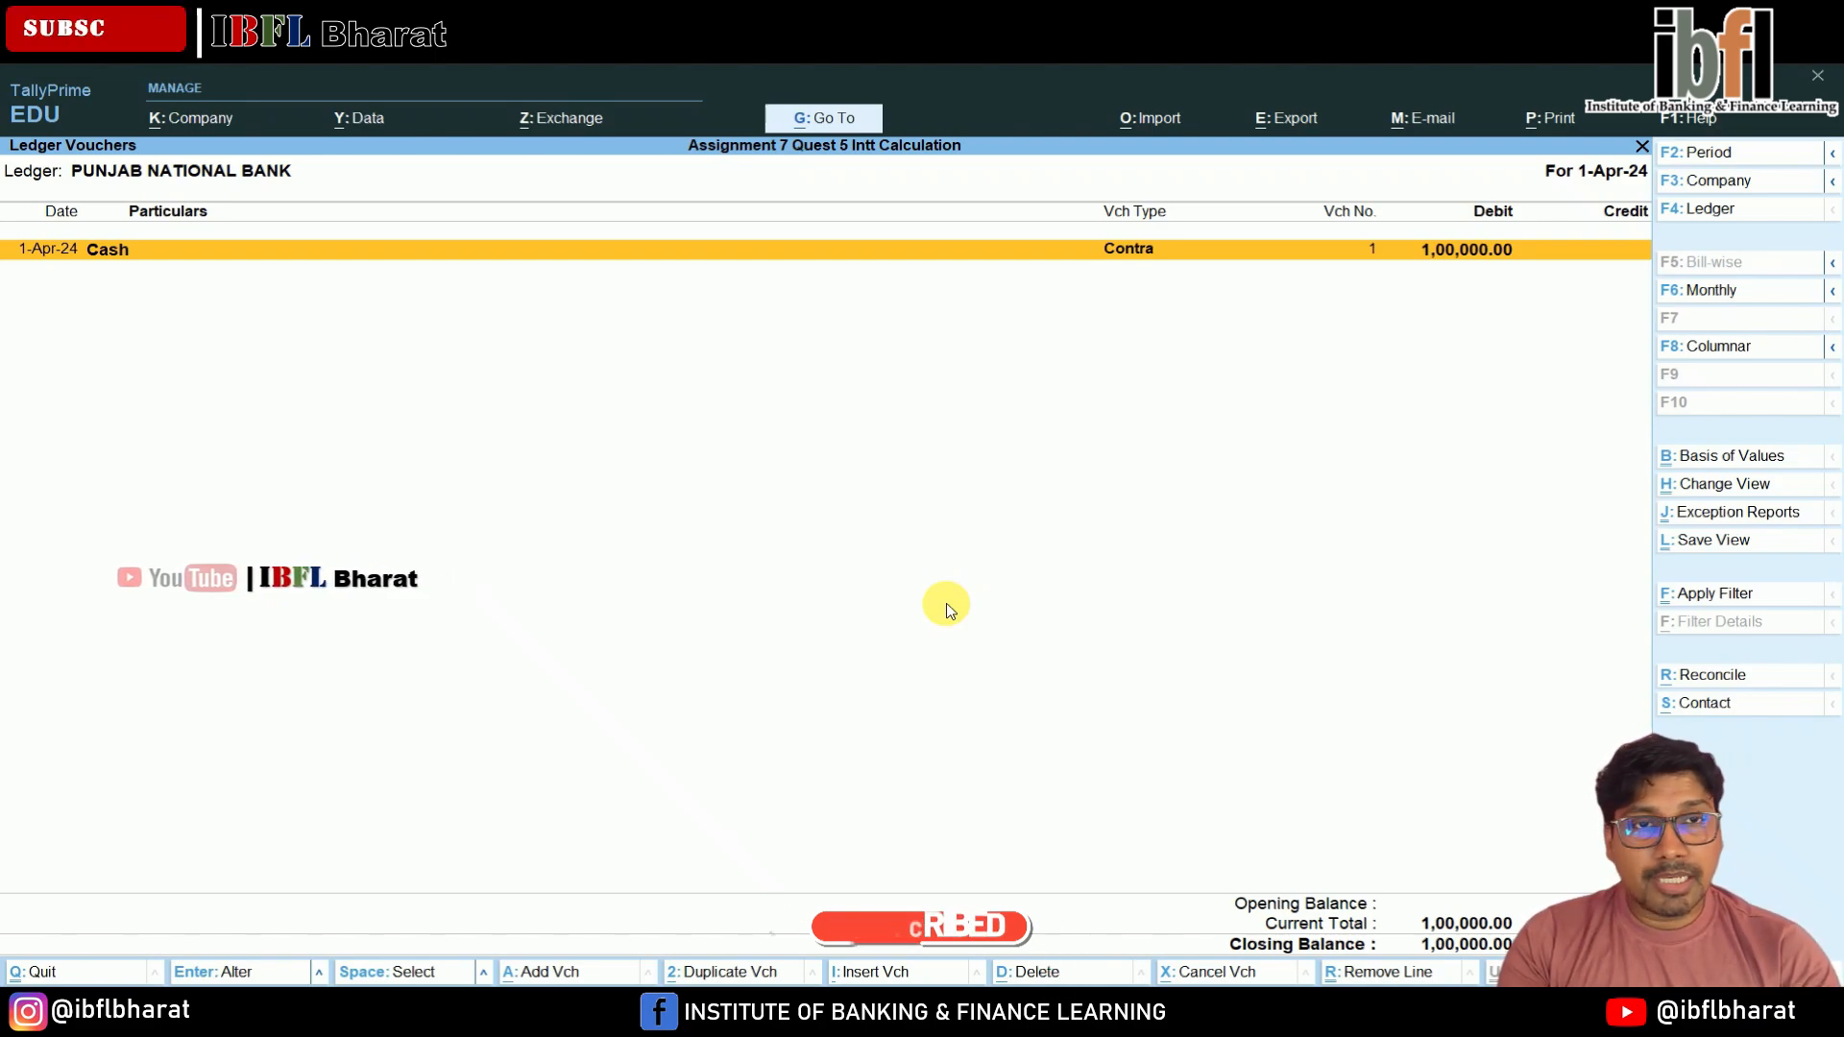
Reconcile the bank ledger's Cash contra entry with the bank date 1-Apr-24, and accept the reconciliation
key("alt")
key("alt+r")
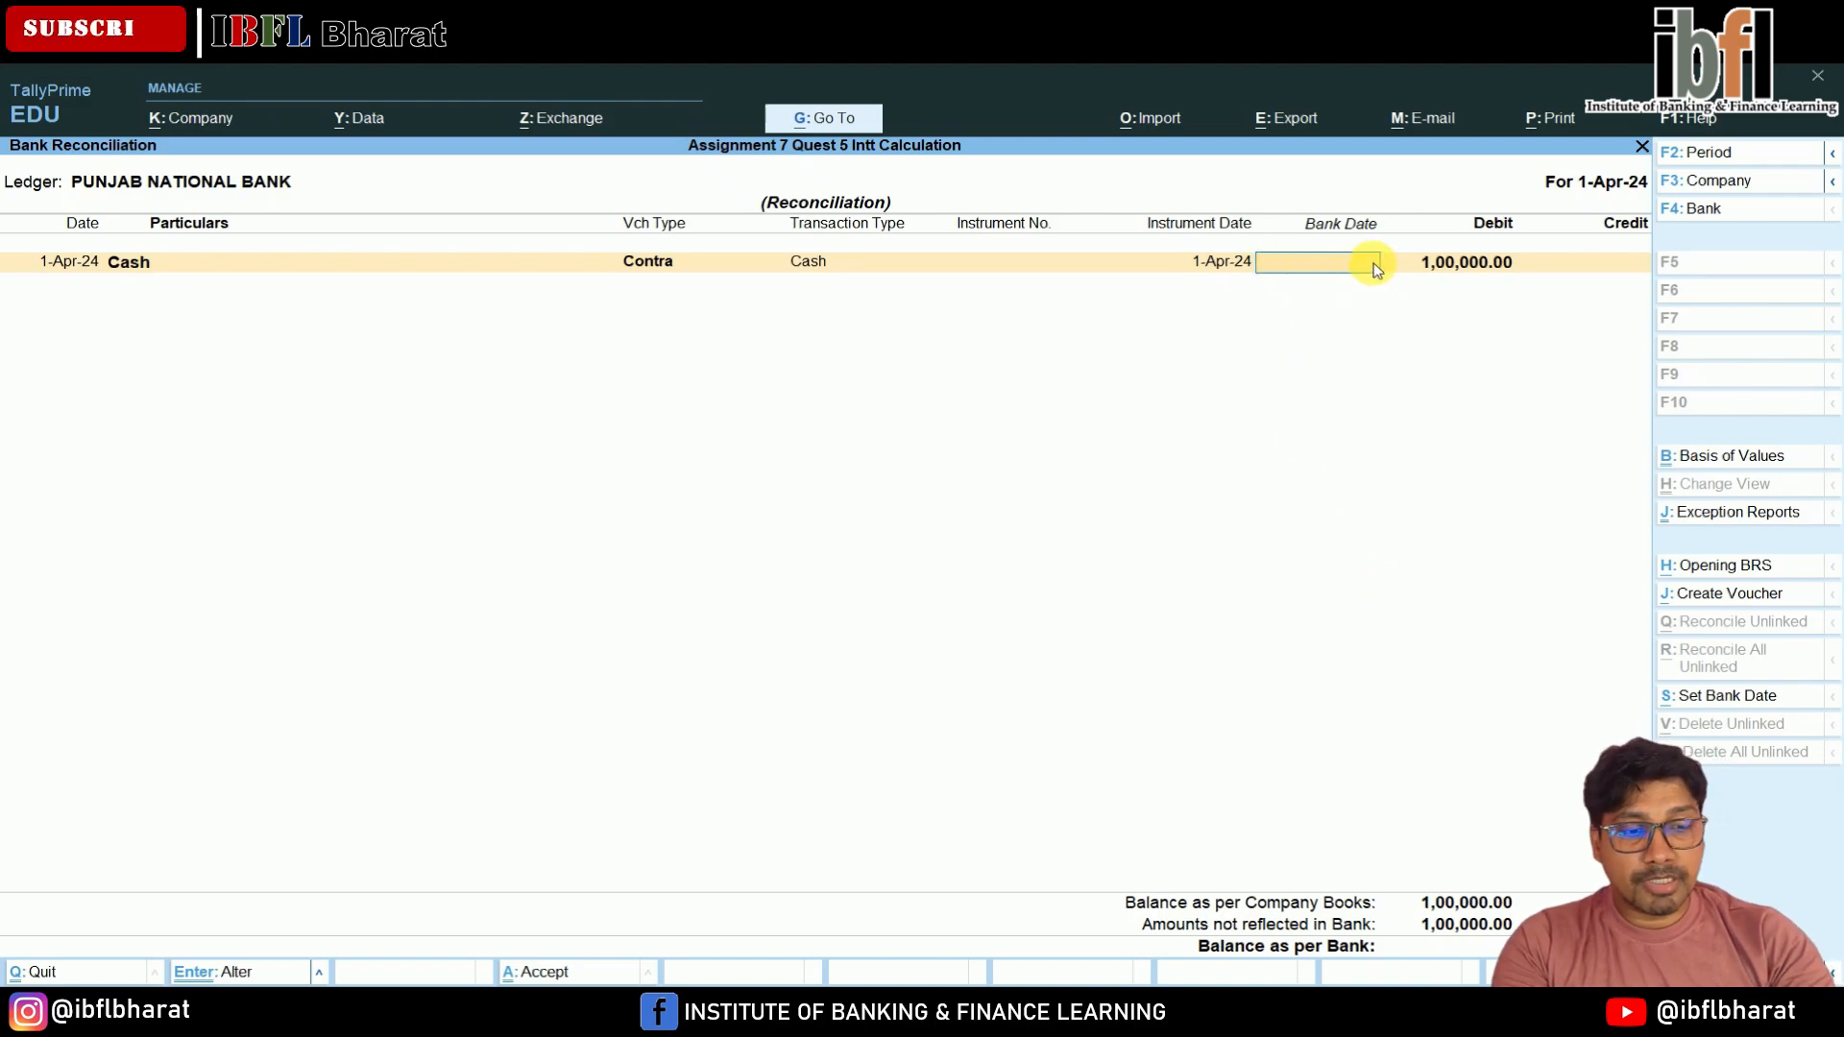
type("1-4")
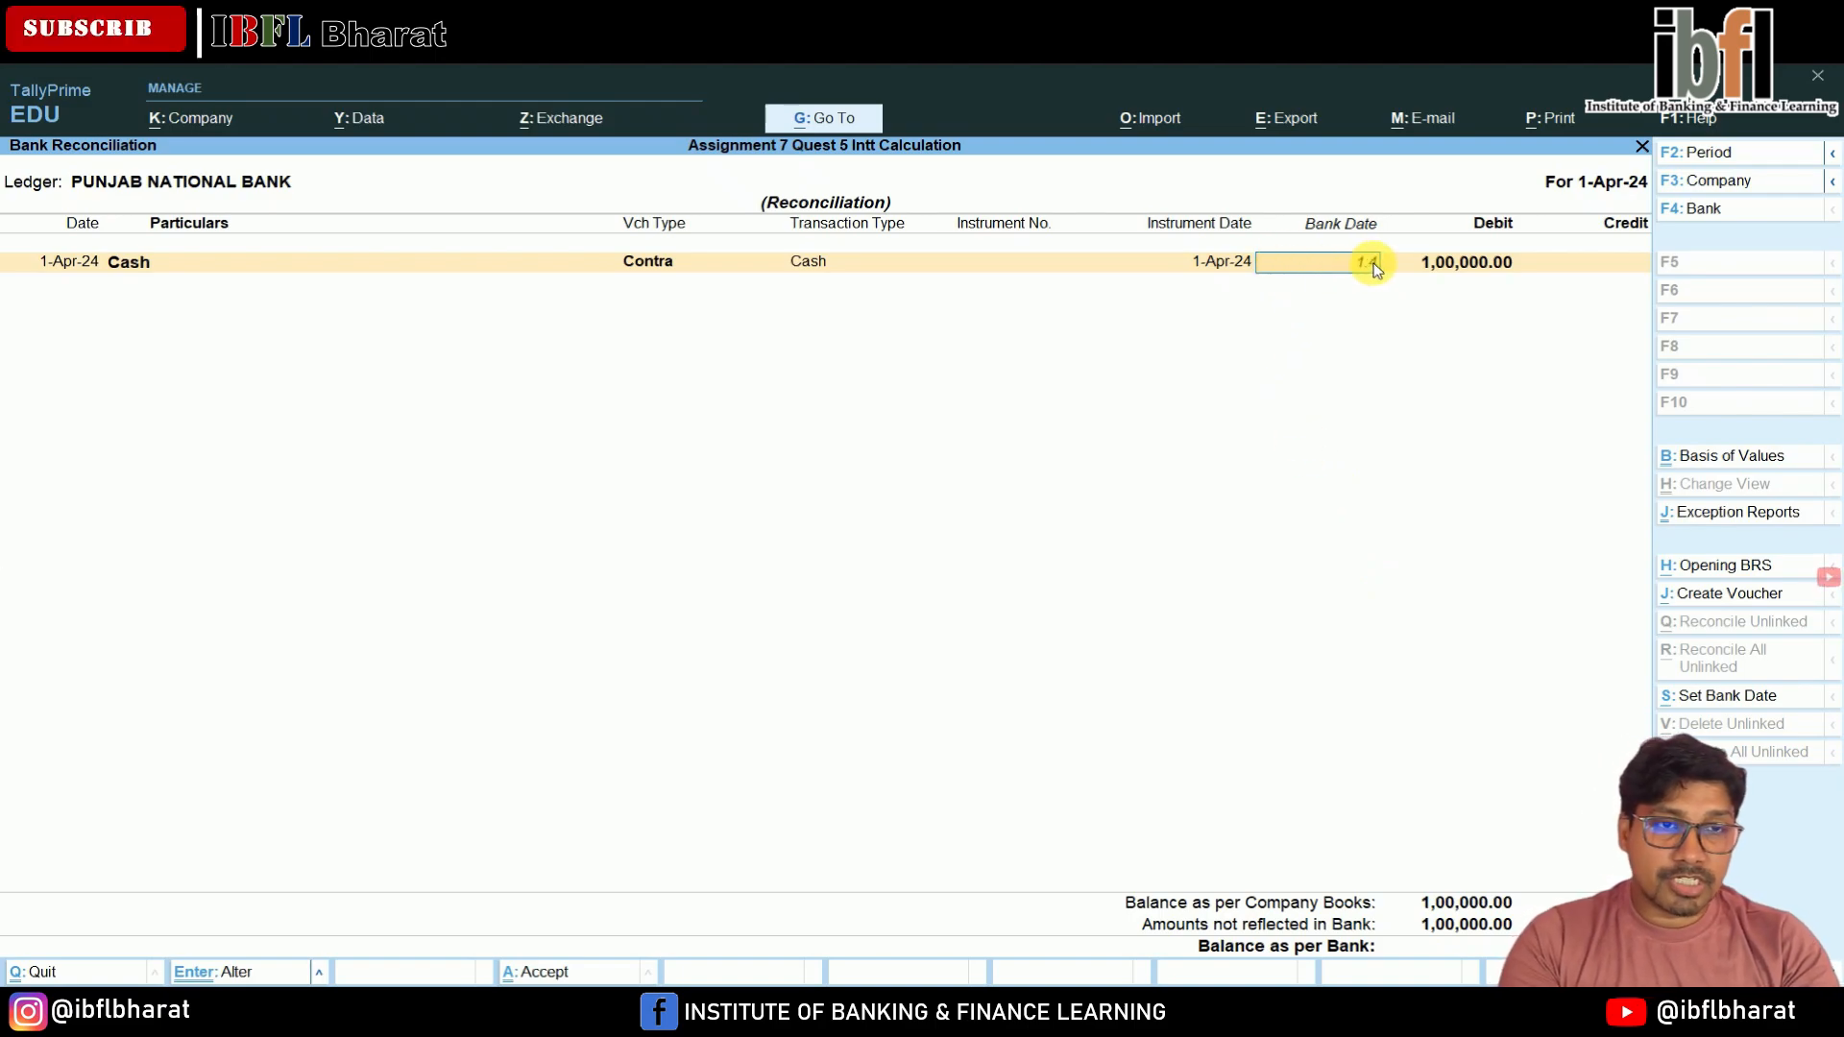
key("Return")
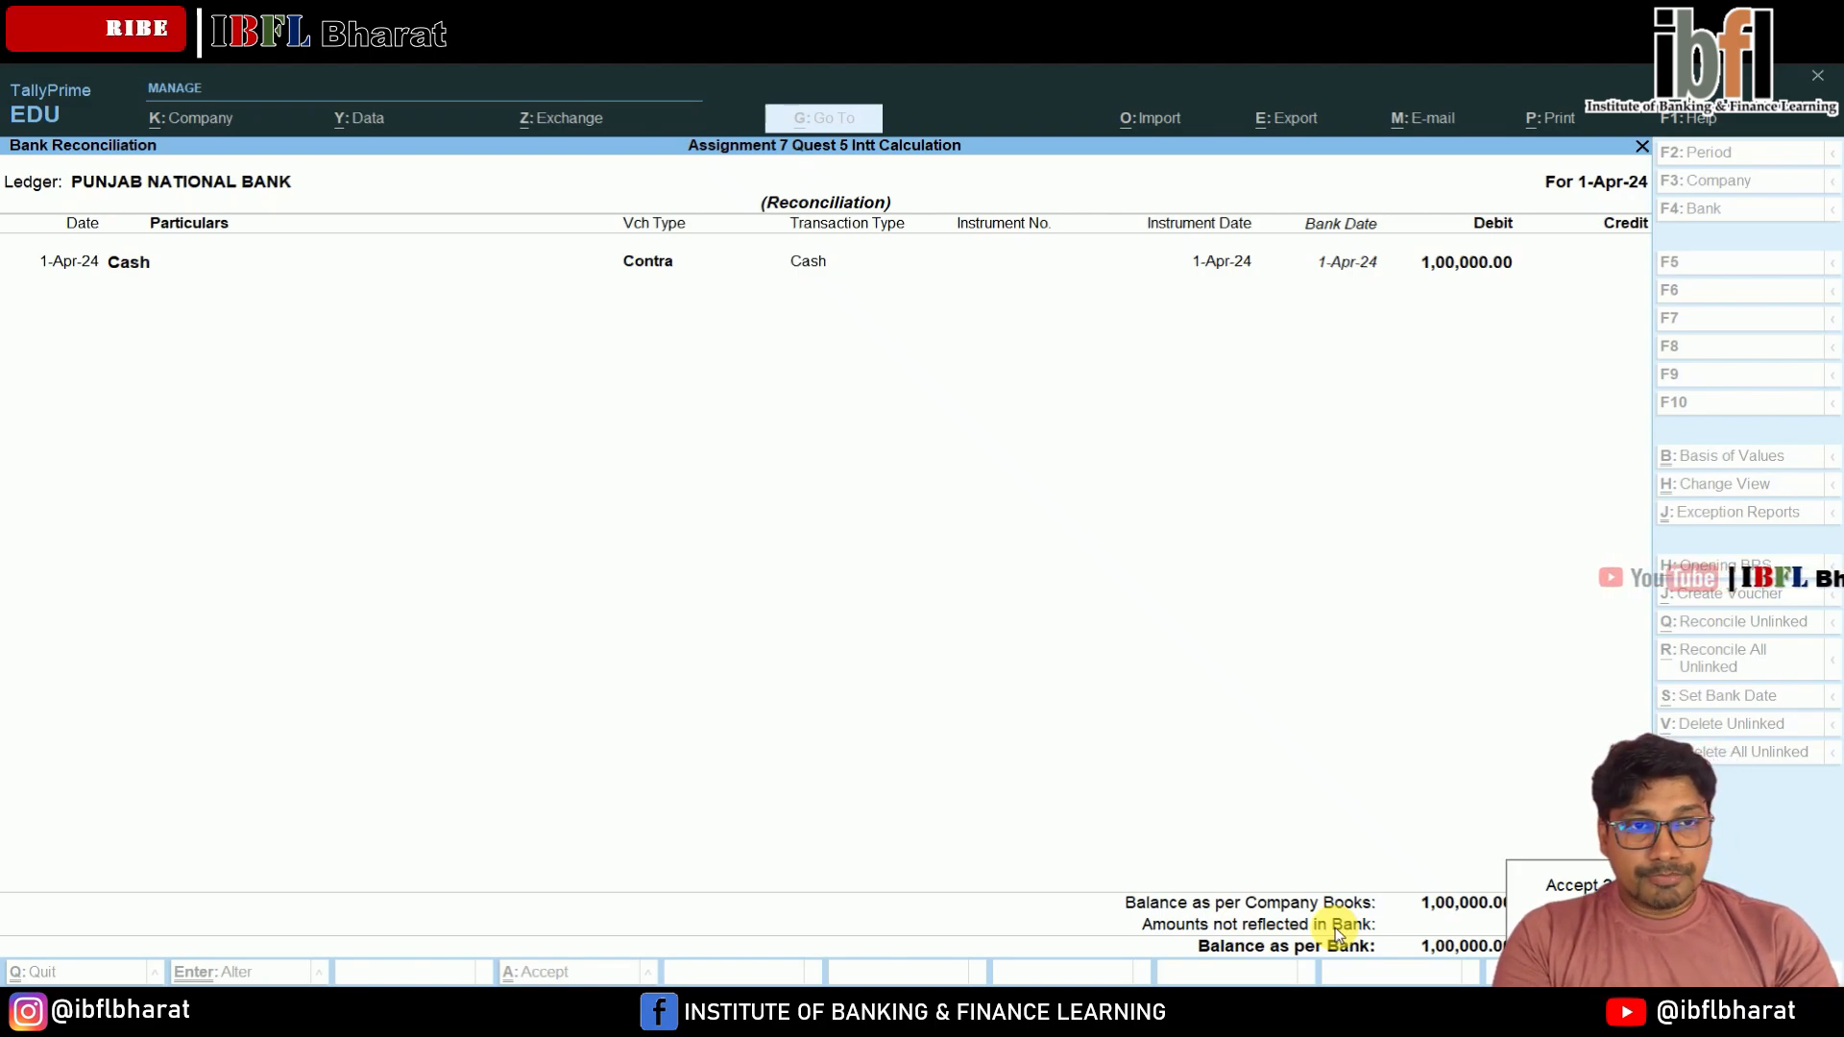
key("Return")
key("Escape")
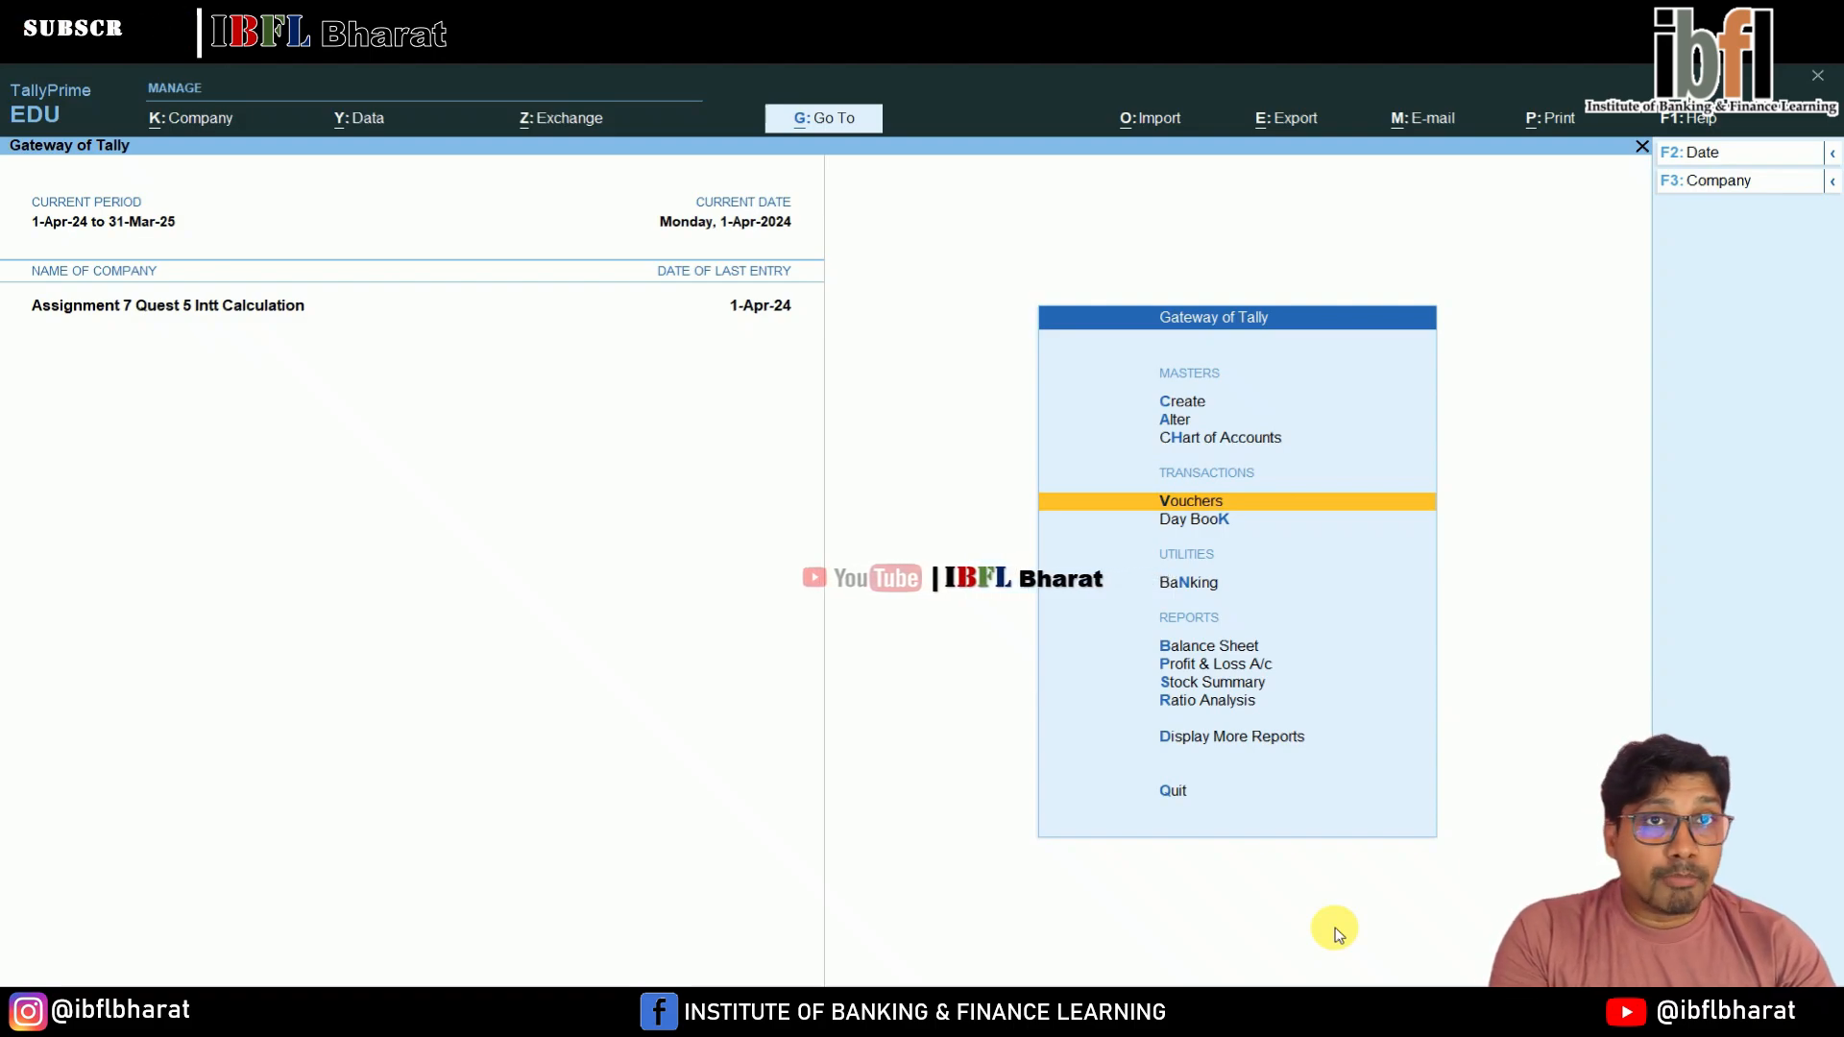
key("Return")
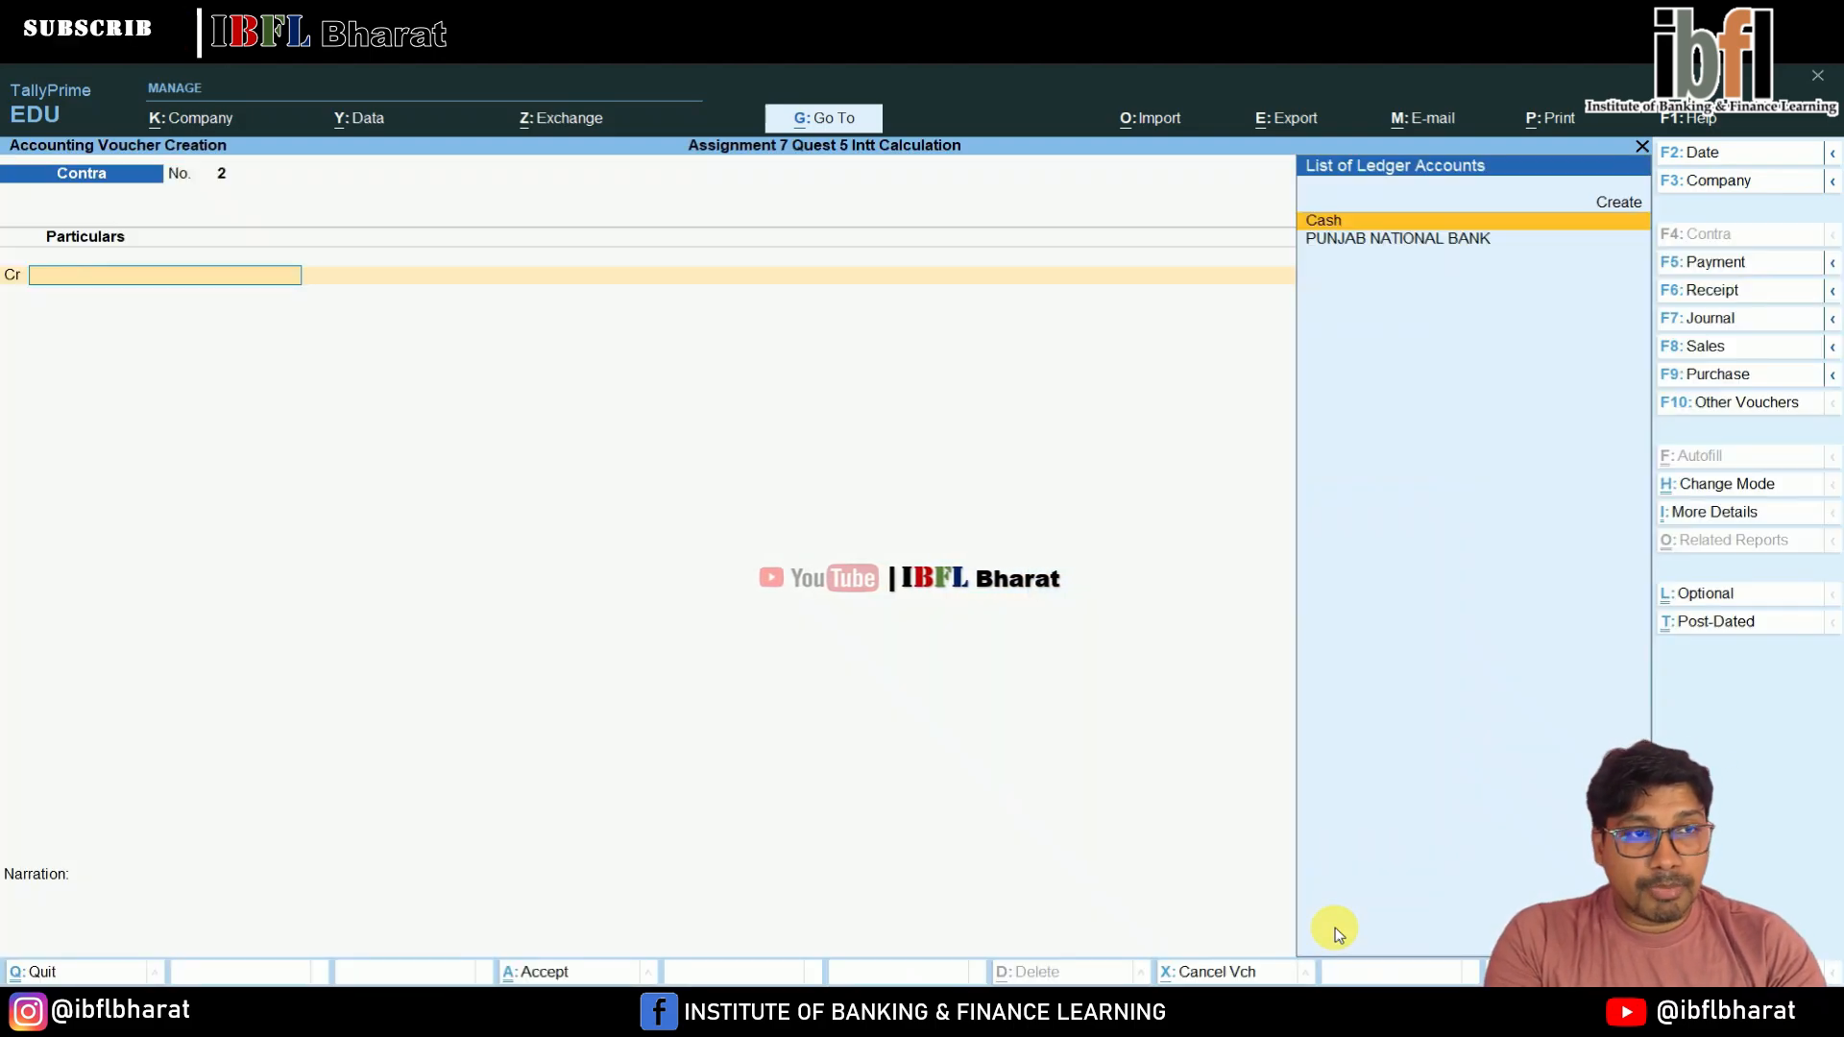
key("Escape")
key("Down")
key("Down")
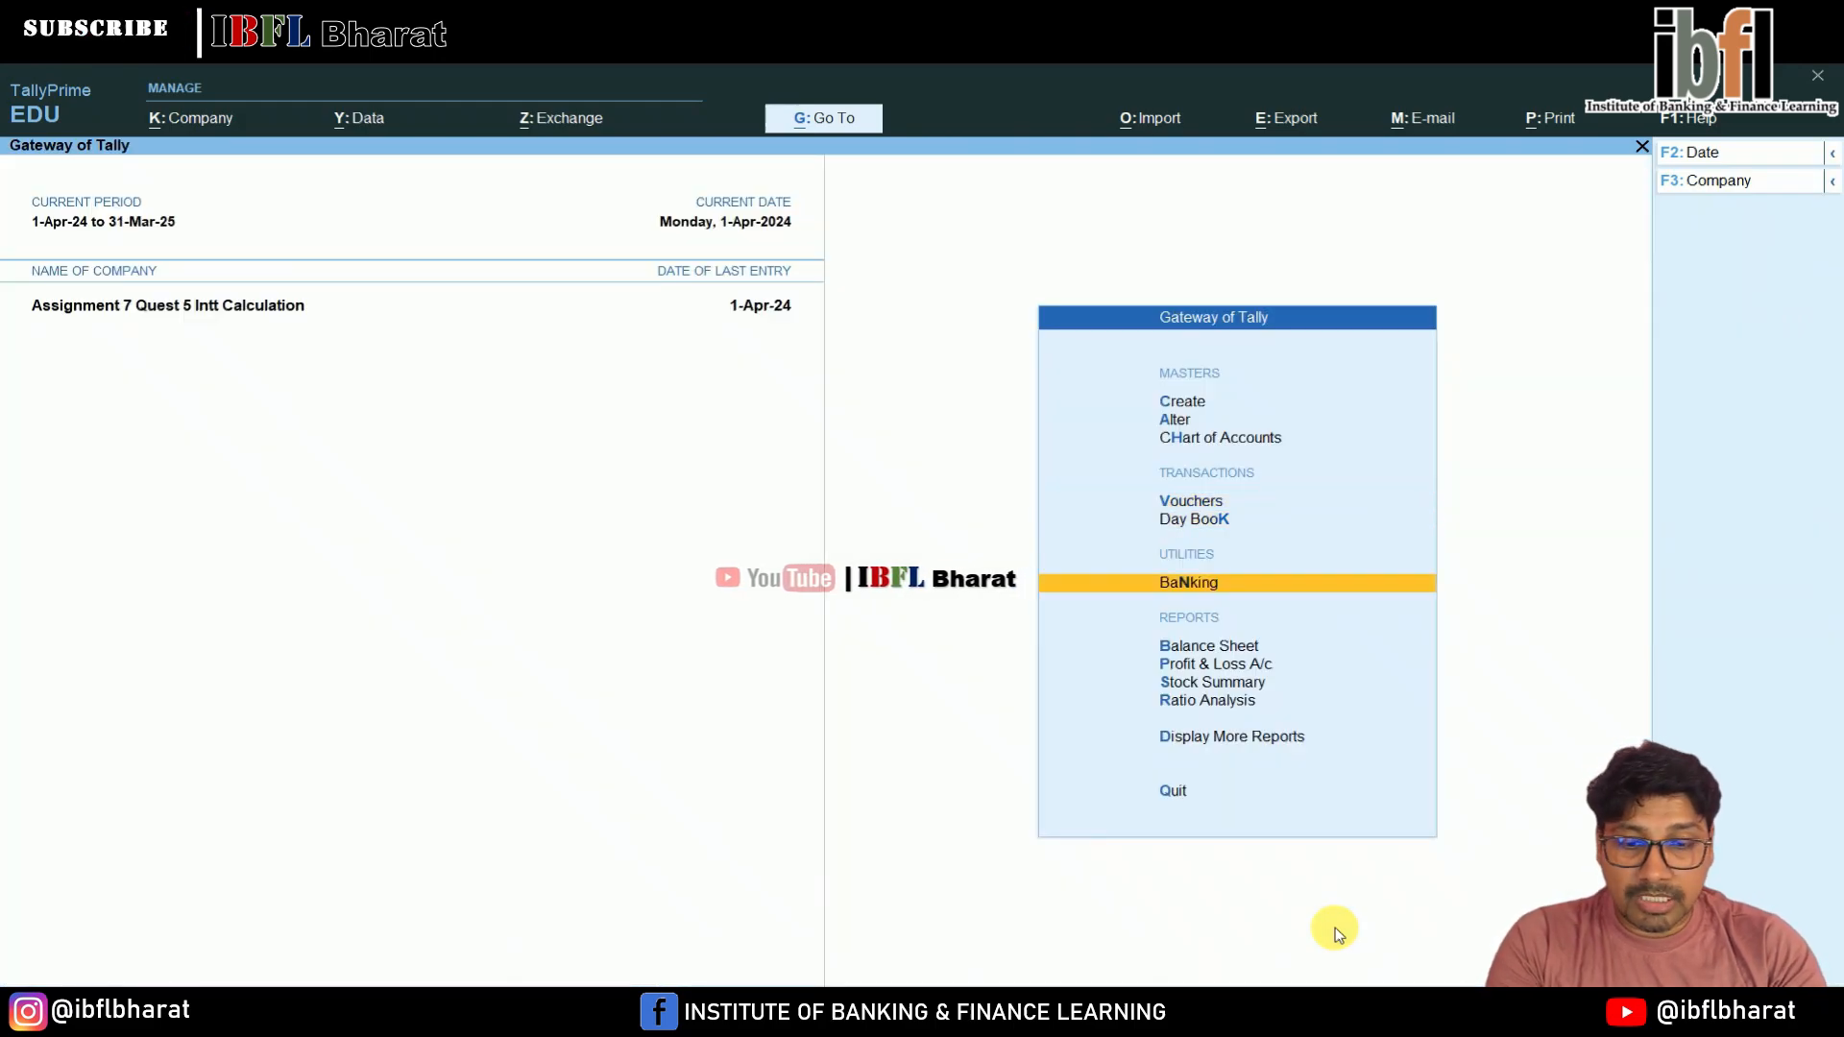
Open the Interest Receivable report for the company
key("d")
key("s")
key("i")
key("Return")
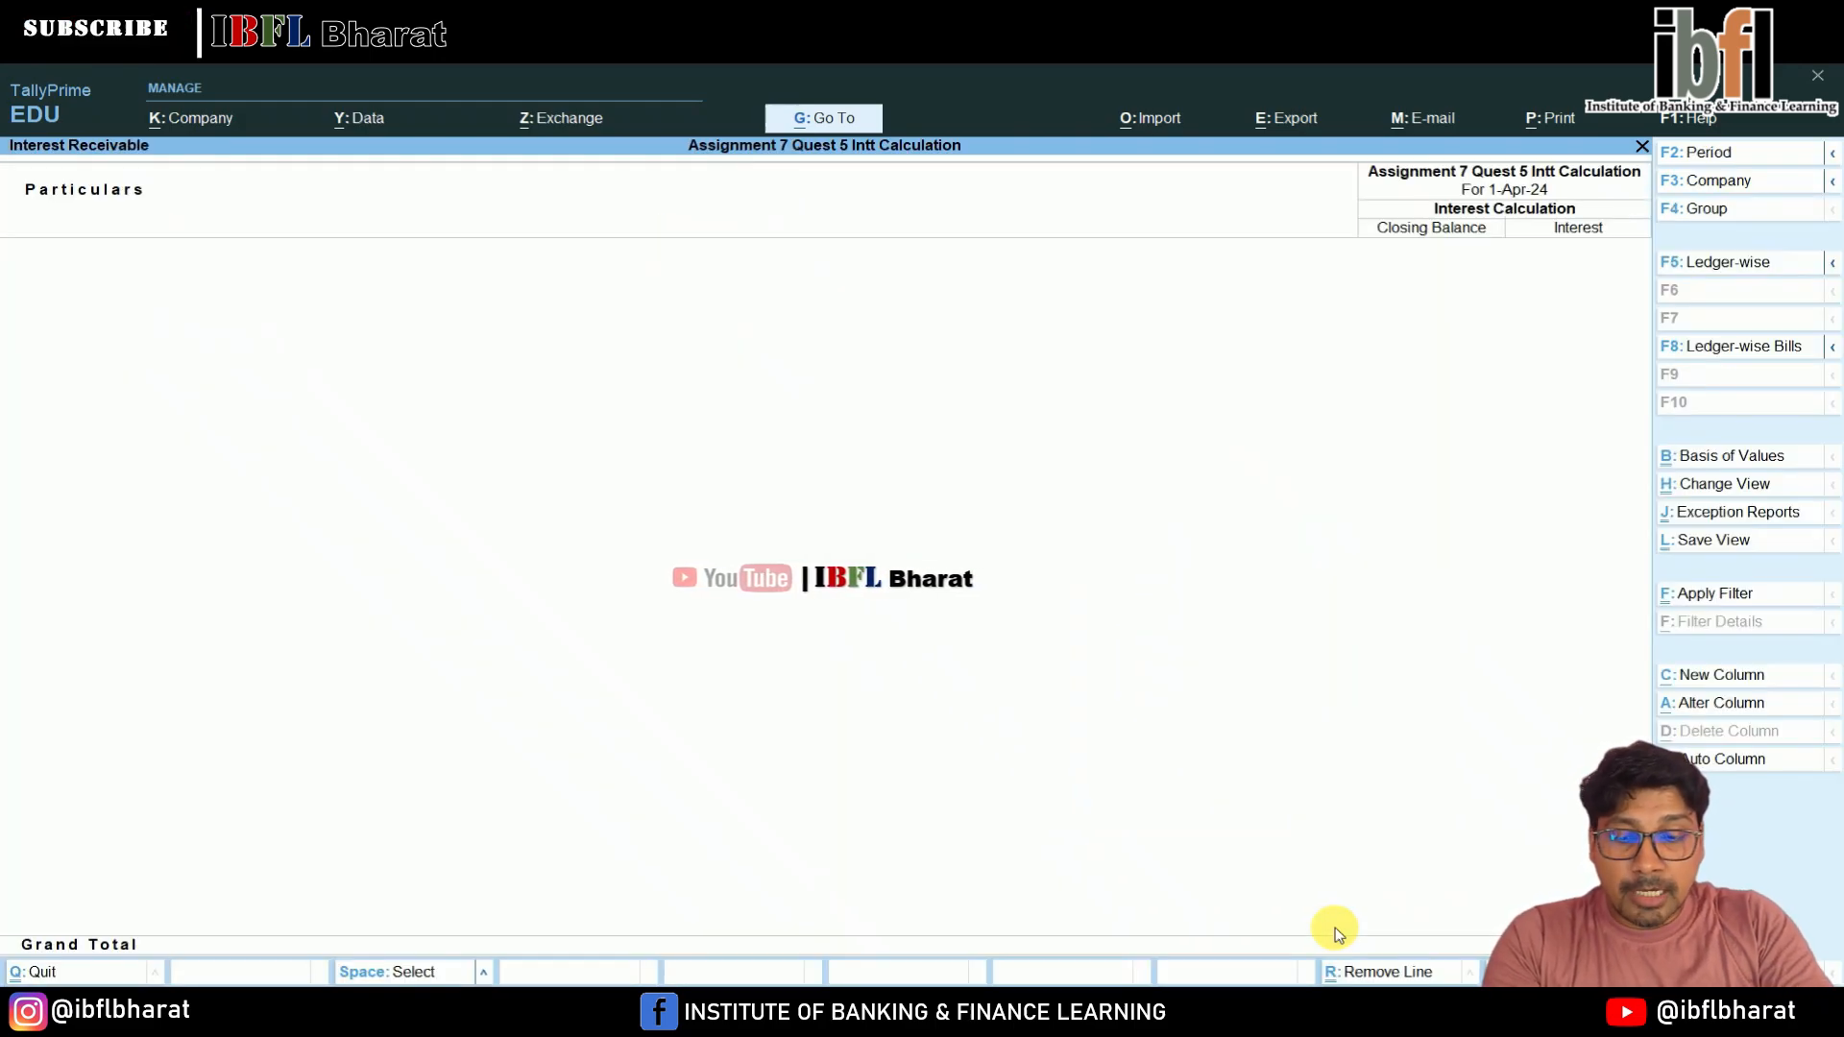
Set the report period from 1-4-2024 to 31-Jul-24 and drill down to the interest calculation of PUNJAB NATIONAL BANK
key("alt+F2")
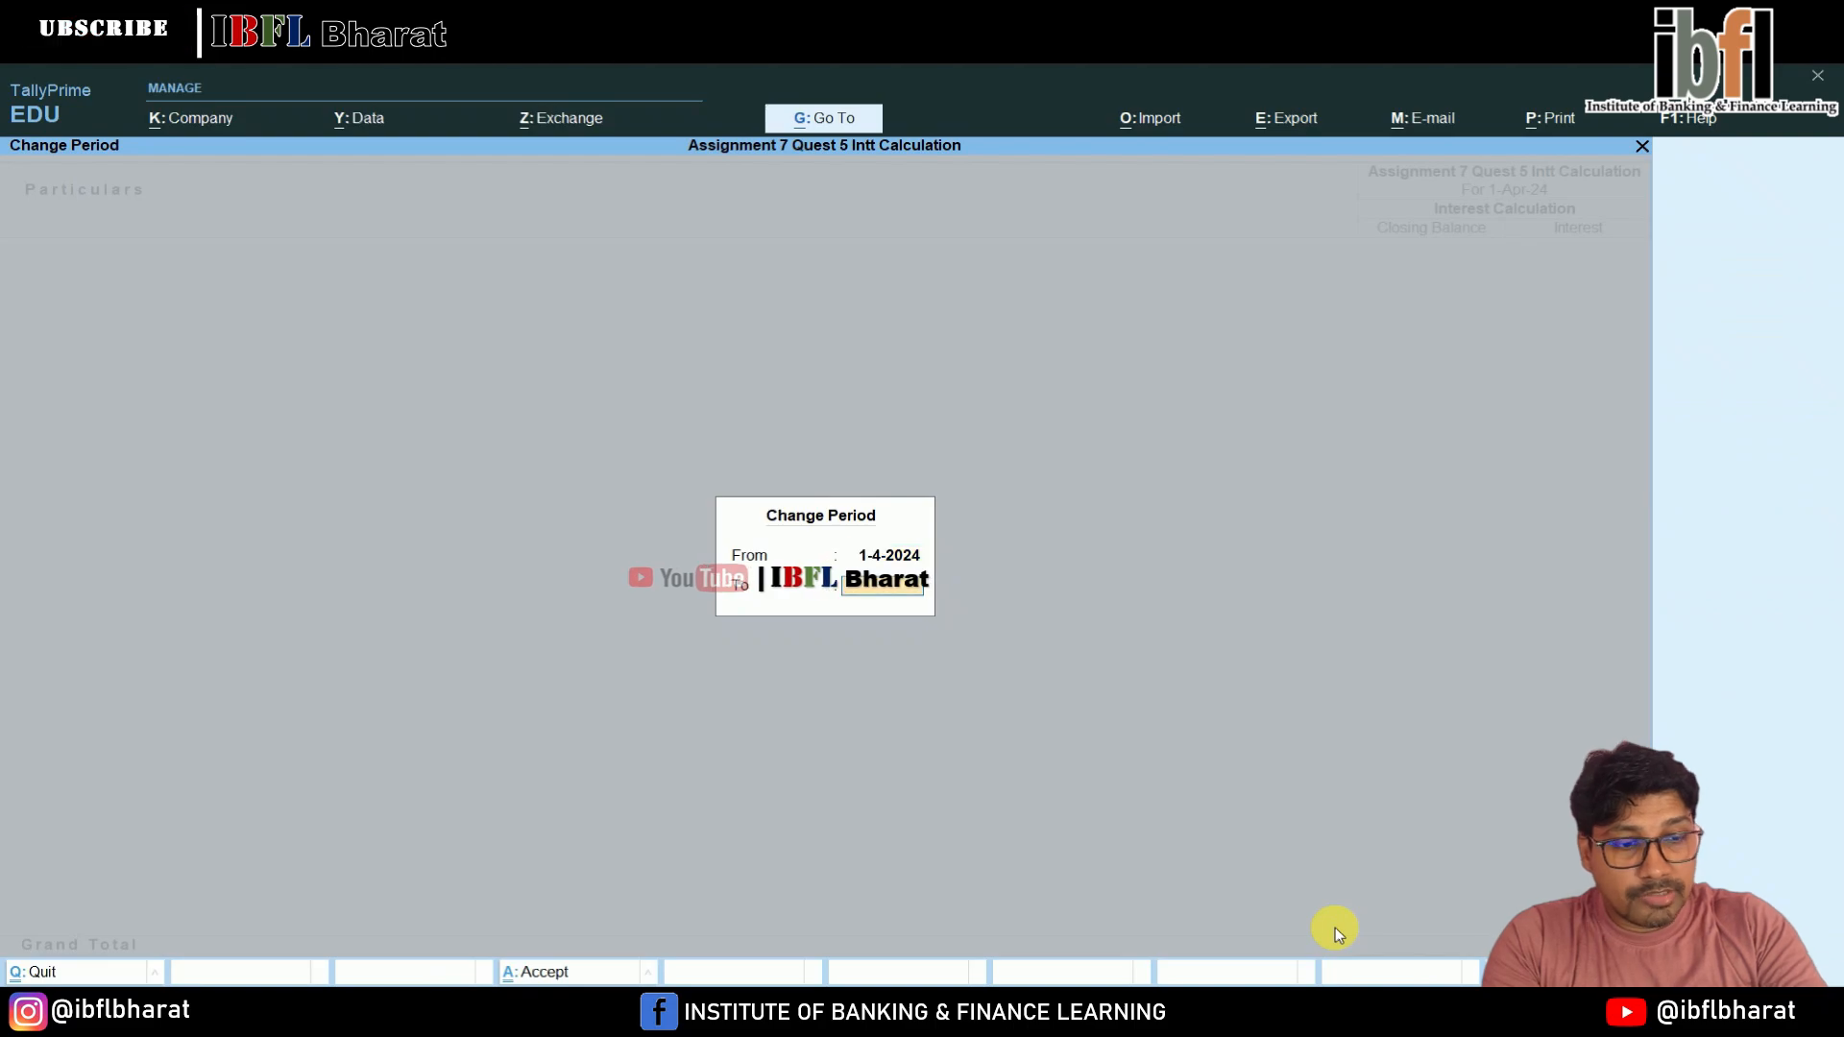
type("31.7")
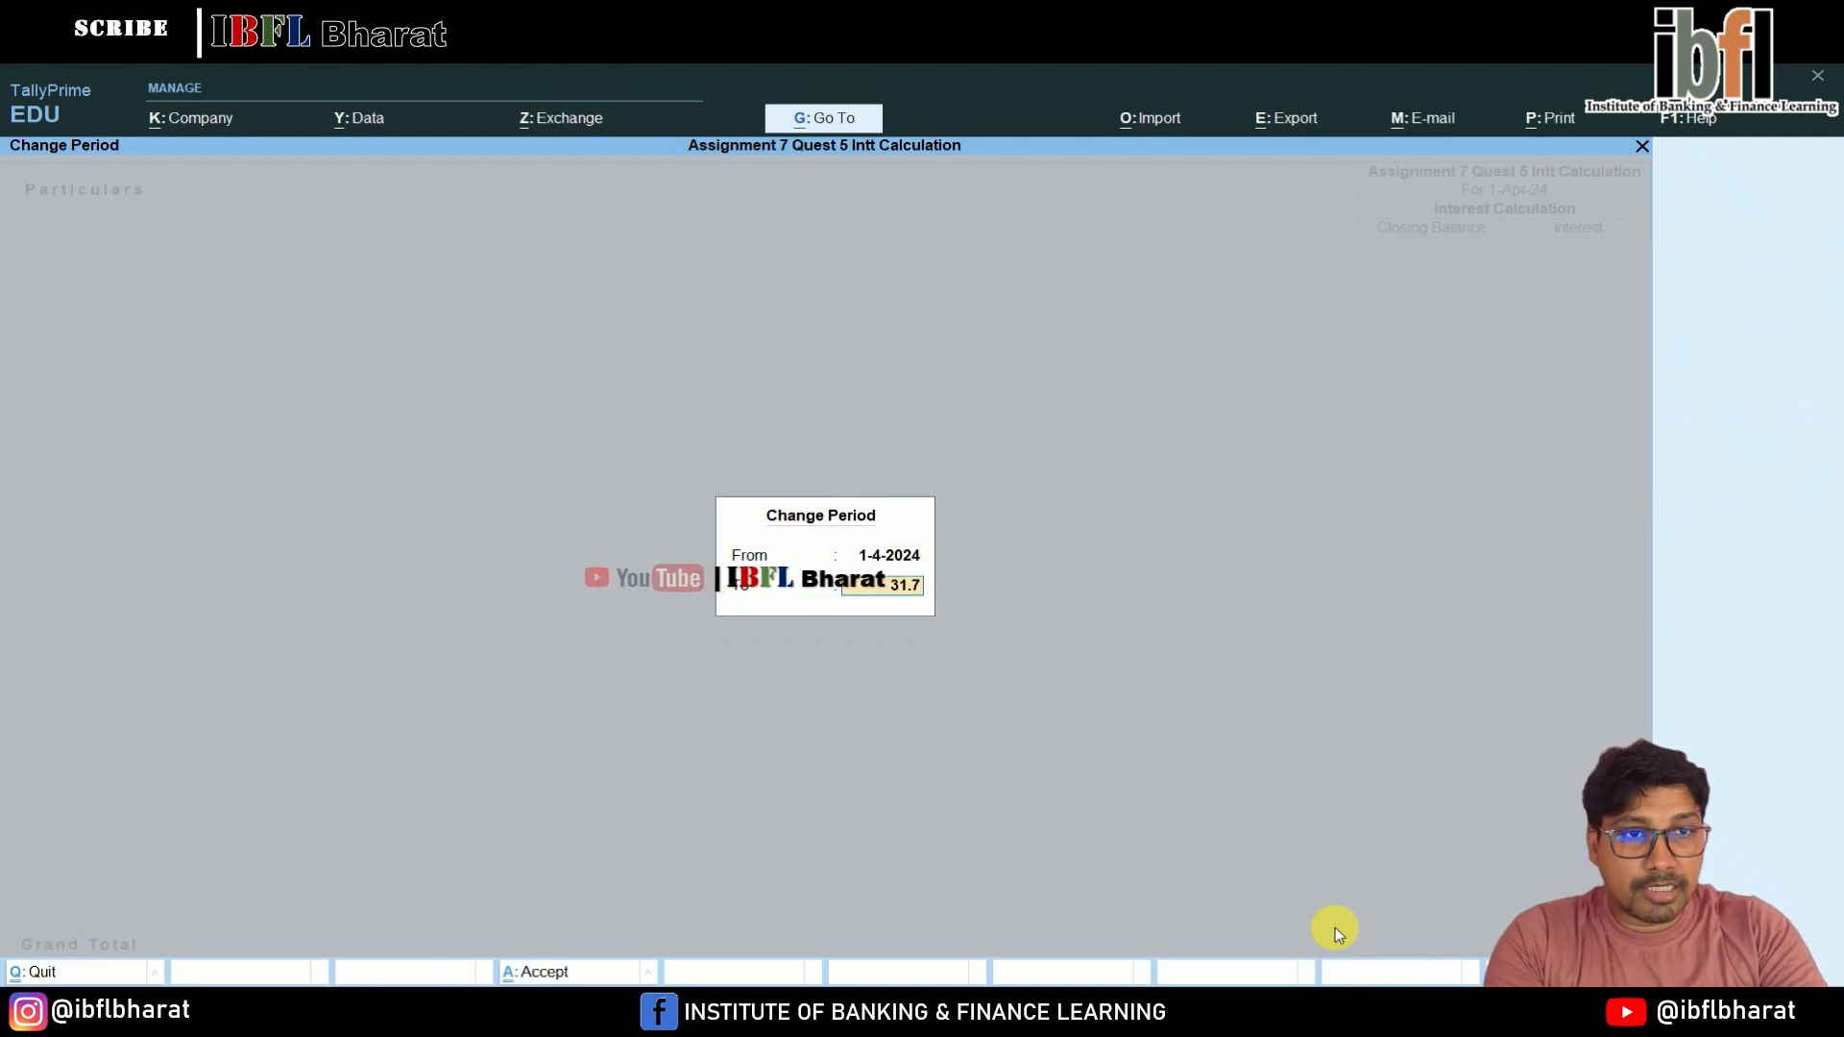
key("Return")
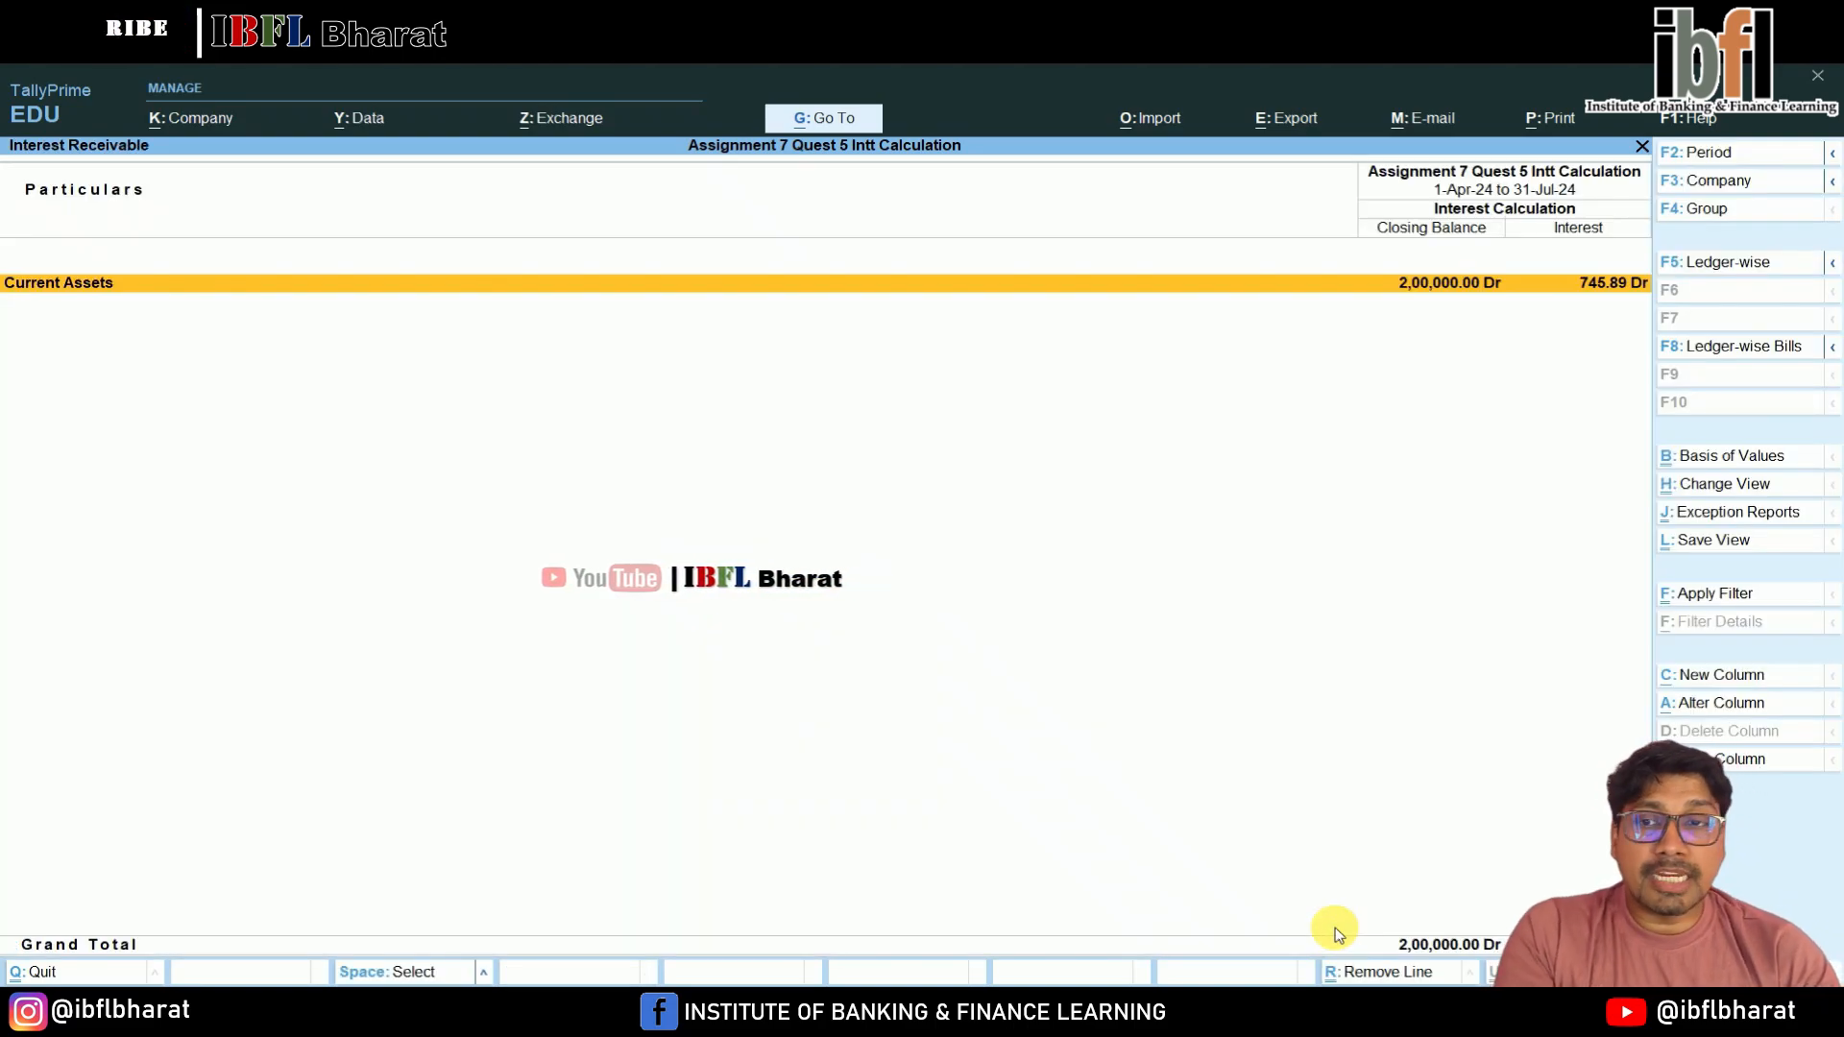
key("Return")
key("Return")
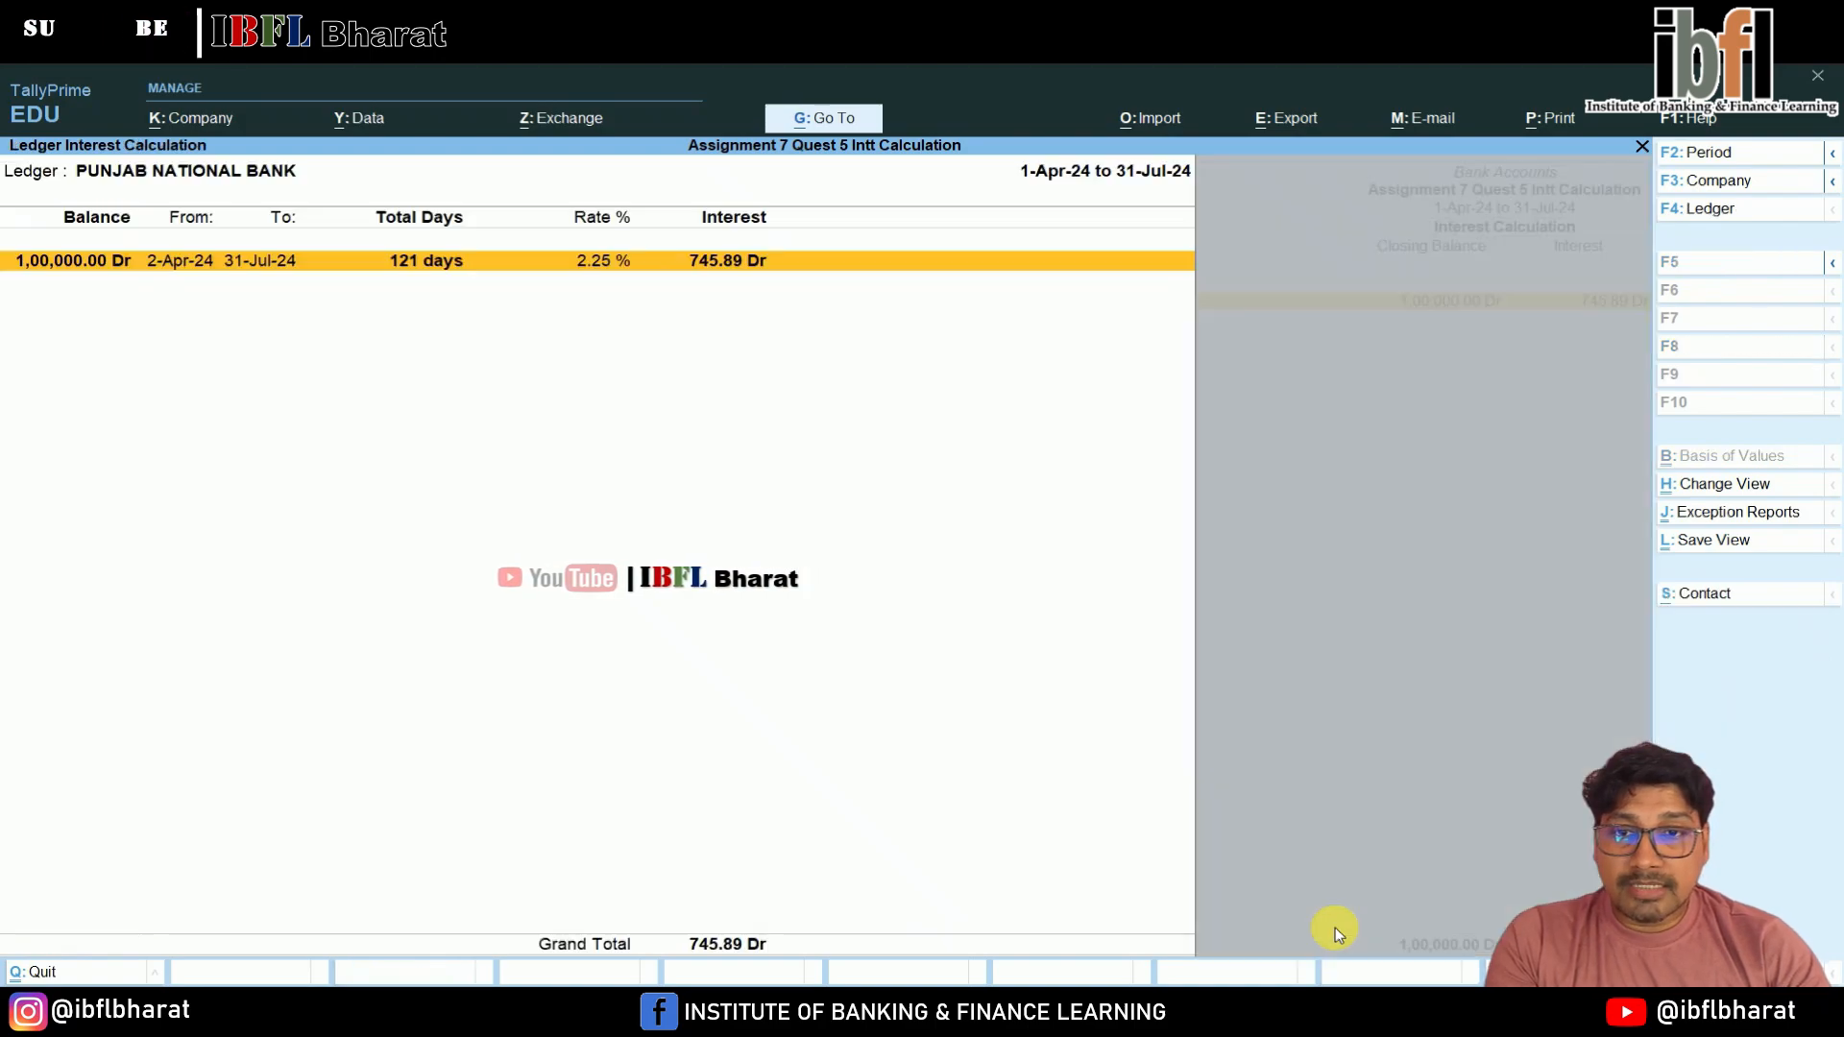
key("Return")
key("Escape")
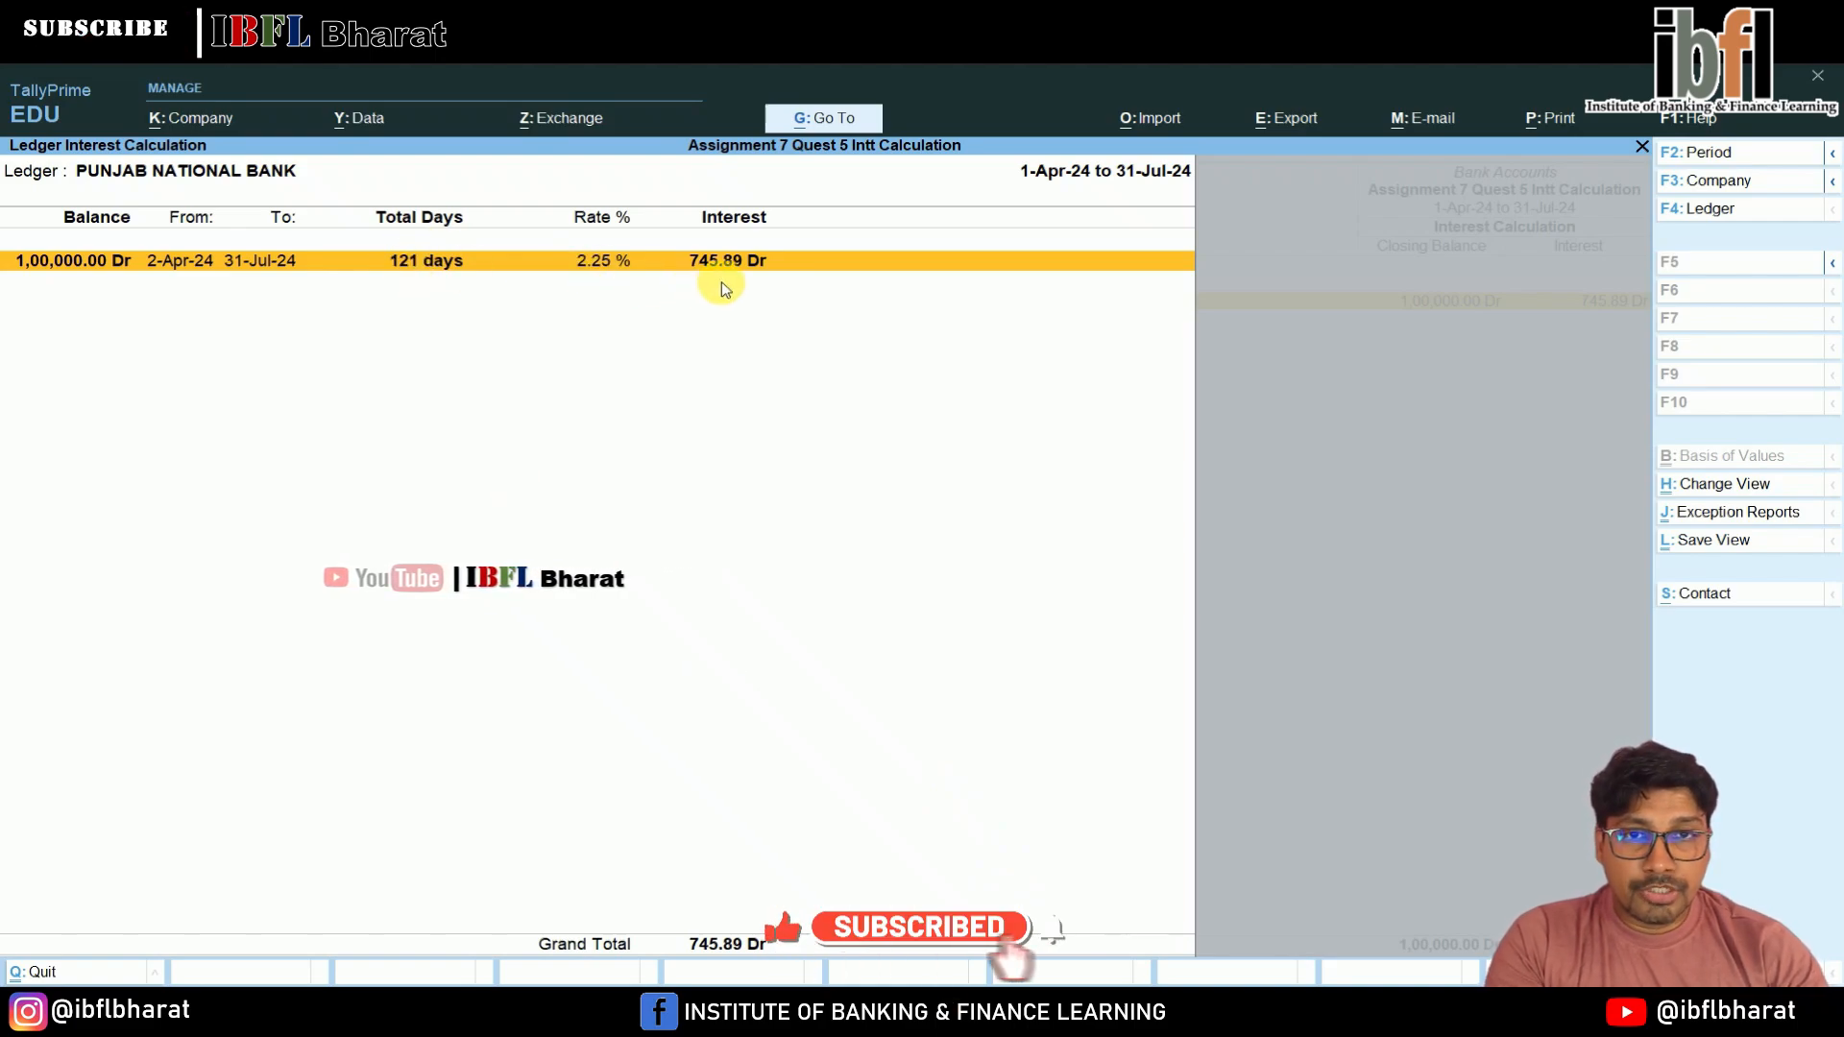
Leave the interest reports and open accounting voucher creation
key("Escape")
key("Escape")
key("Escape")
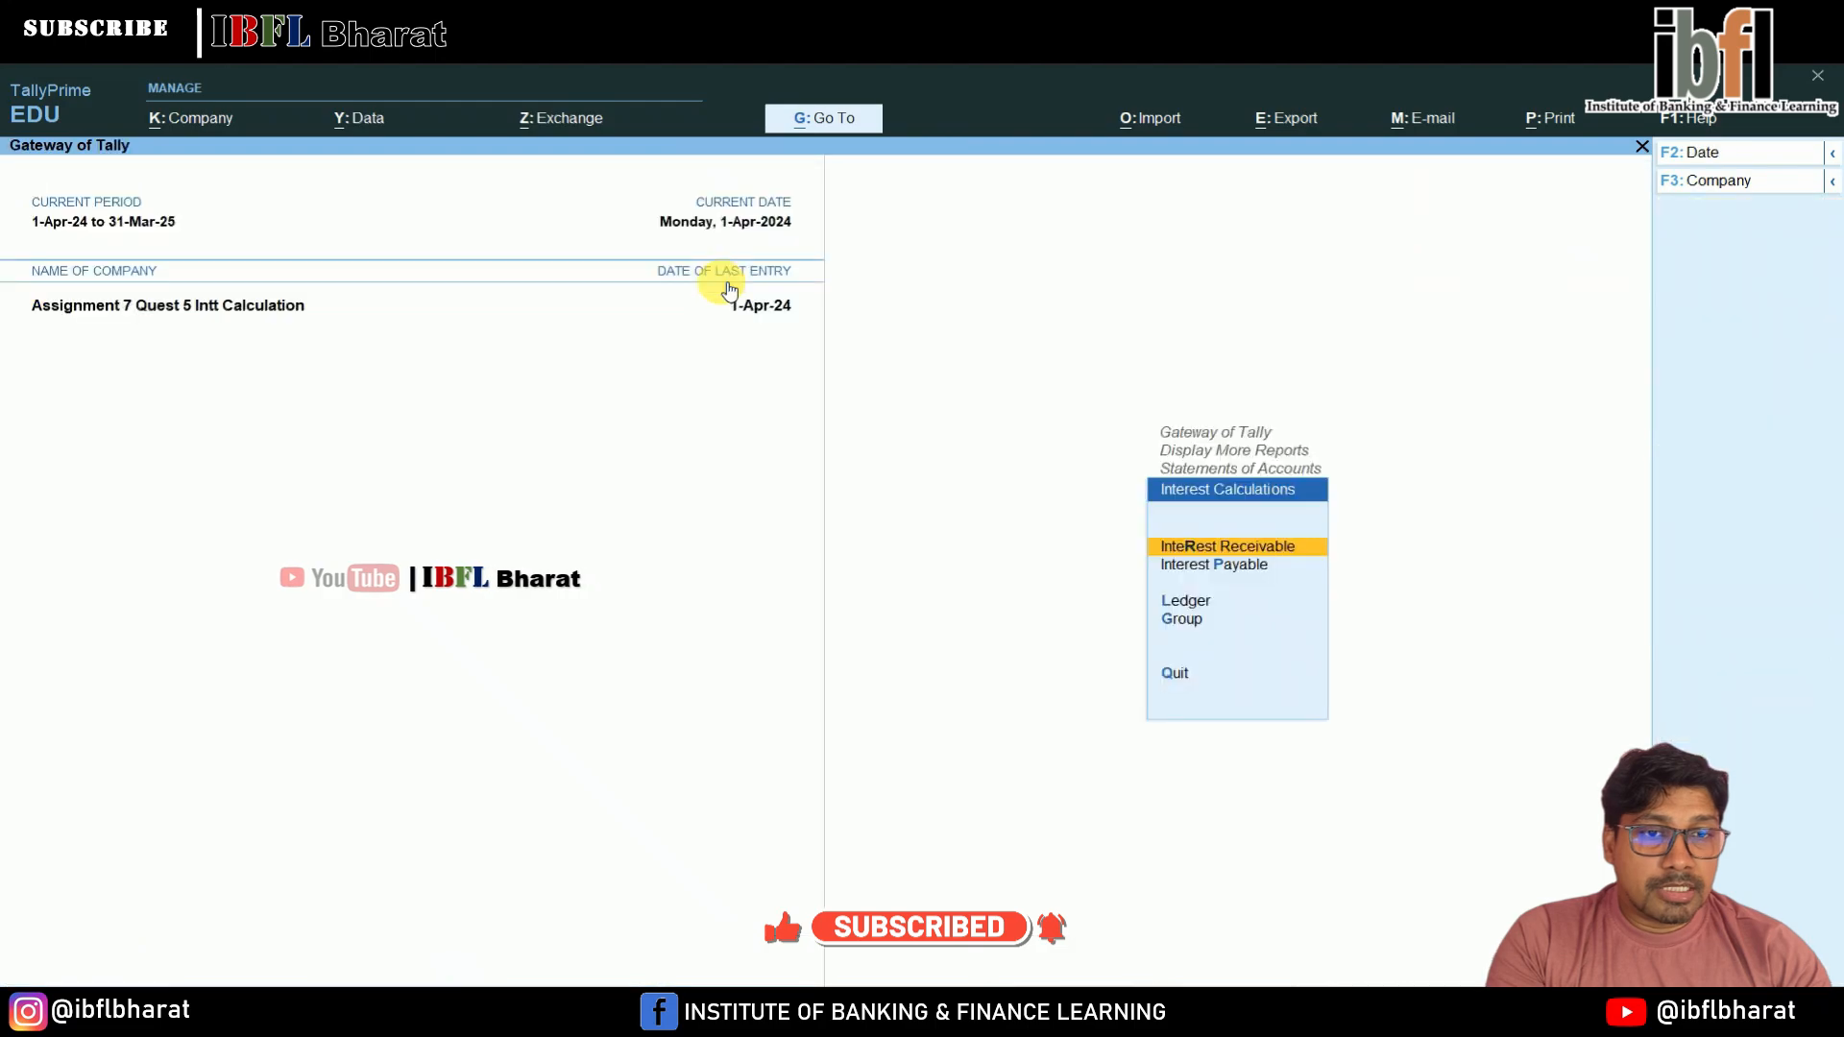
key("Escape")
key("Escape")
key("Escape")
key("Down")
key("Down")
key("Down")
key("Down")
key("Down")
key("Down")
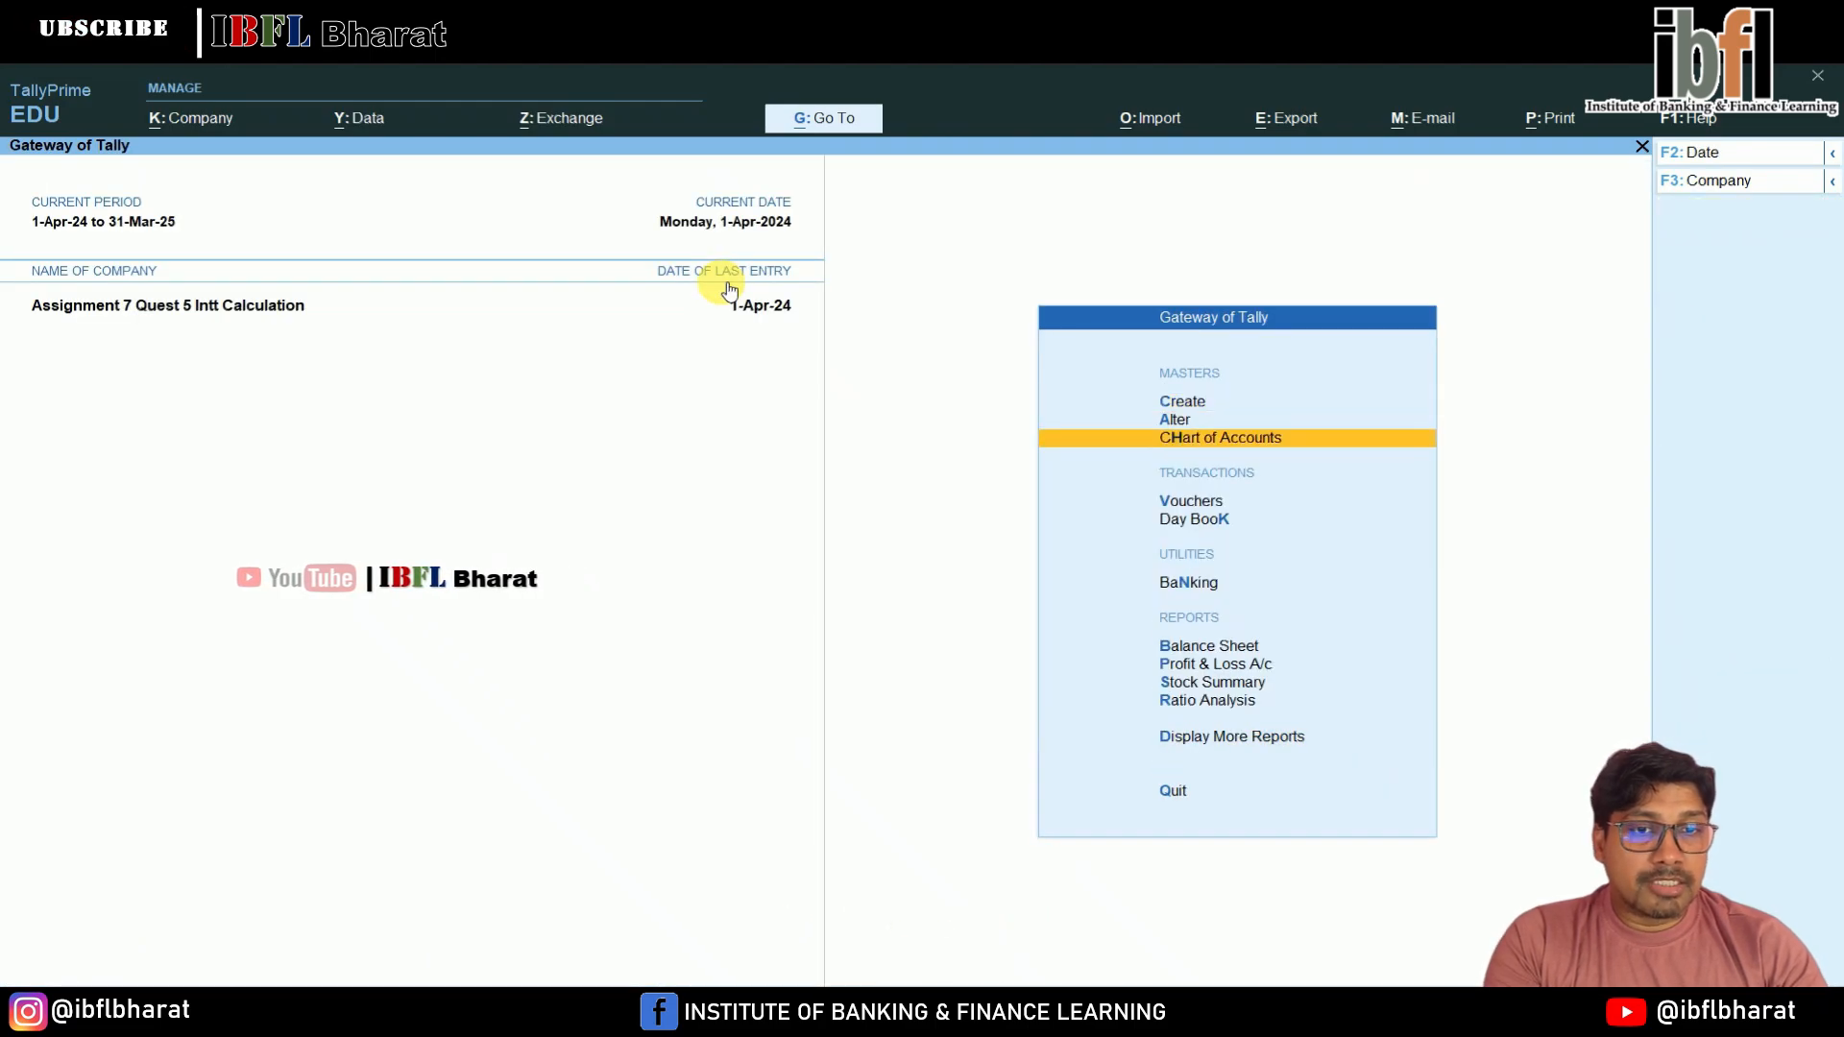
key("Up")
key("Return")
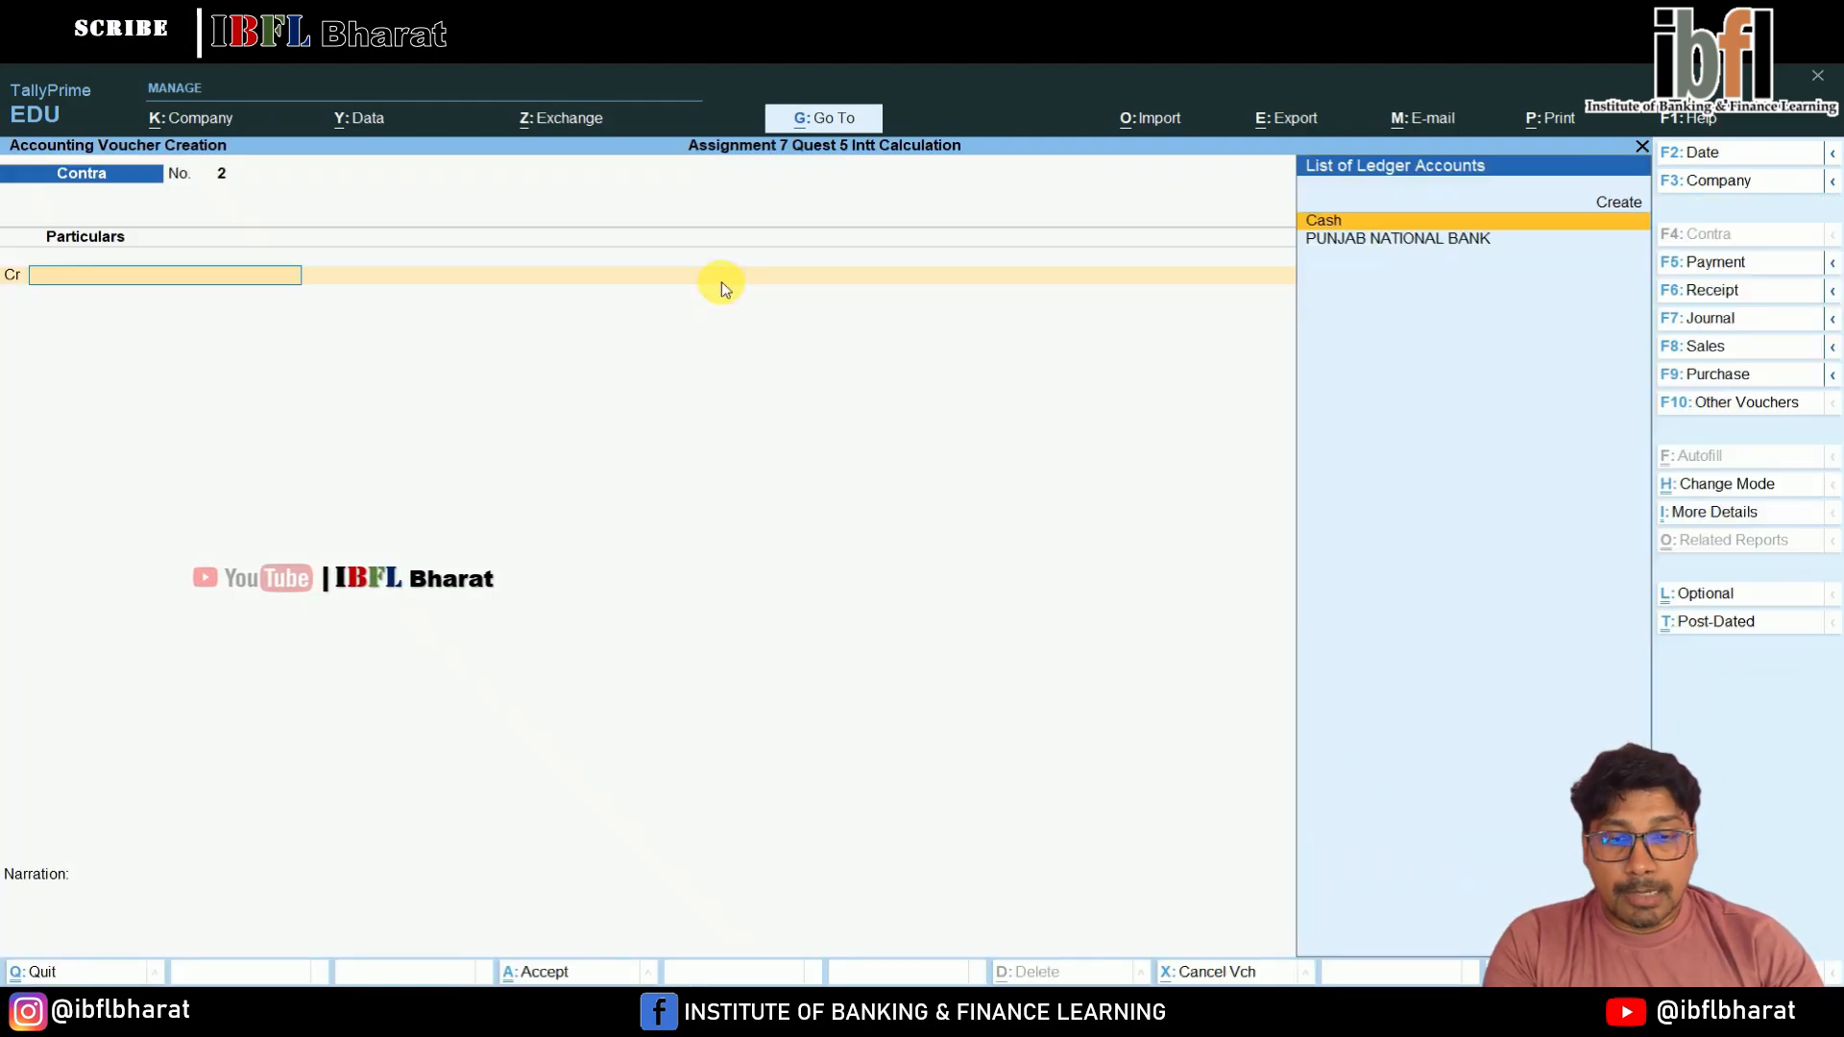
Switch to a Debit Note voucher with the COMPOUND INTEREST class and set its date to 1-May-24
key("F10")
key("Down")
key("Down")
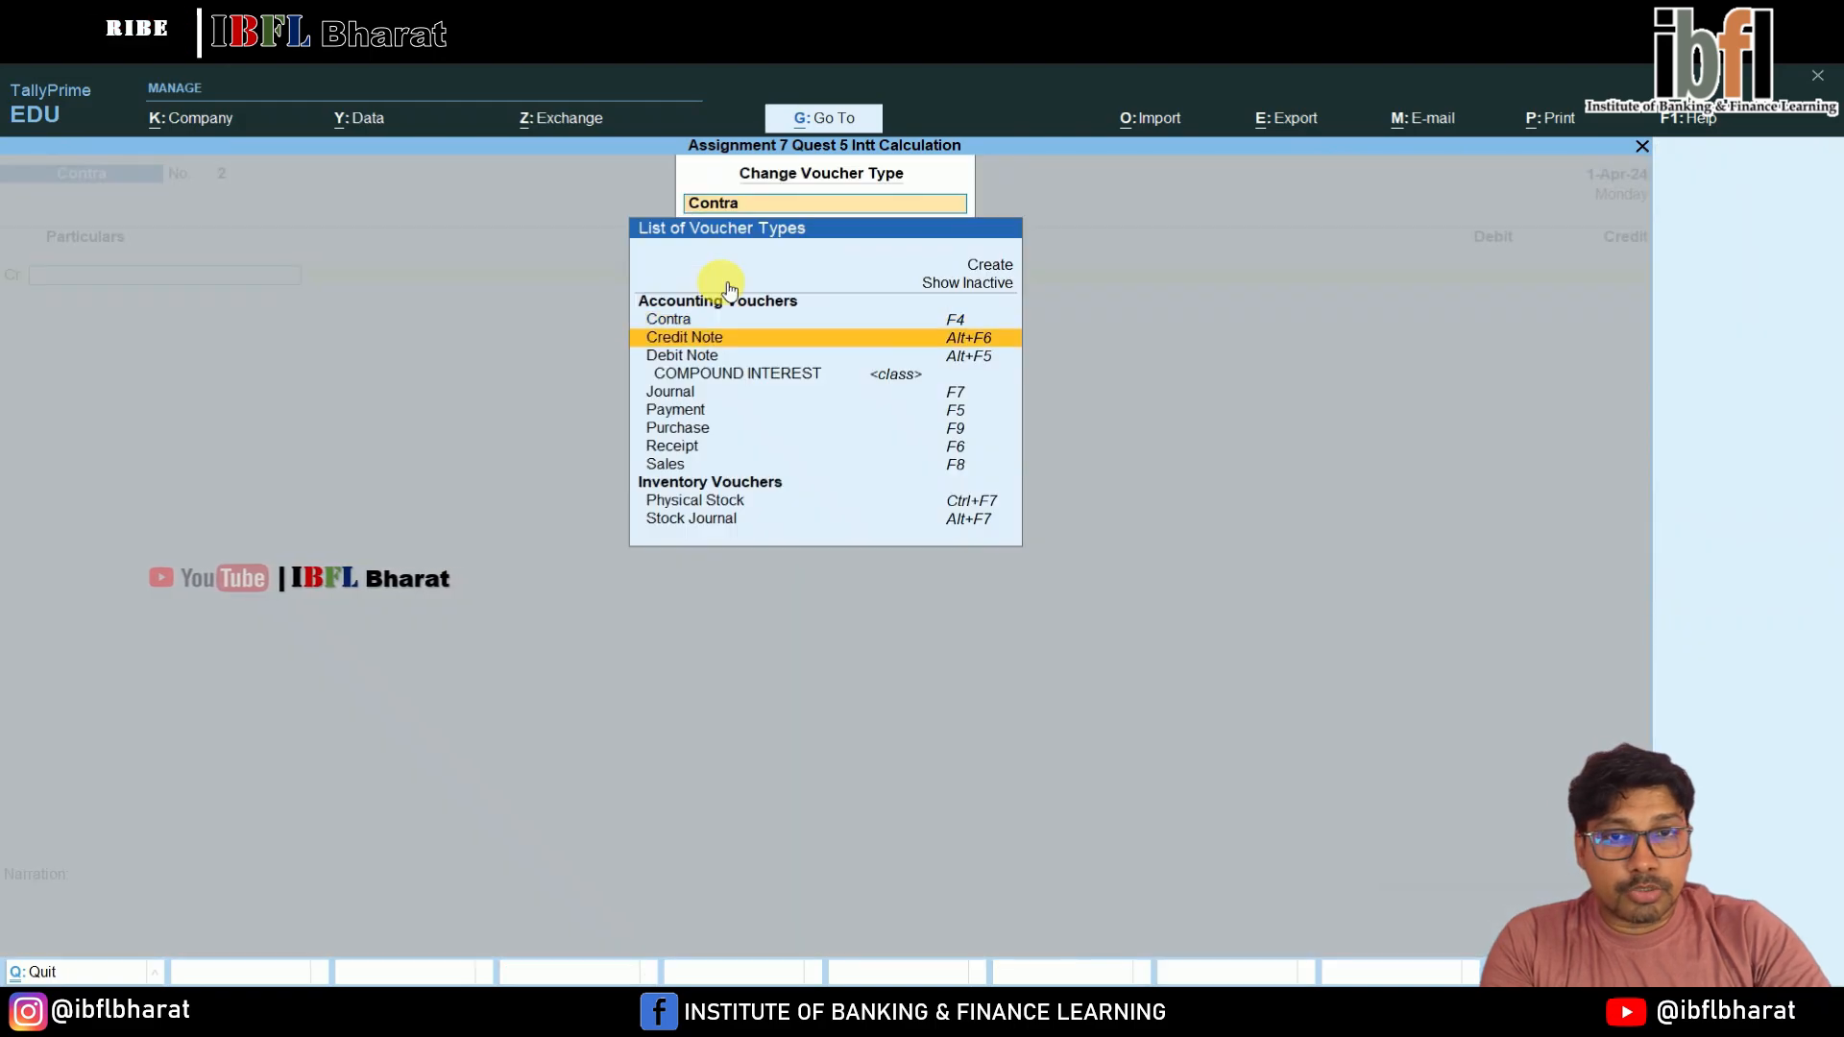
key("Down")
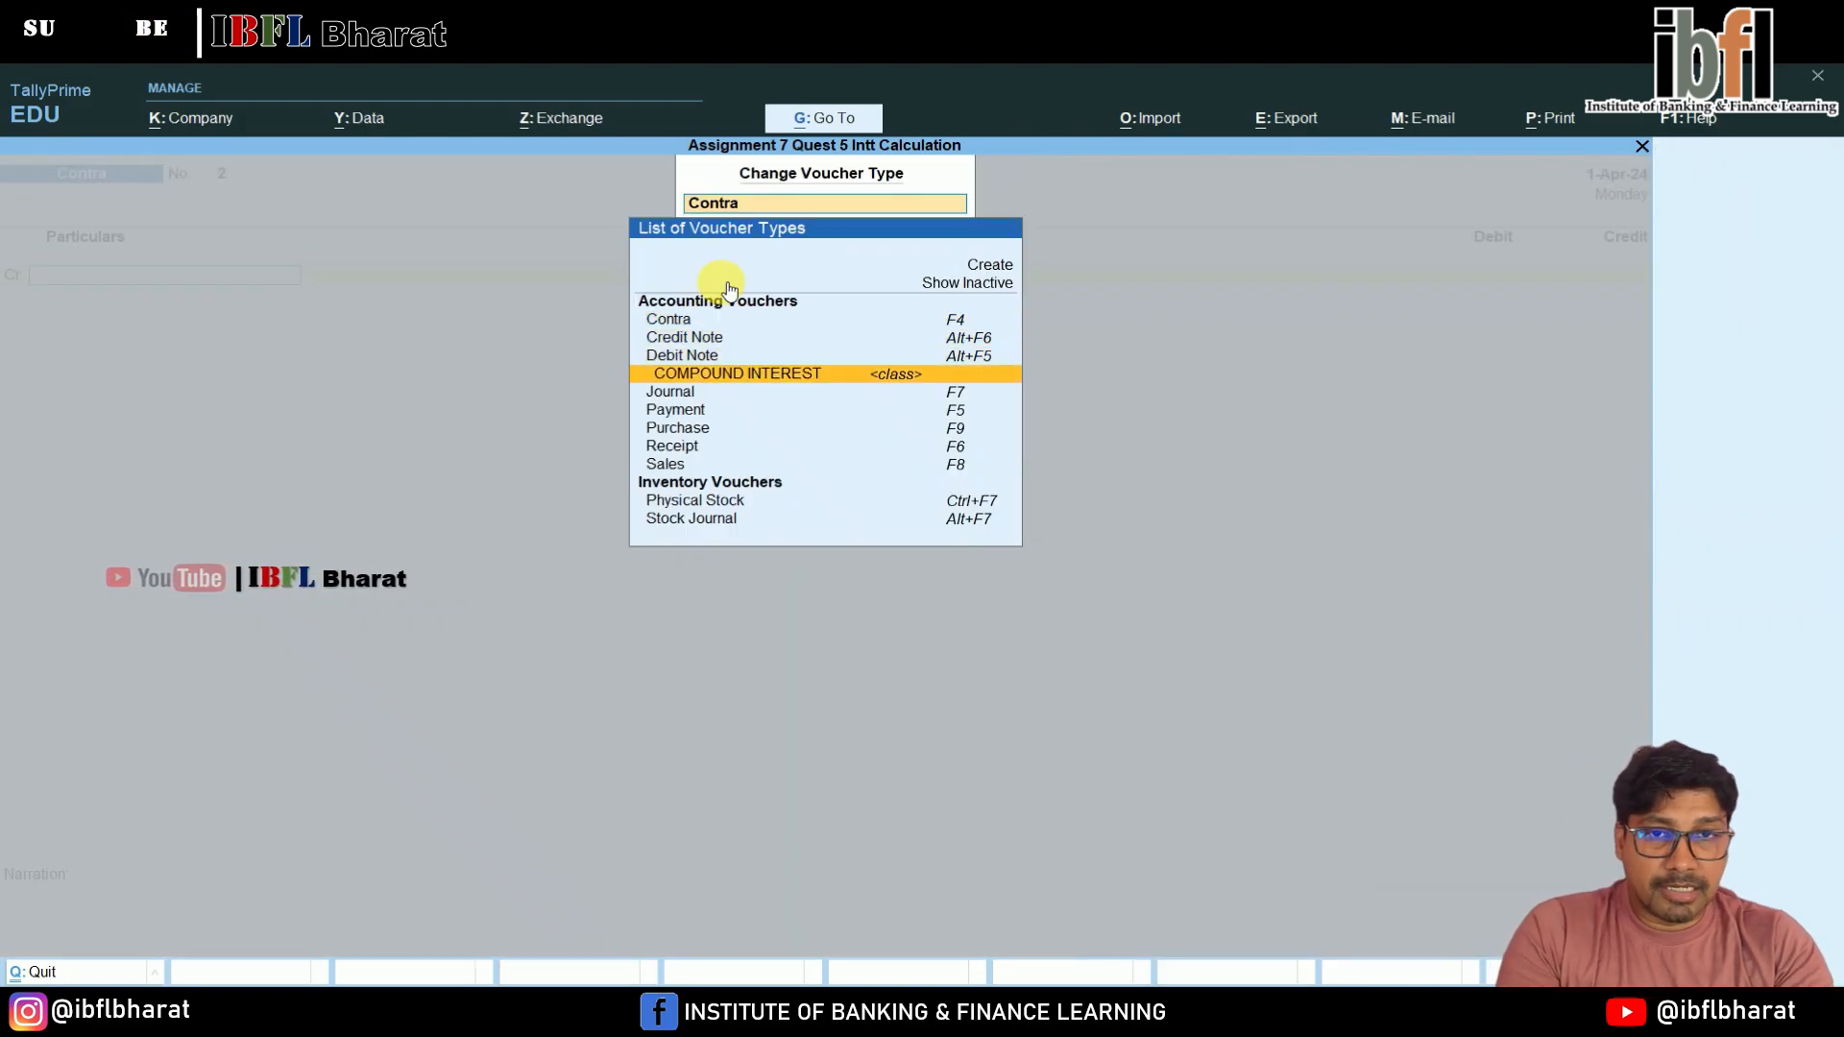
key("Return")
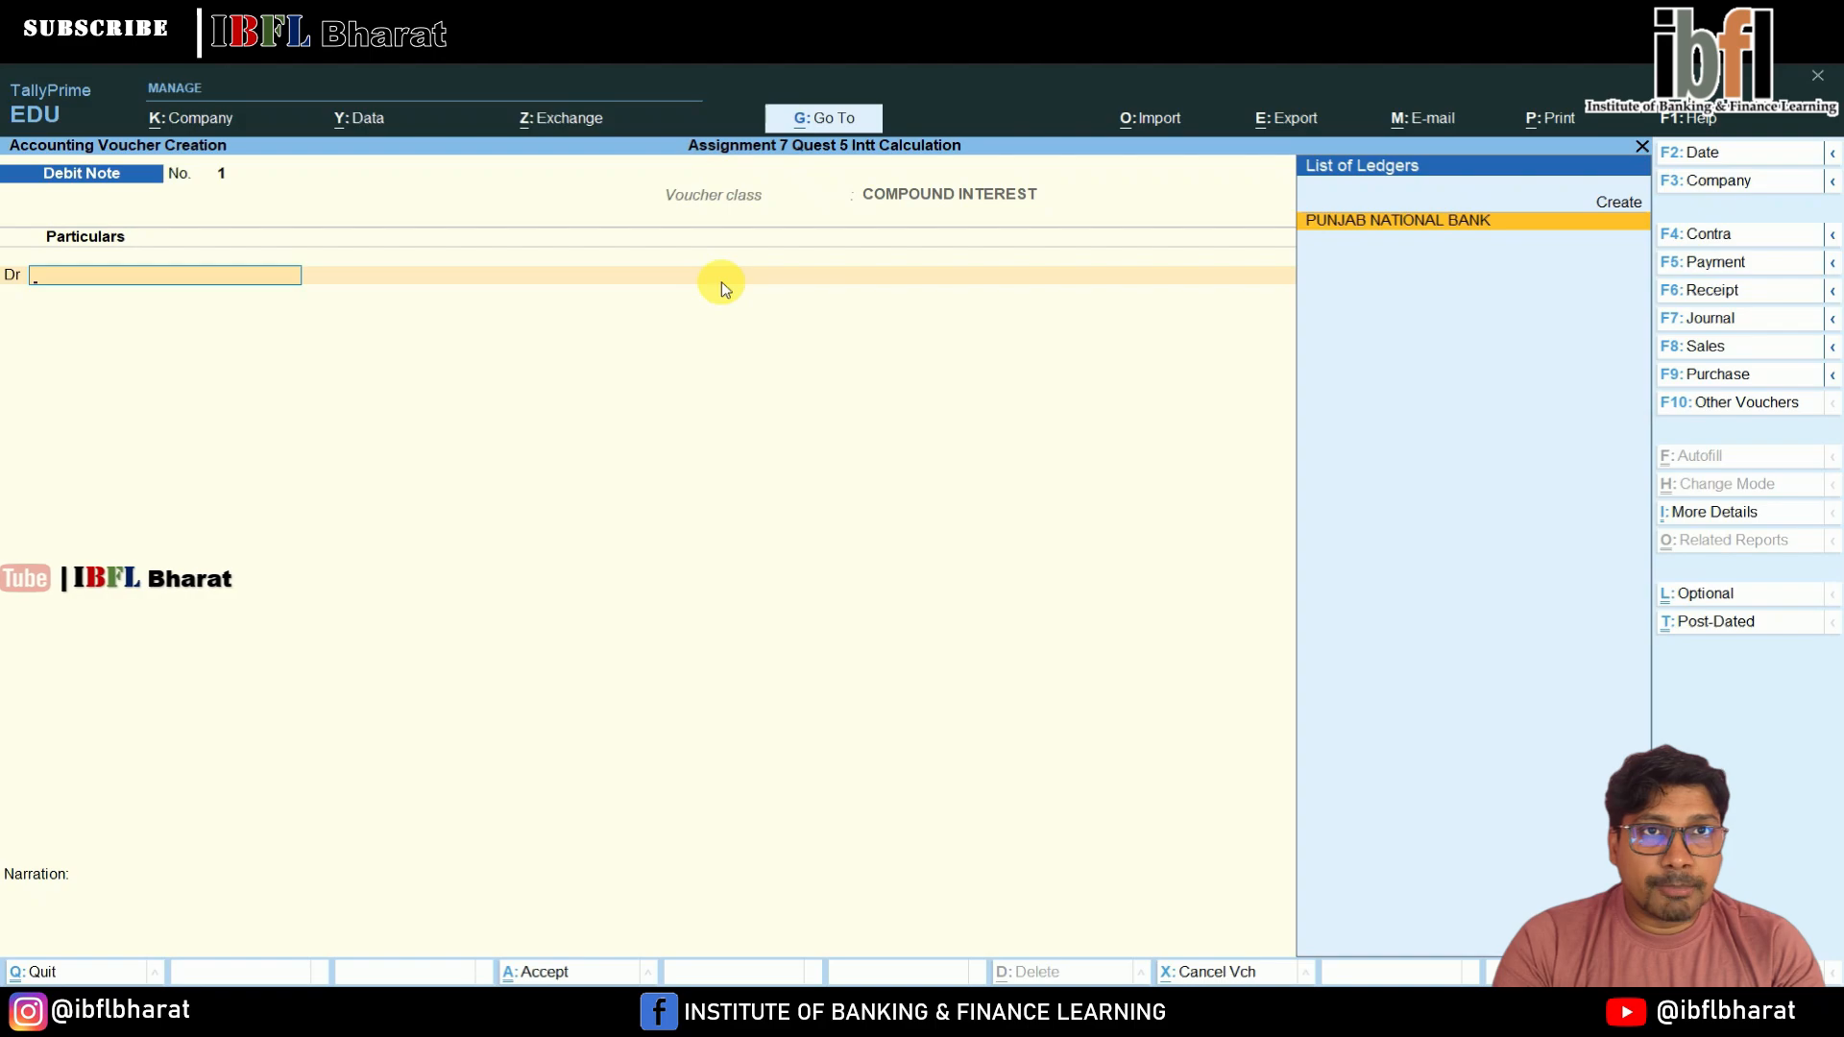
key("F2")
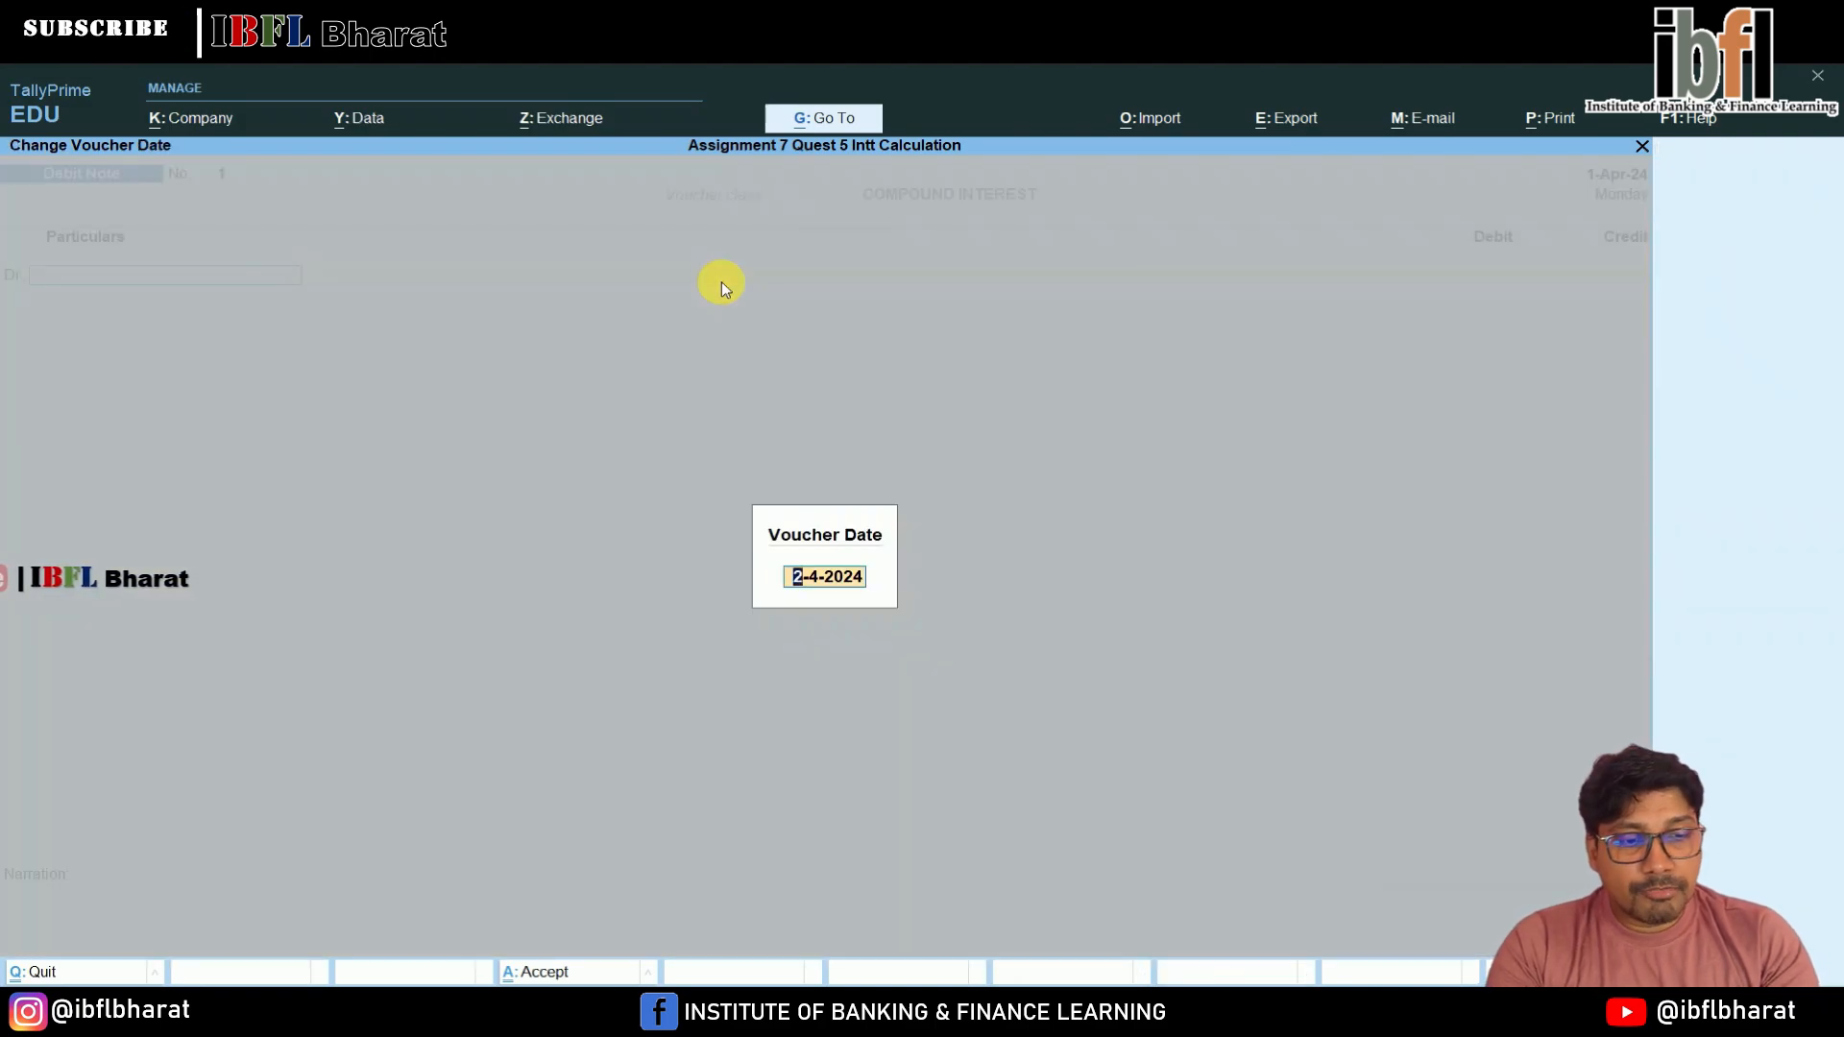
type("1.5")
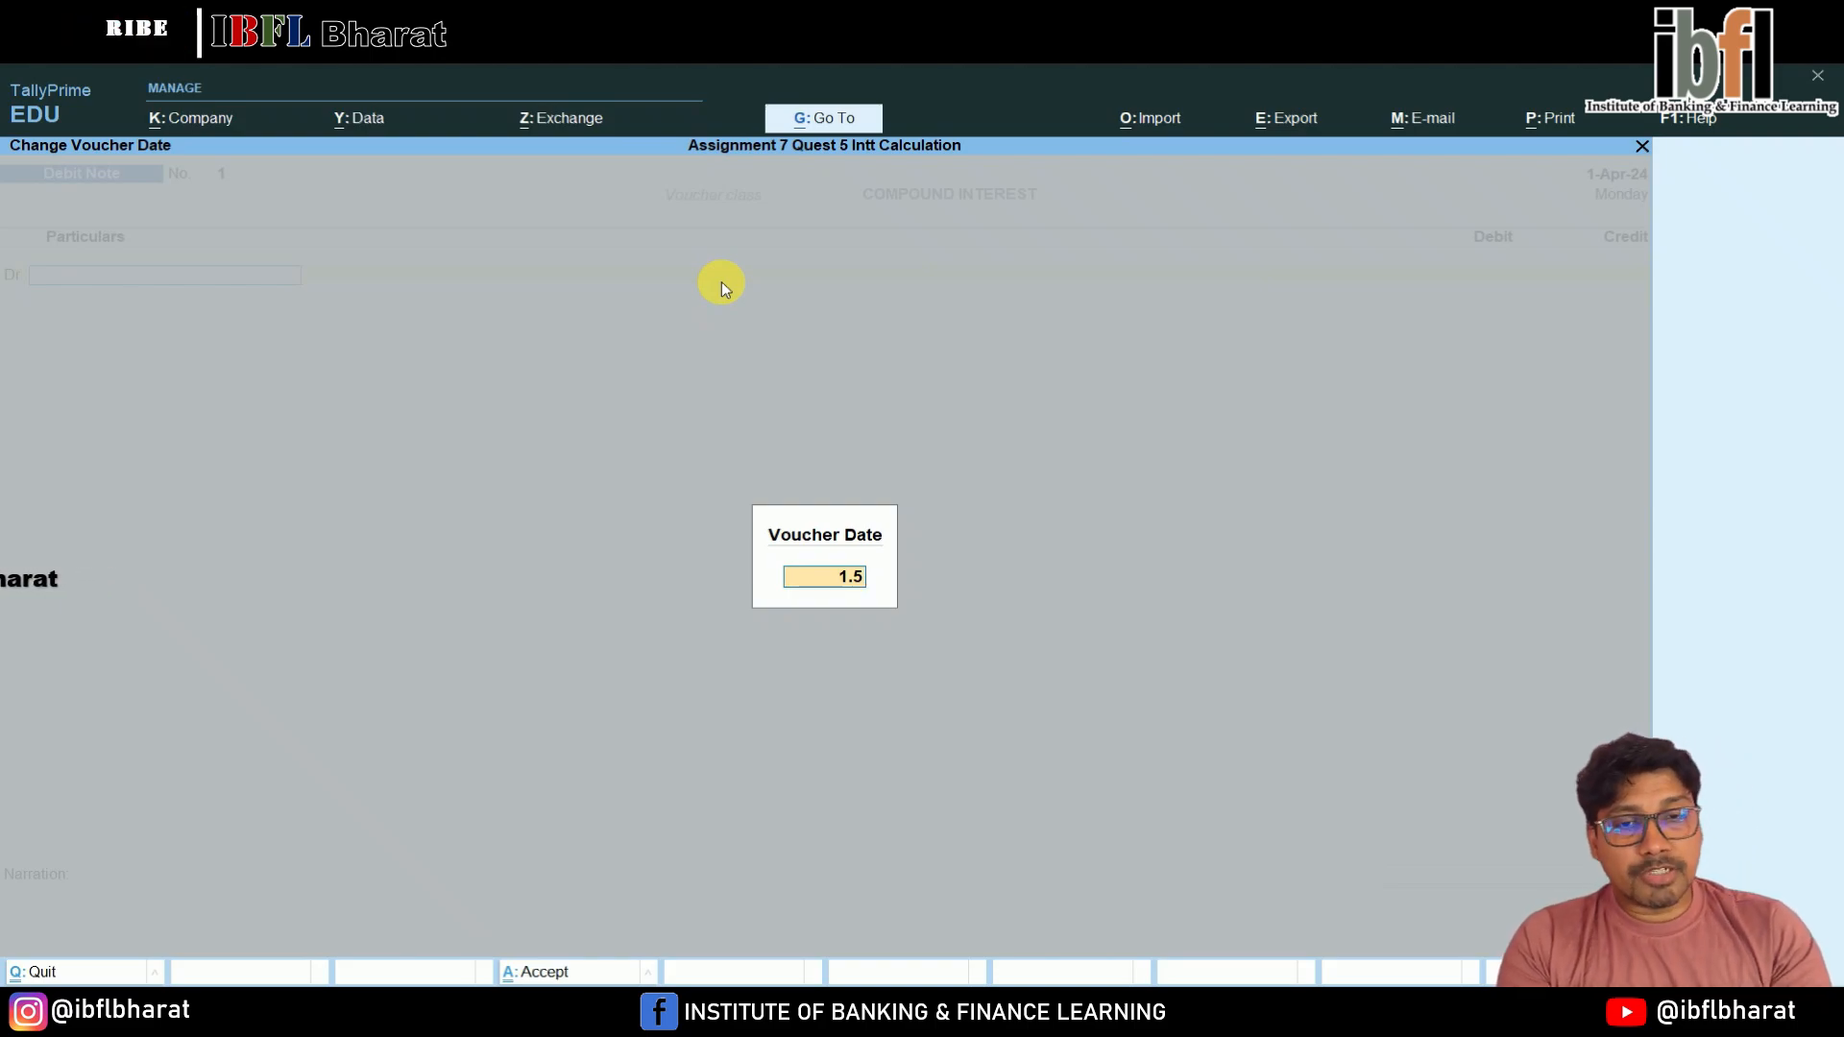
key("Return")
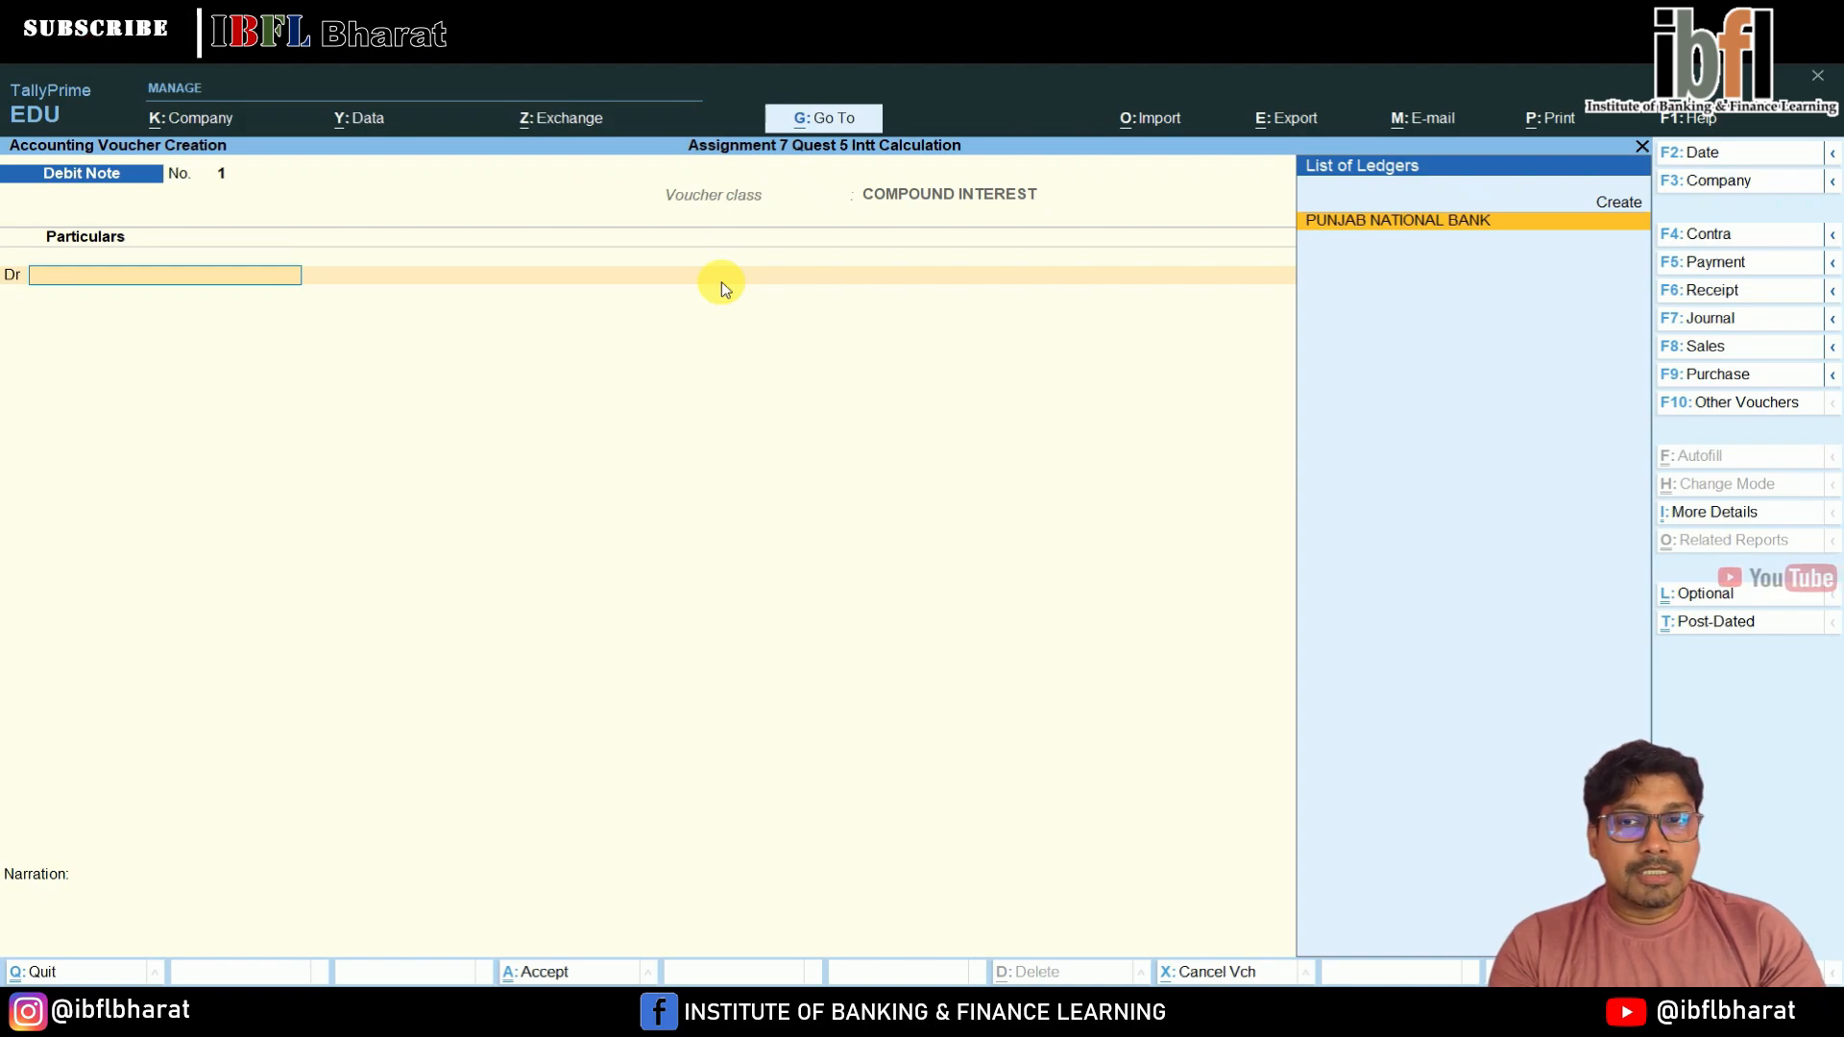
Debit PUNJAB NATIONAL BANK with the calculated interest, leaving the dispatch details blank and keeping the default party details
key("Return")
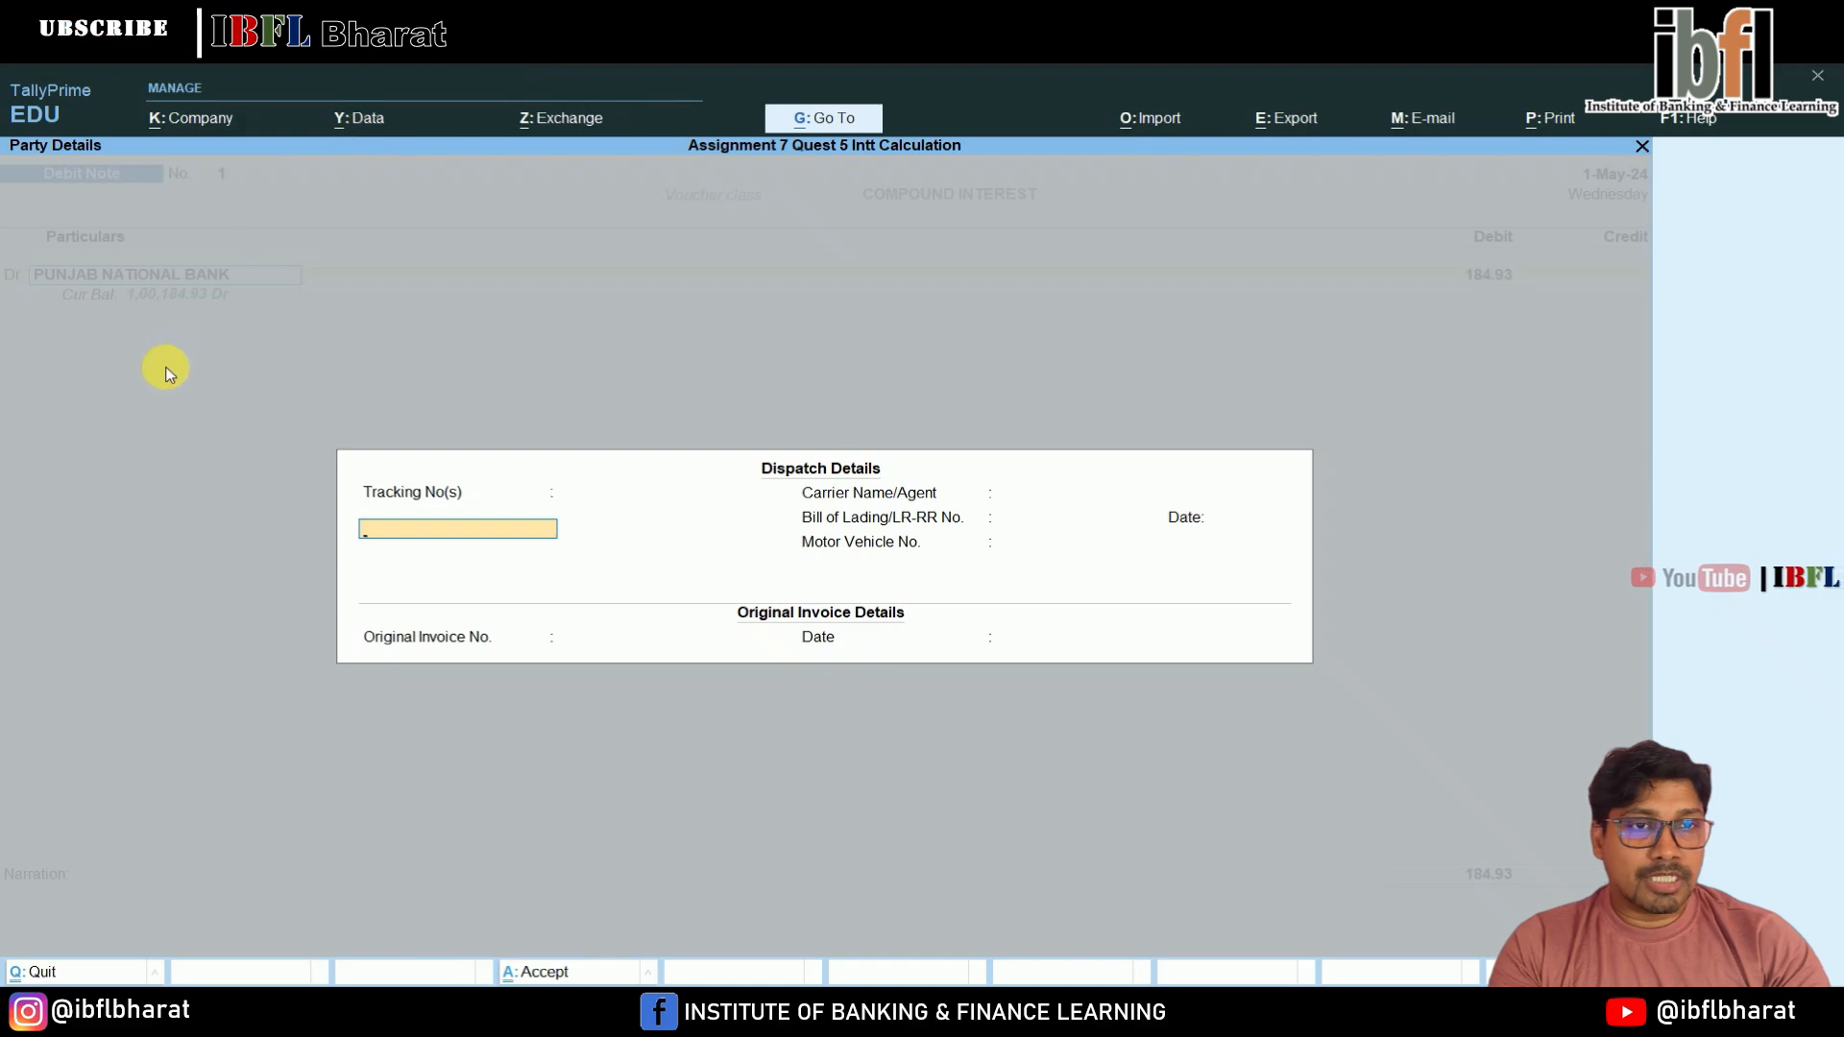
key("Return")
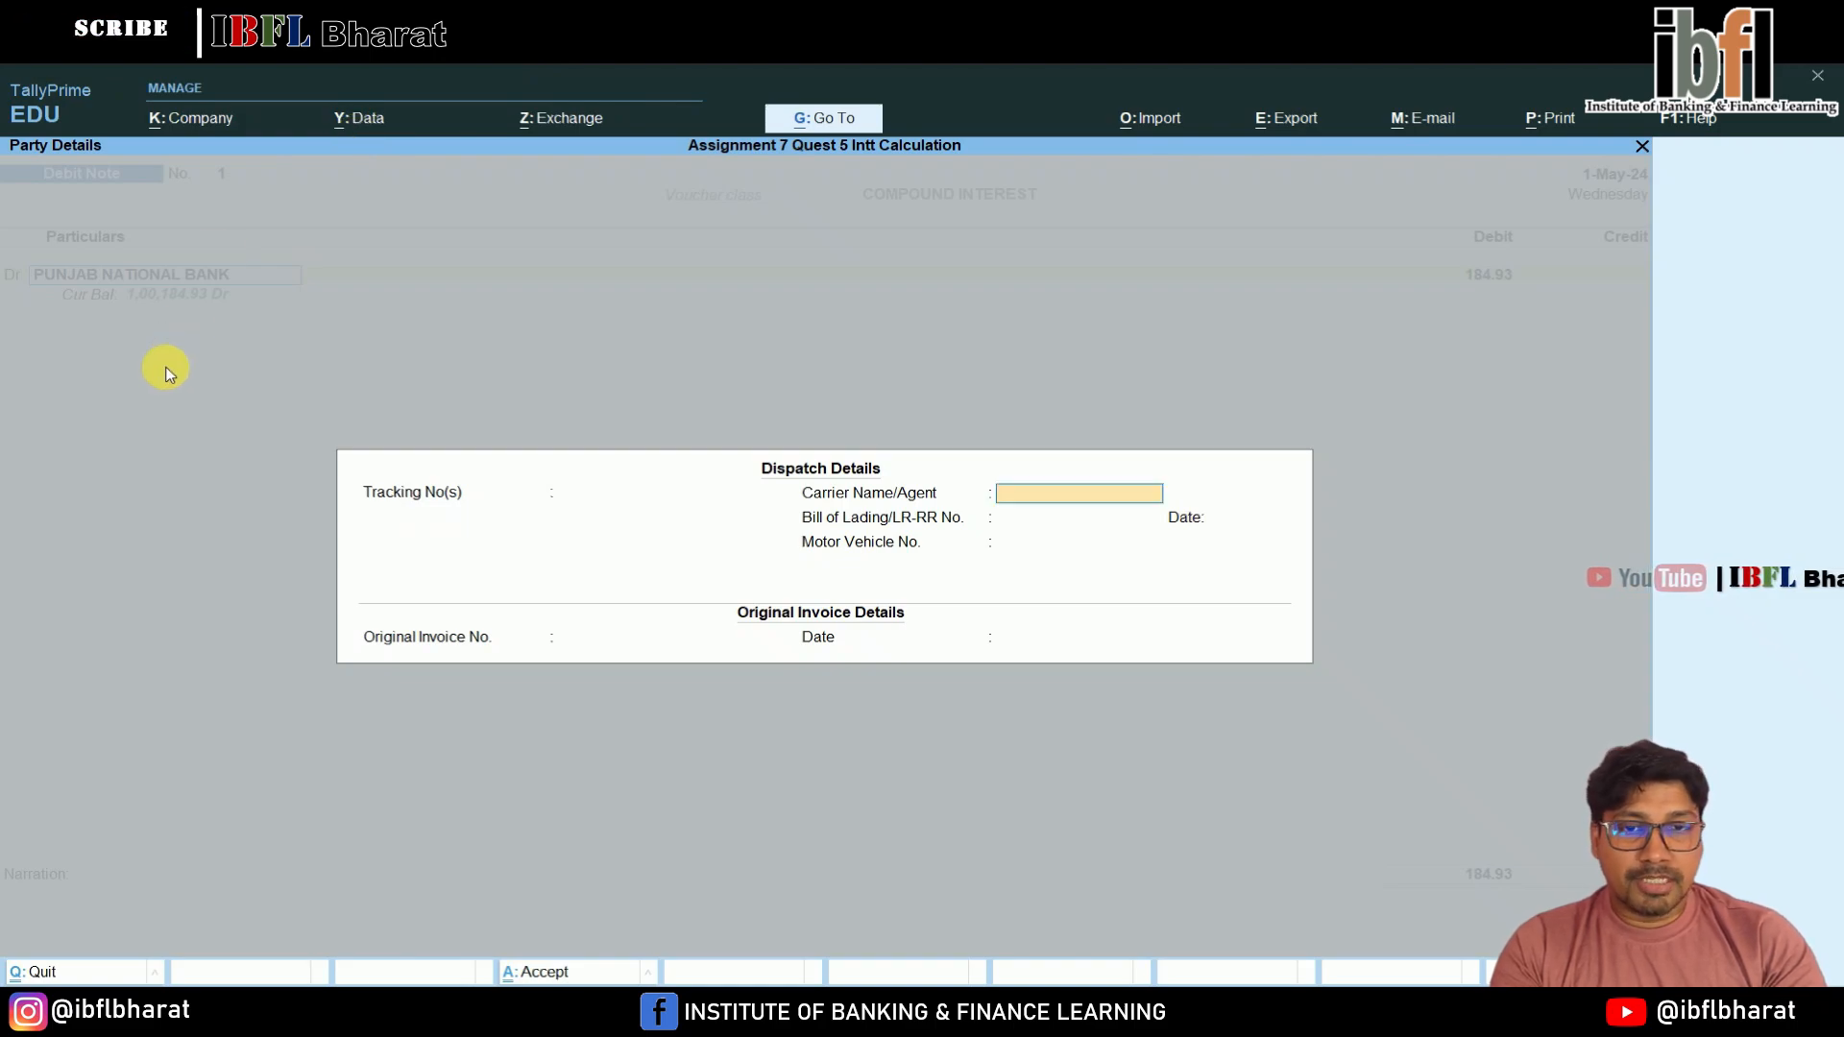
key("Return")
key("Return")
key("Return")
key("Return")
key("Return")
key("Return")
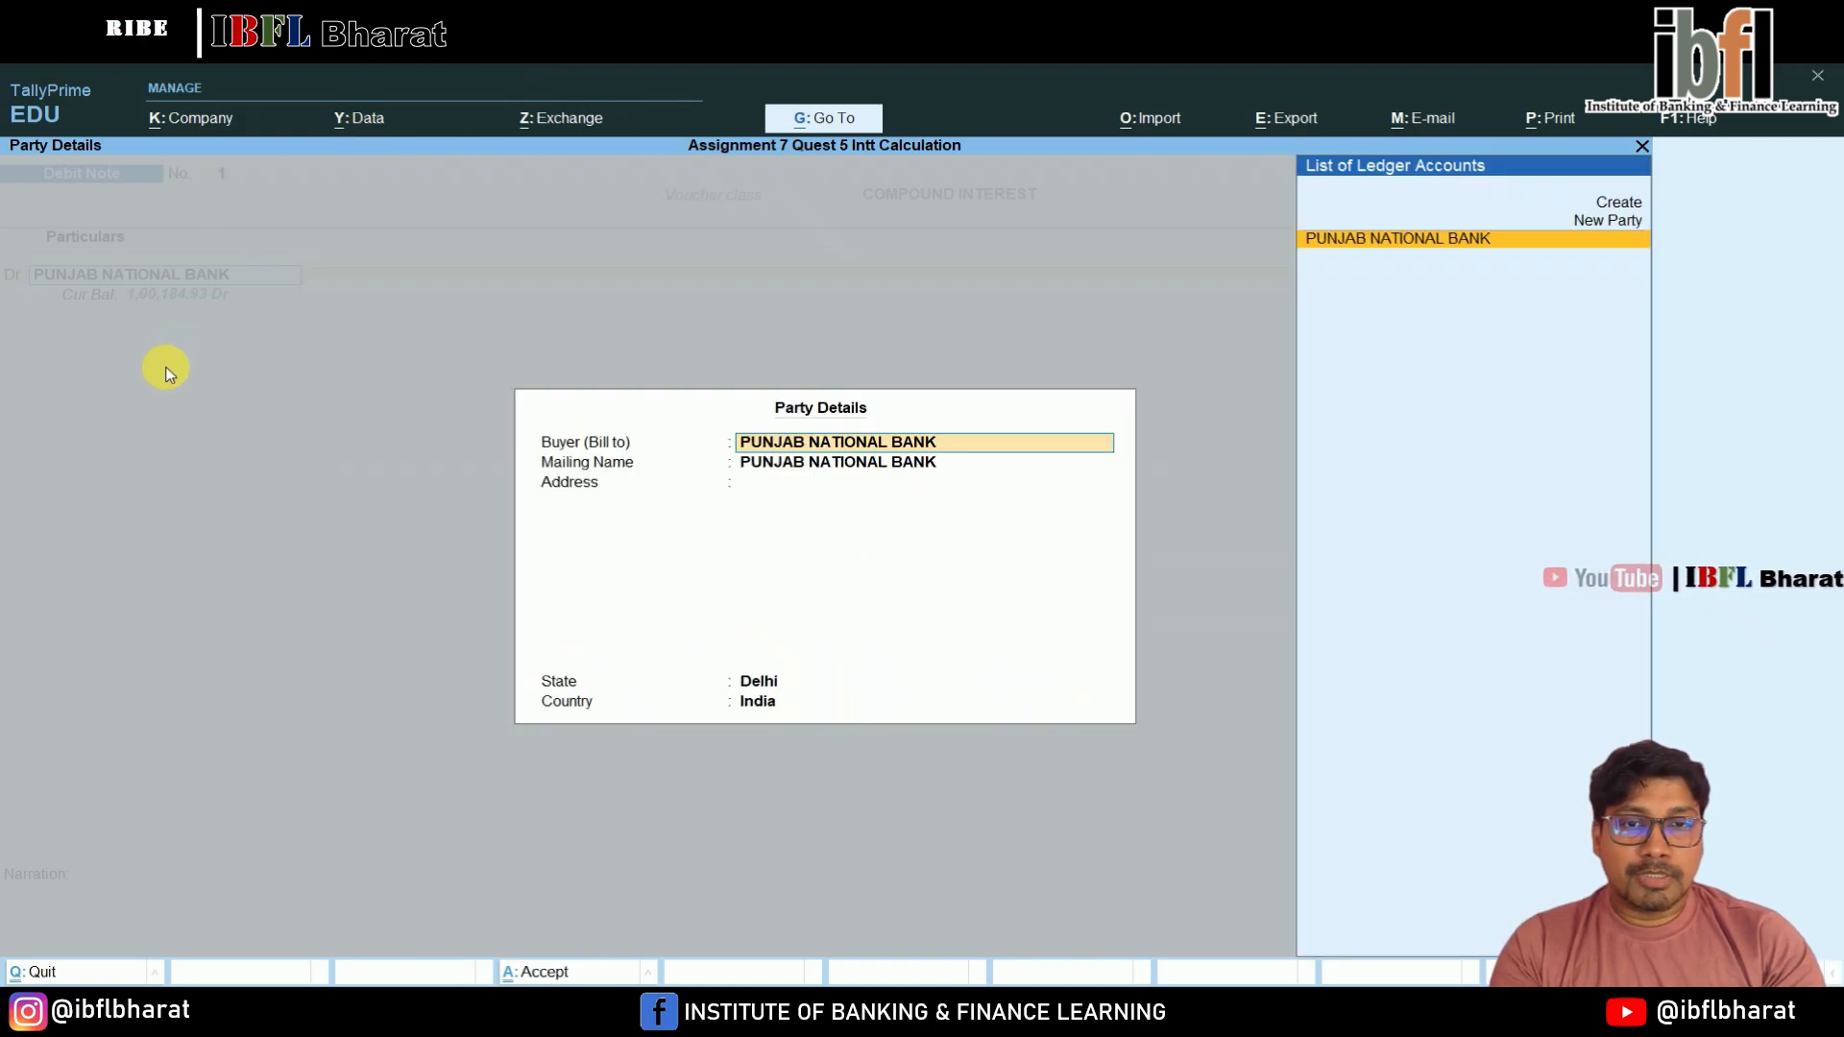
key("Return")
key("Return")
key("Return")
key("Return")
key("Return")
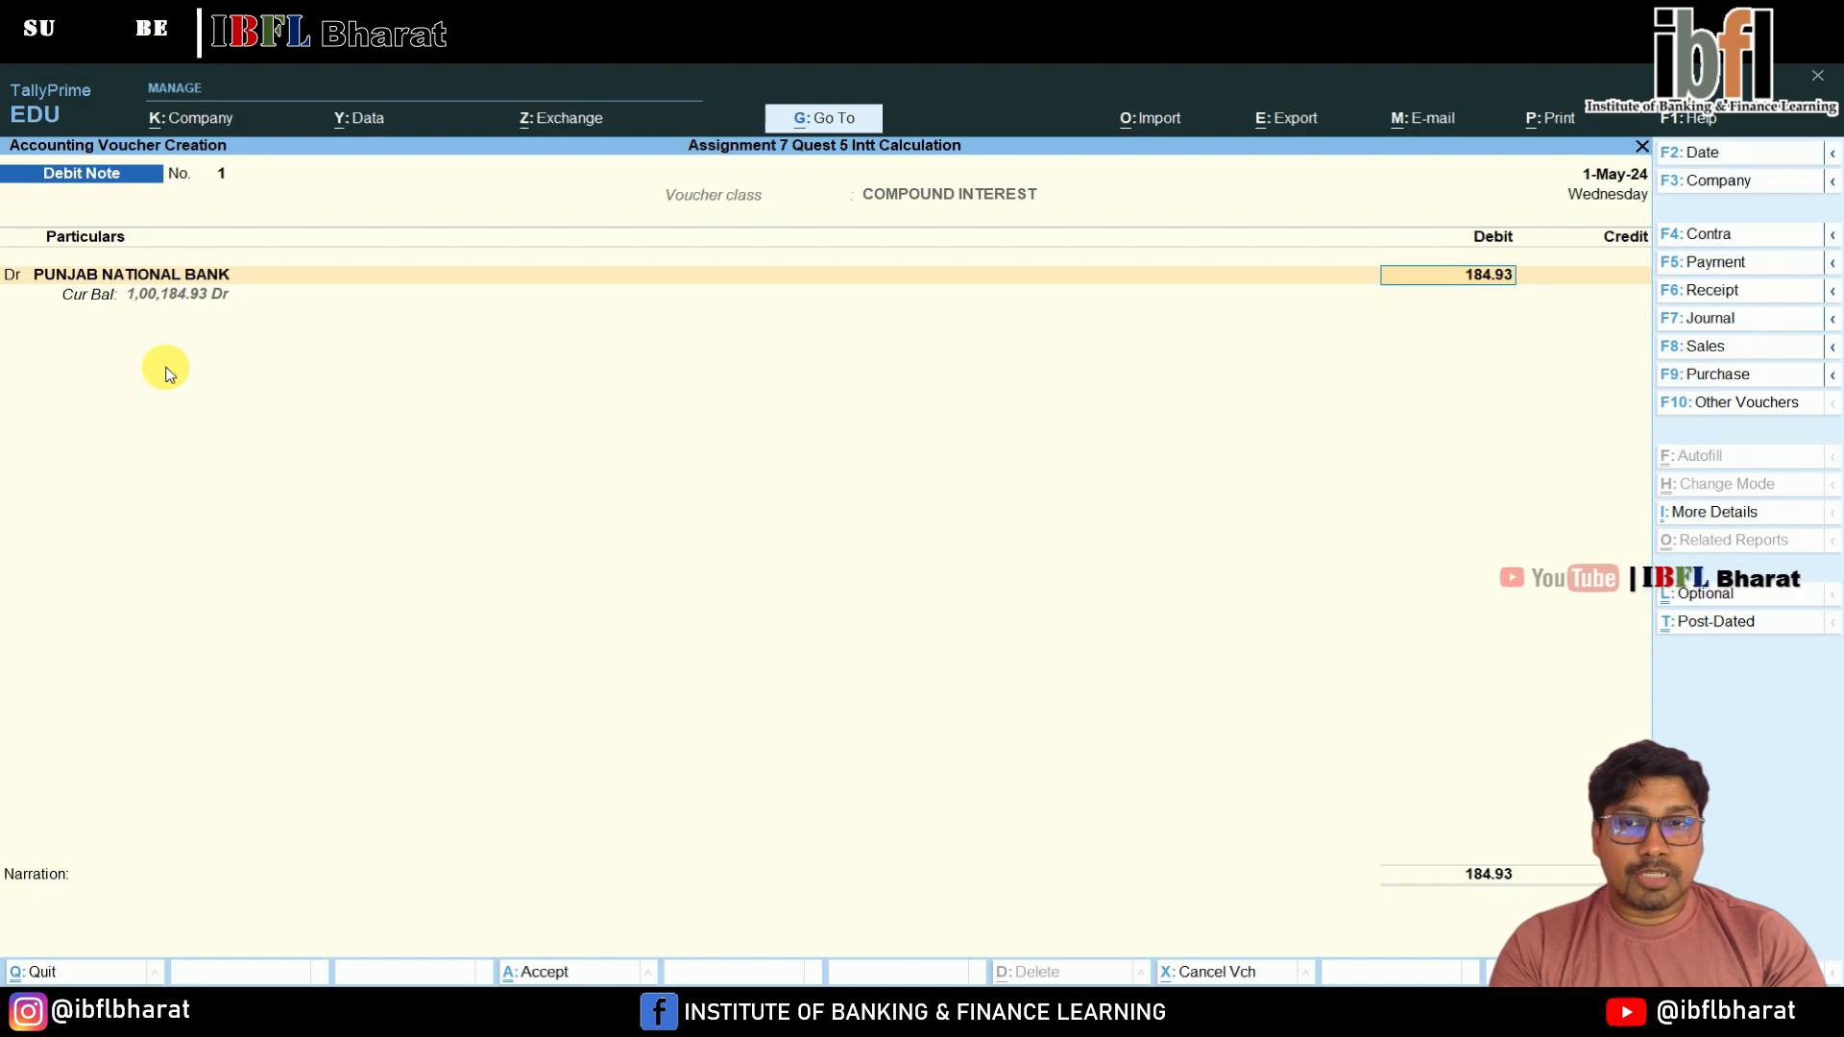
key("Return")
key("Return")
key("Return")
key("Return")
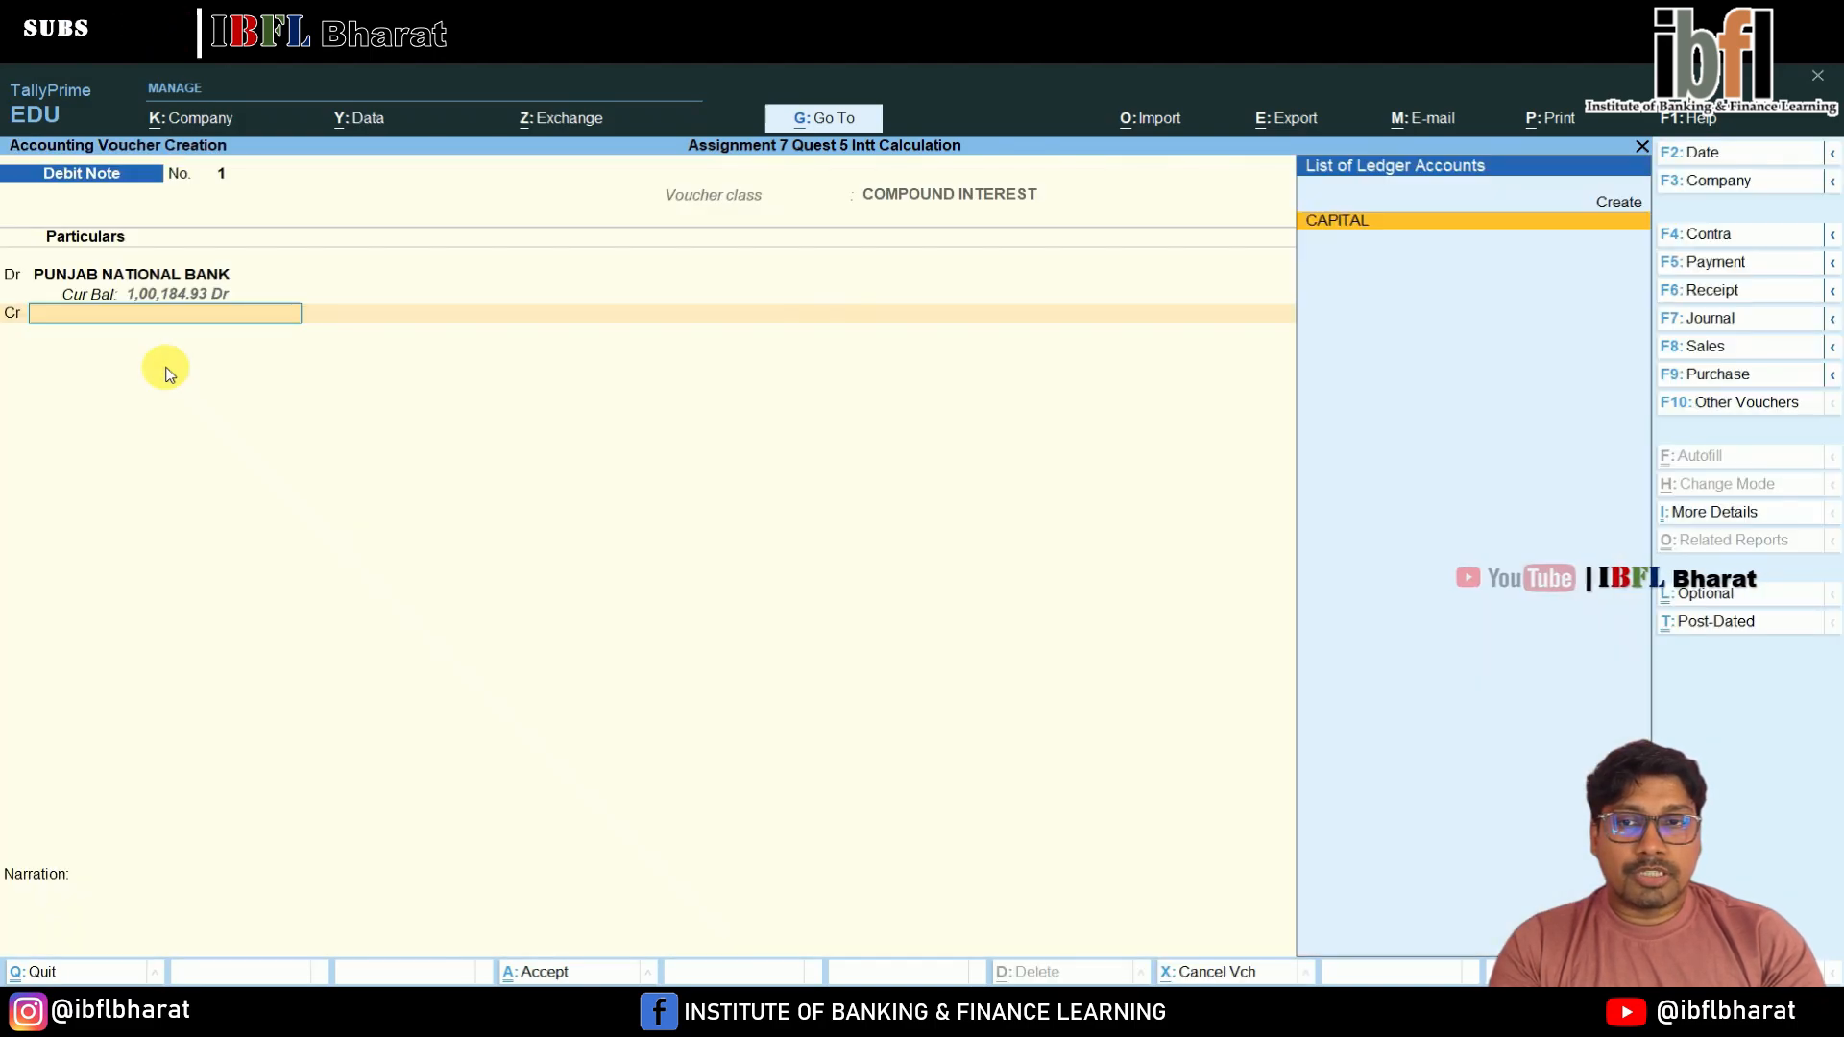
Create a ledger named INTT RECEIVABLE under Current Assets for the voucher's credit line
key("Return")
key("BackSpace")
key("alt+c")
type("I")
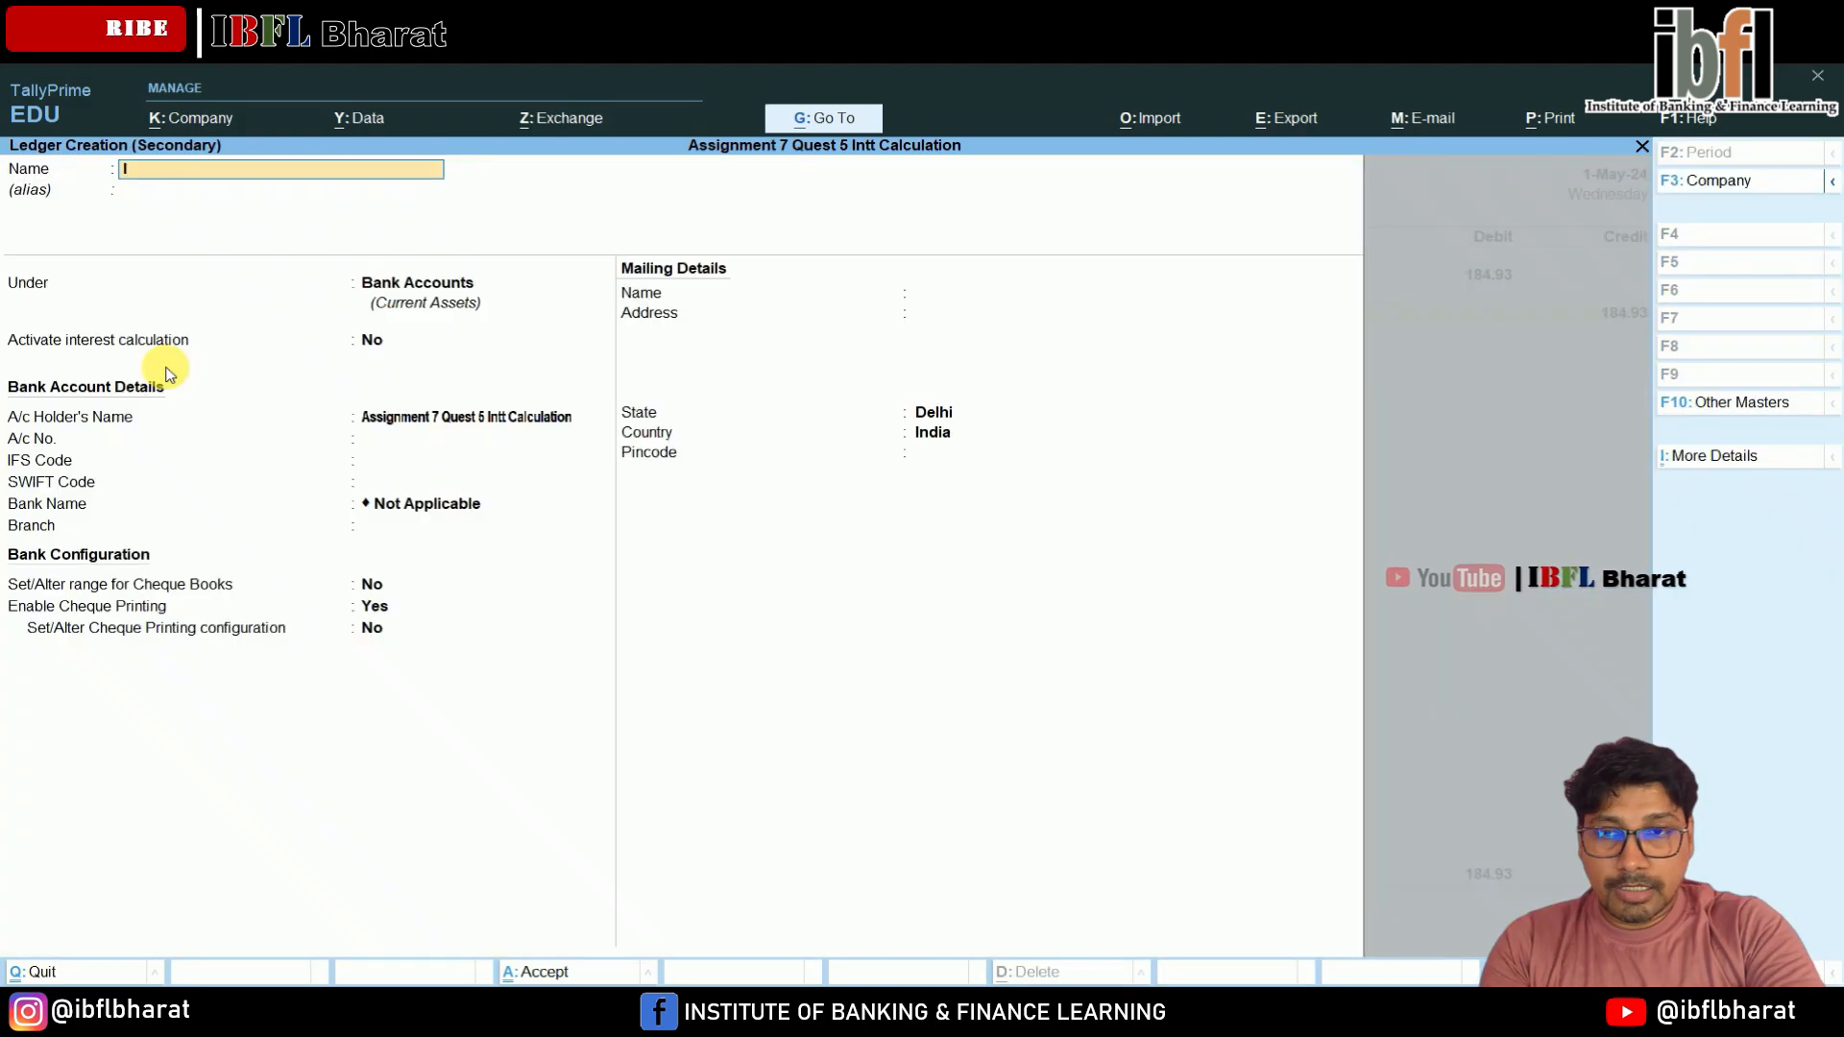
type("NTT RECEI")
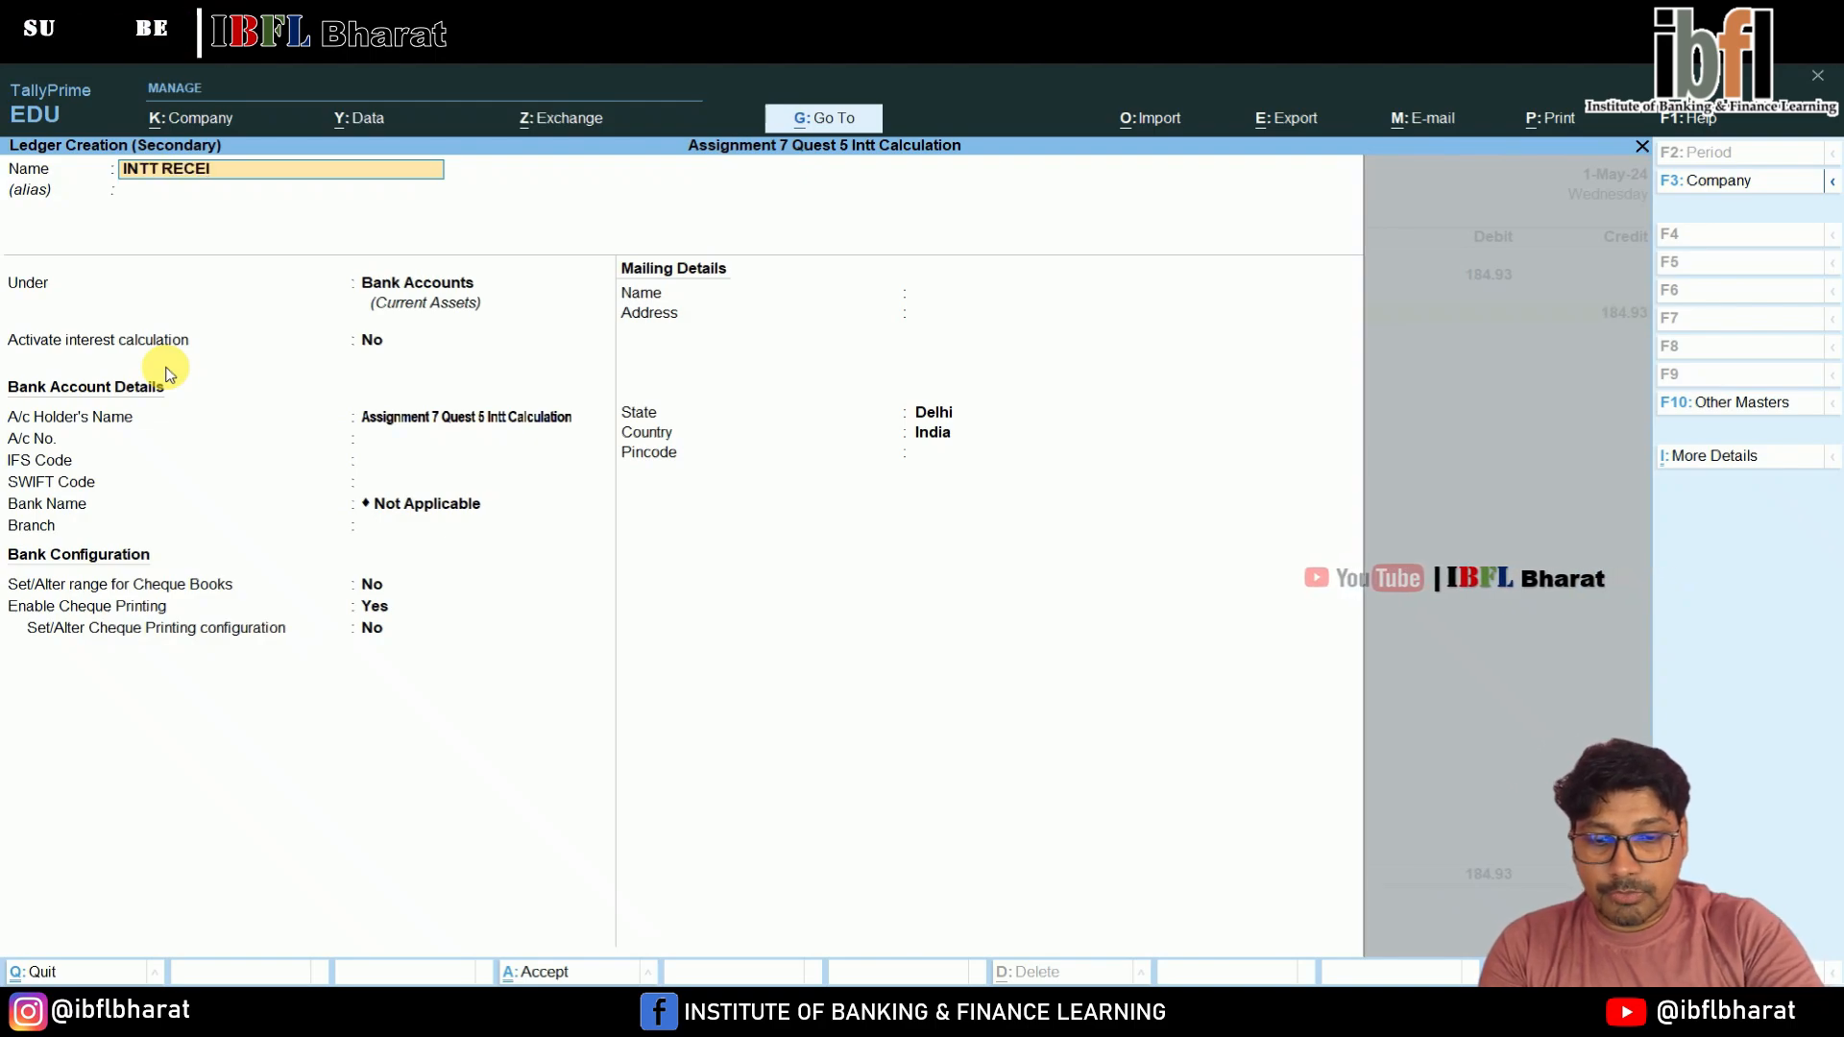
type("VABLE")
key("Return")
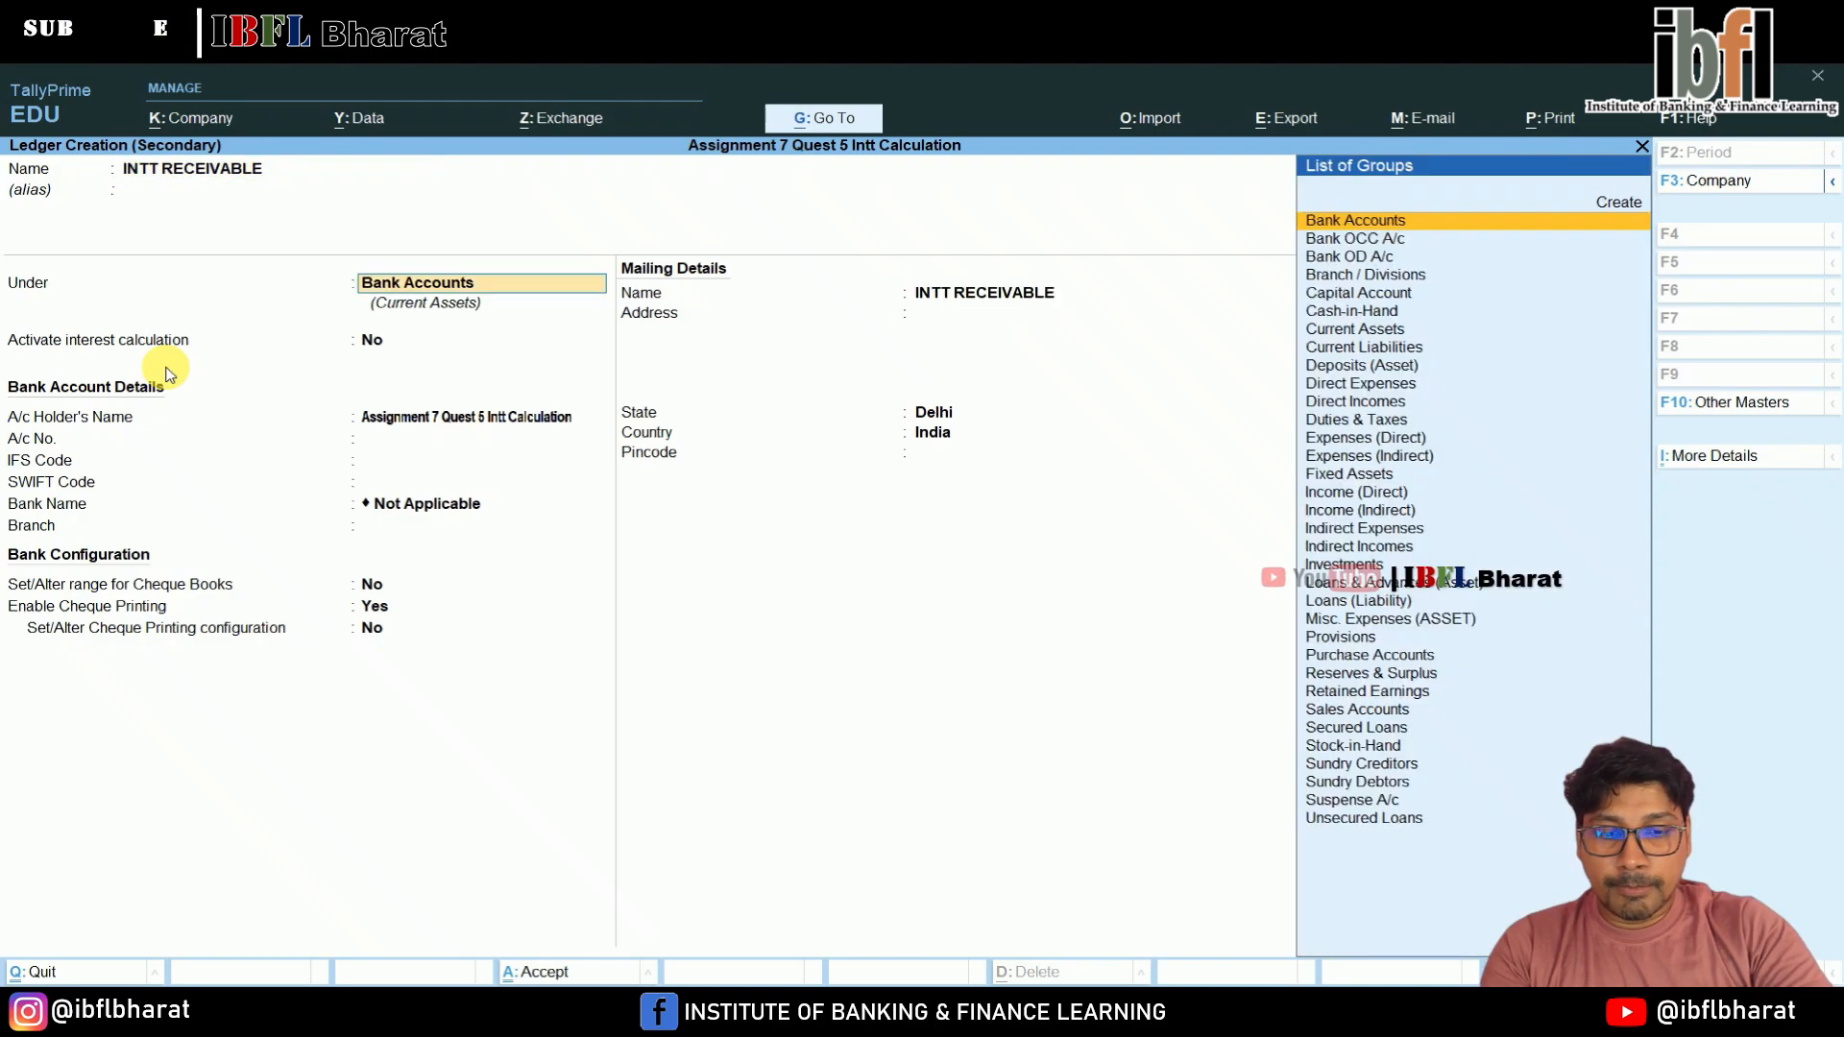
type("CURR")
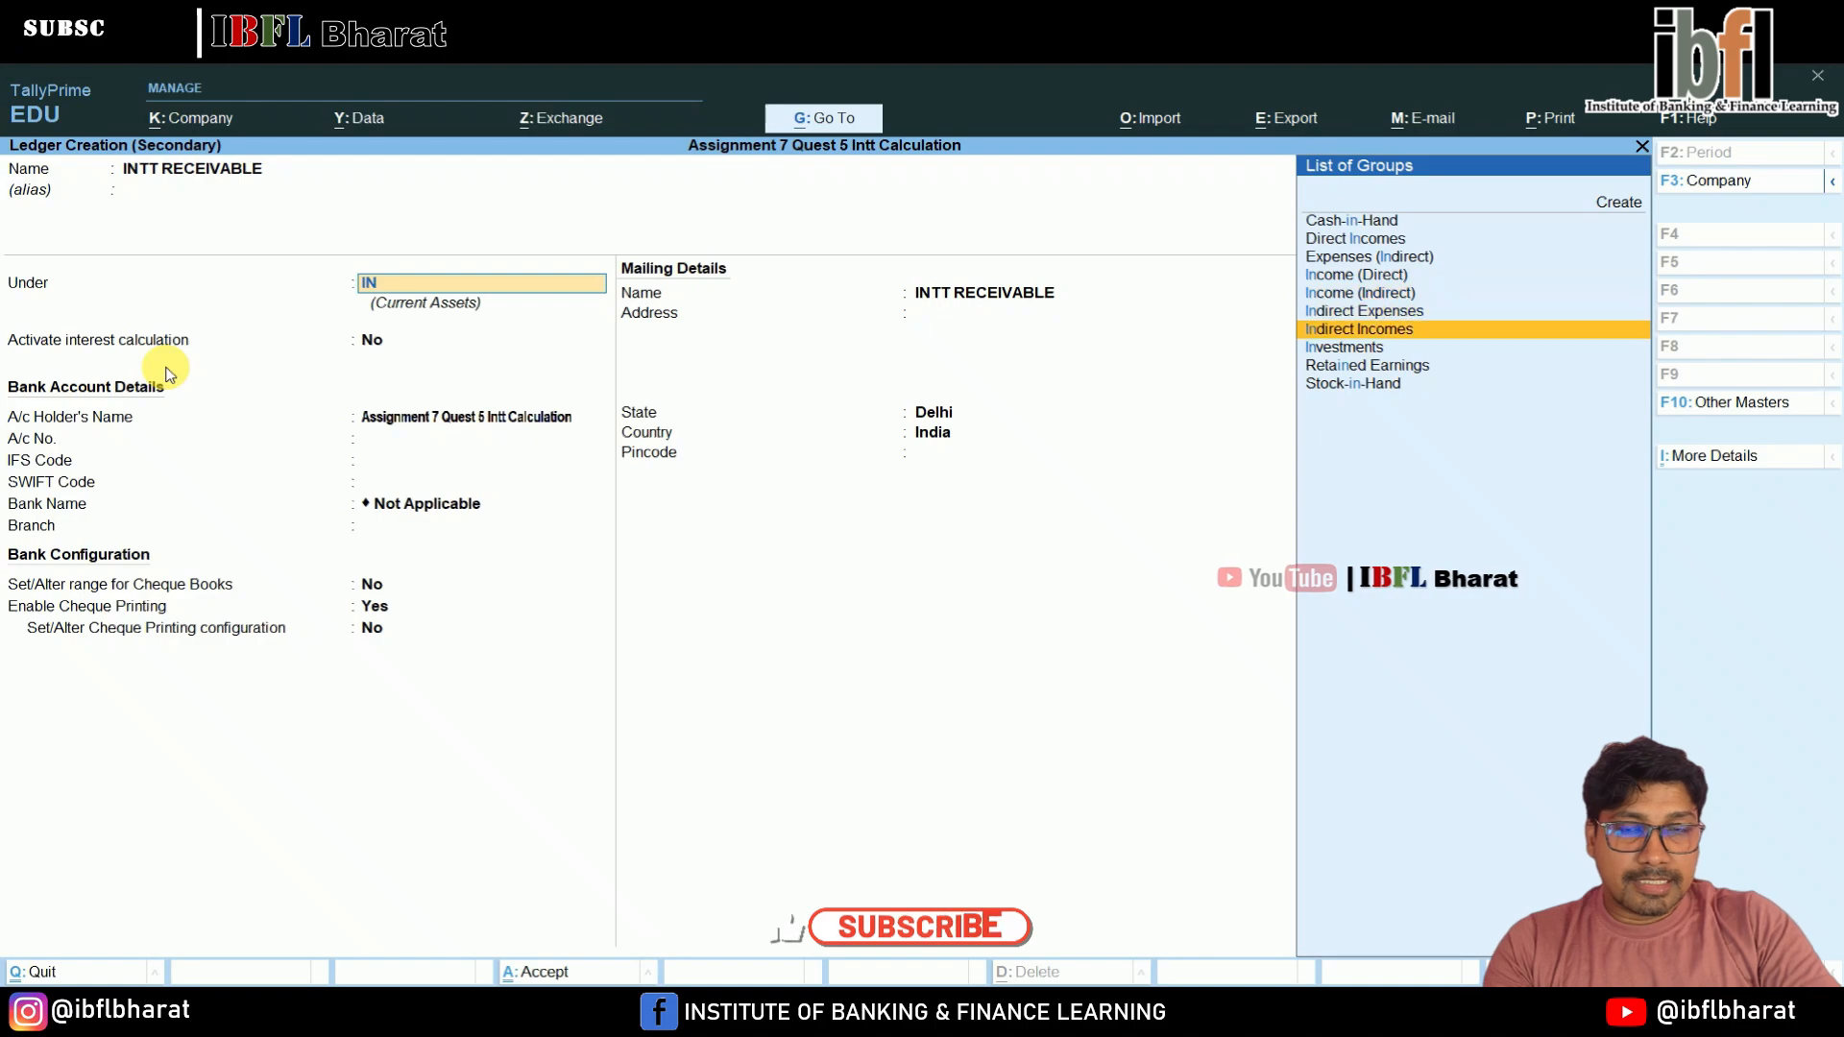
key("Return")
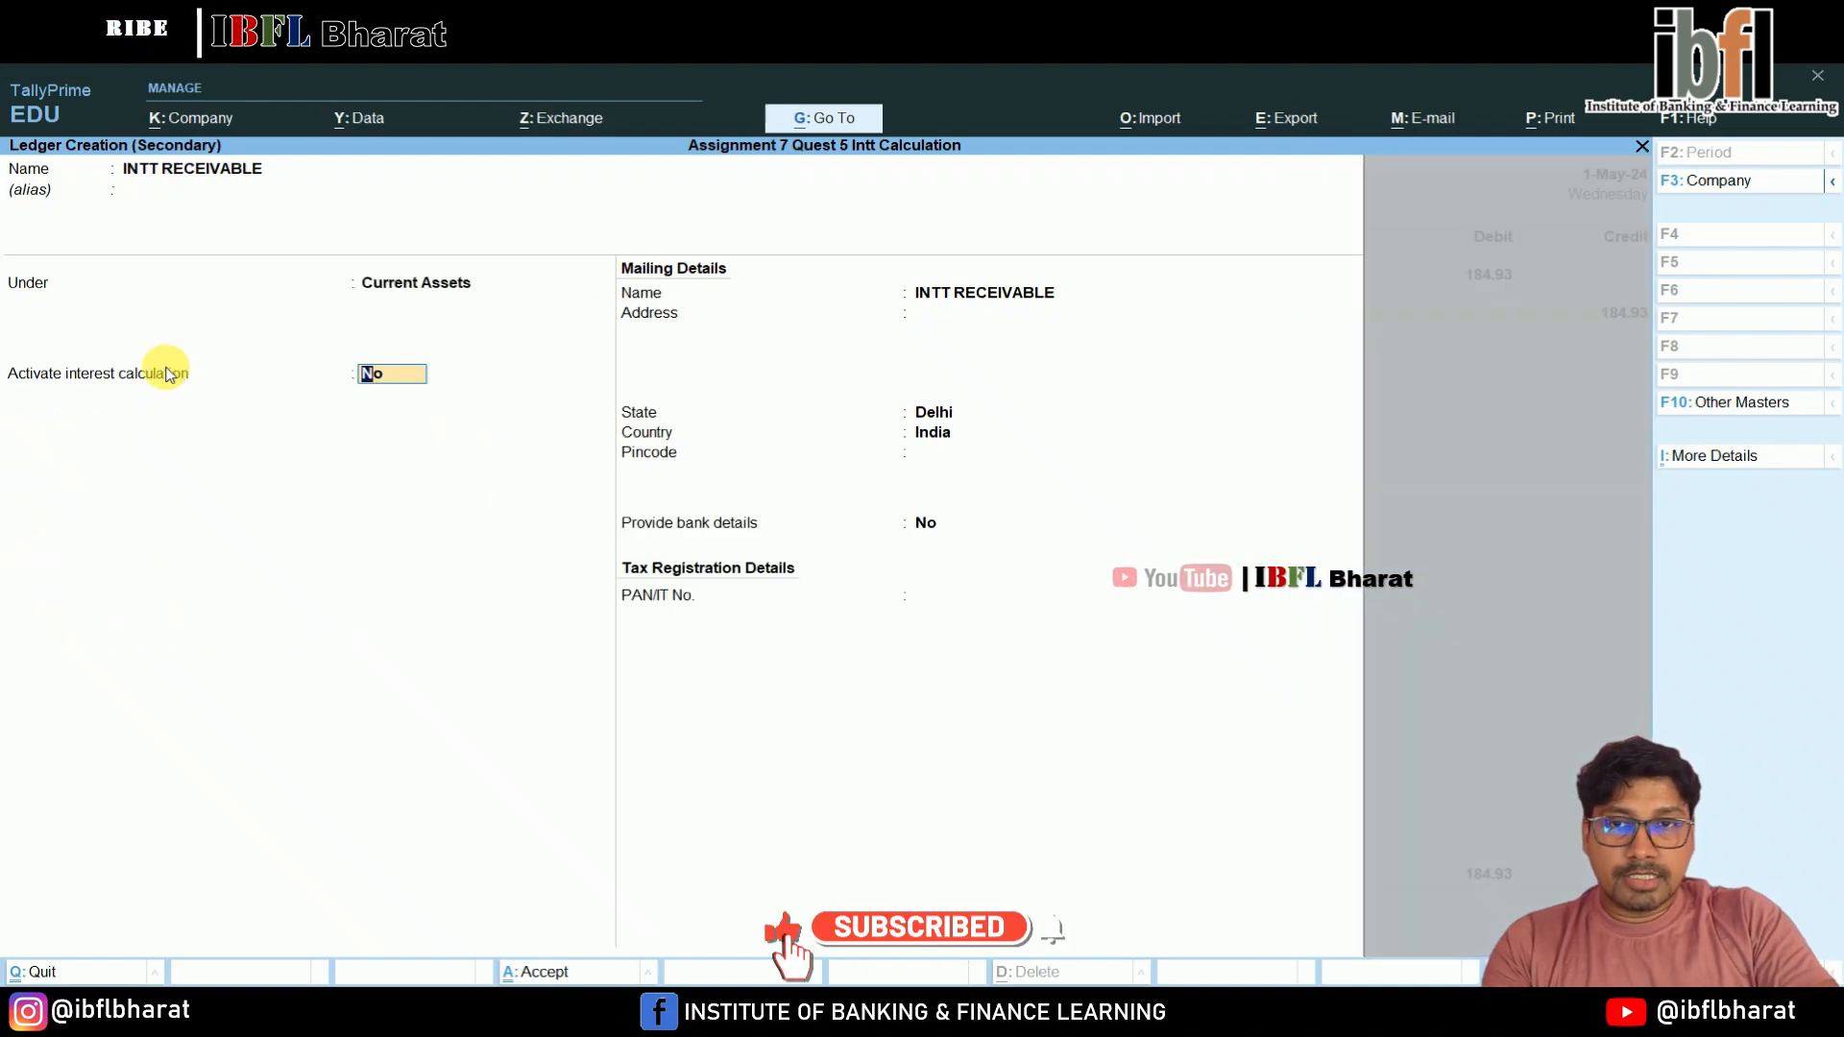
Activate interest calculation for the ledger at 2.25% per Calendar Year on All Balances, applicable from 1-Apr-24 to 31 March
type("y")
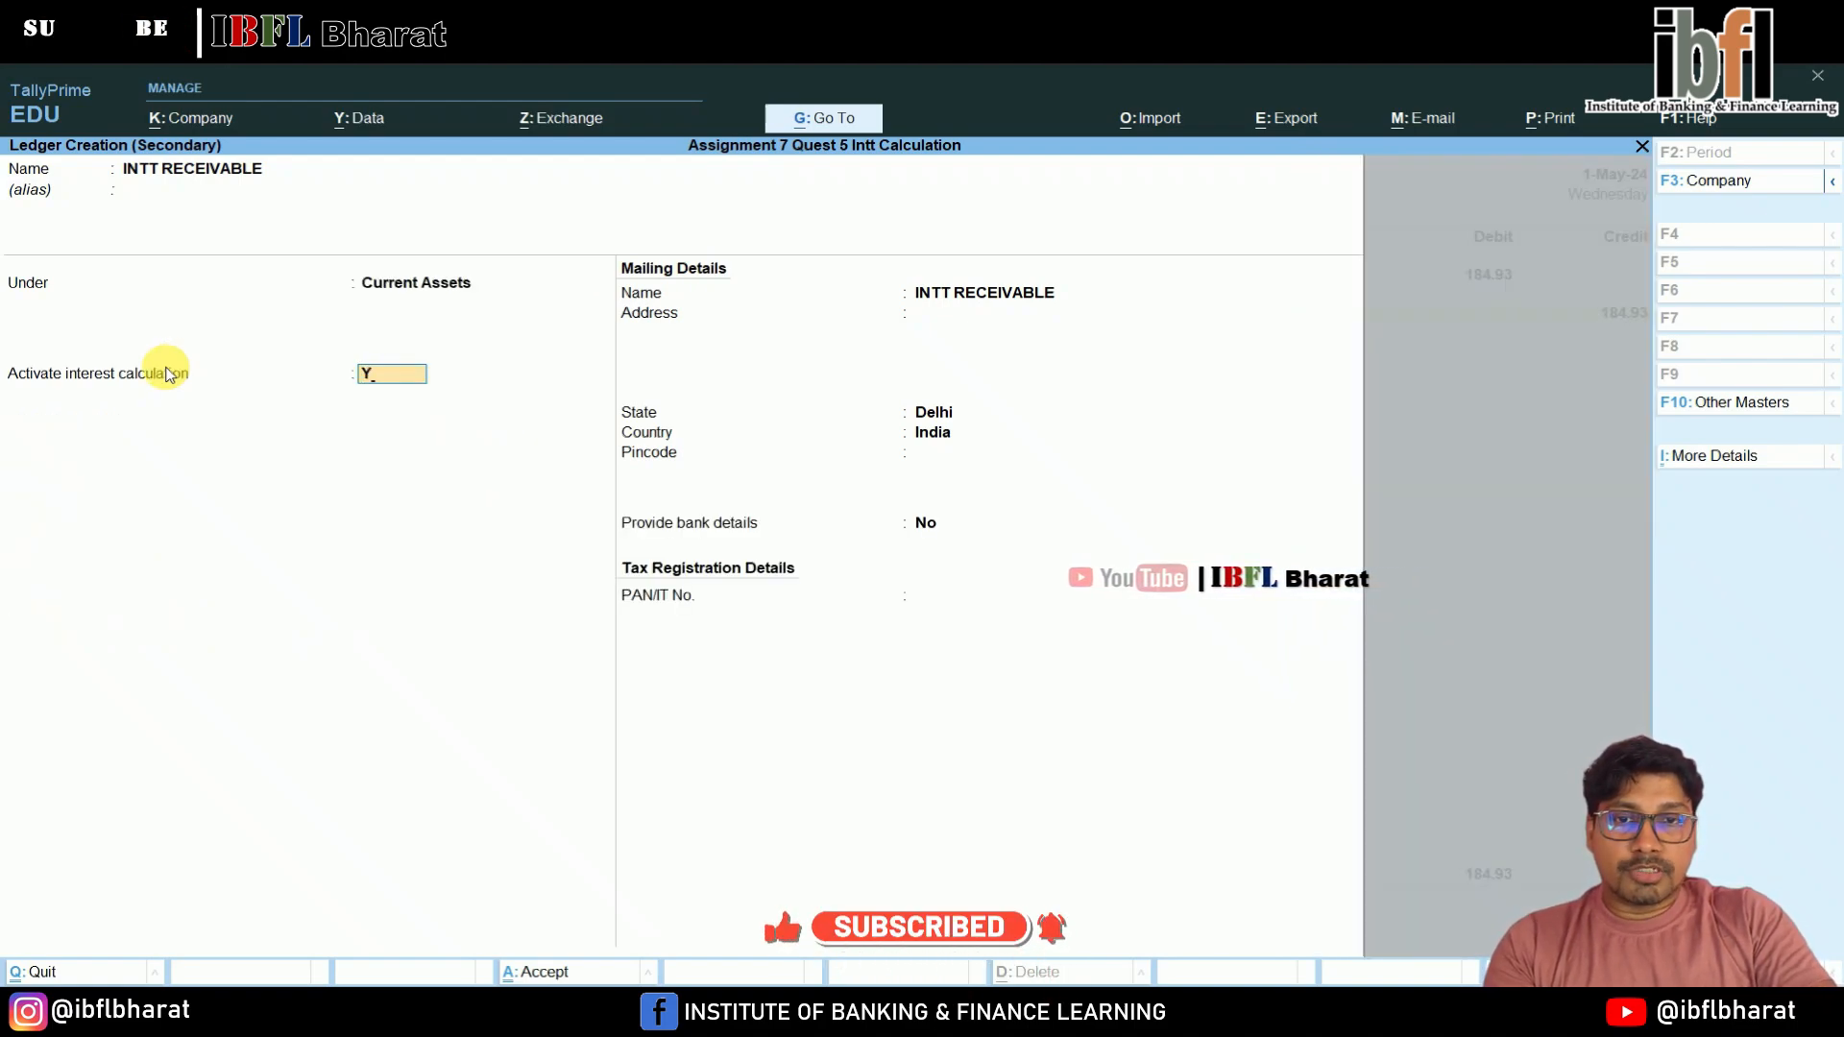
key("Return")
key("Return")
key("Return")
type("2.25")
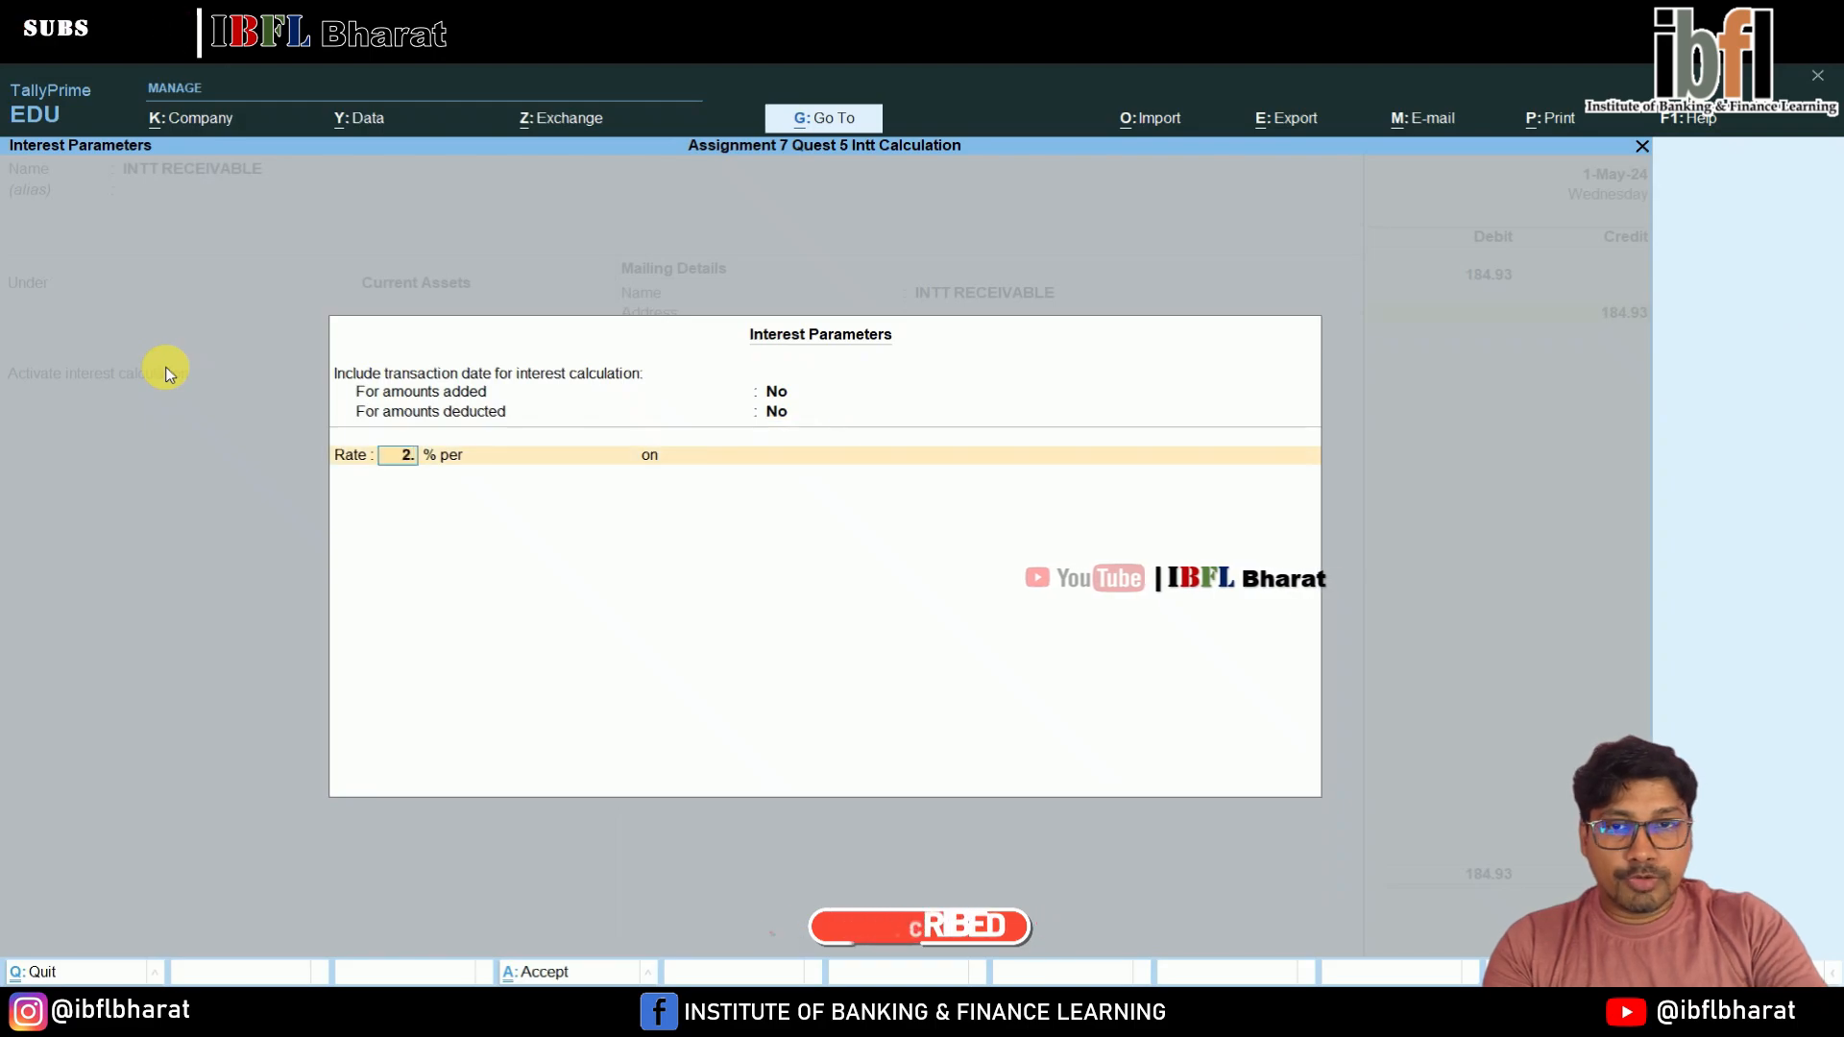
key("Return")
key("Down")
key("Down")
key("Down")
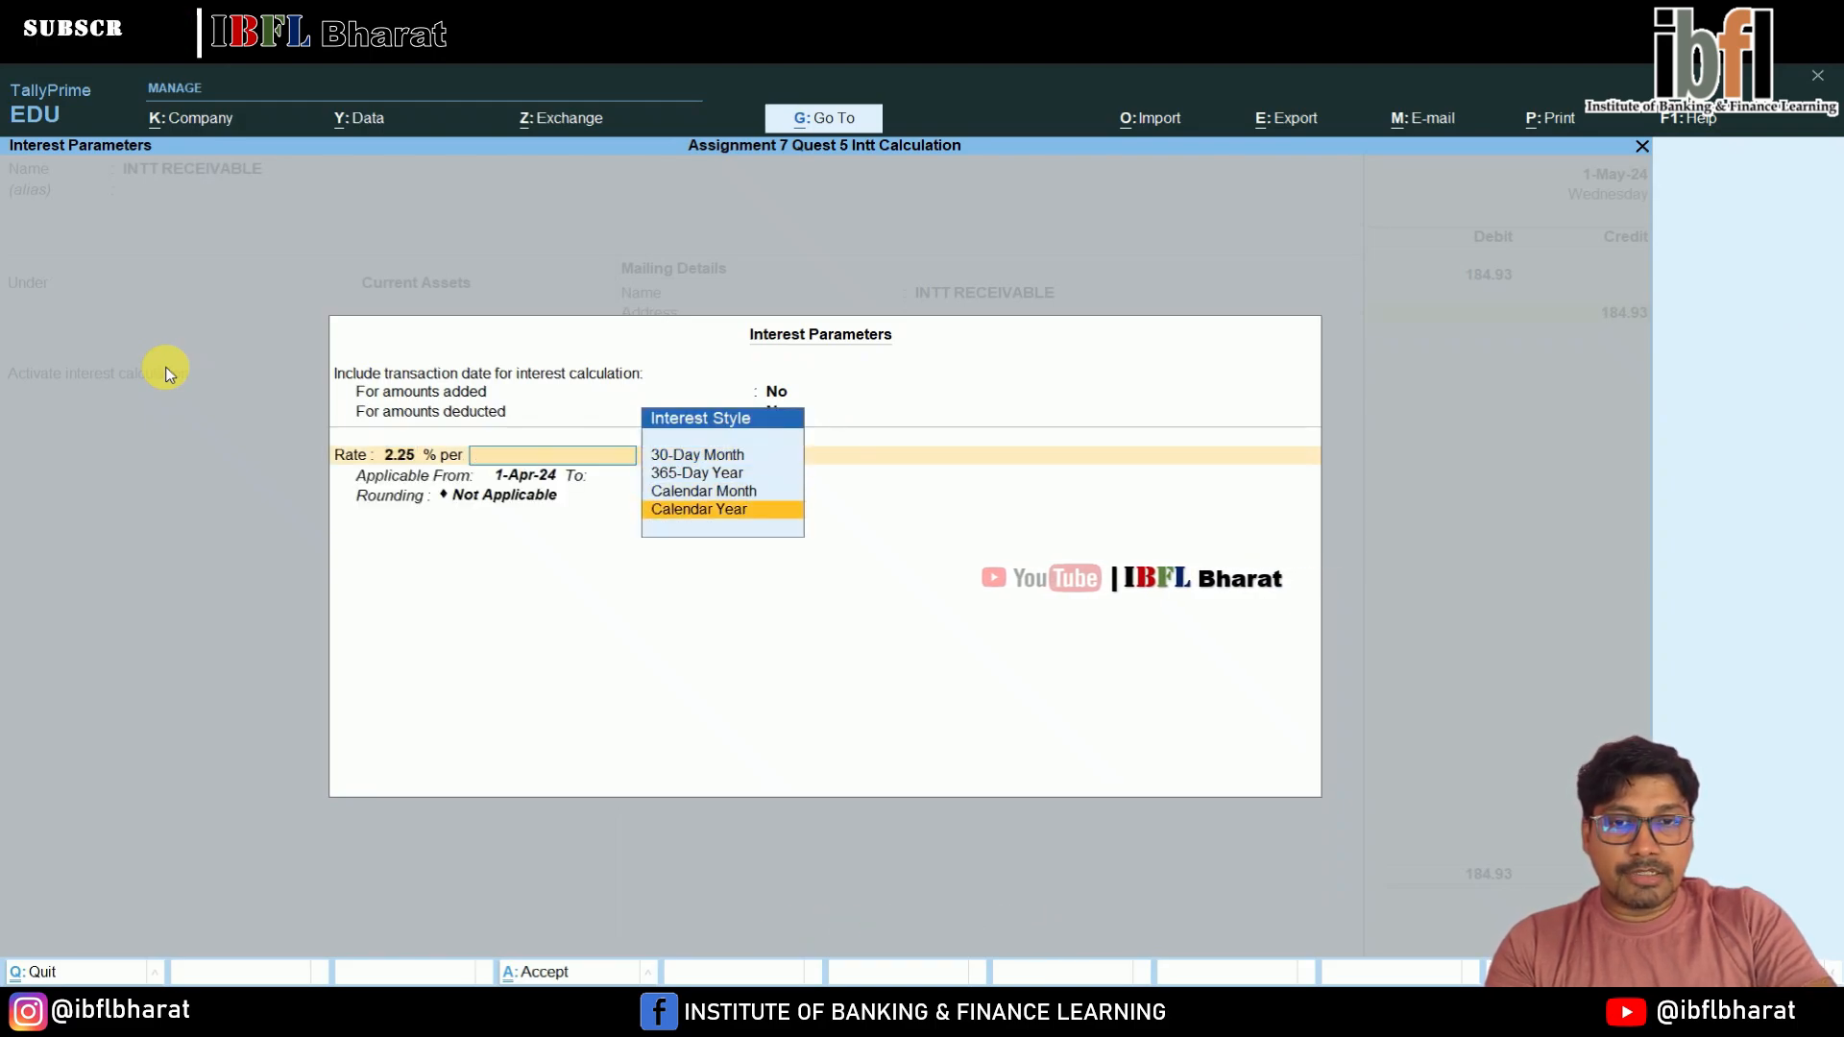
key("Return")
key("Return")
key("Return")
type("31-3")
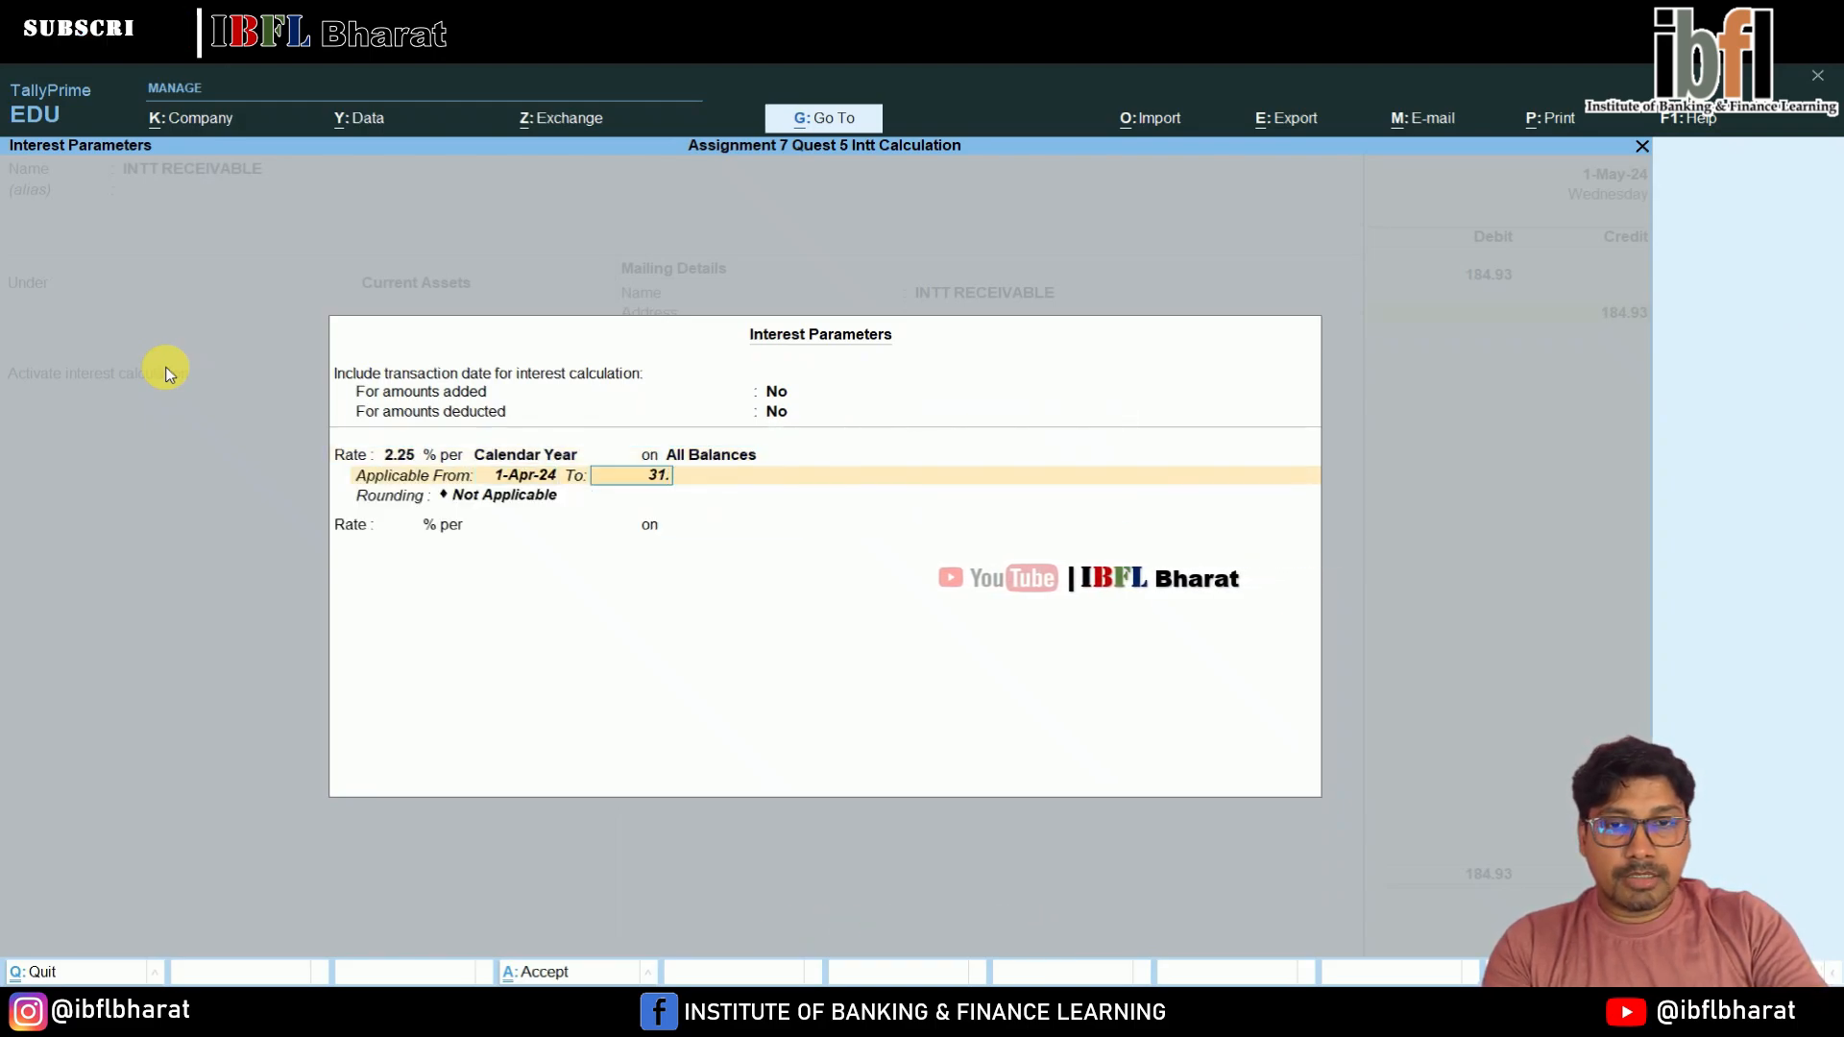
key("Return")
key("Return")
key("Return")
key("Return")
key("Return")
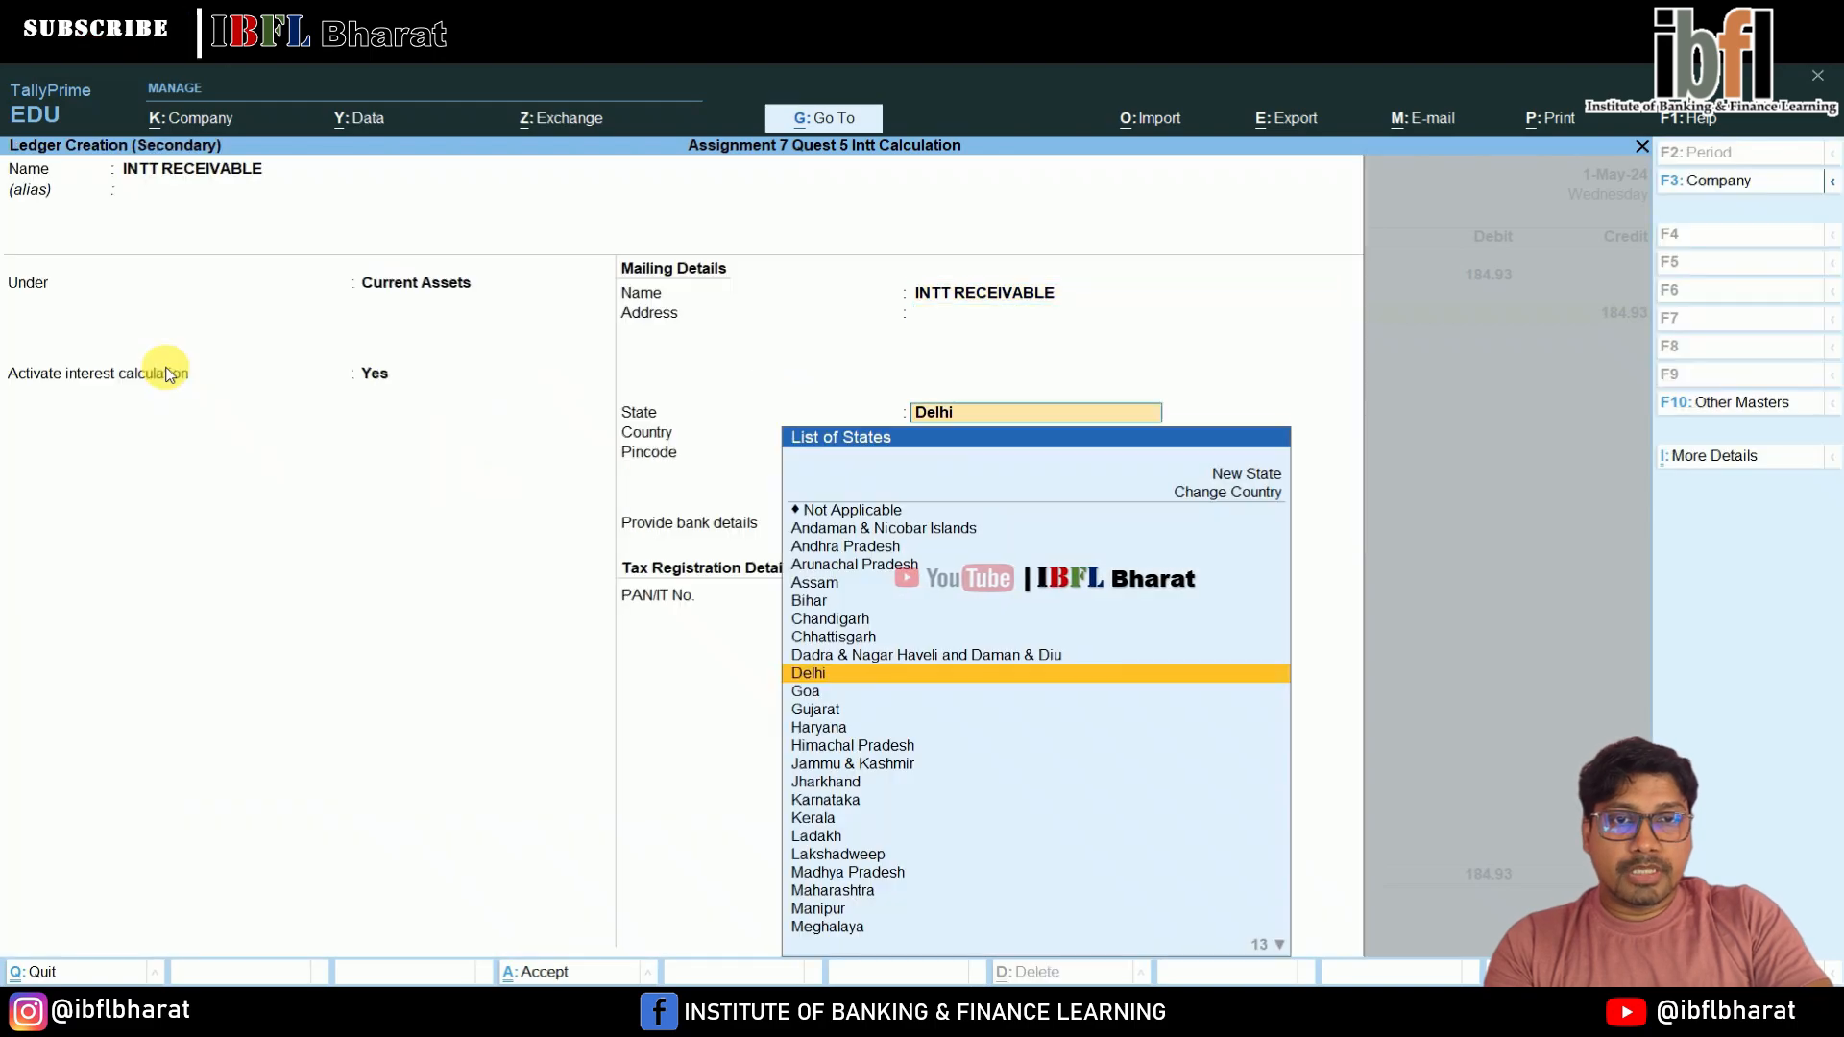
Save the INTT RECEIVABLE ledger with the state Delhi, credit it in the Debit Note and accept the voucher without a narration
key("Return")
key("Return")
key("Return")
key("Return")
key("Return")
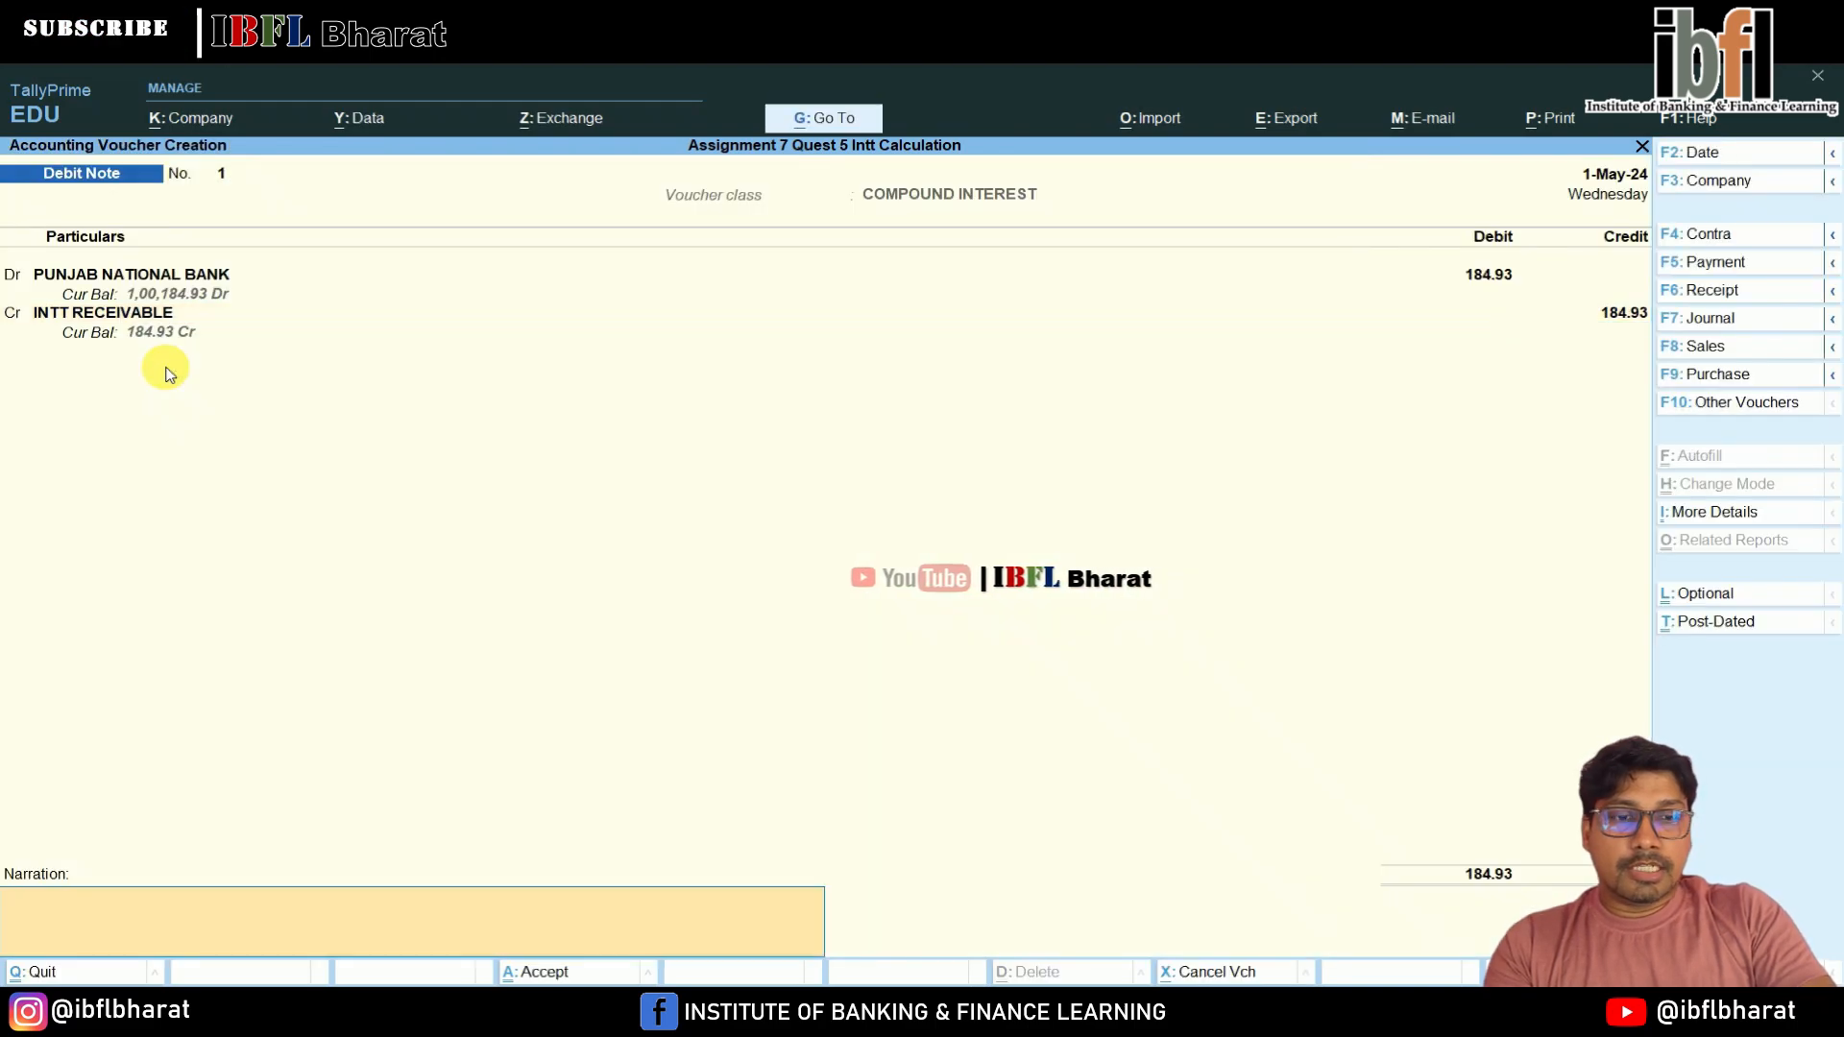
key("Return")
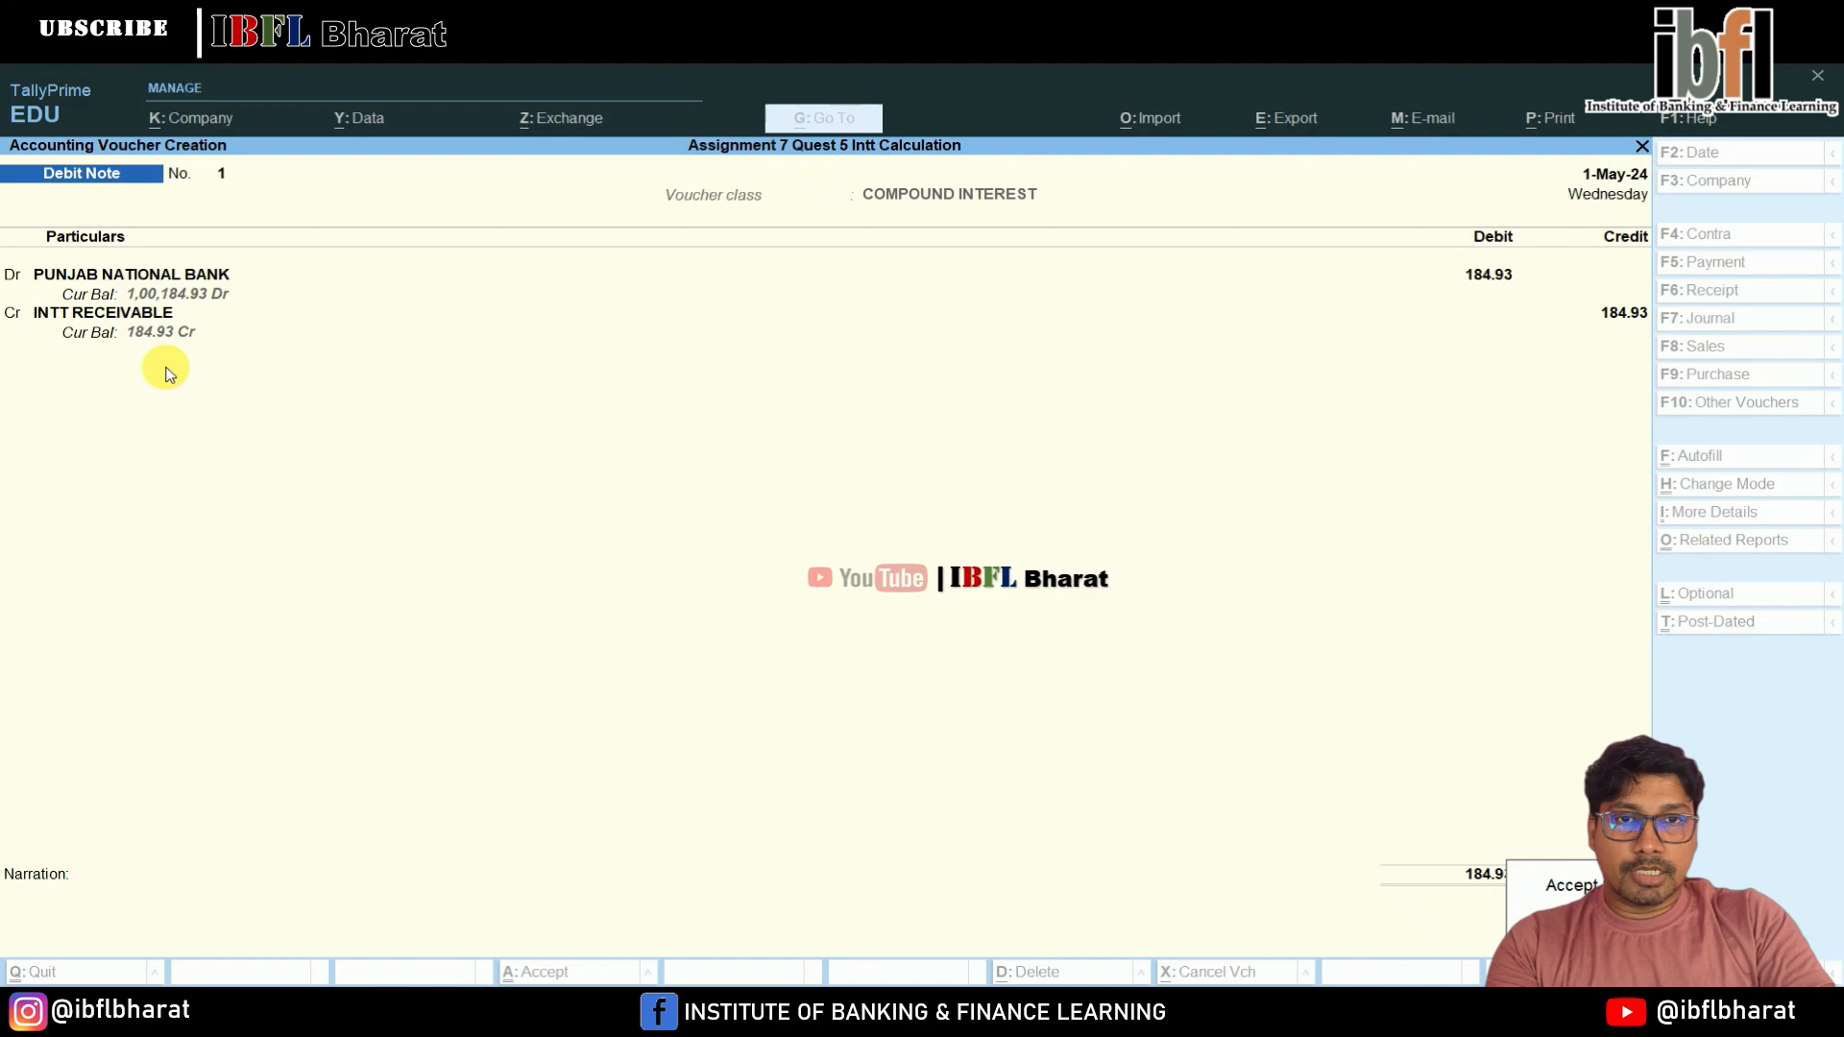
key("Return")
Date the next Debit Note 1-Jun-24 and debit PUNJAB NATIONAL BANK with the calculated compound interest
key("F2")
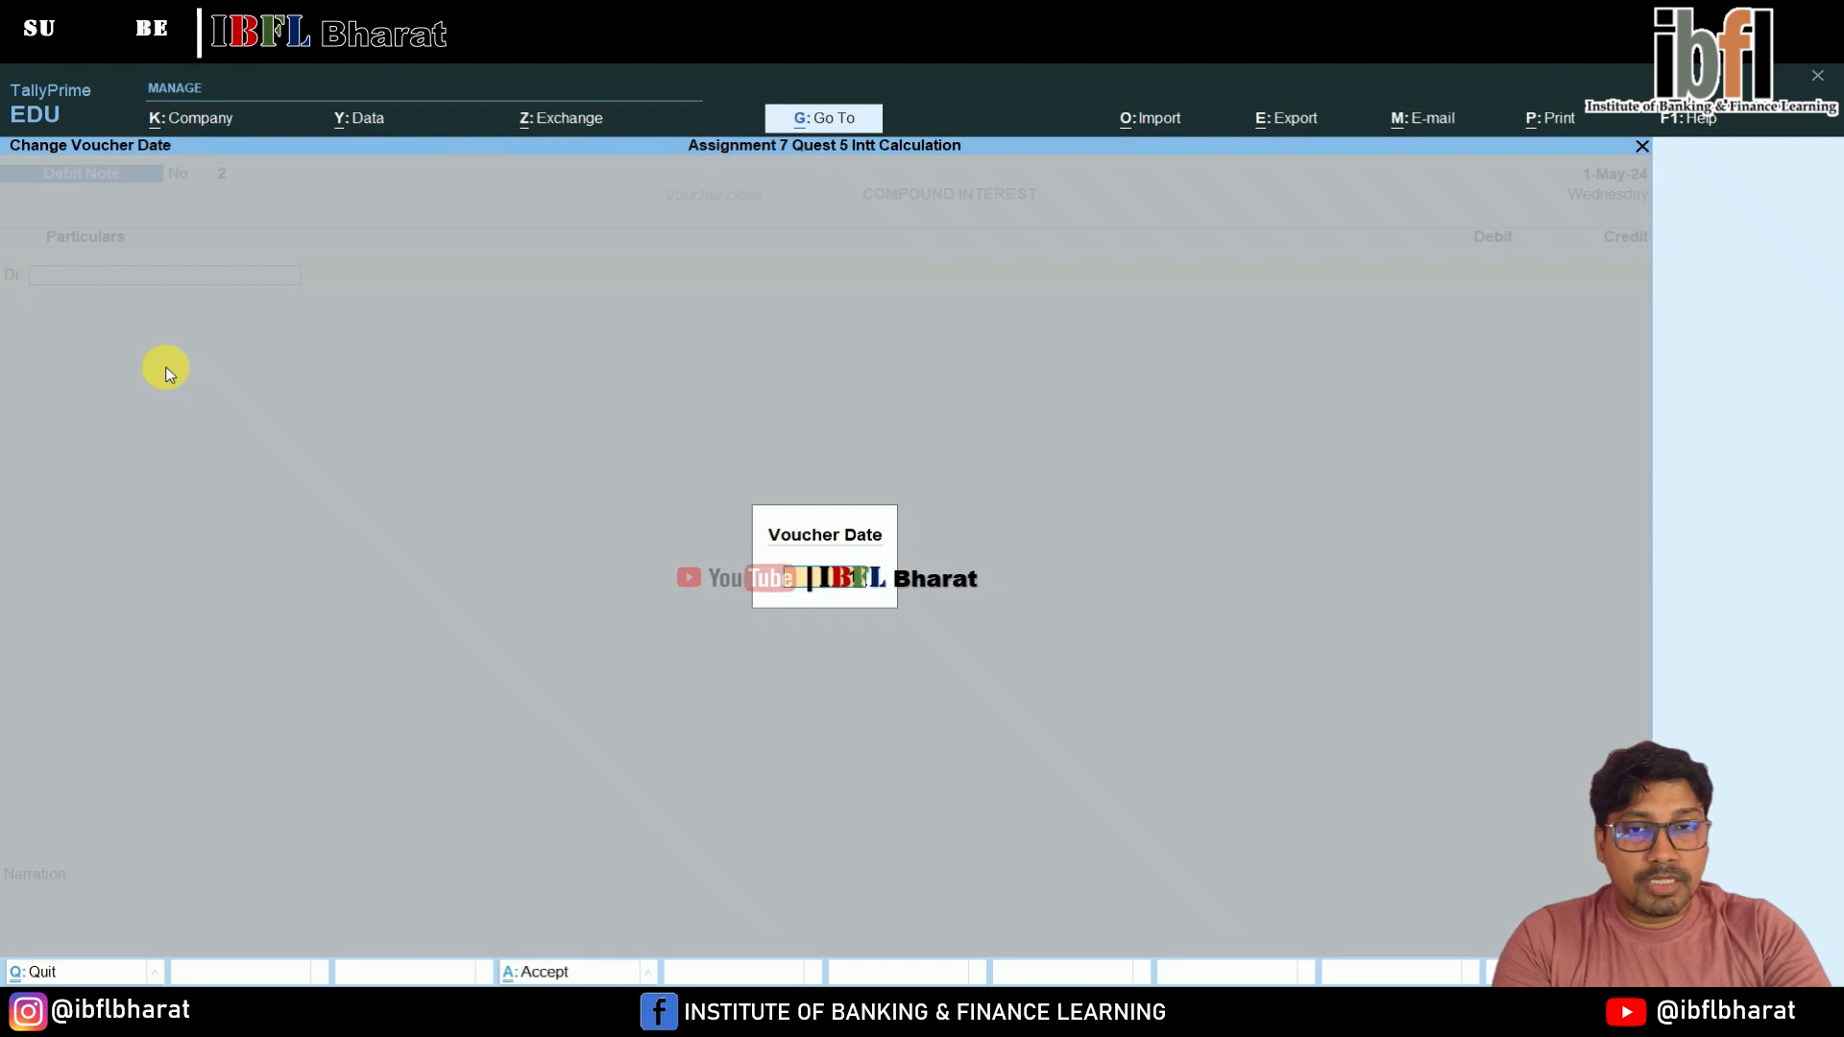
type("1.6")
key("Return")
key("Down")
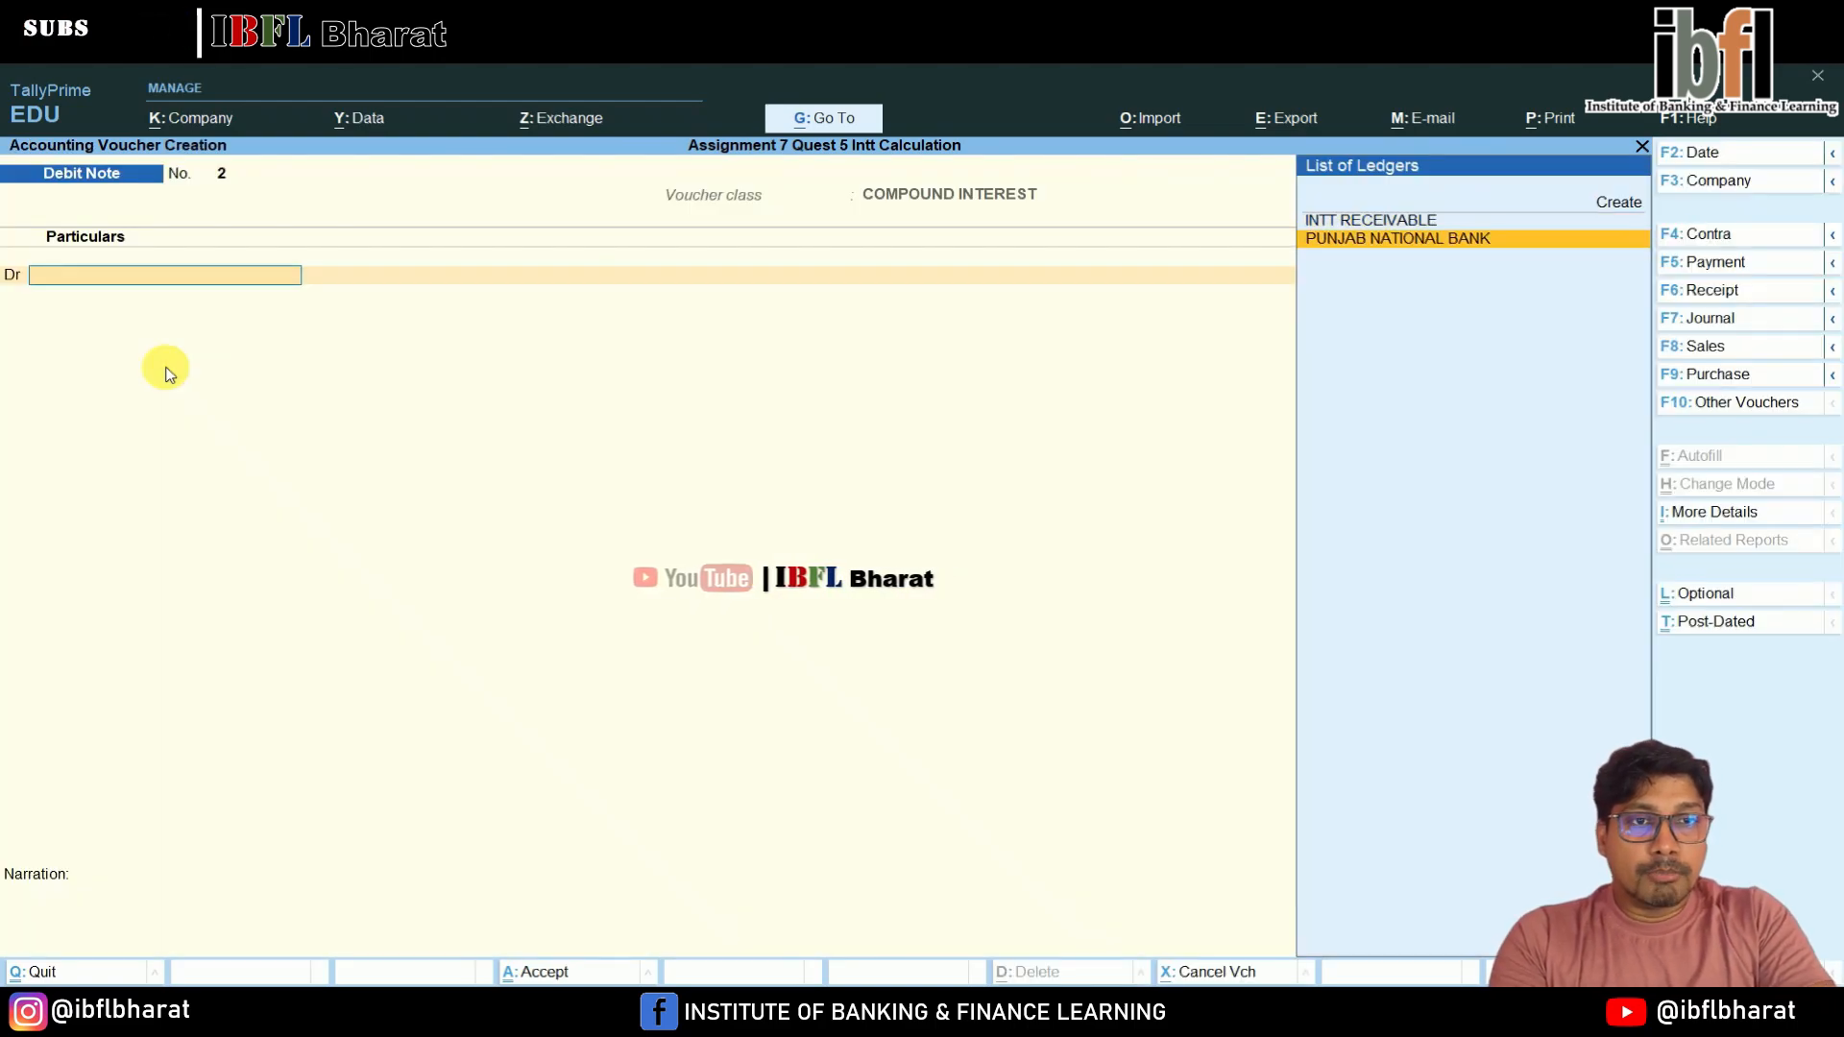
key("Return")
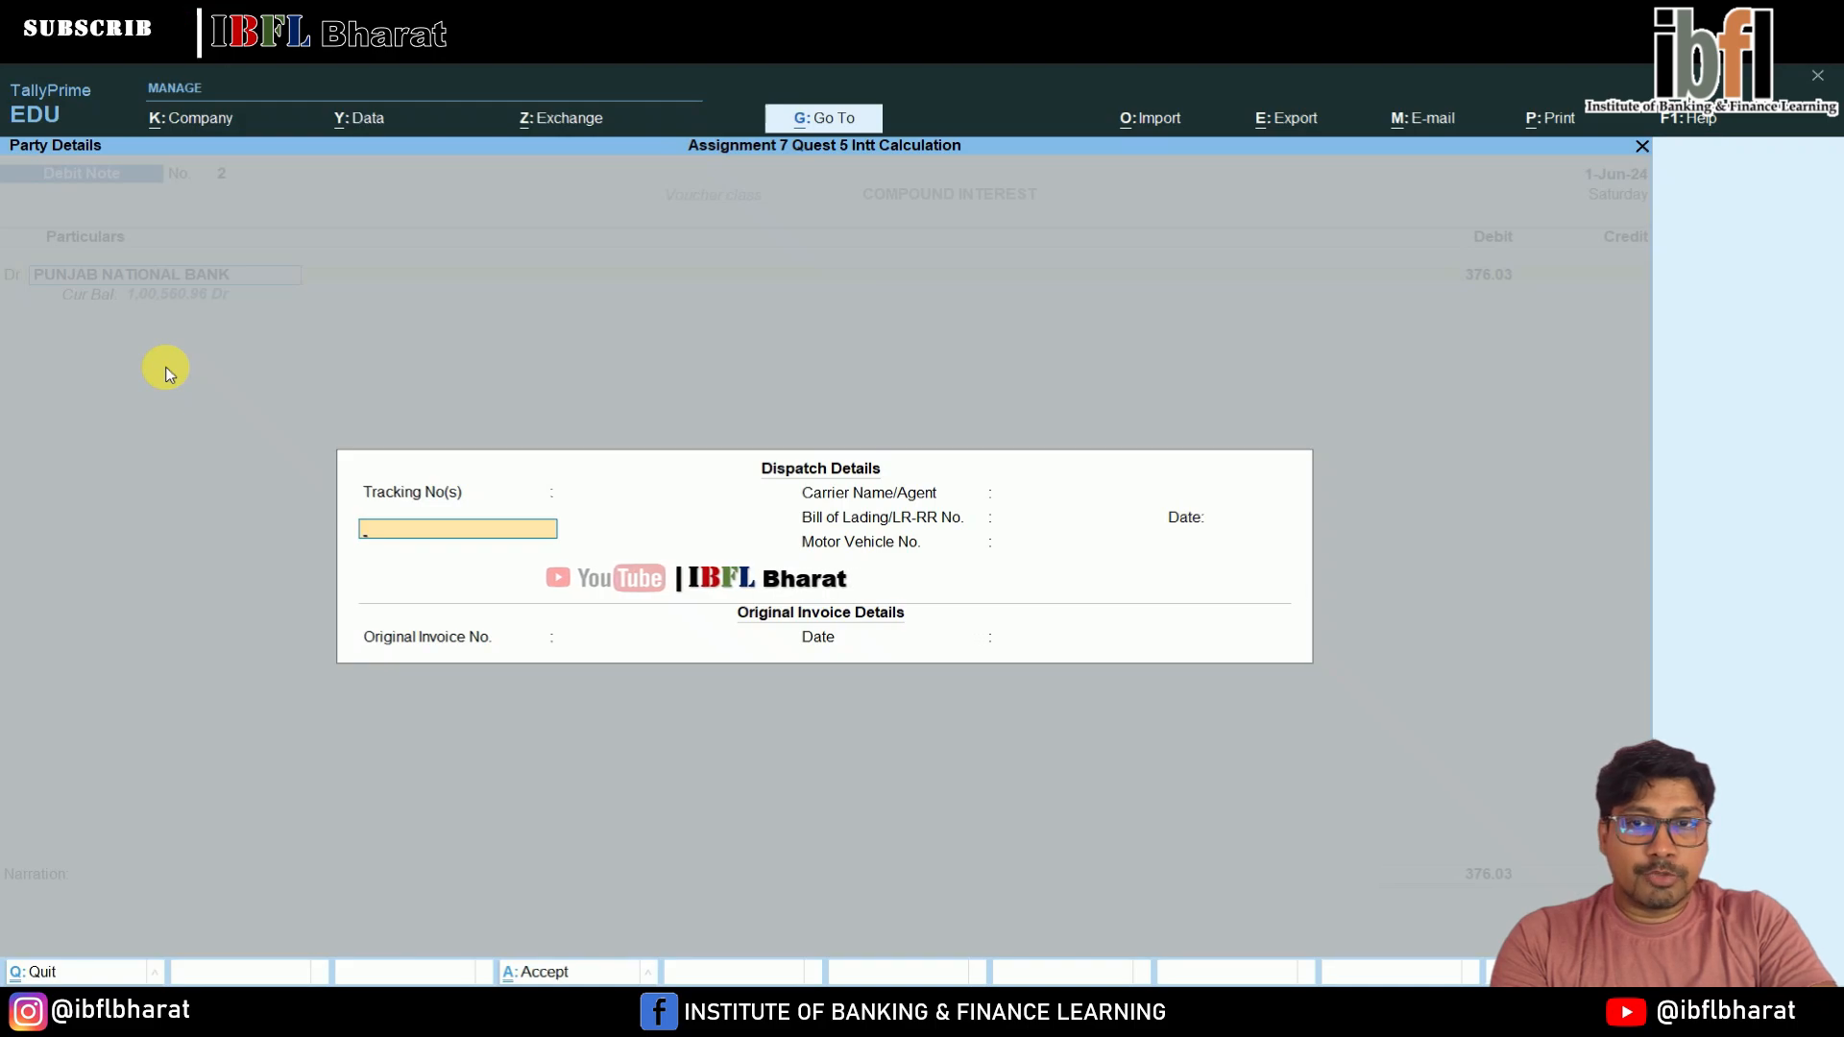
Leave the June Debit Note's dispatch and original invoice details blank and keep the default party details with state Delhi
key("Return")
key("Return")
key("Return")
key("Return")
key("Return")
key("Return")
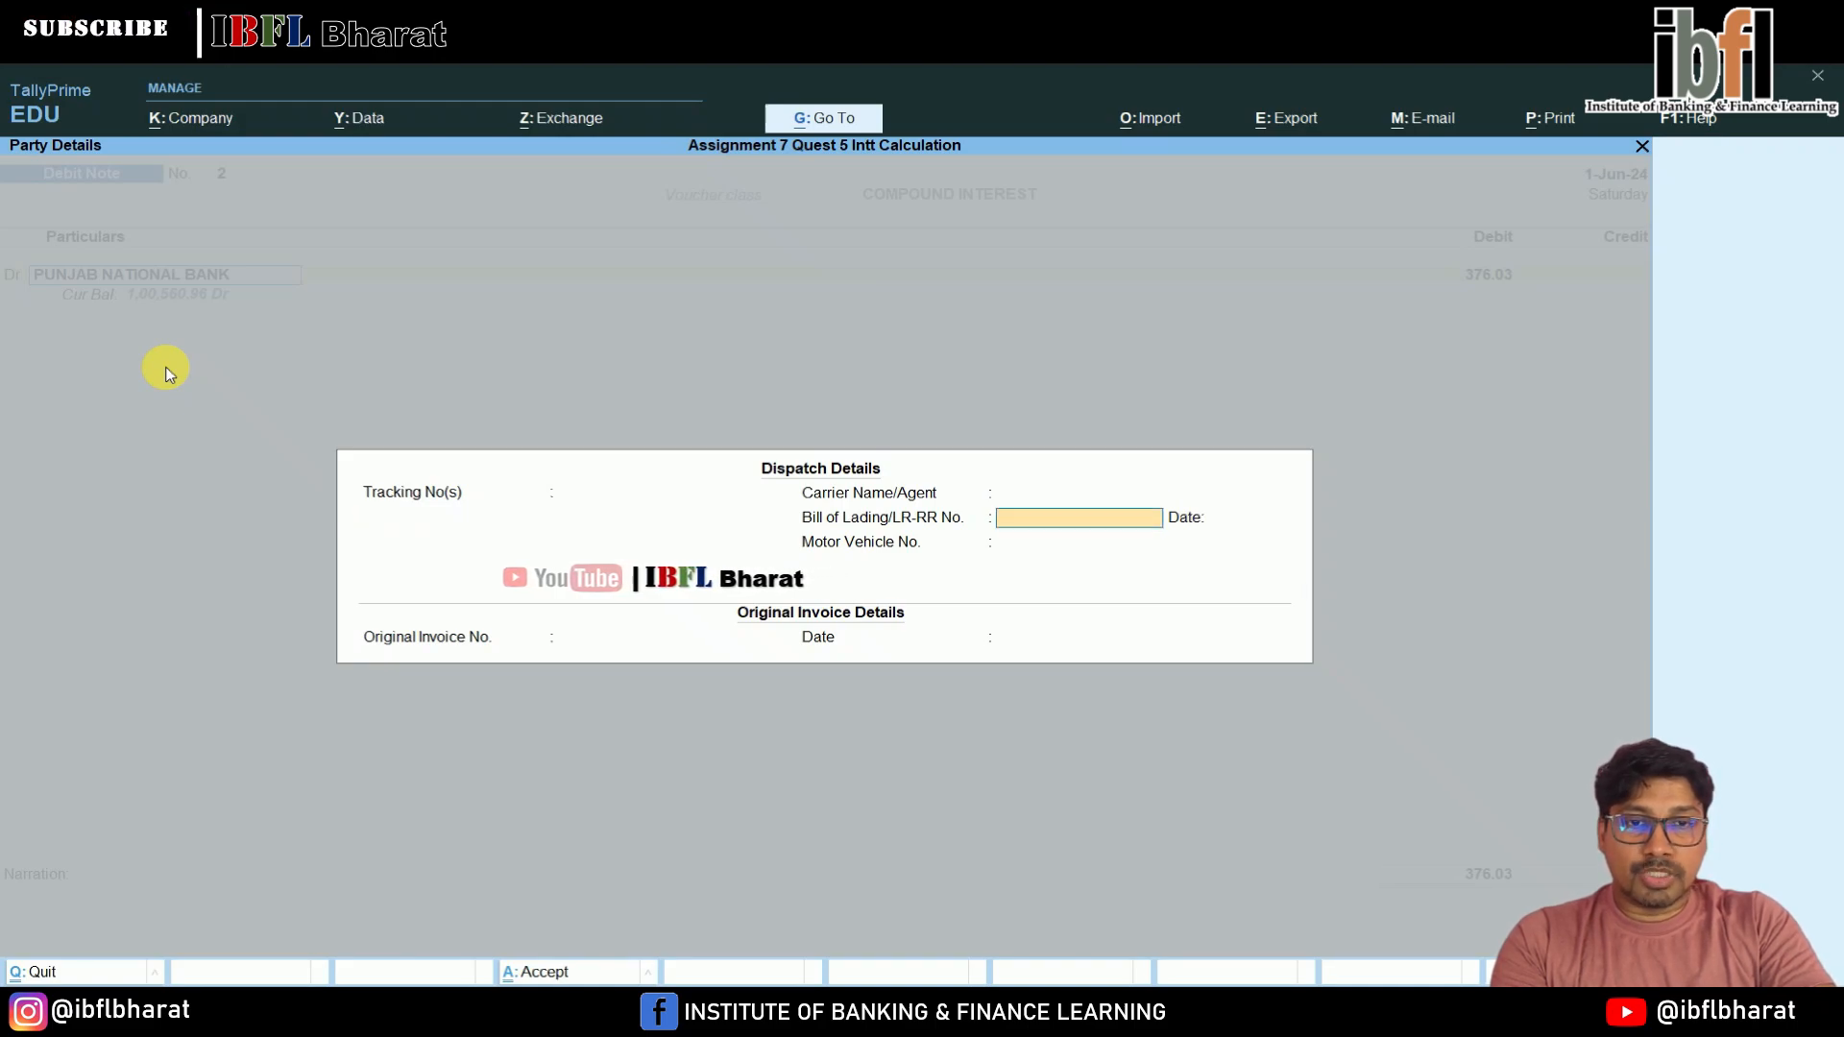
key("Return")
key("Return")
key("Return")
key("Return")
key("Return")
key("Return")
key("Return")
key("Return")
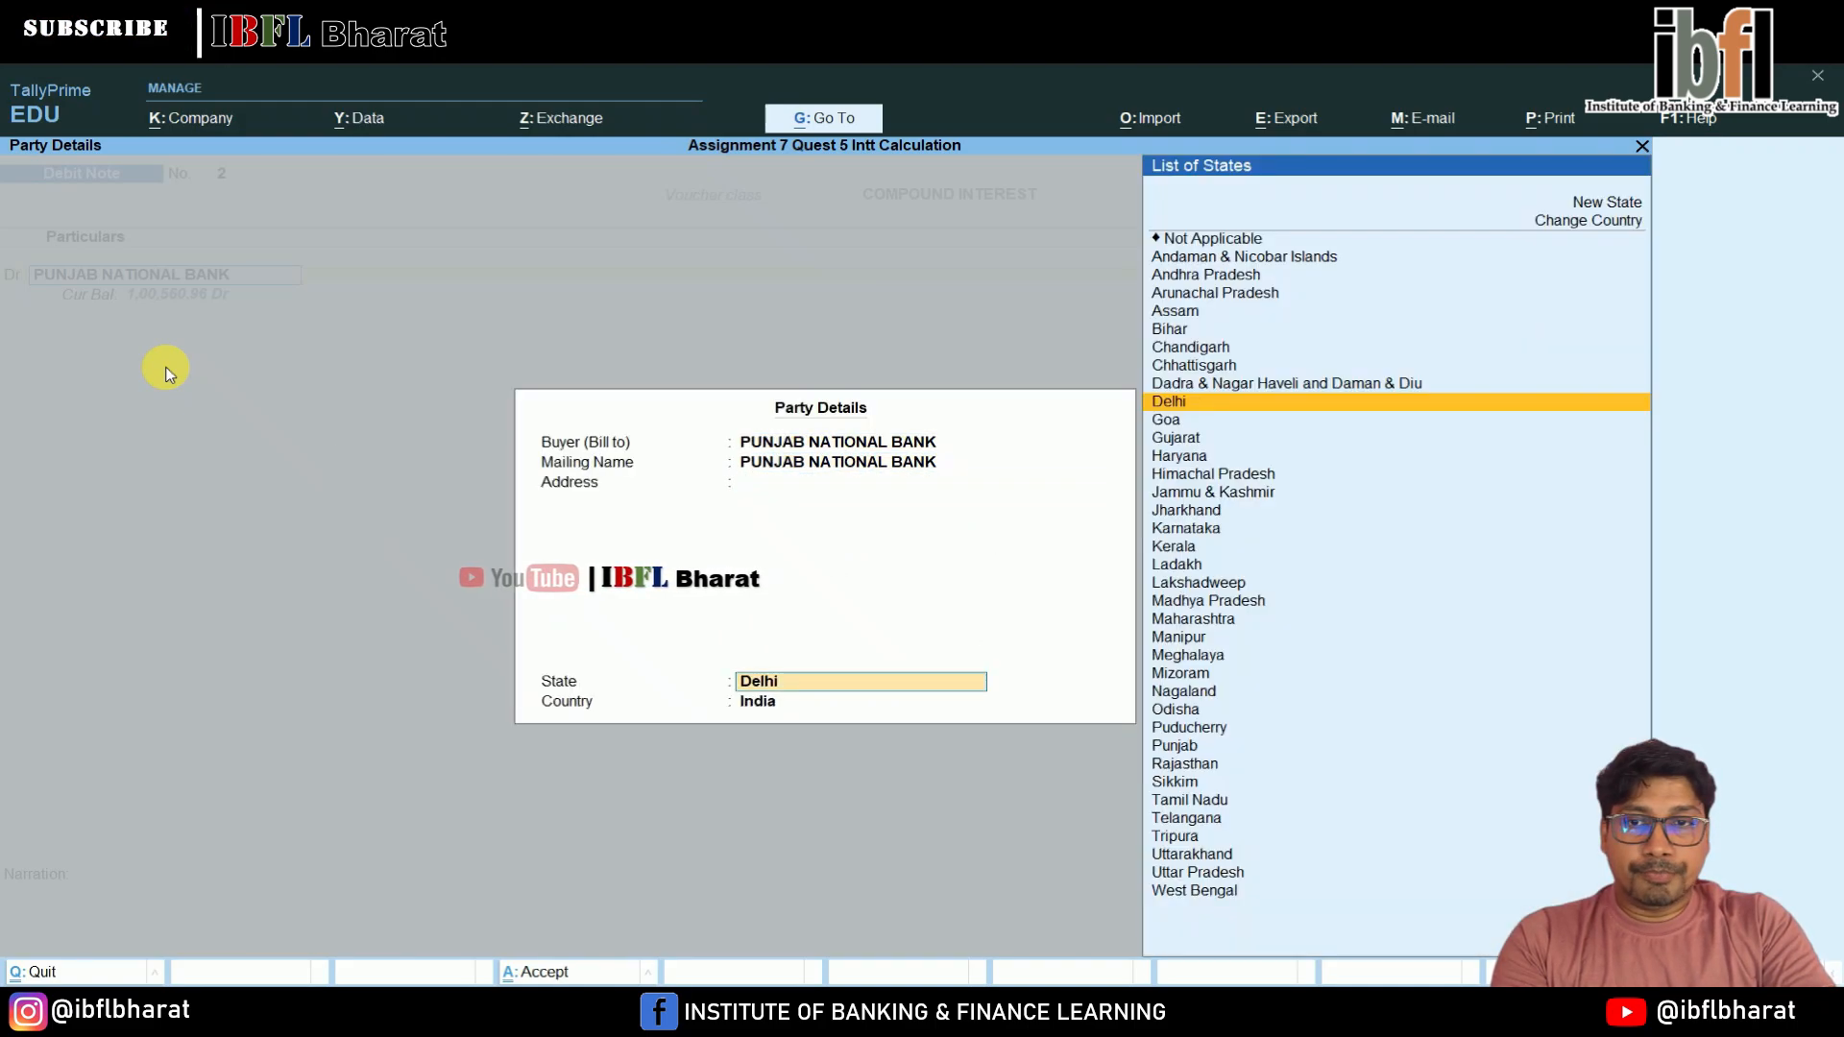
key("Return")
key("Return")
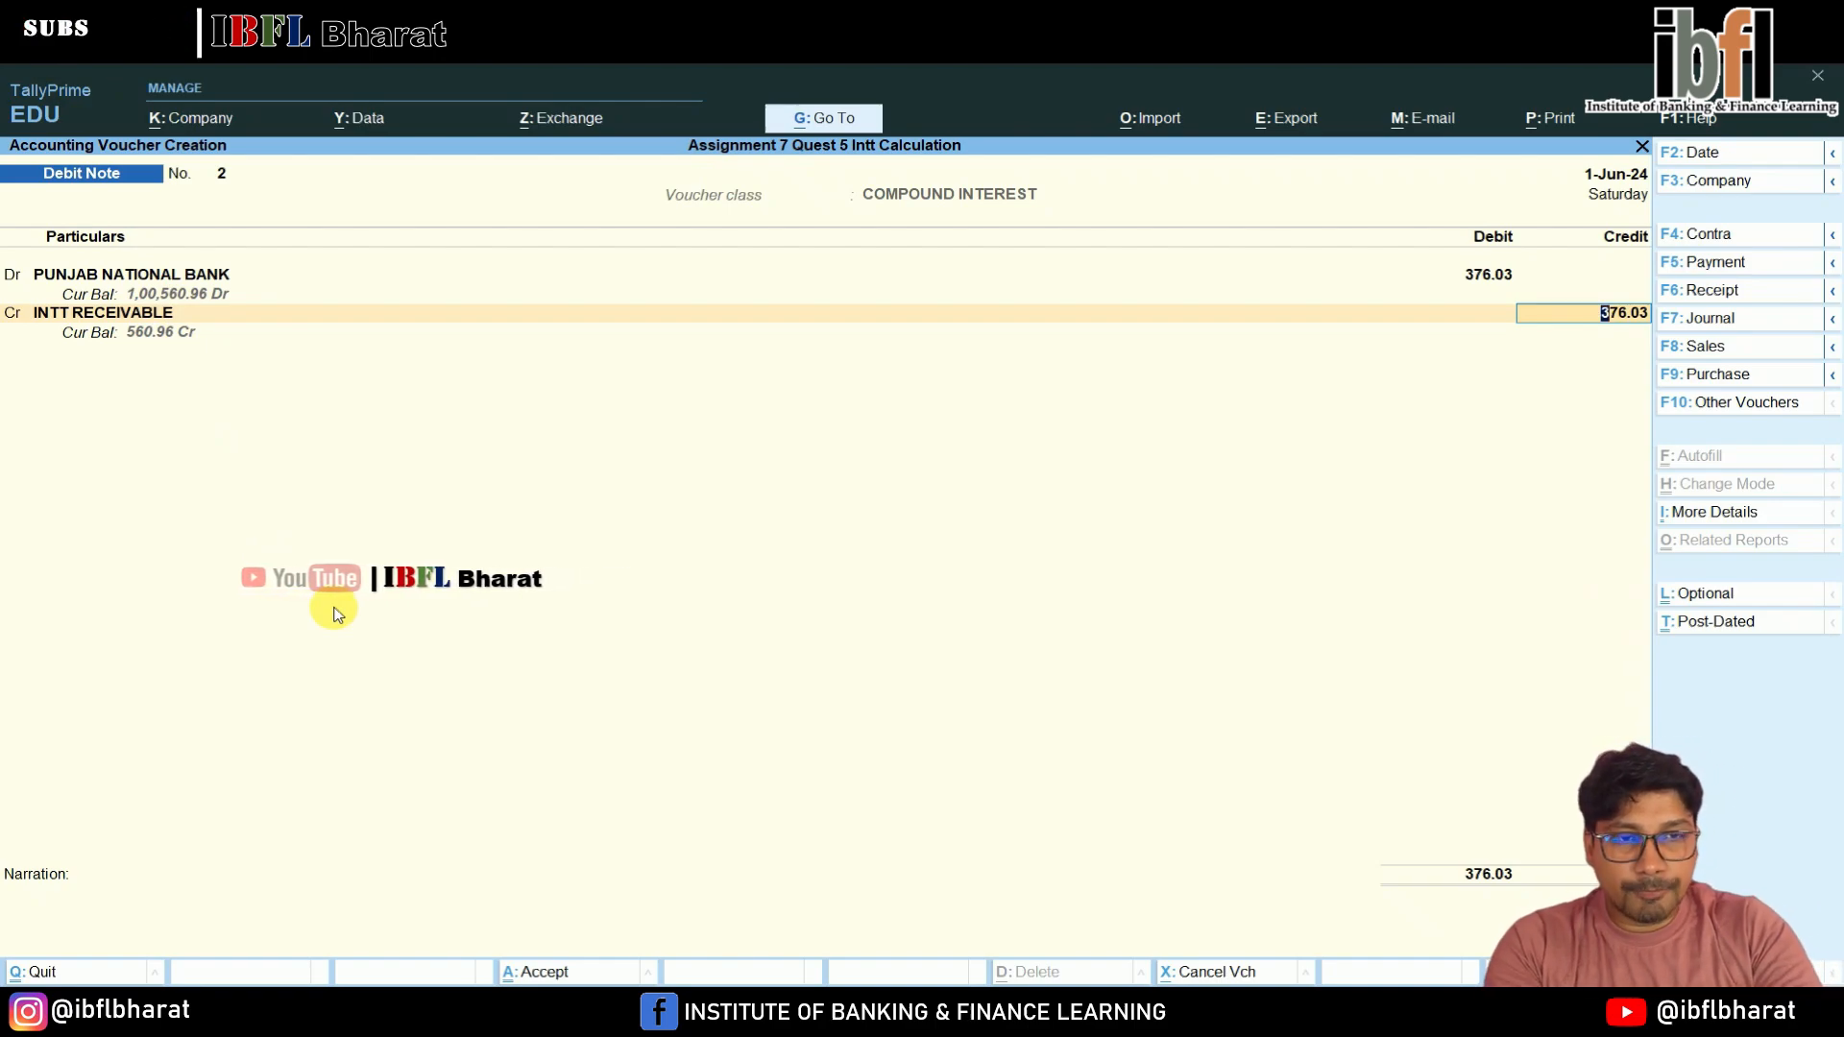
Credit INTT RECEIVABLE with the full interest amount in the June Debit Note and accept the voucher without a narration
key("Return")
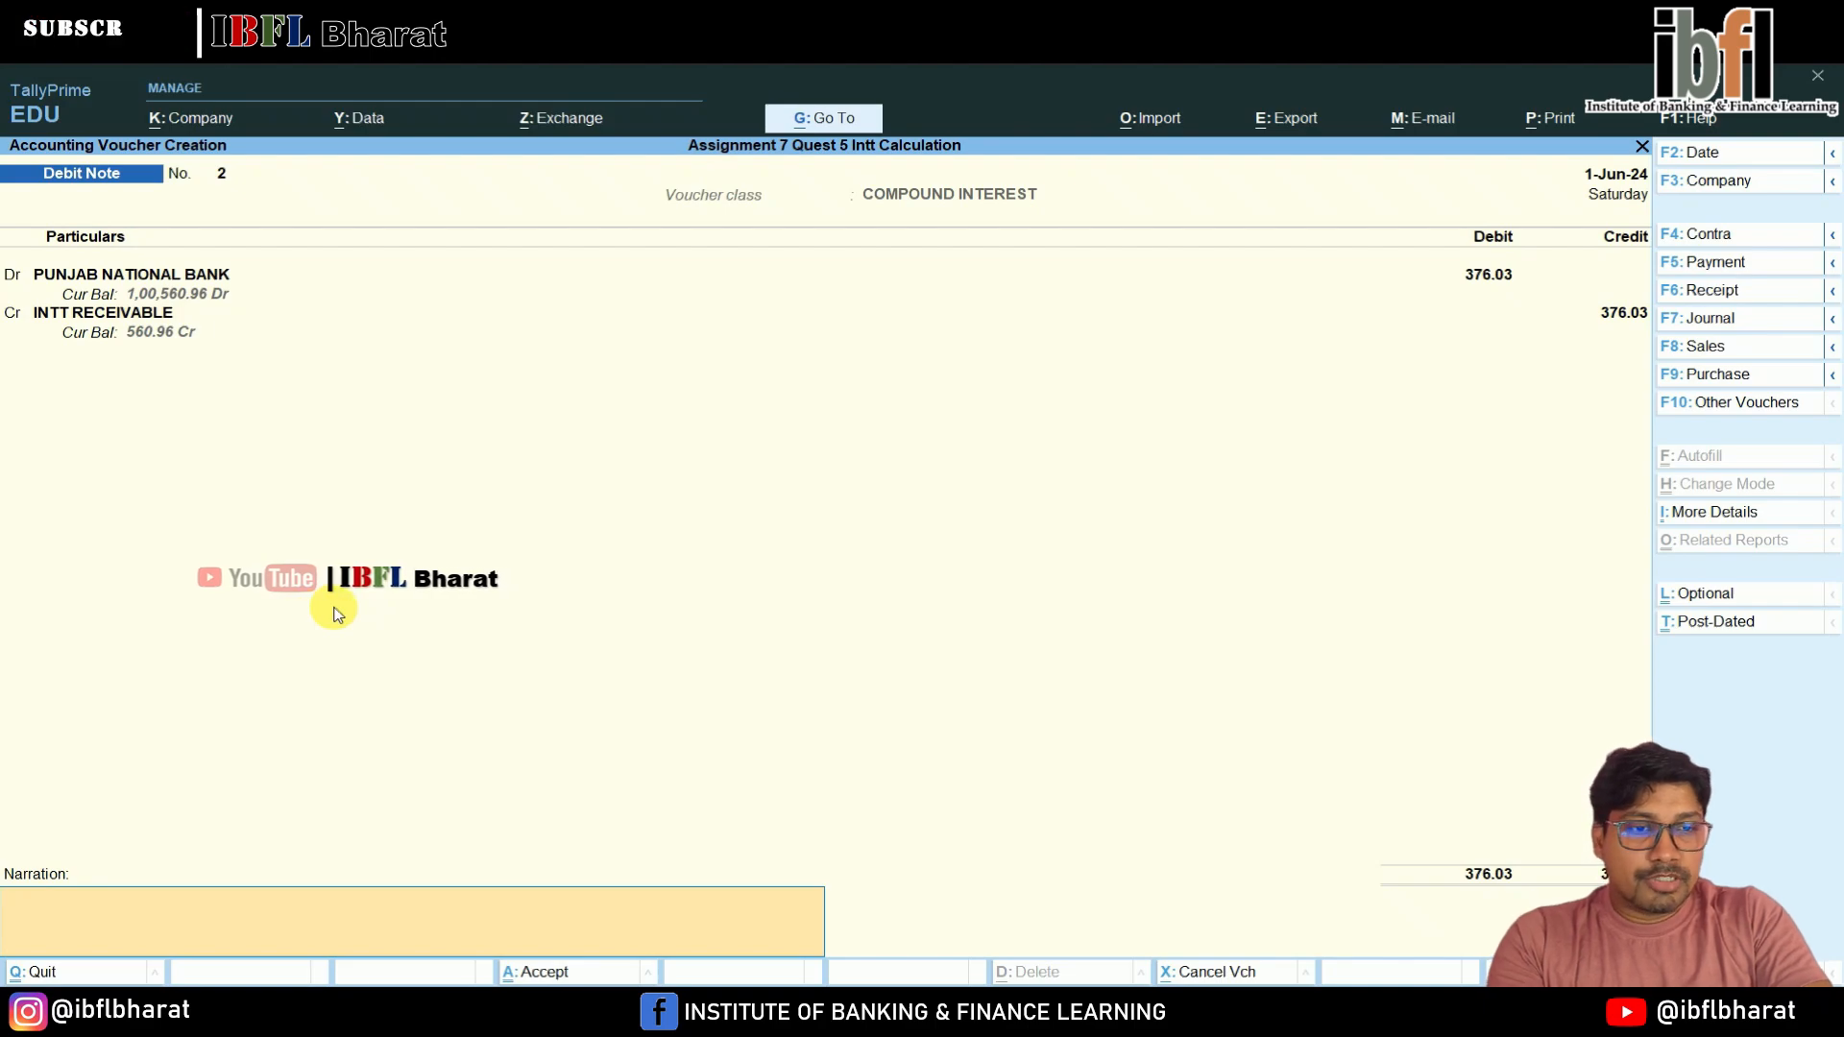
key("Return")
key("Return")
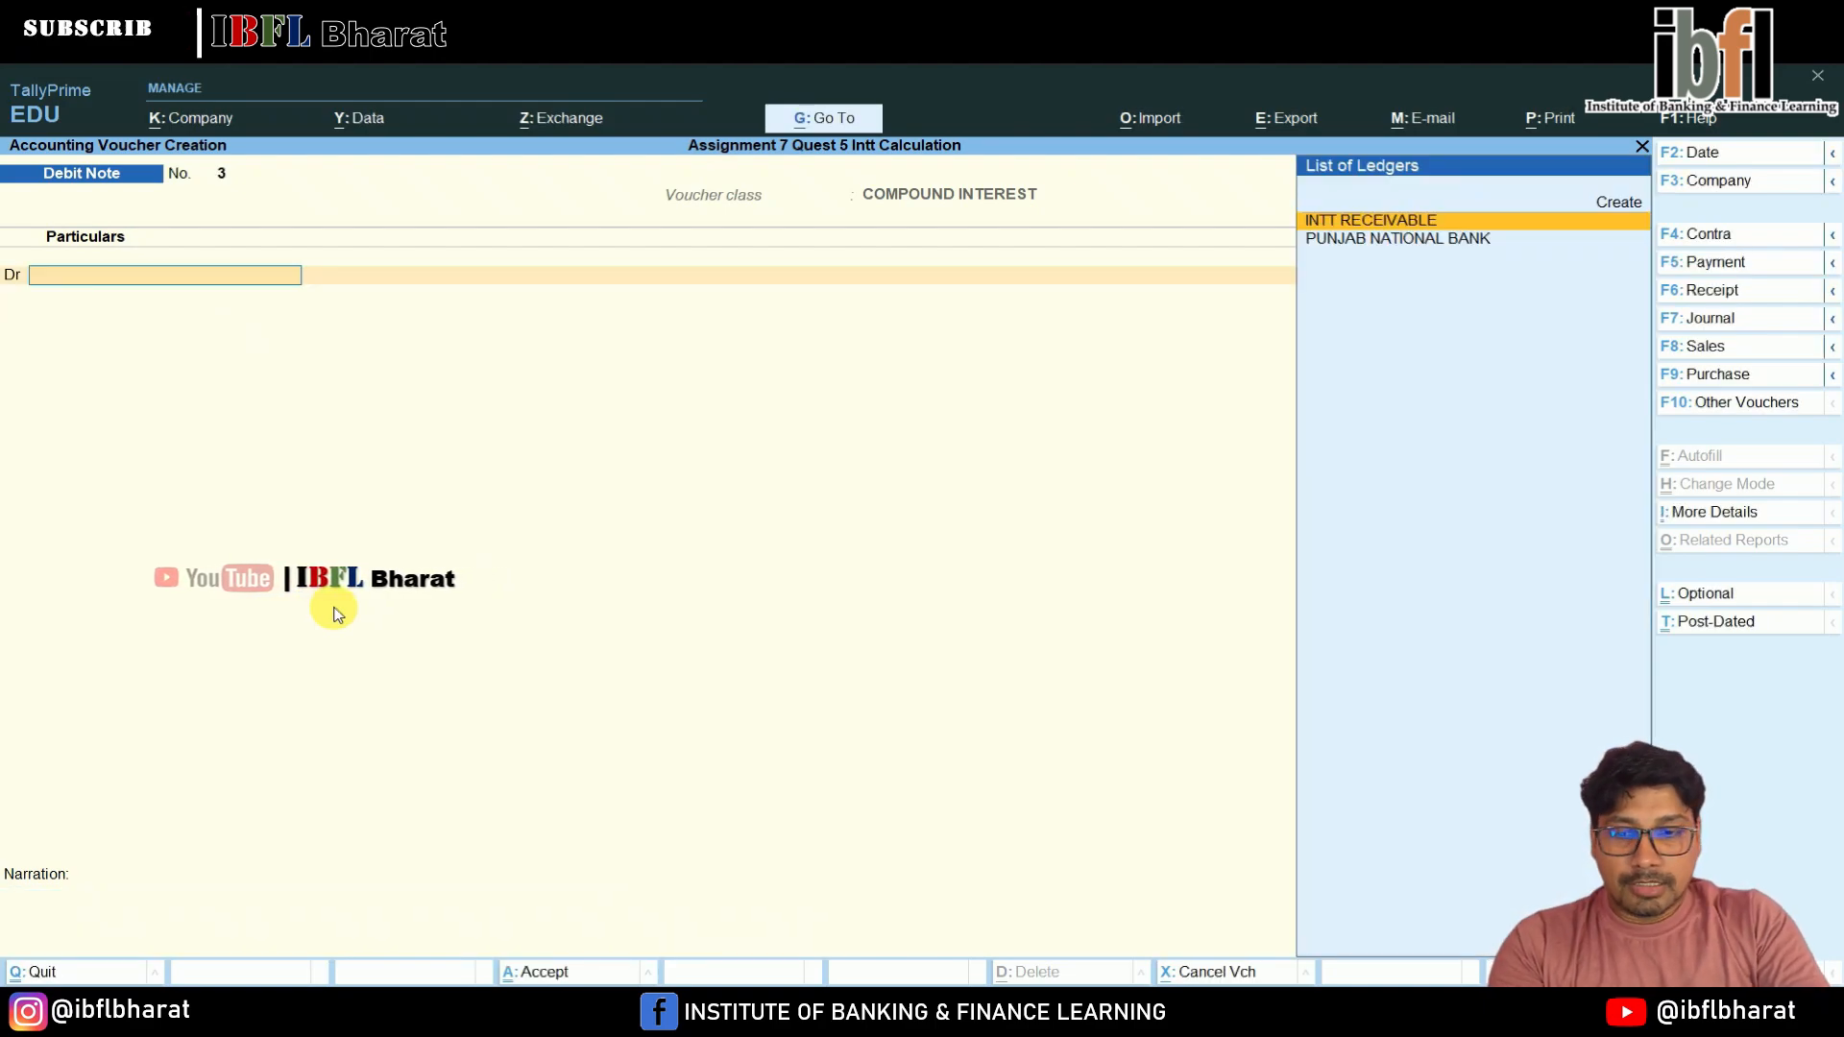
Date the following Debit Note 1-Jul-24 and debit PUNJAB NATIONAL BANK with the calculated interest
key("F2")
type("1.7")
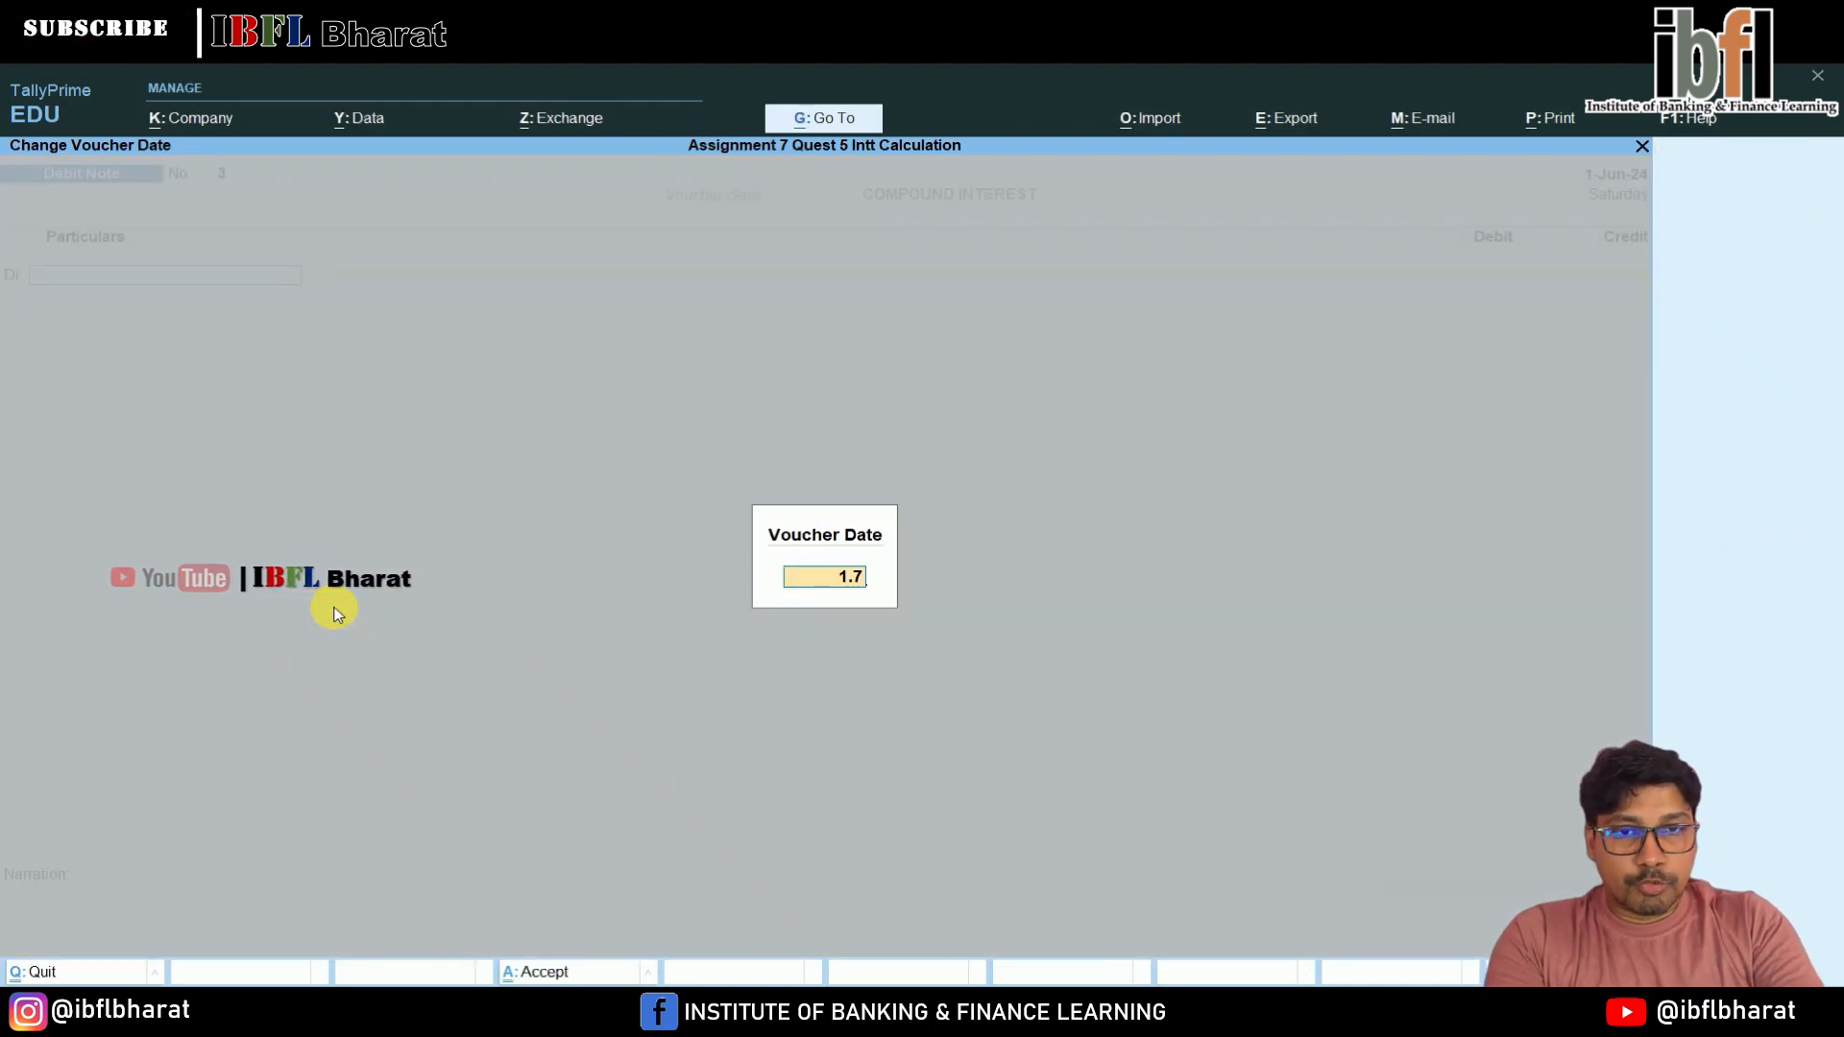
key("Return")
key("Down")
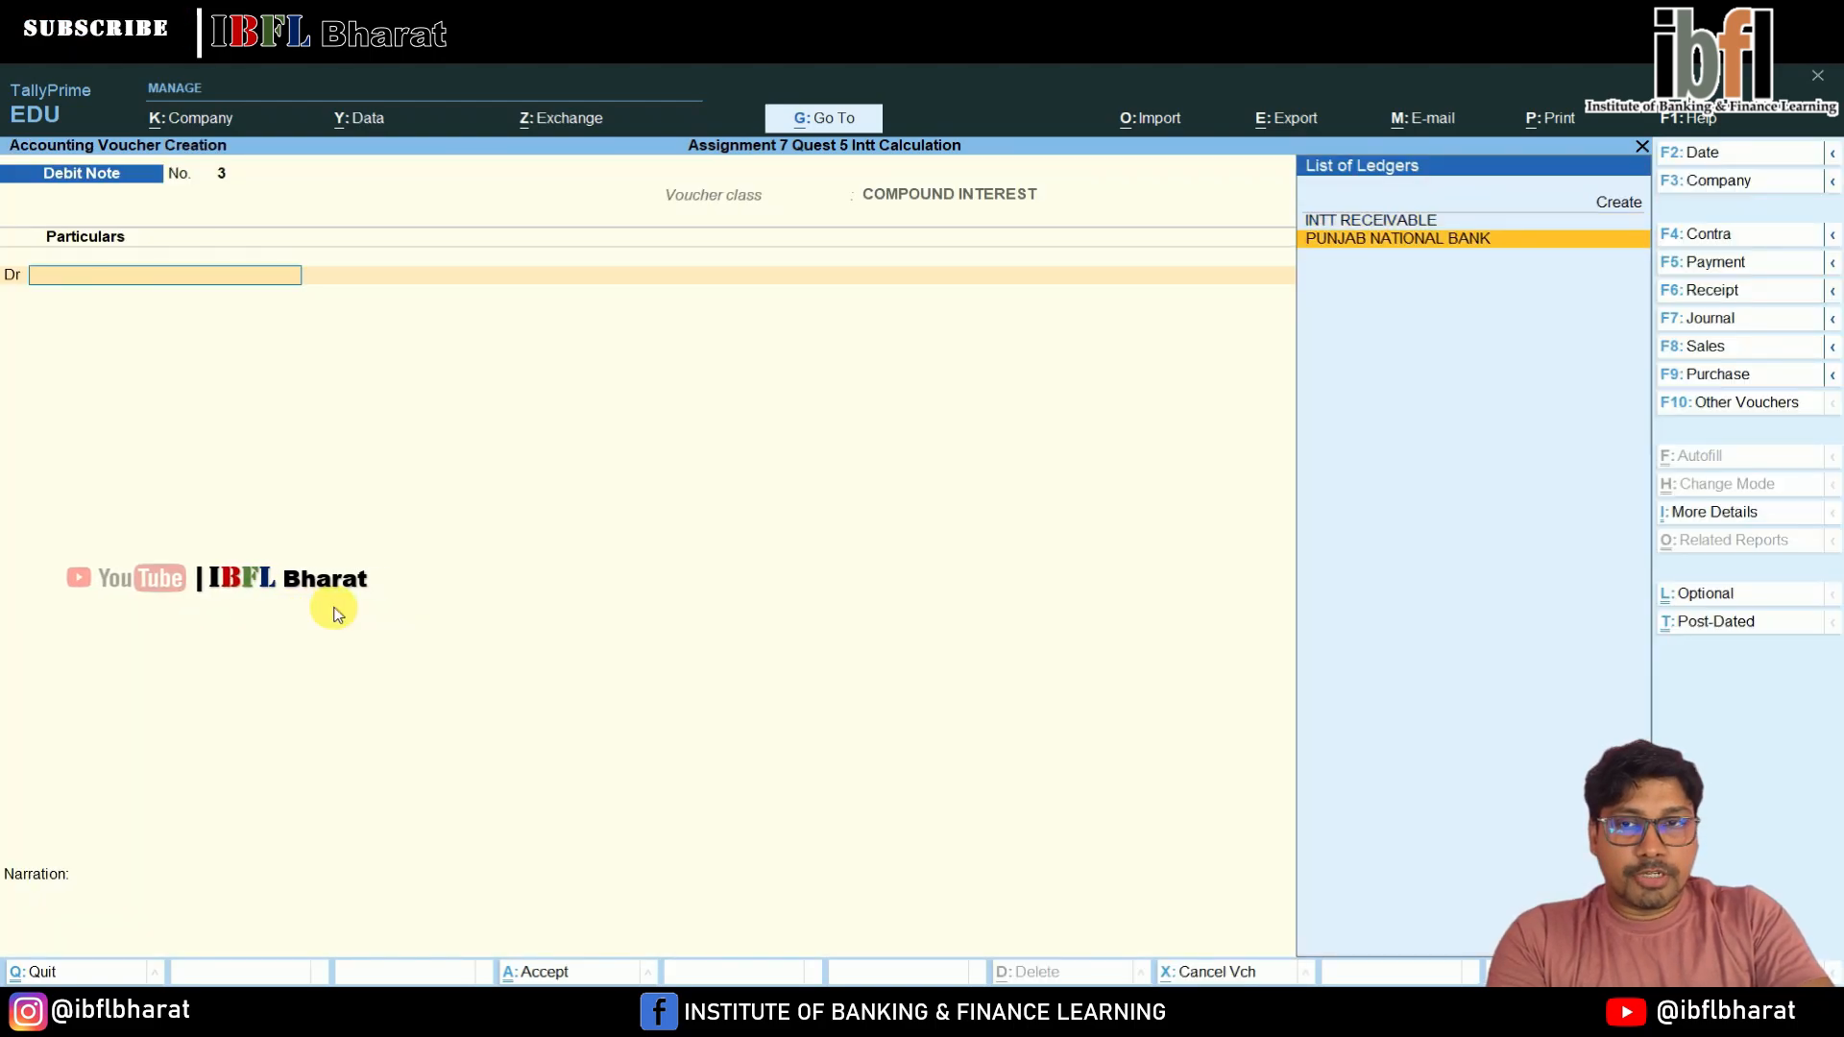
key("Return")
Leave the 1-Jul-24 Debit Note's dispatch and original invoice details blank and keep the bank's default party details
key("Return")
key("Return")
key("Return")
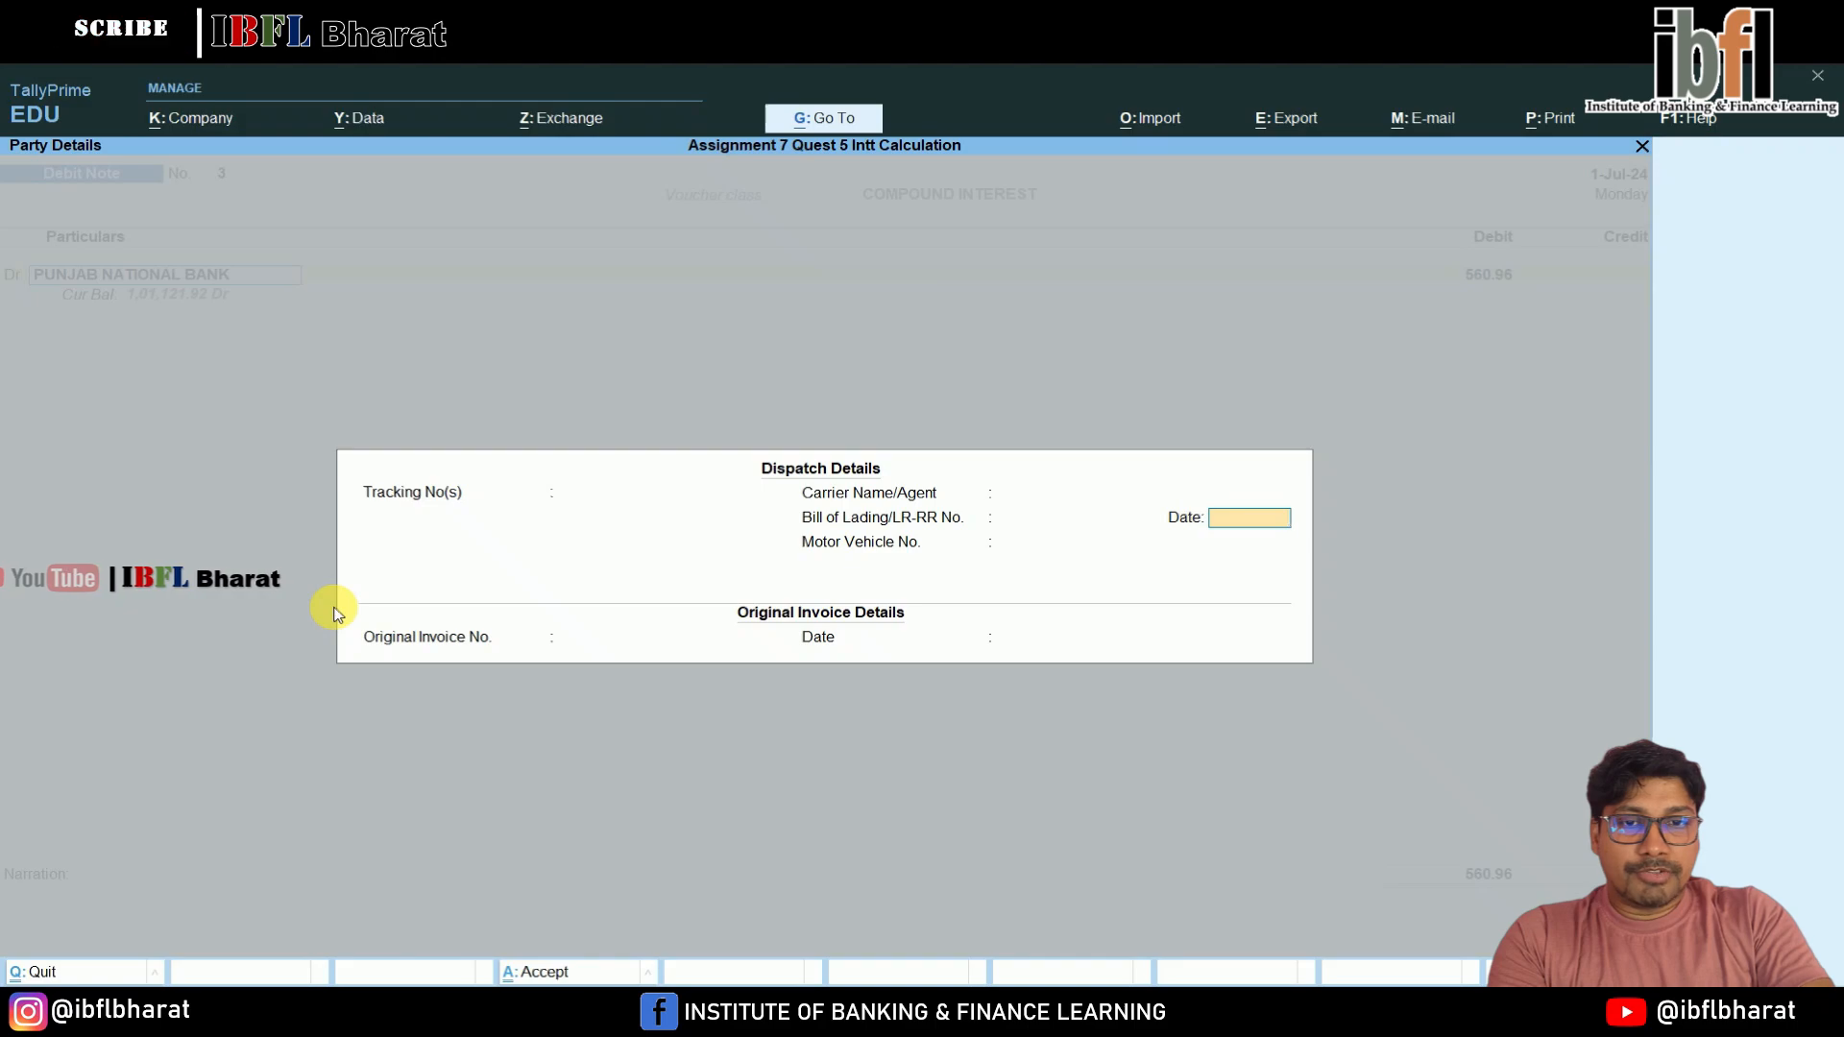
key("Return")
key("Return")
key("Return")
key("Return")
key("Return")
key("Return")
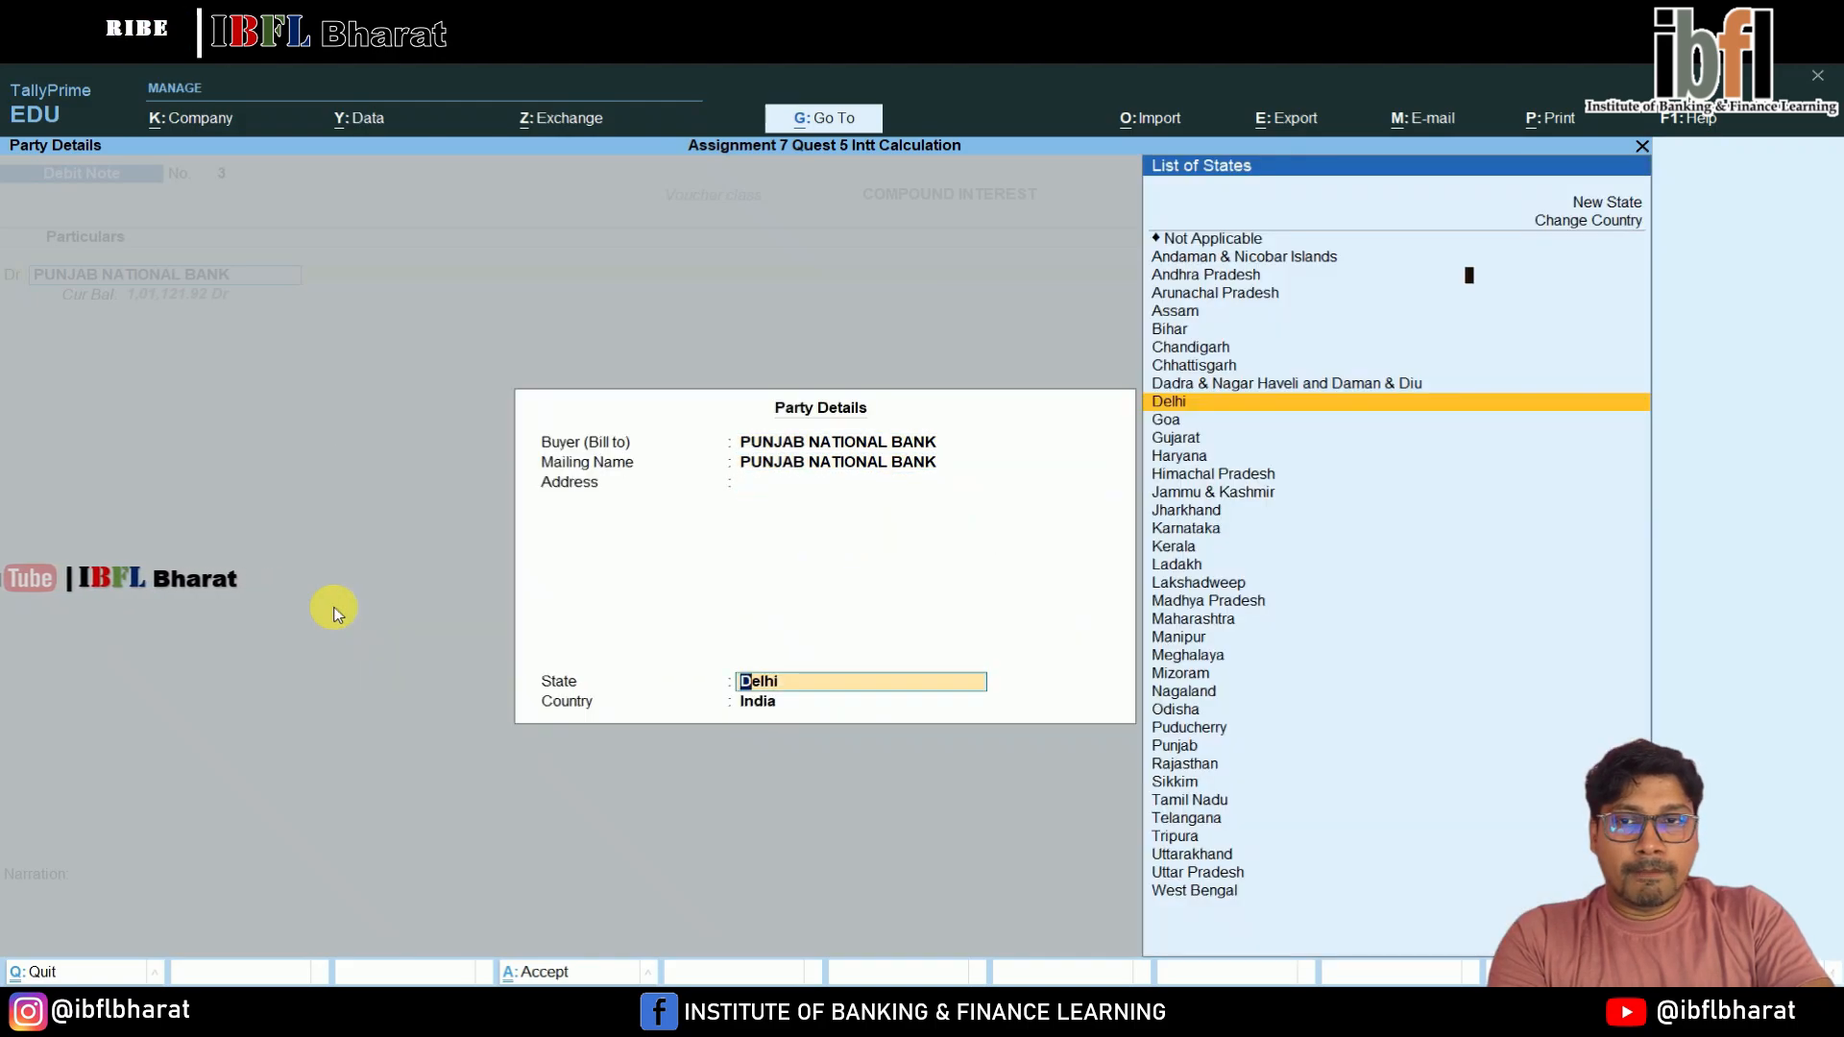
key("Return")
key("Return")
Keep the calculated debit amount and allocate it to the bank as Cheque/DD dated 1-Jul-24 without instrument details
key("Return")
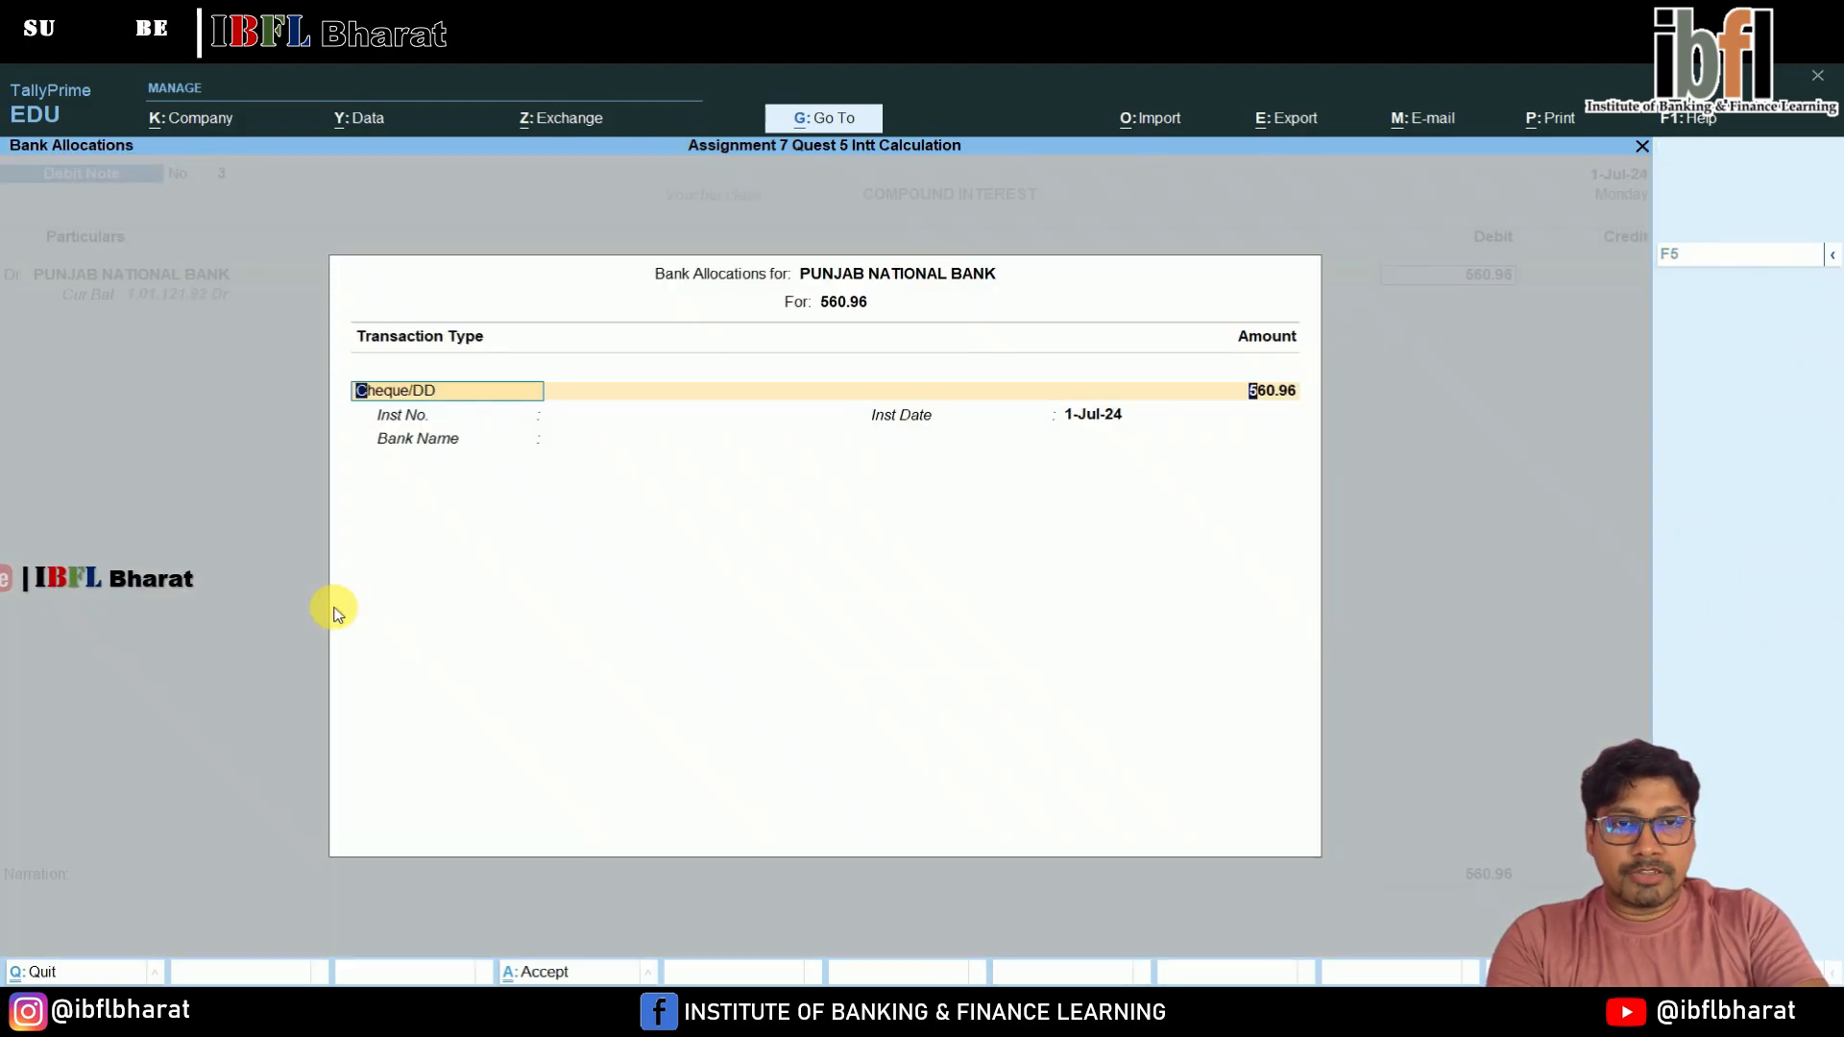
key("Return")
key("Return")
key("Return")
key("Return")
key("Return")
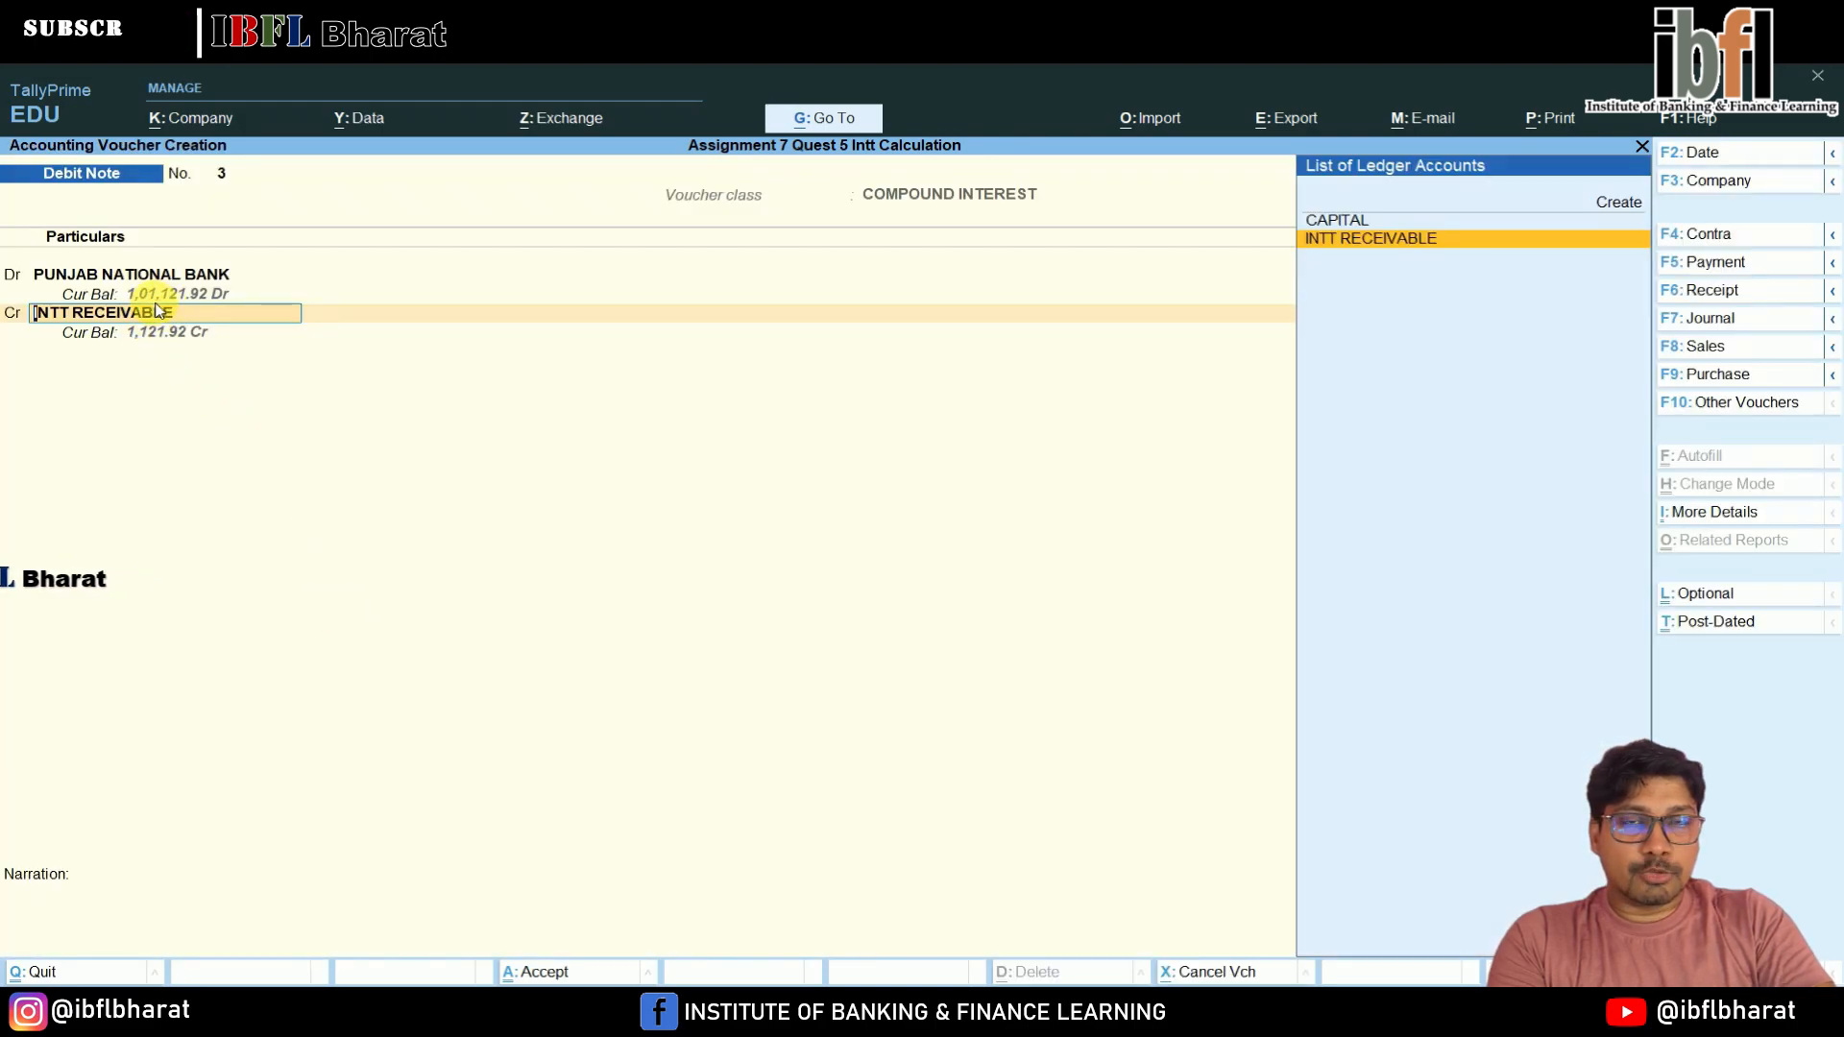
Credit INTT RECEIVABLE with the matching amount and accept the 1-Jul-24 Debit Note without a narration
key("Return")
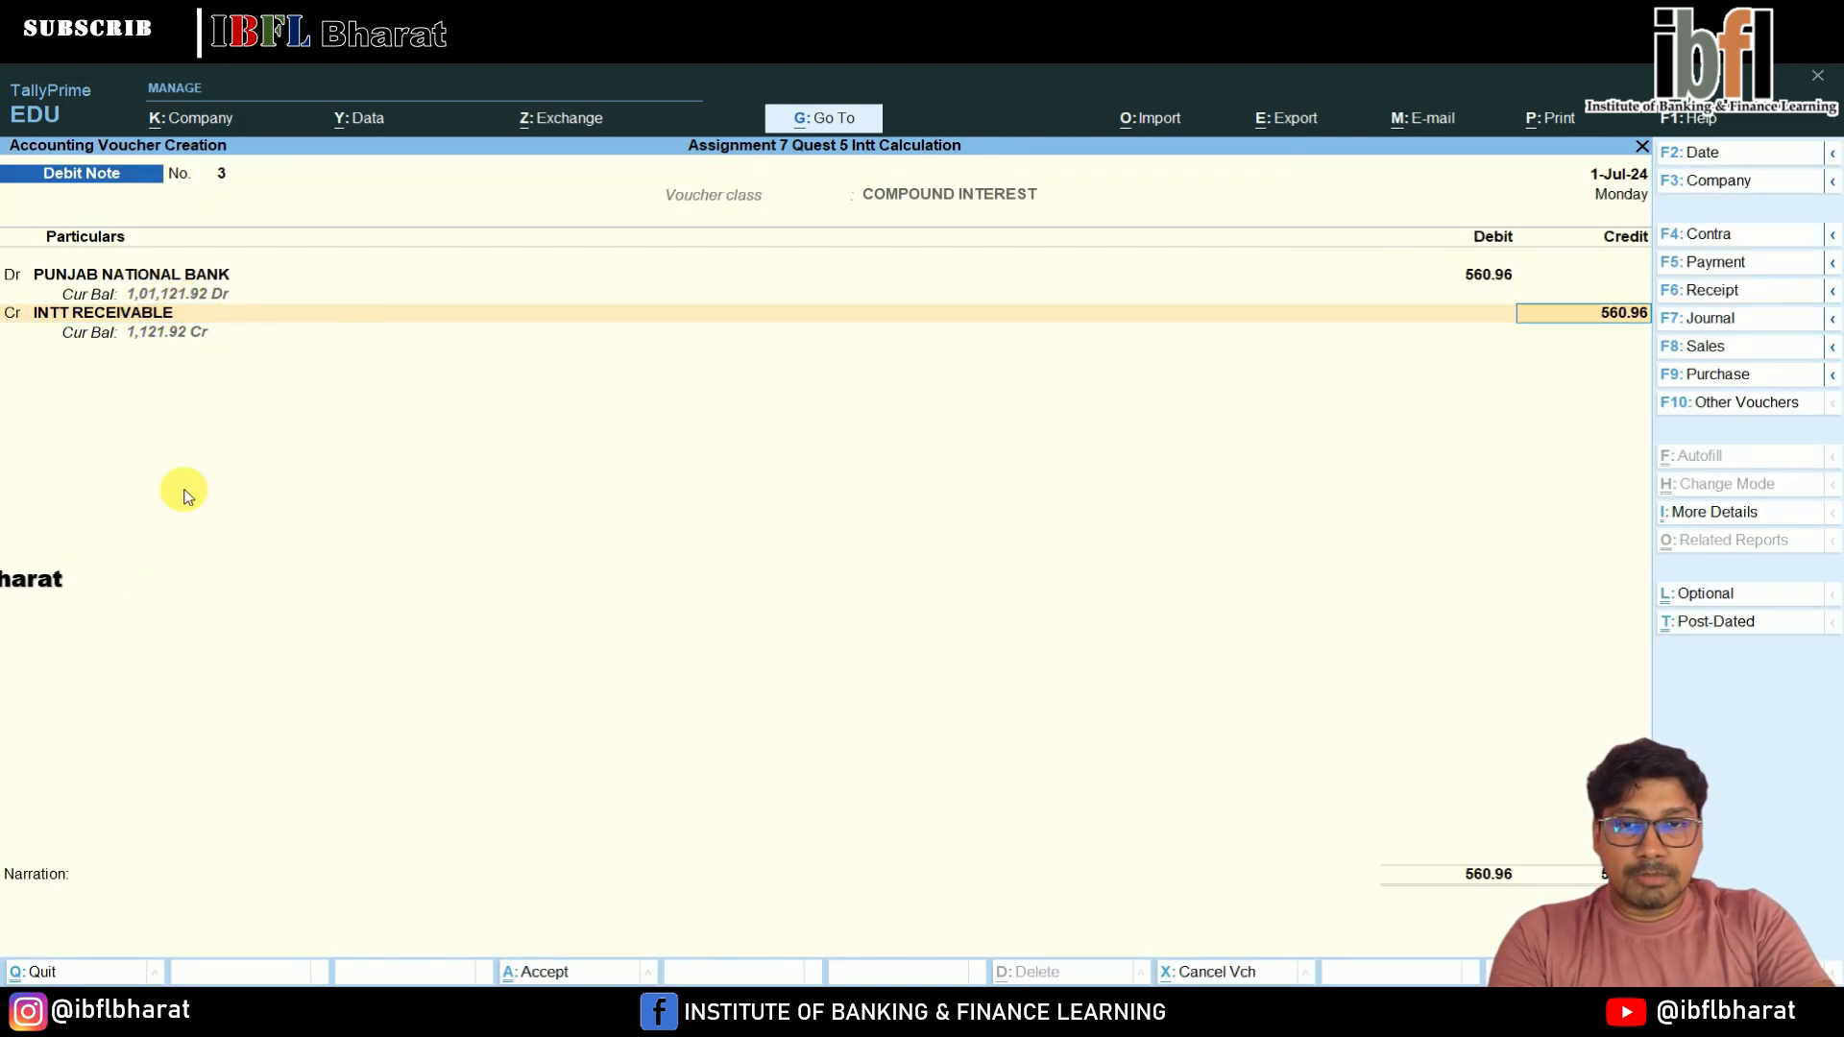
key("Return")
key("Return")
key("Return")
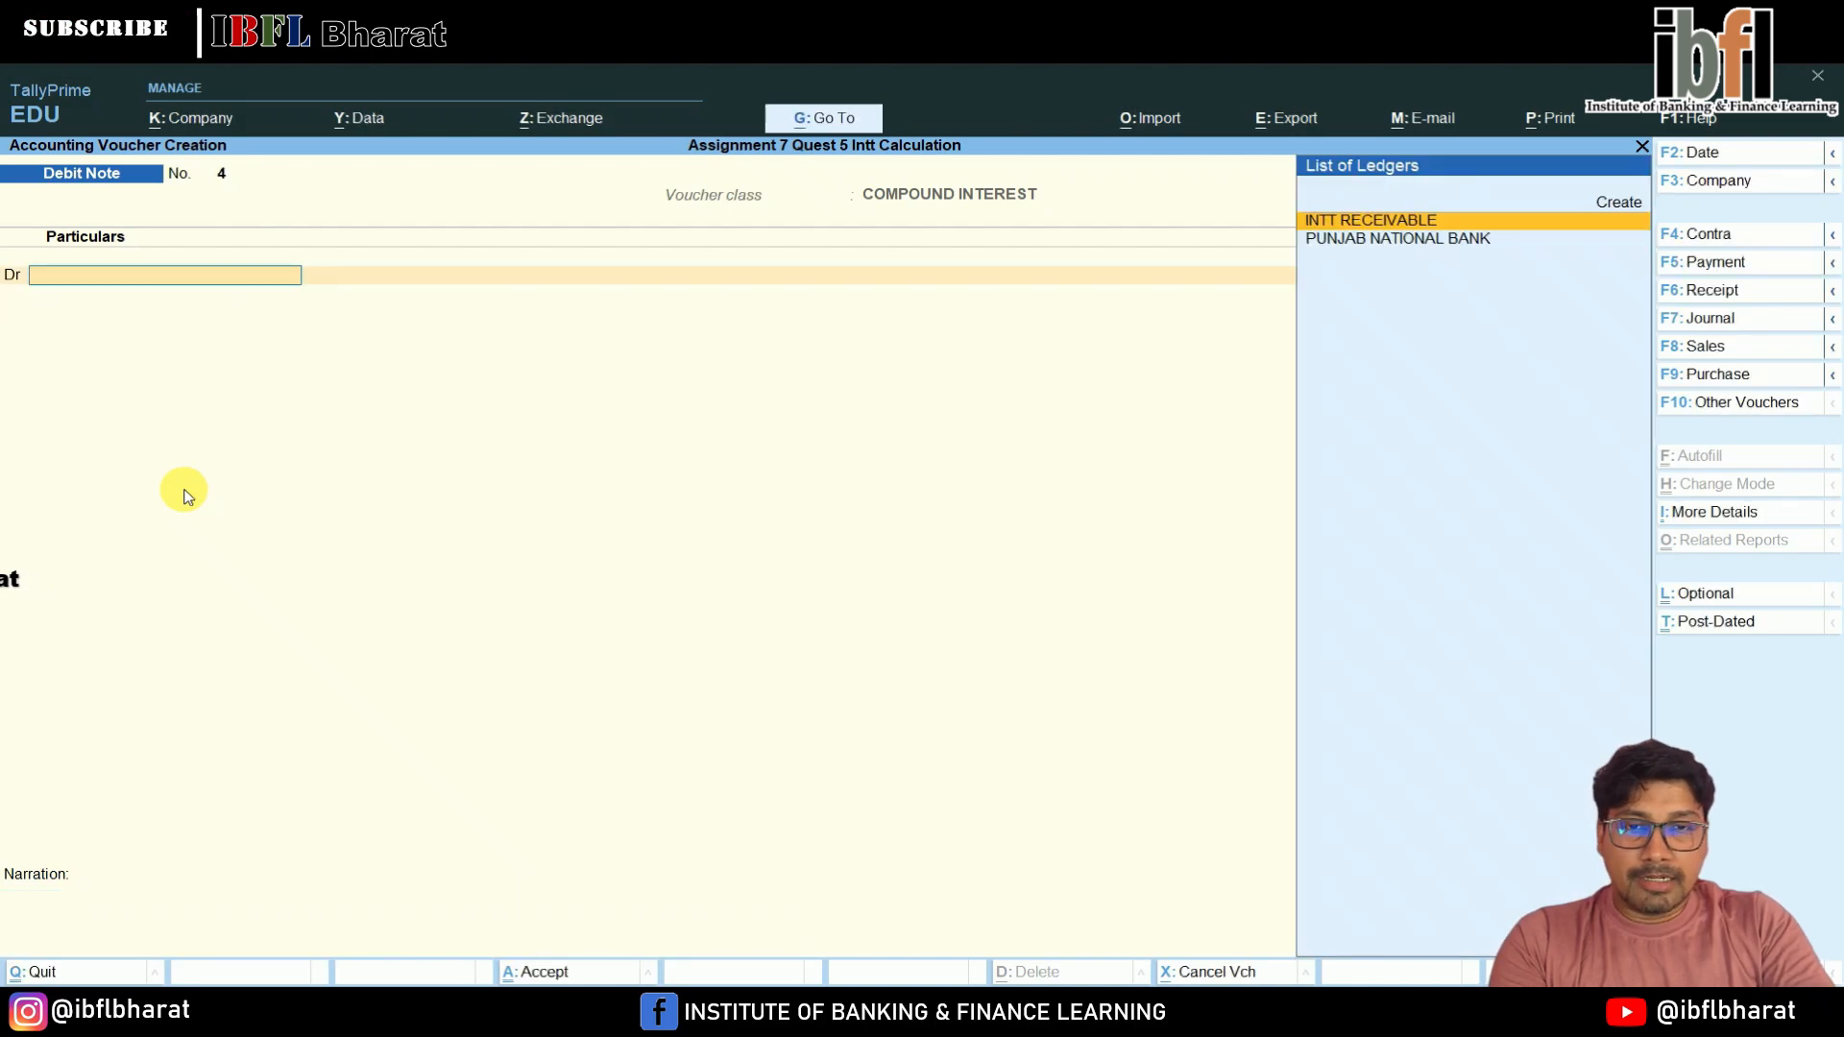
Date a further Debit Note 31-Jul-24 and debit PUNJAB NATIONAL BANK with the calculated interest
key("F2")
type("31.")
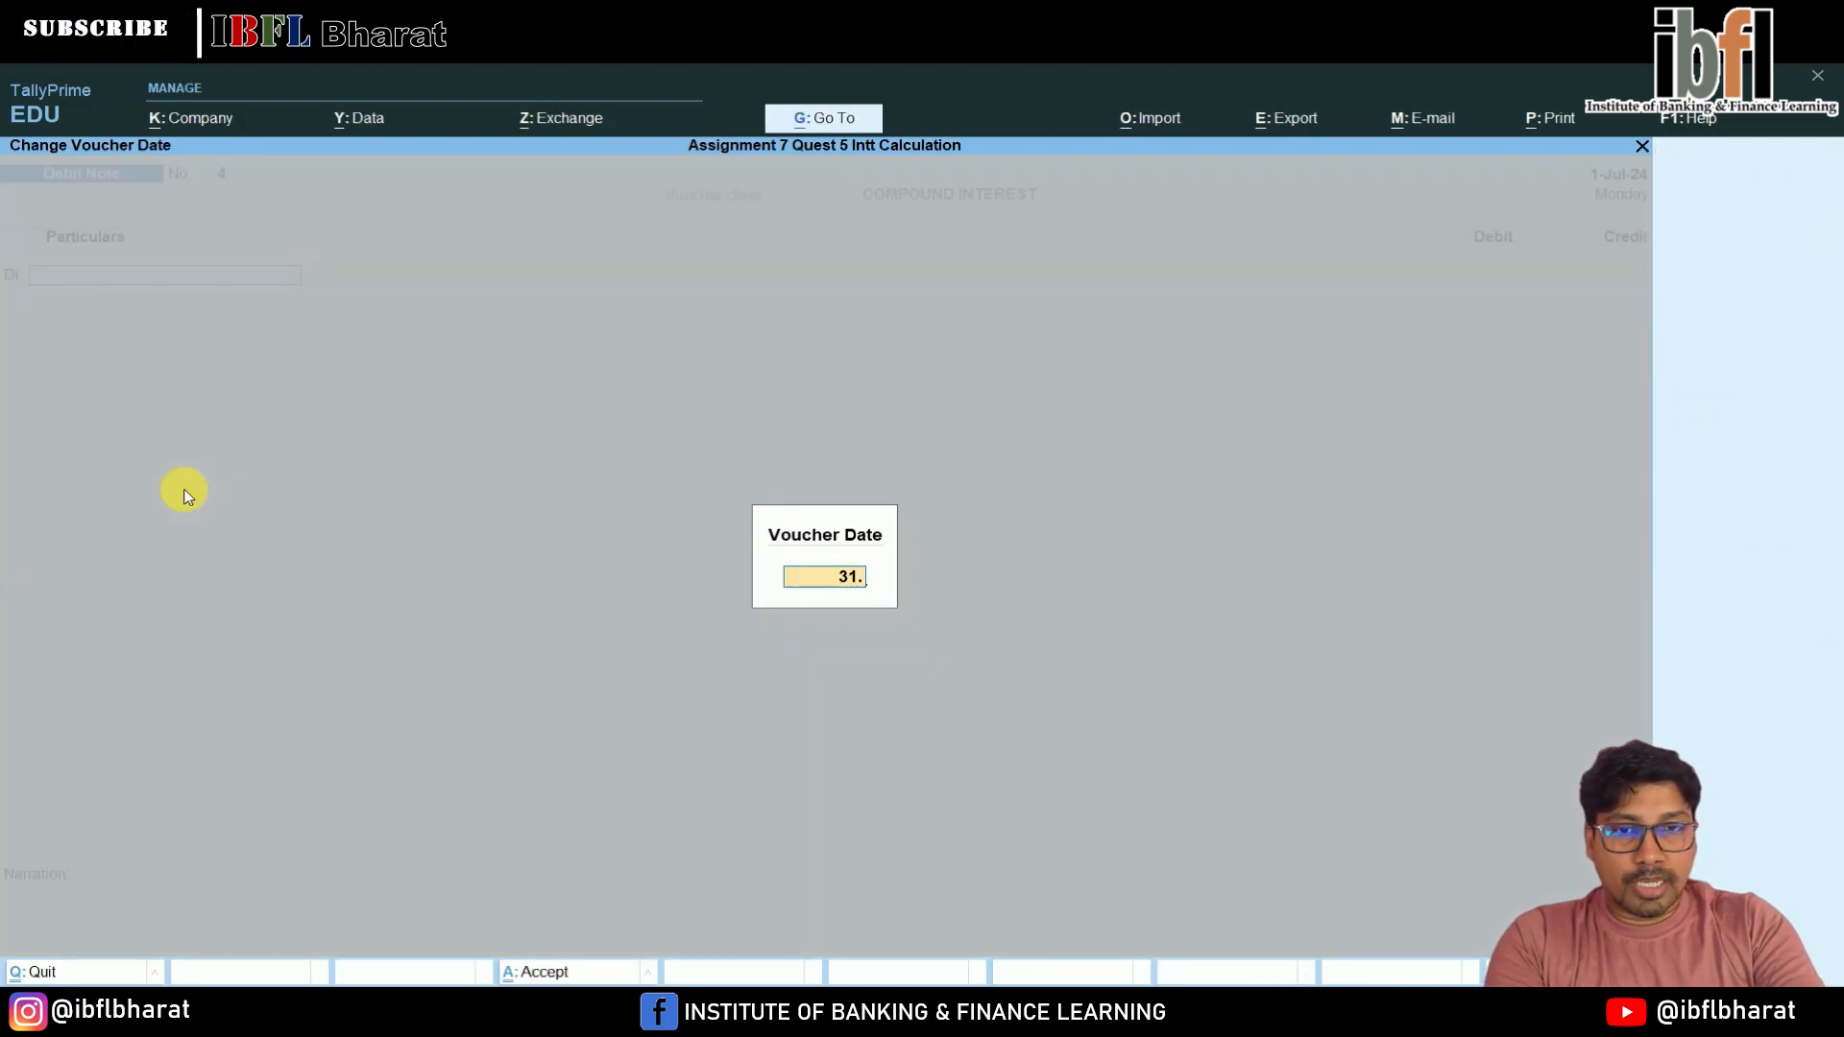
type("7")
key("Return")
key("Down")
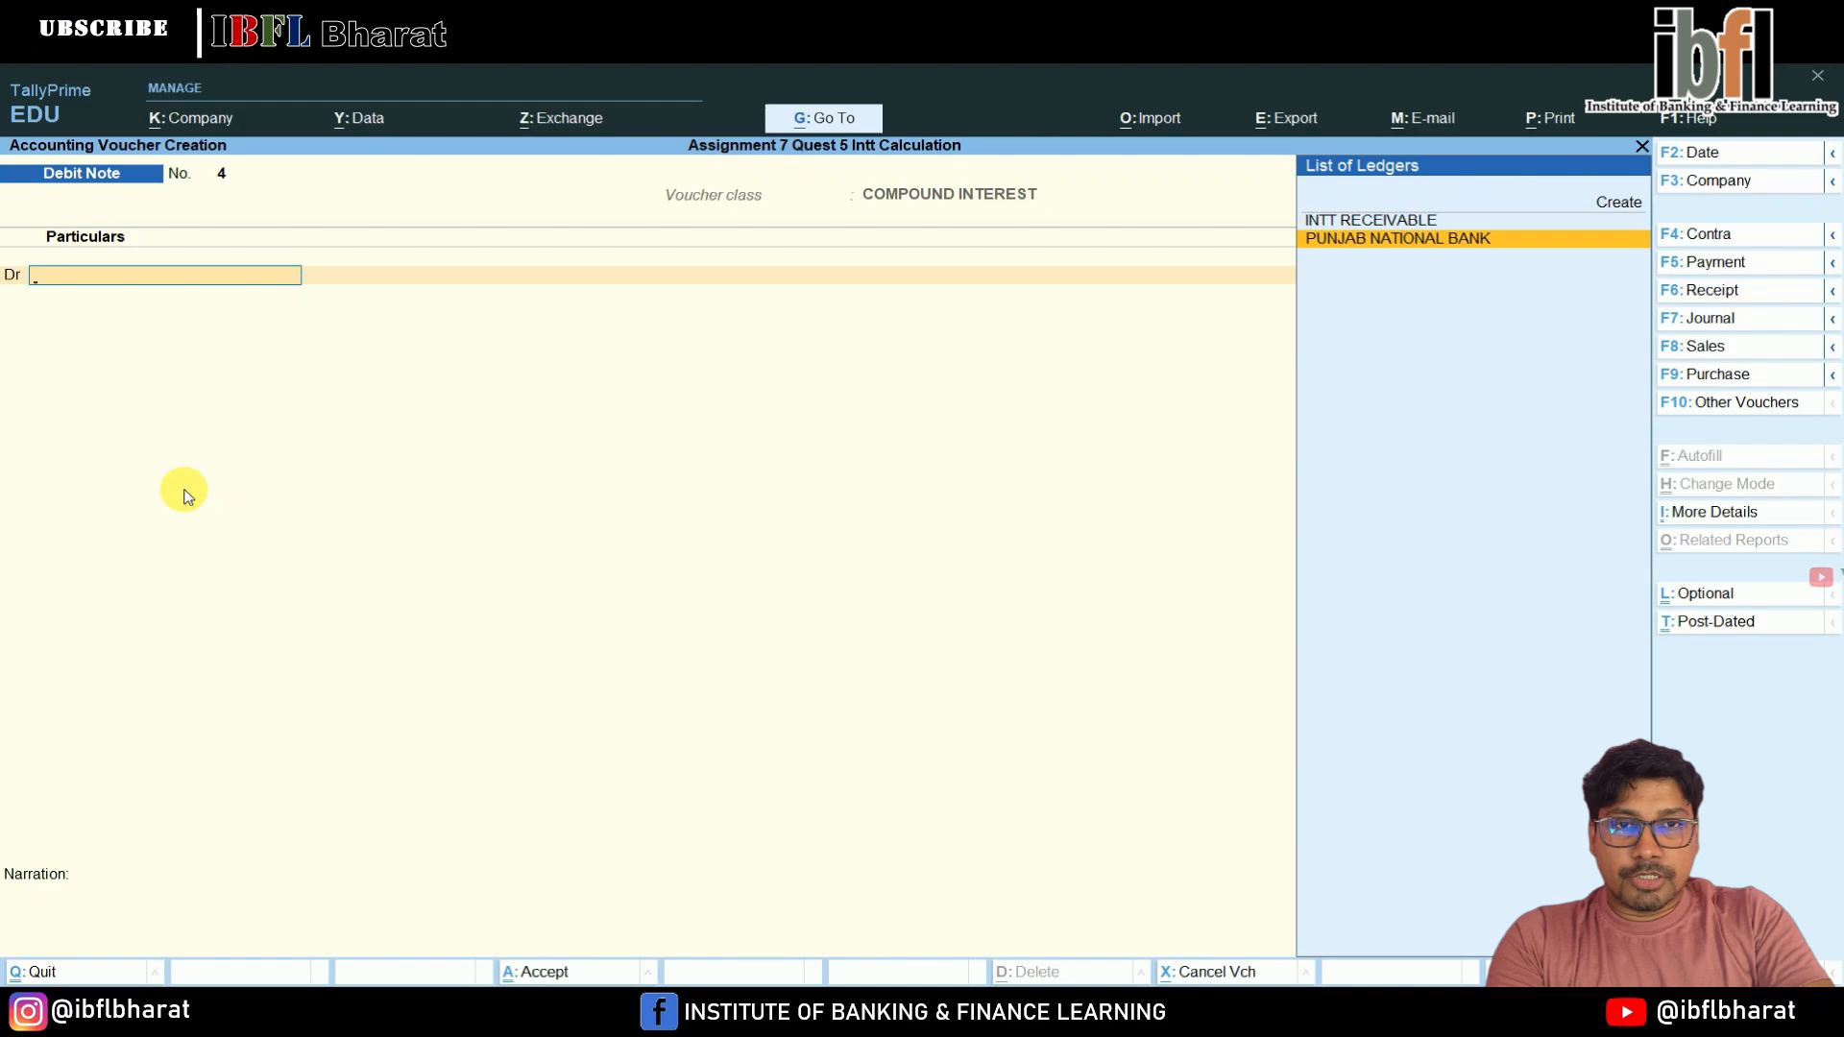
key("Return")
Leave the 31-Jul-24 Debit Note's dispatch and original invoice details blank and keep the default party details
key("Return")
key("Return")
key("Return")
key("Return")
key("Return")
key("Return")
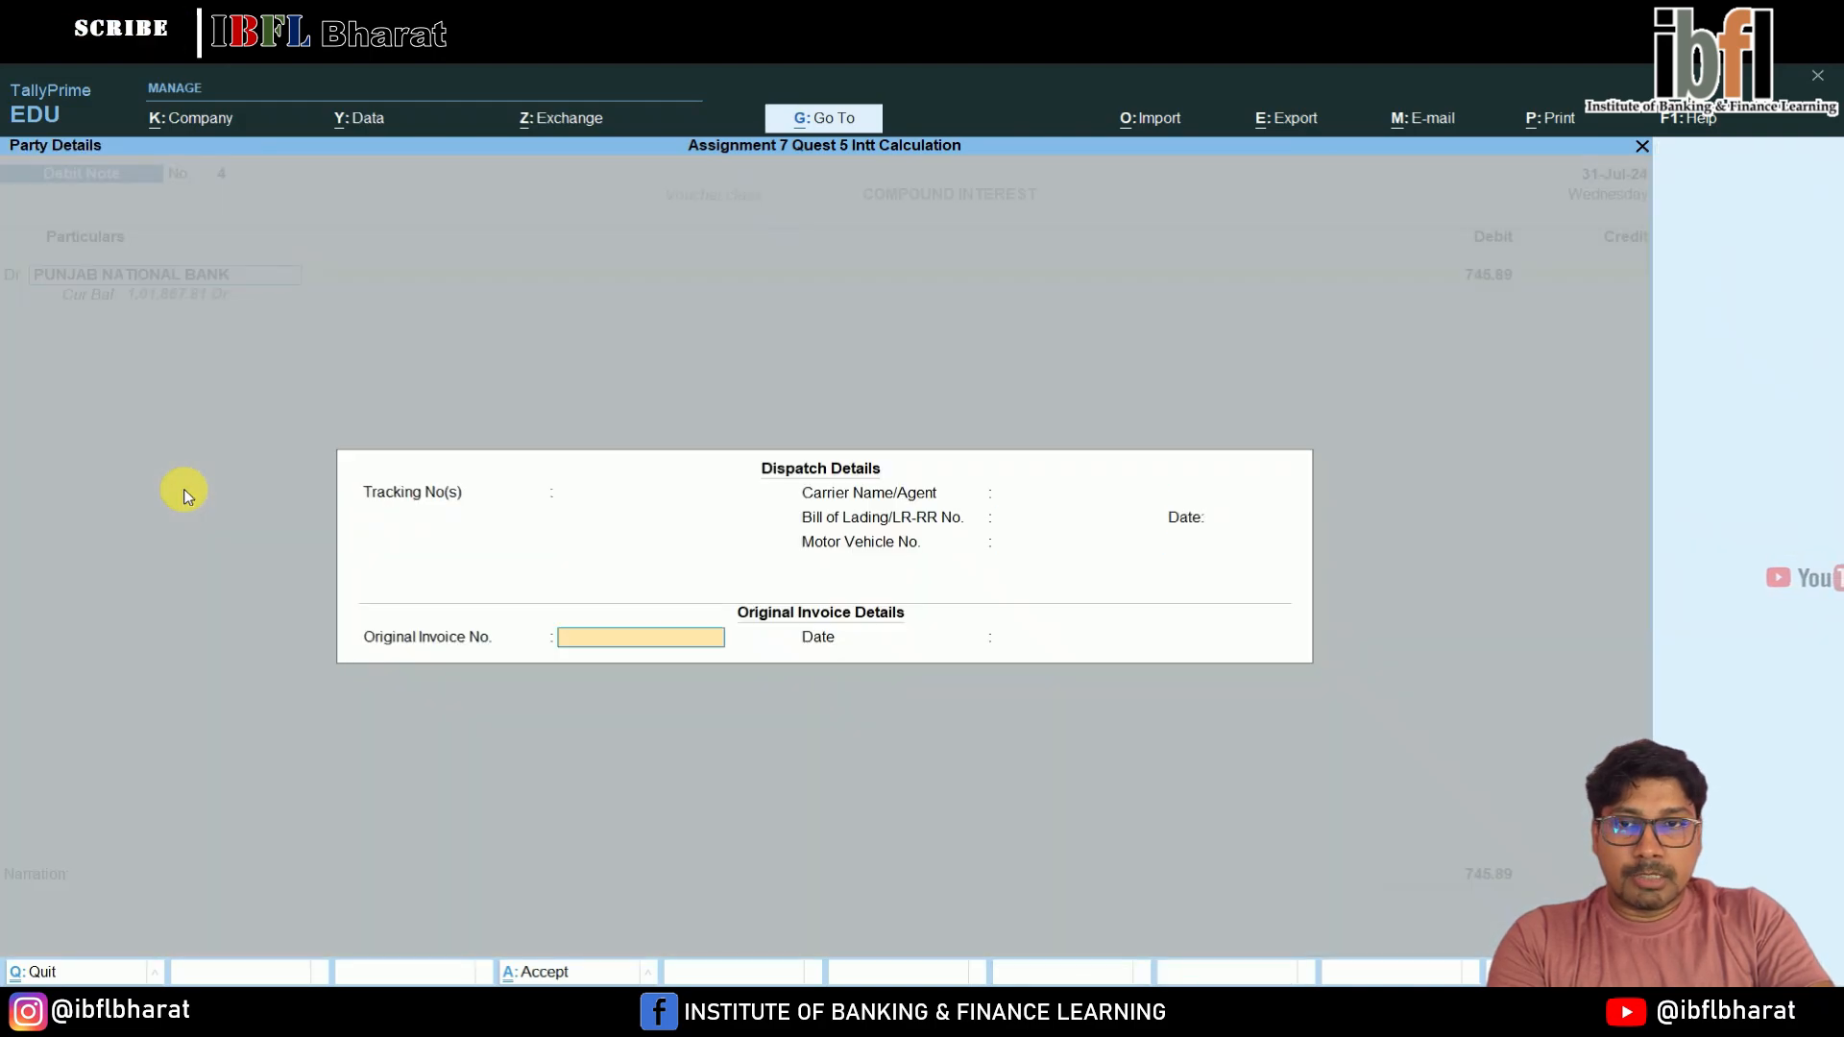
key("Return")
key("Return")
key("Return")
key("Return")
key("Return")
key("Return")
key("Return")
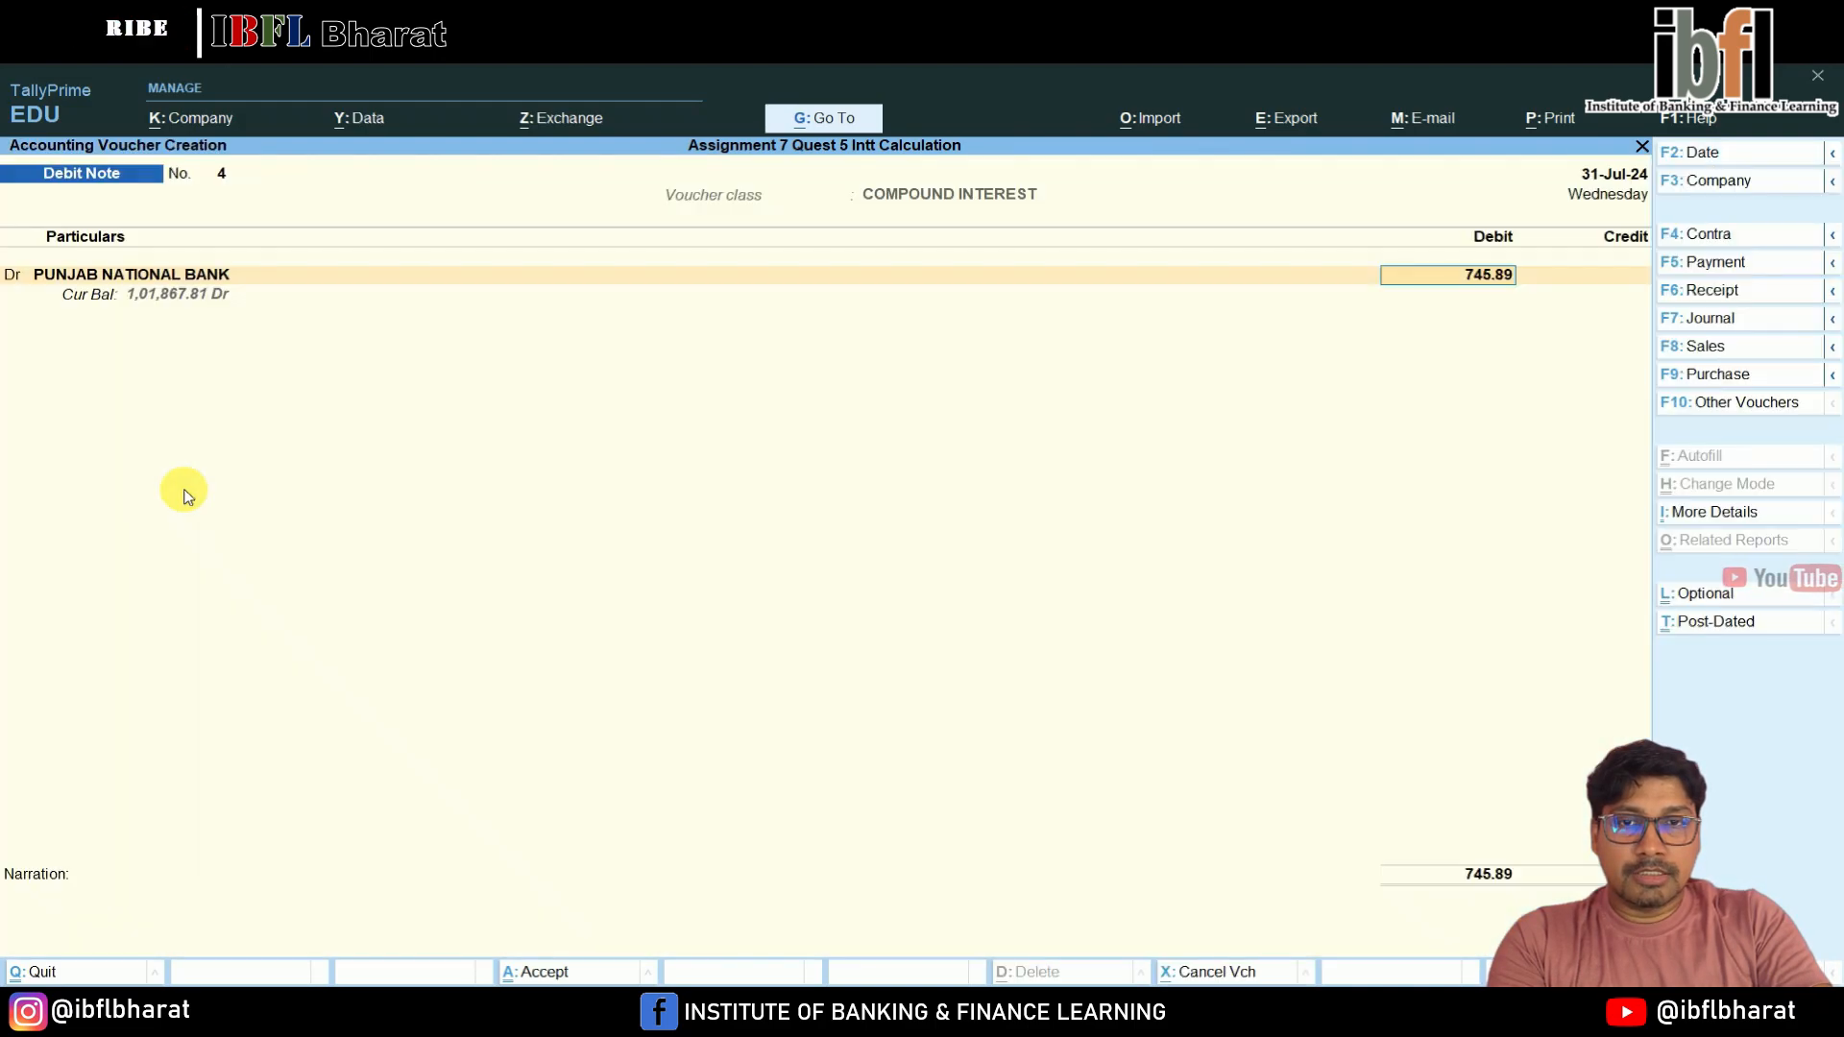
Keep the calculated debit, credit INTT RECEIVABLE with the same amount and accept the 31-Jul-24 Debit Note without a narration
key("Return")
key("Return")
key("Return")
key("Return")
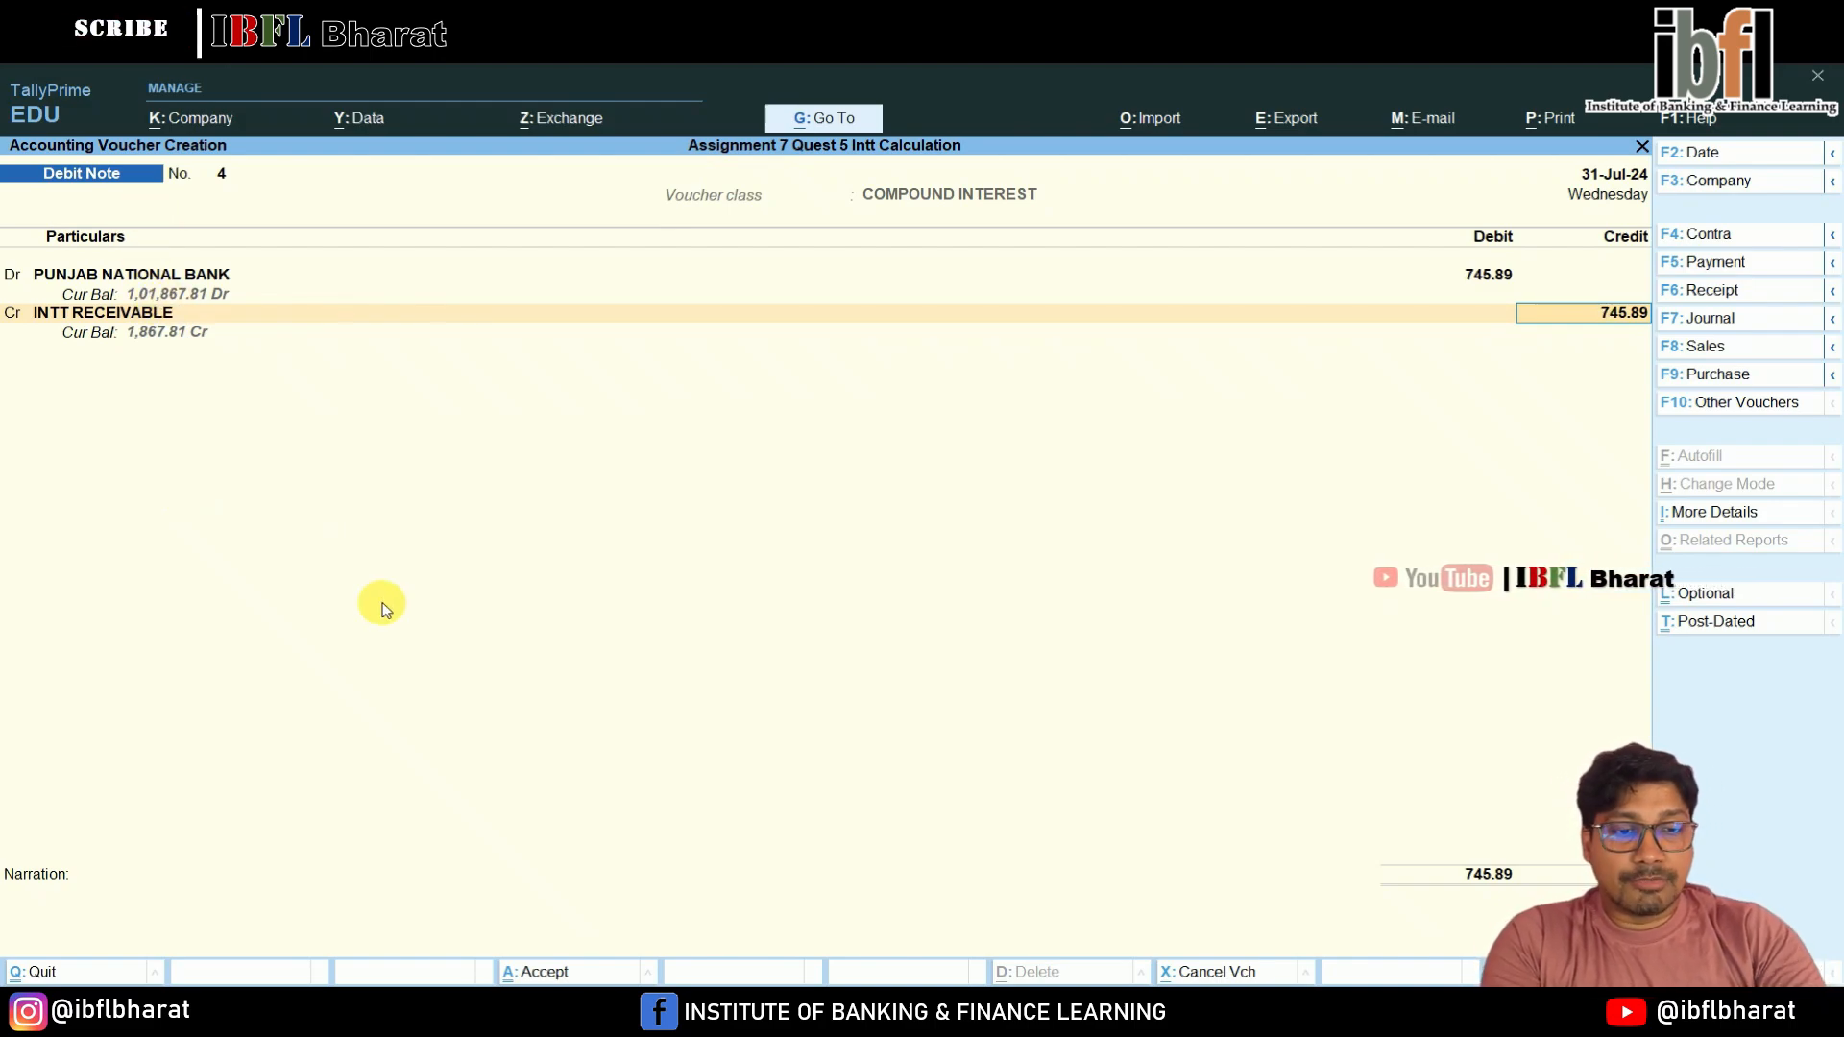
key("Return")
key("Return")
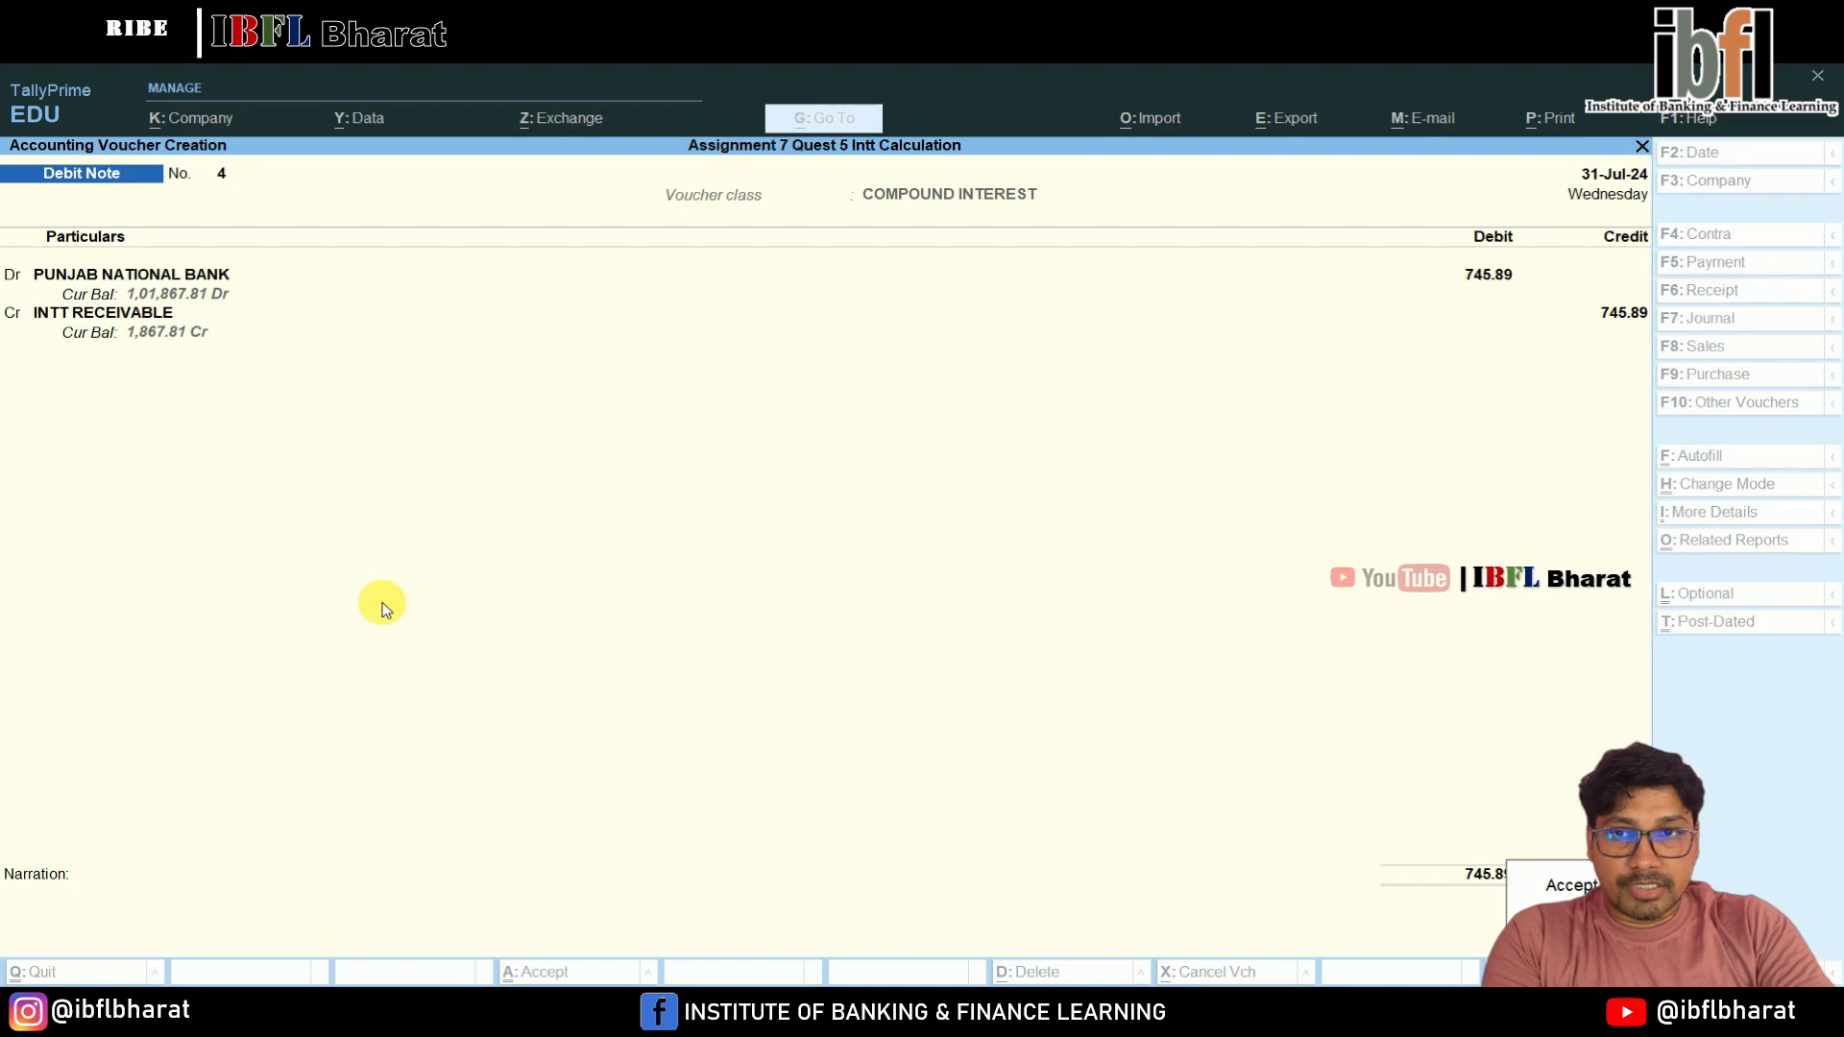
key("Return")
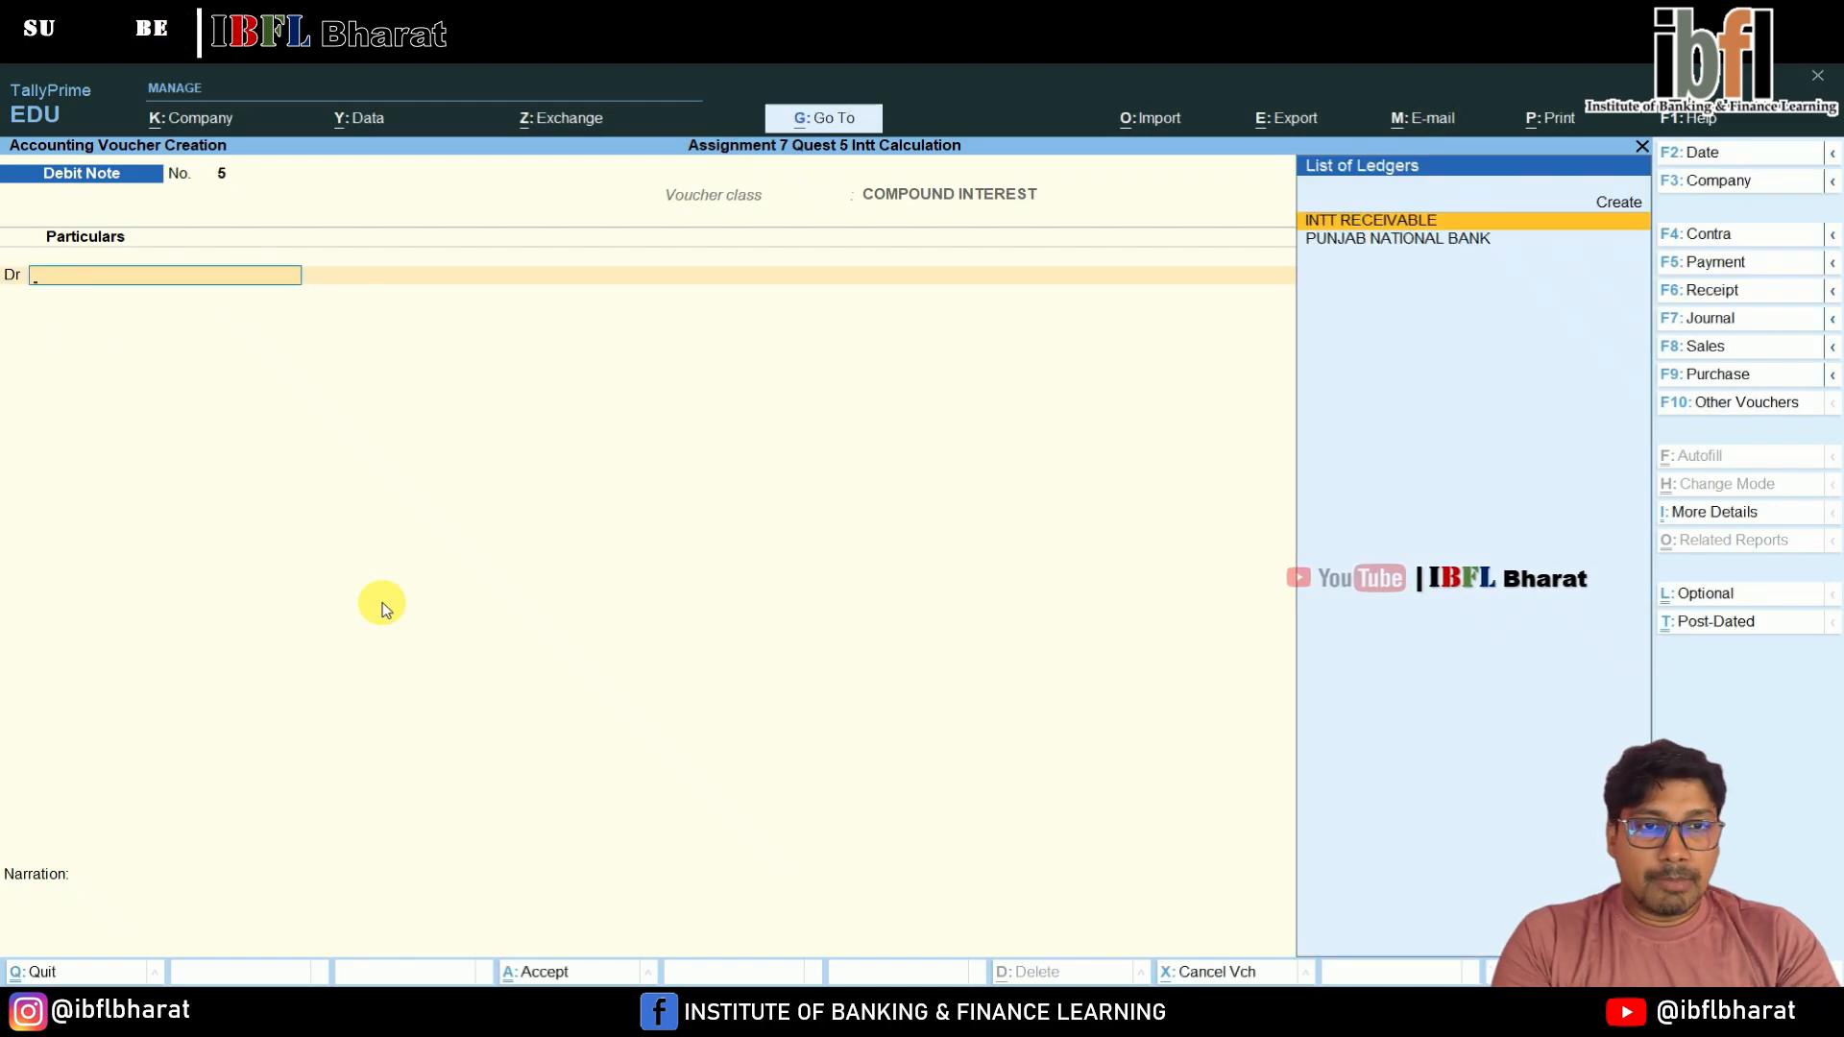
Leave voucher entry and examine the Bank Accounts and INTT RECEIVABLE balances under Current Assets in the Balance Sheet
key("Escape")
key("Down")
key("Down")
key("Down")
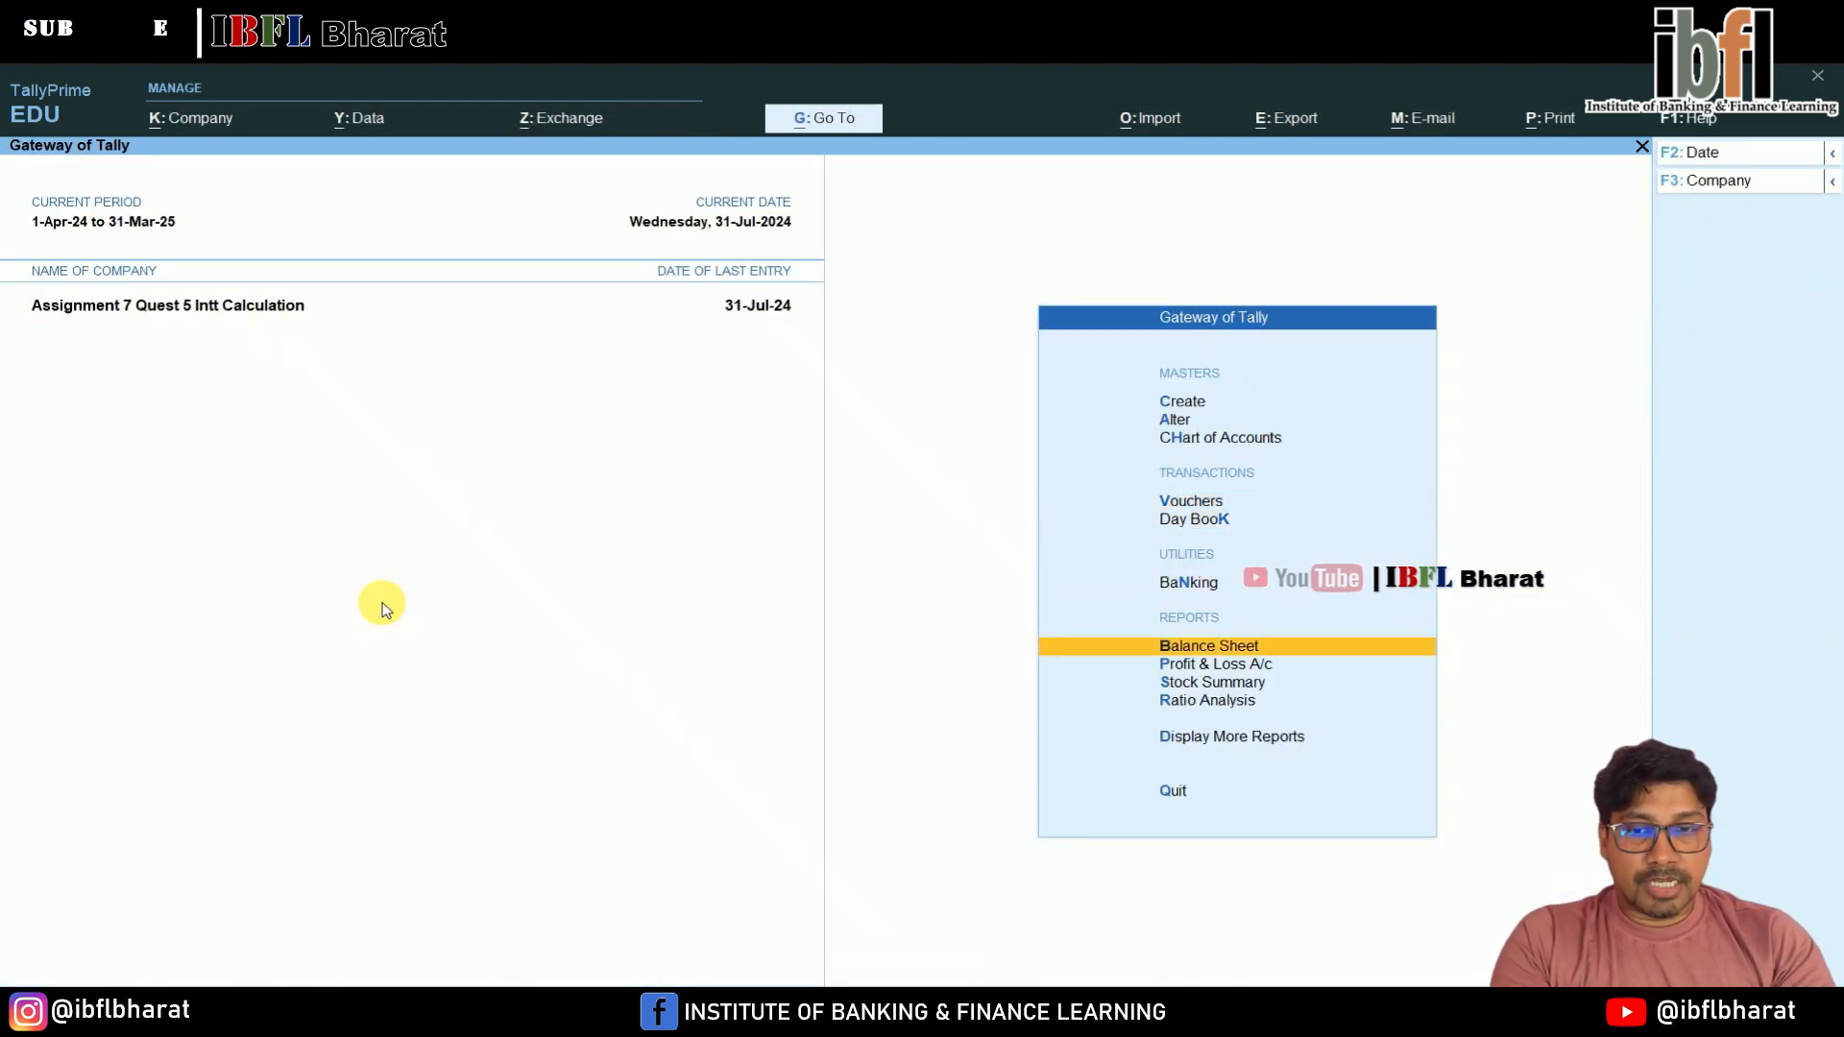
key("Return")
key("Right")
key("Down")
key("Down")
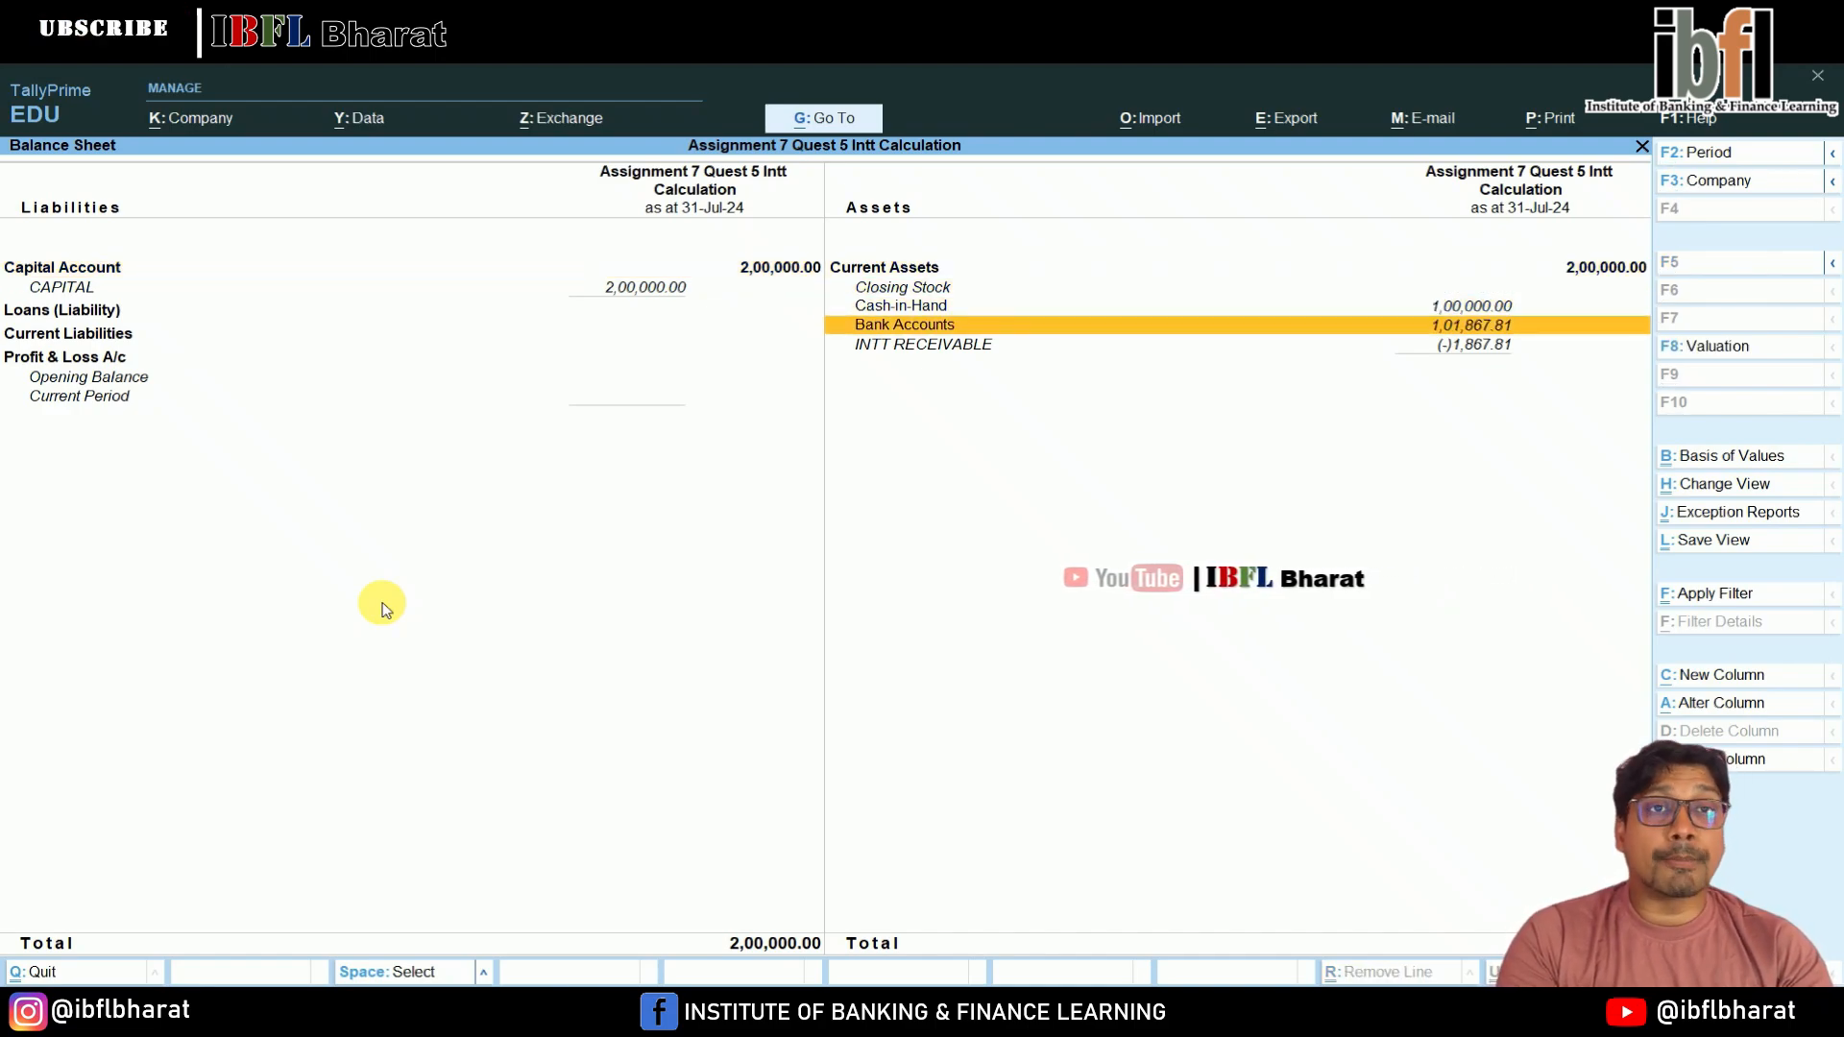
key("Down")
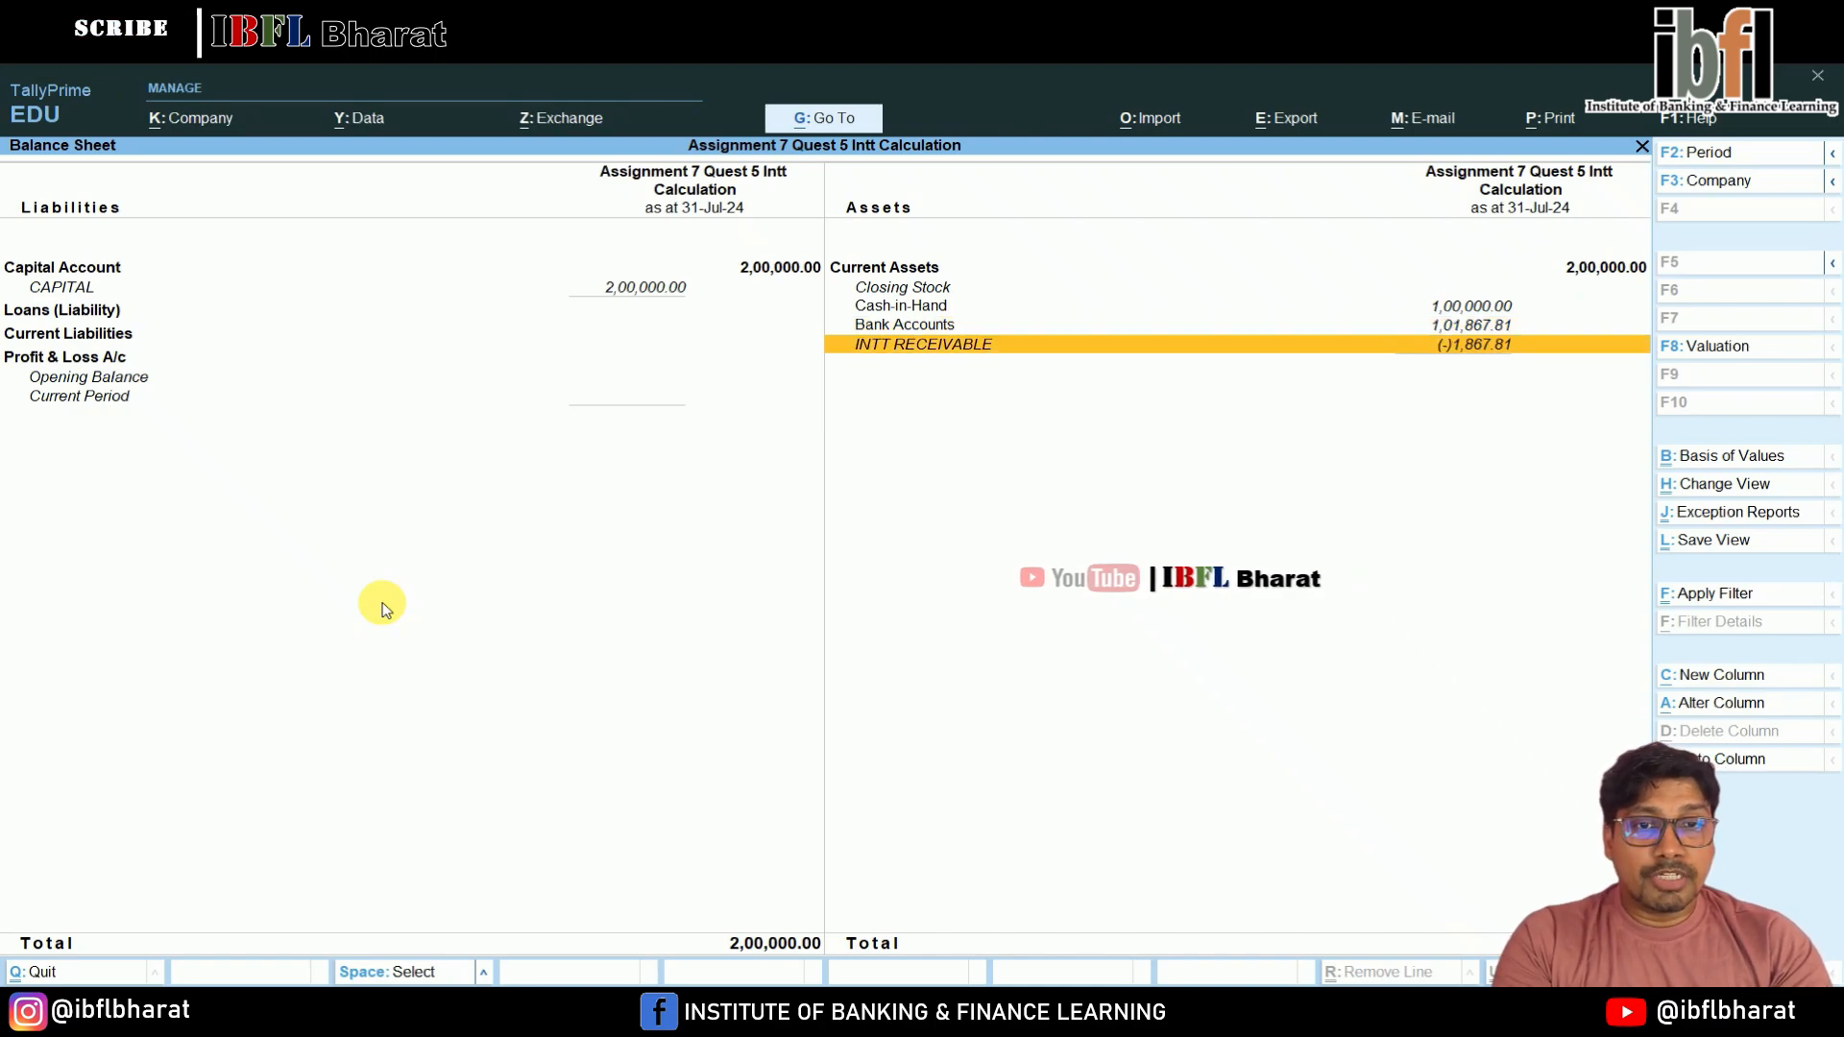
key("Left")
key("Right")
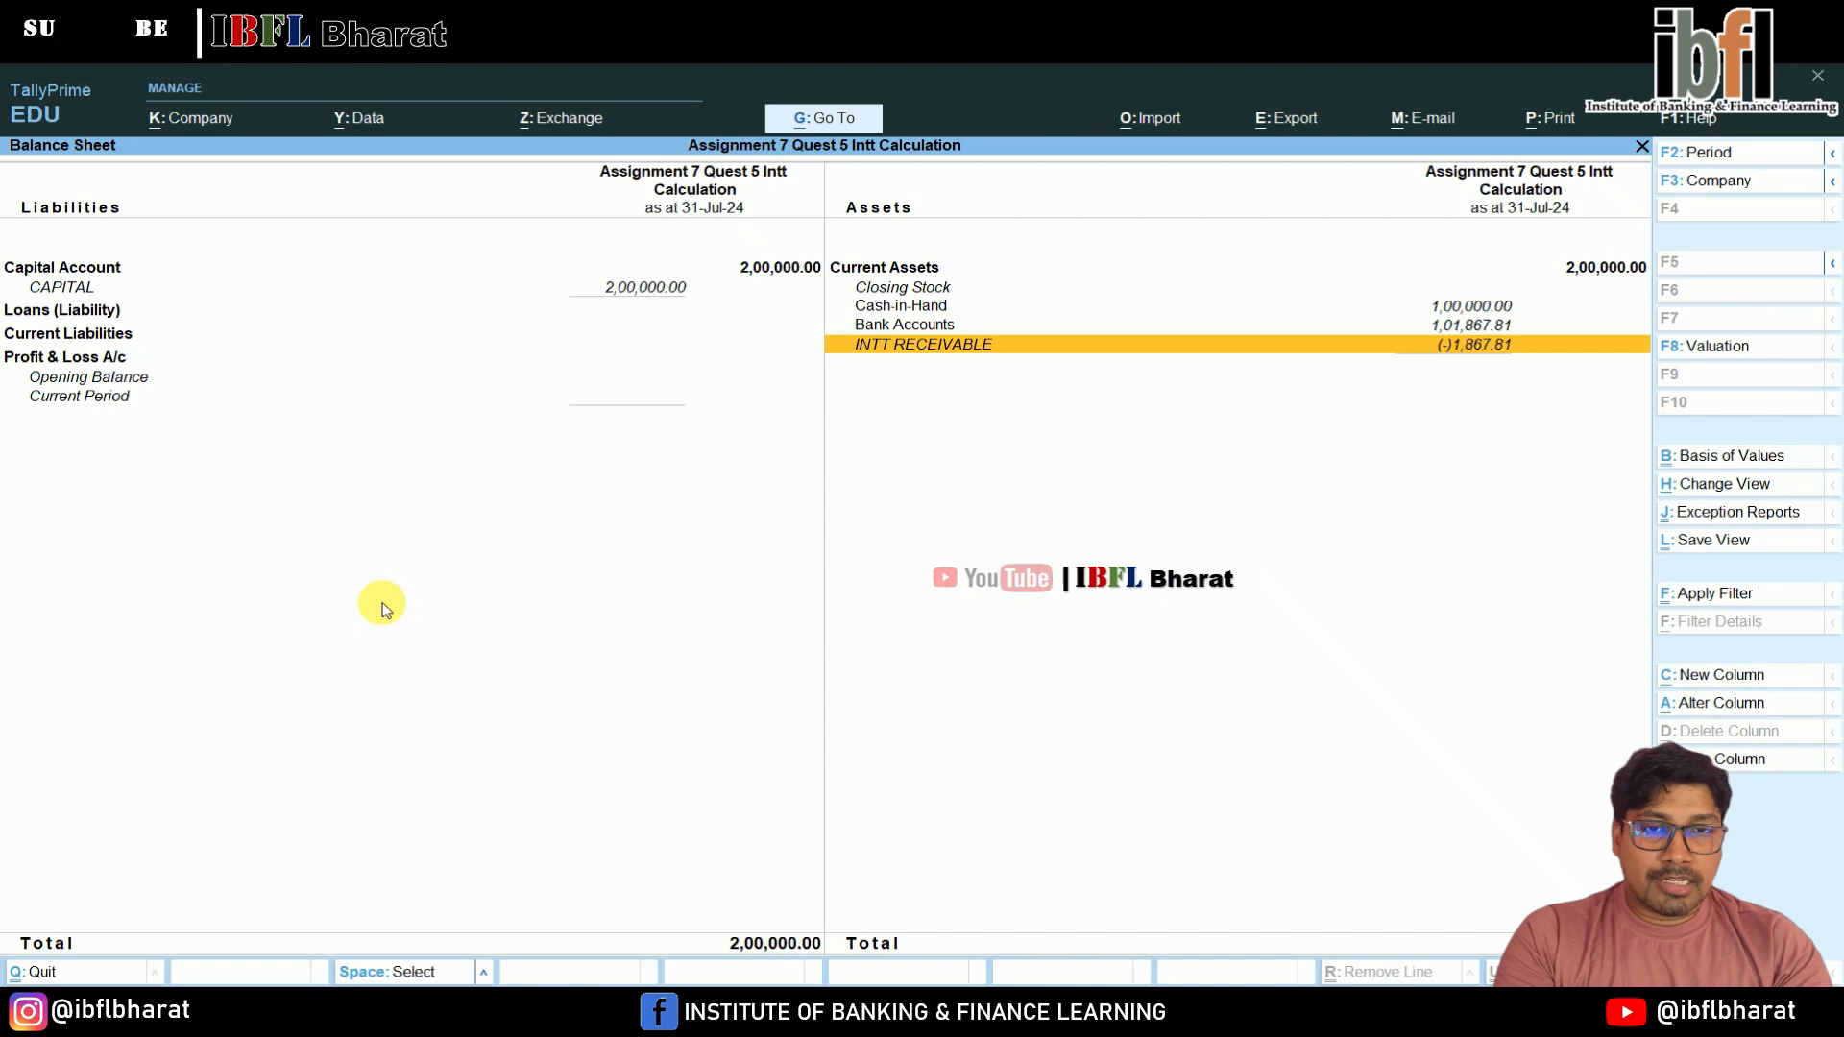
key("Escape")
Start a Journal voucher dated 31-Jul-24 and debit INTT RECEIVABLE with 1867.81
key("v")
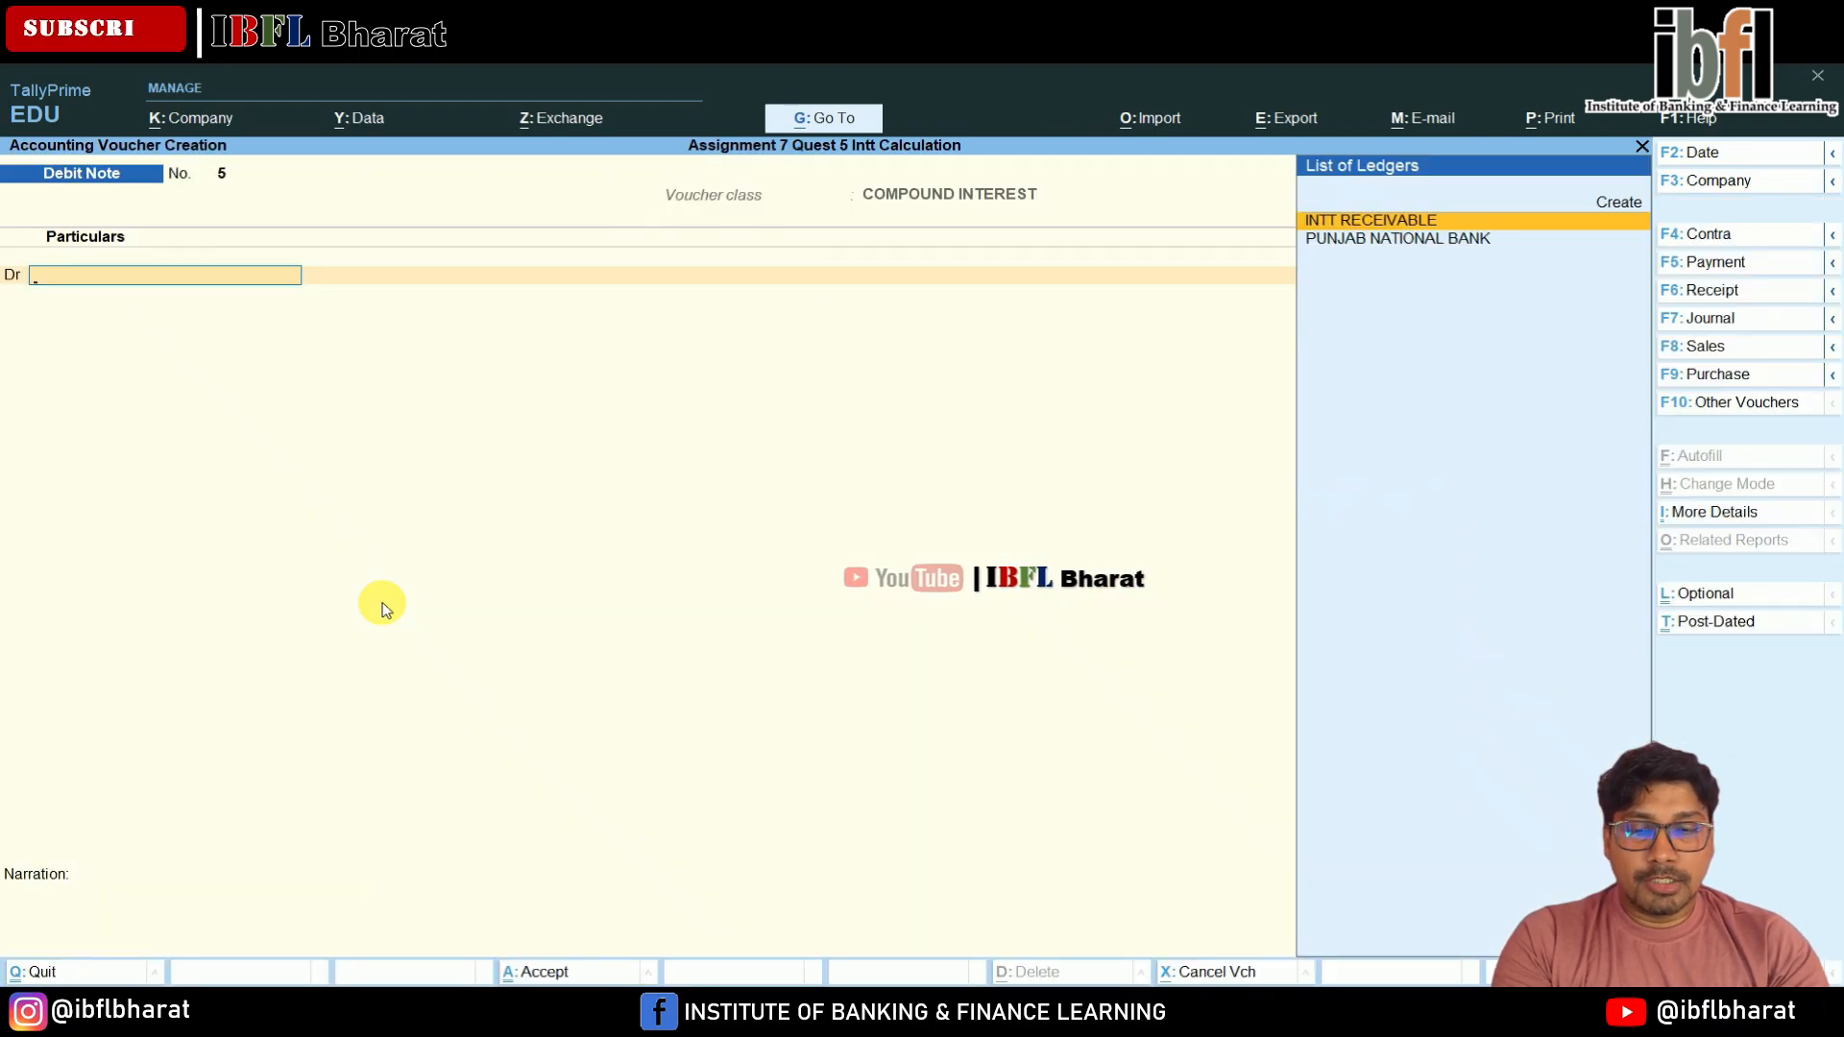
key("F6")
key("F7")
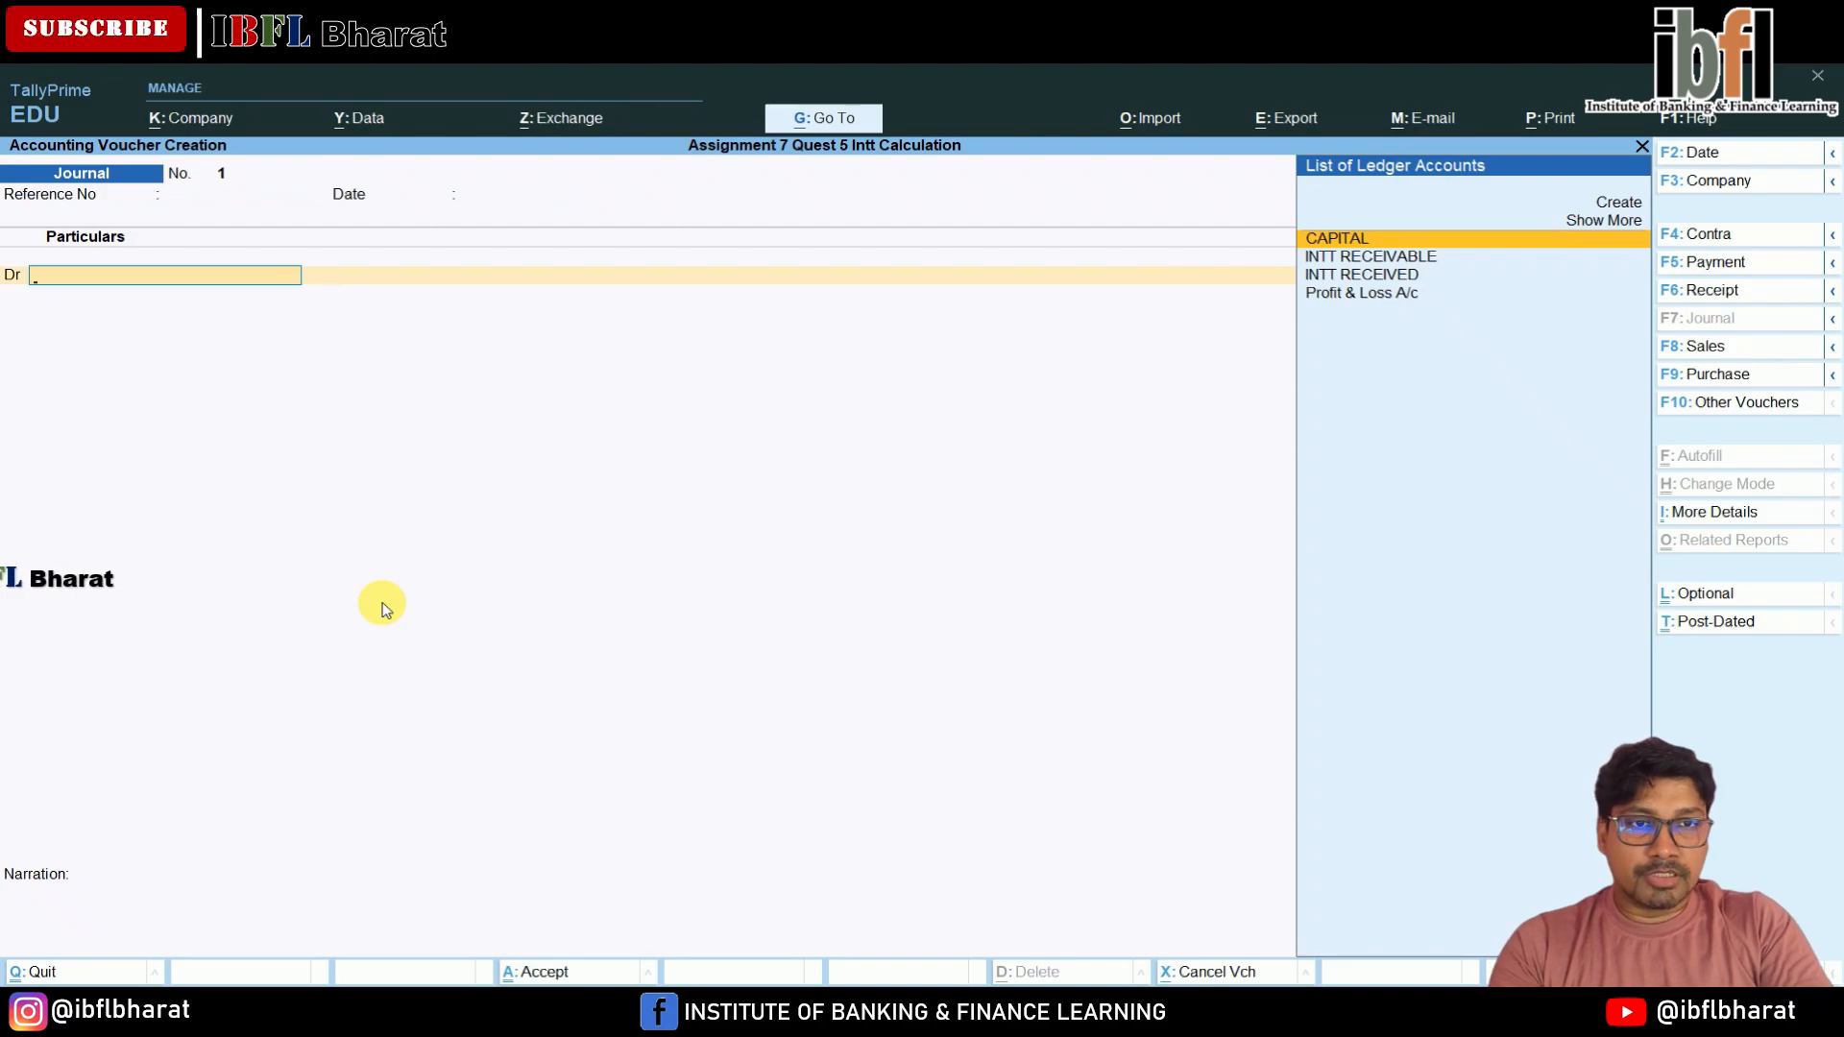
key("Down")
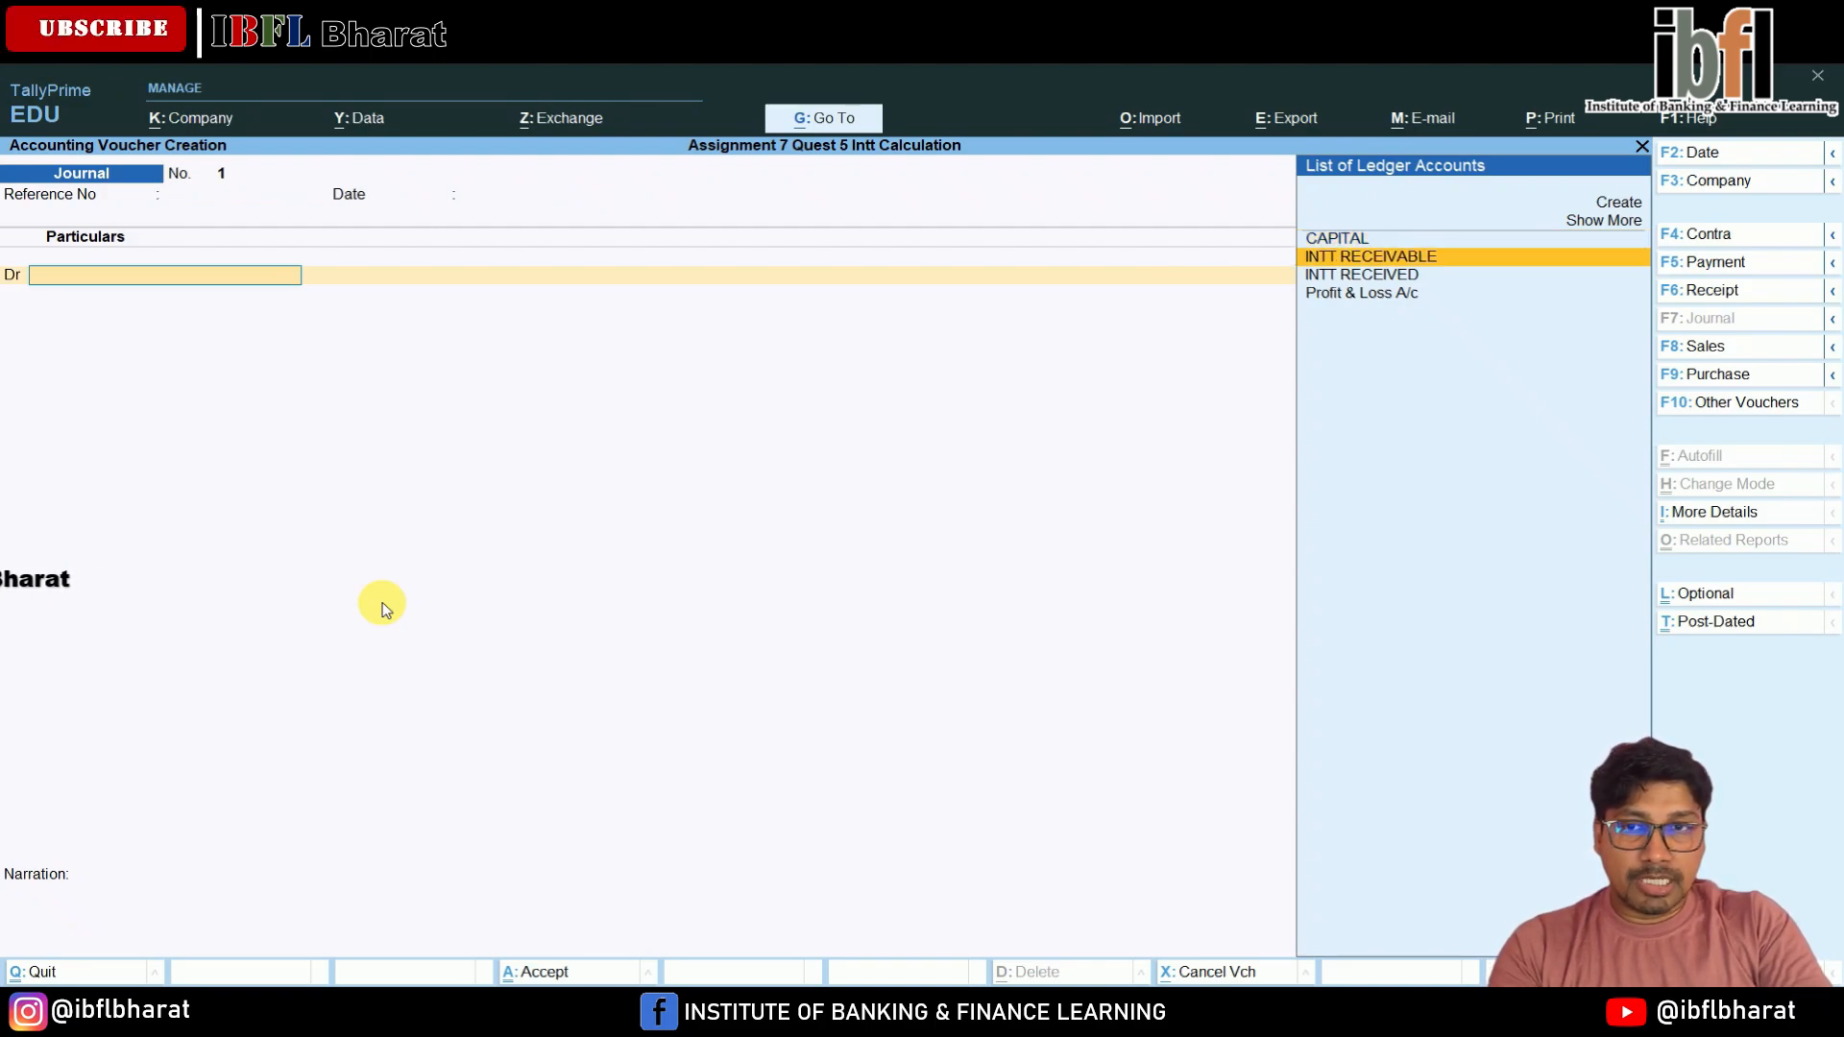
key("Return")
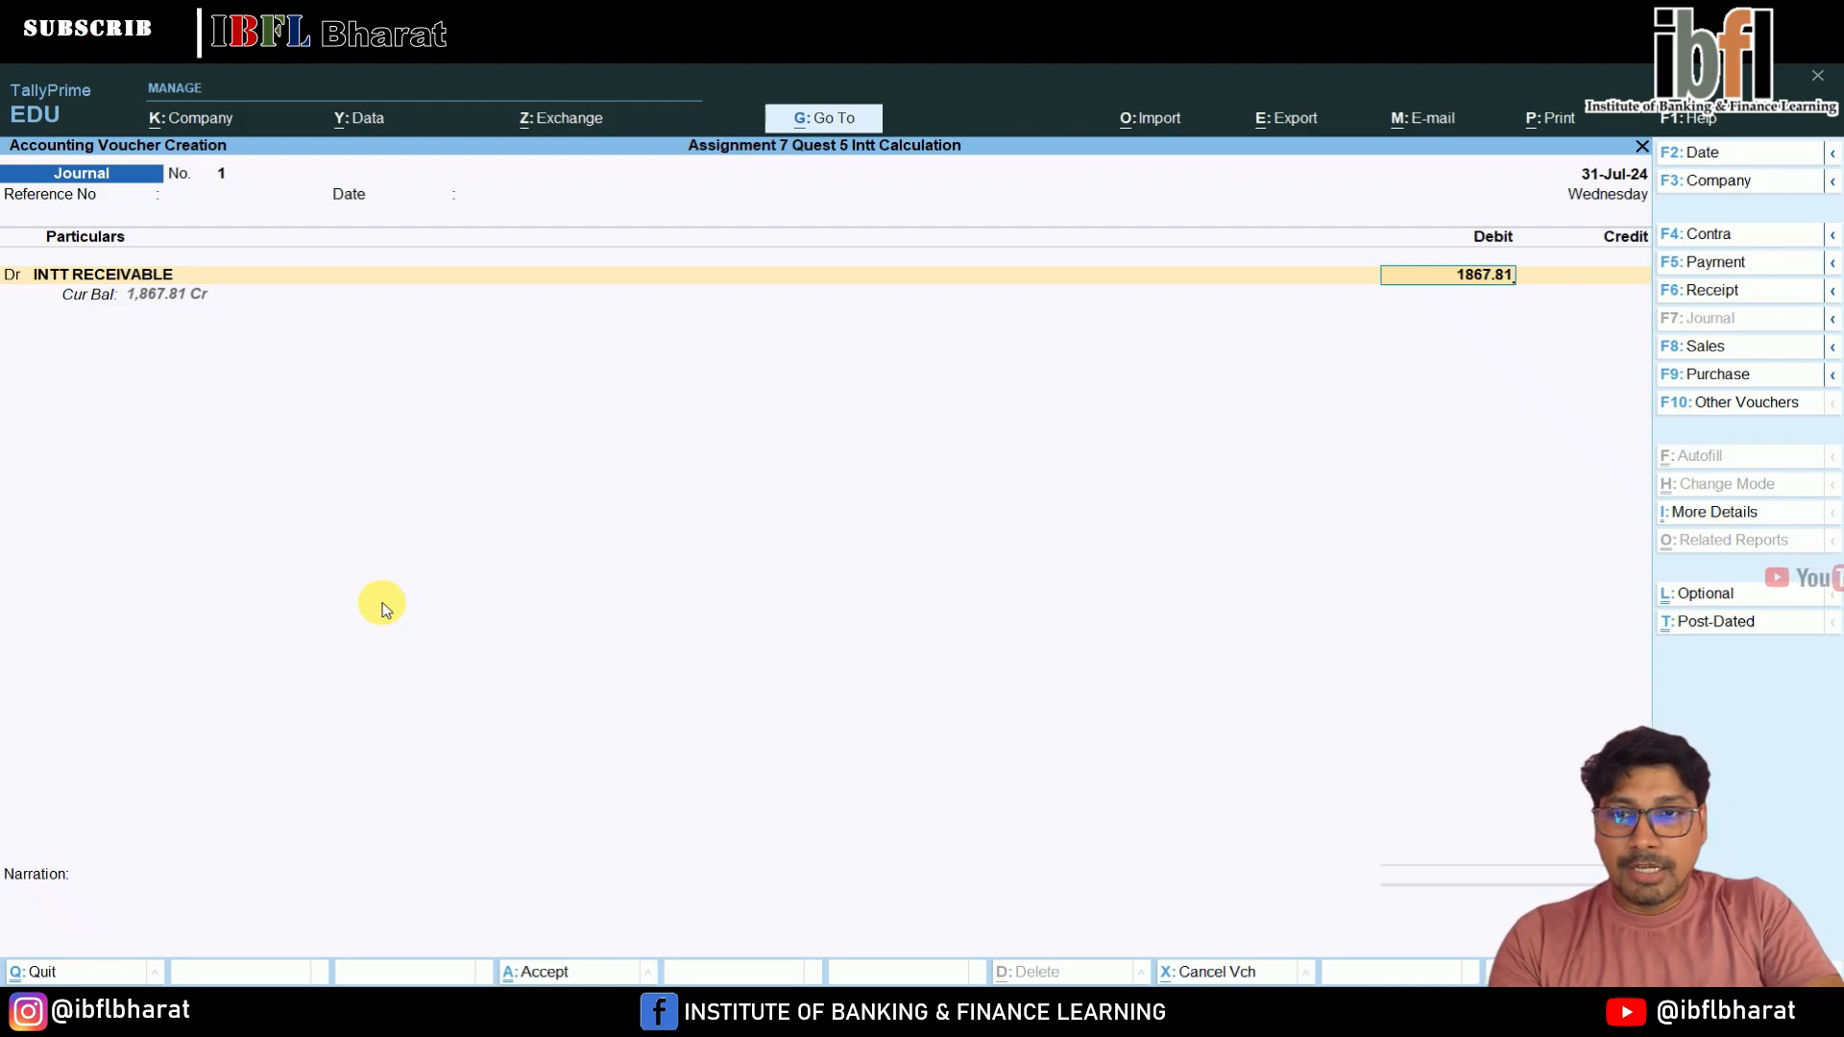
key("Return")
Create the ledger INTT RECEIVED under Indirect Incomes from within the Journal, keeping interest calculation and bank details off
key("alt+c")
type("INTT")
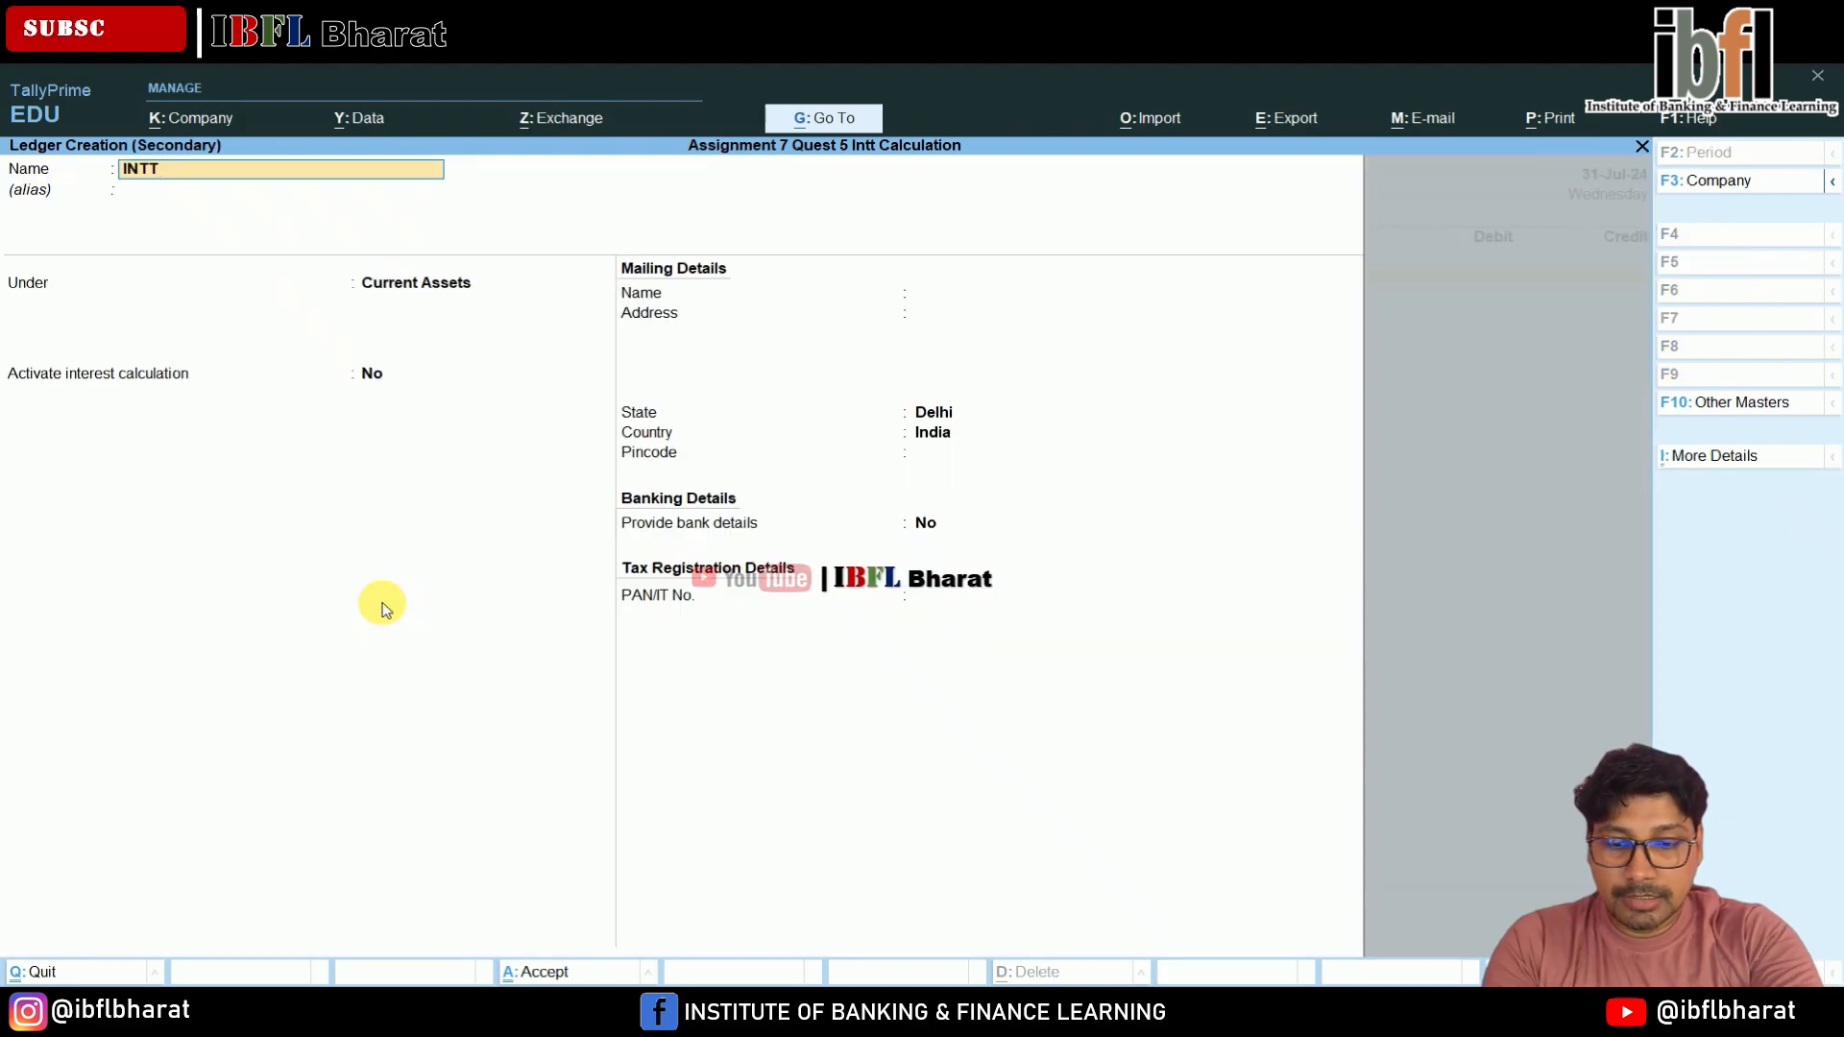
type(" RECEIVED")
key("Return")
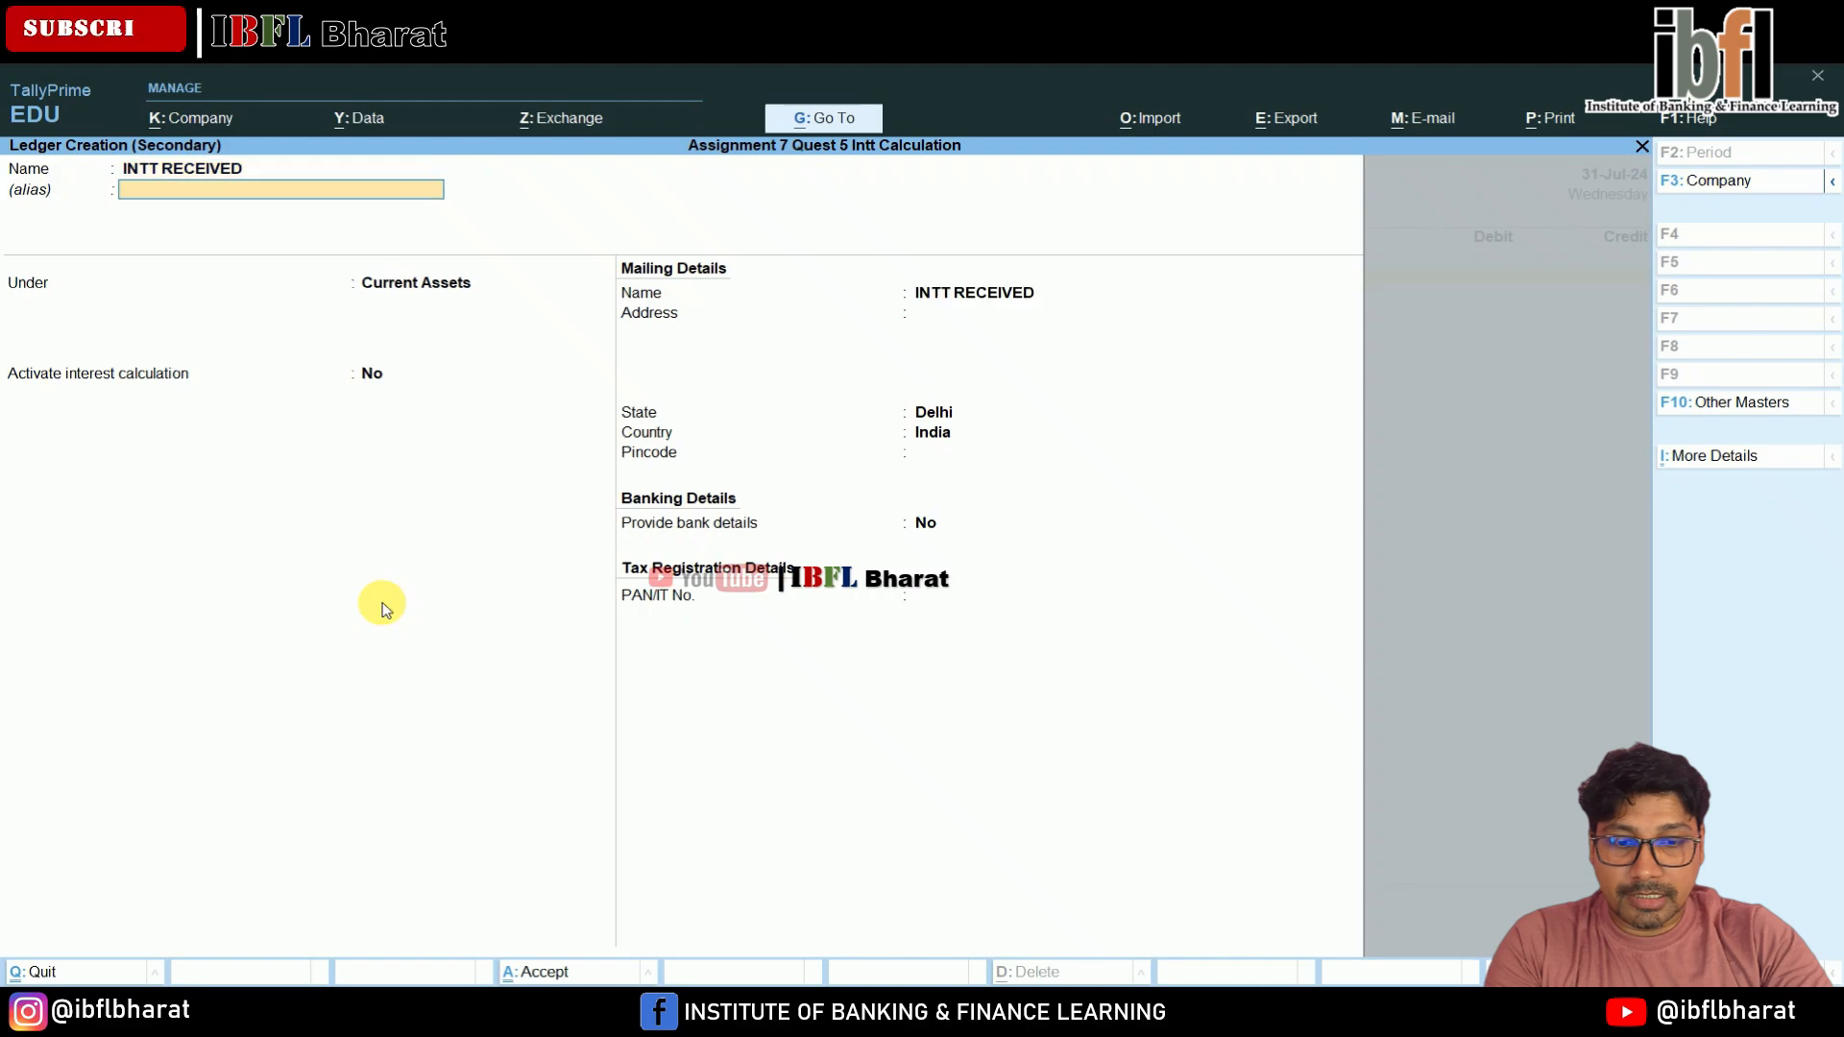
key("Return")
type("IND")
key("Down")
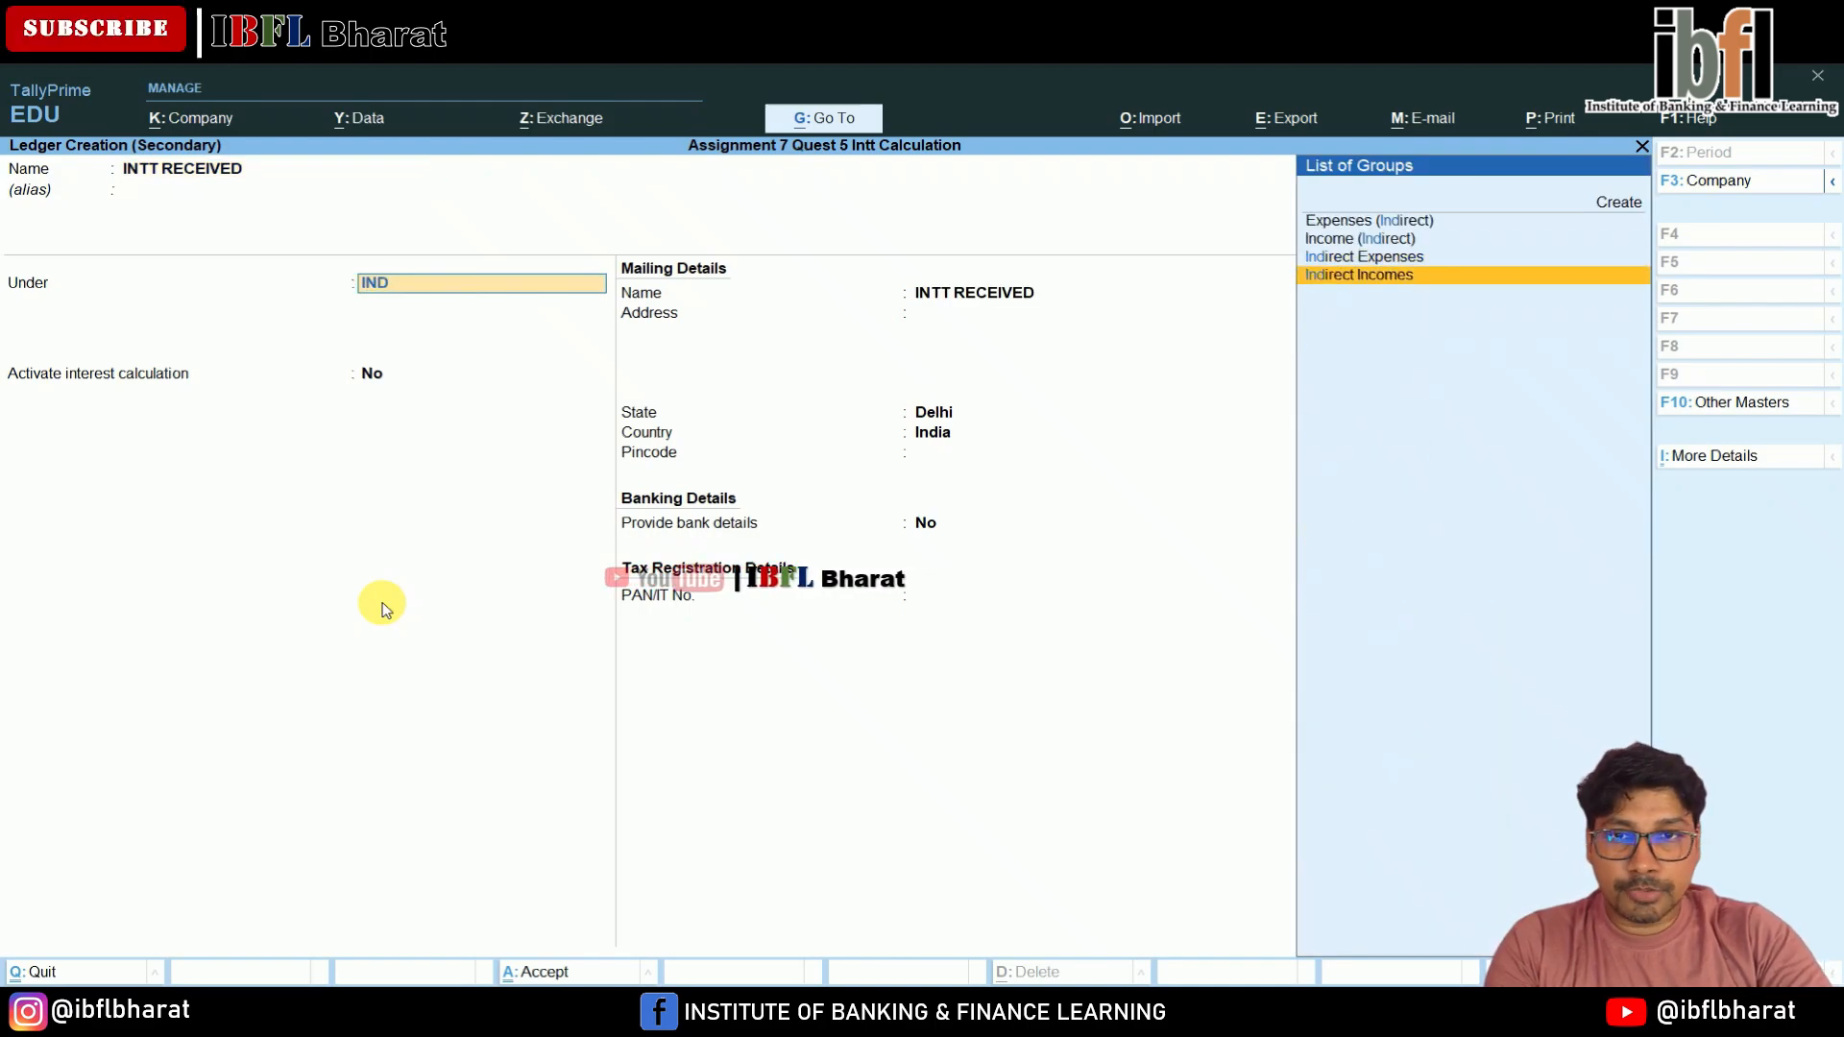
key("Return")
key("Return")
key("Return")
key("Return")
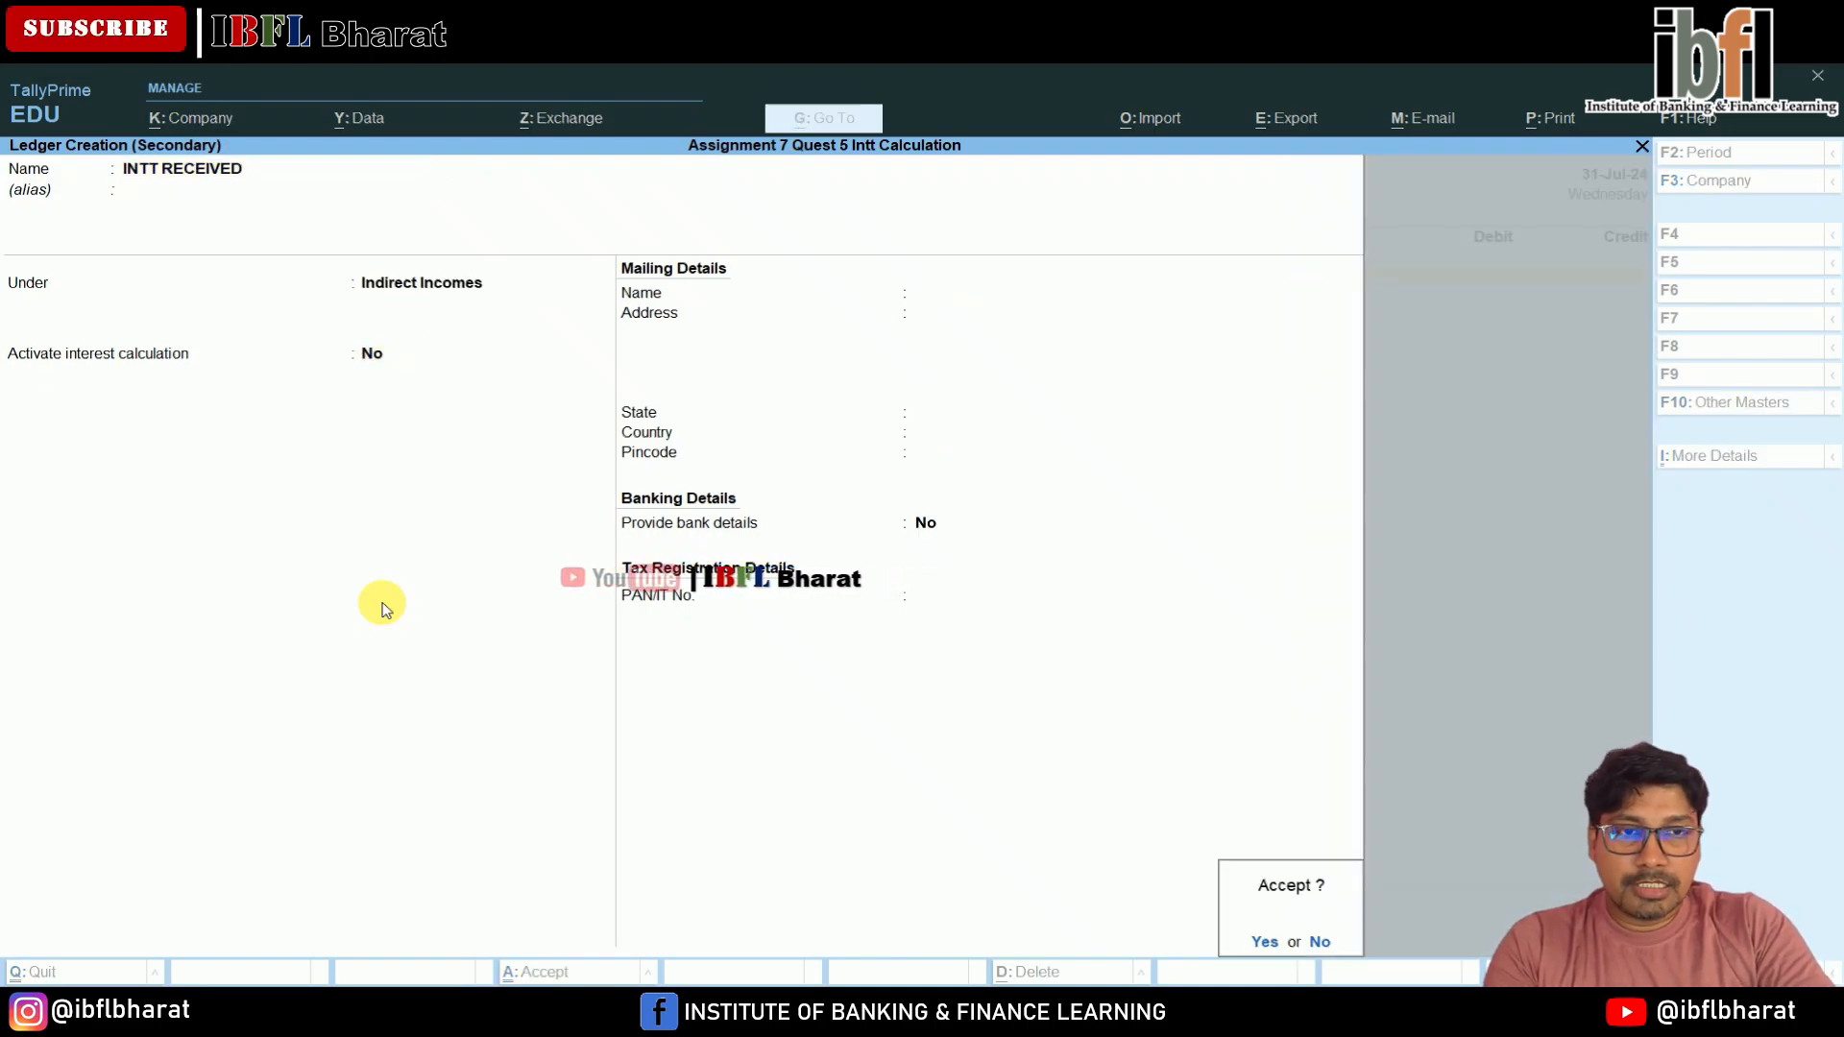
key("Return")
Credit INTT RECEIVED with the matching 1,867.81, accept the 31-Jul-24 Journal without a narration and leave voucher entry
key("Return")
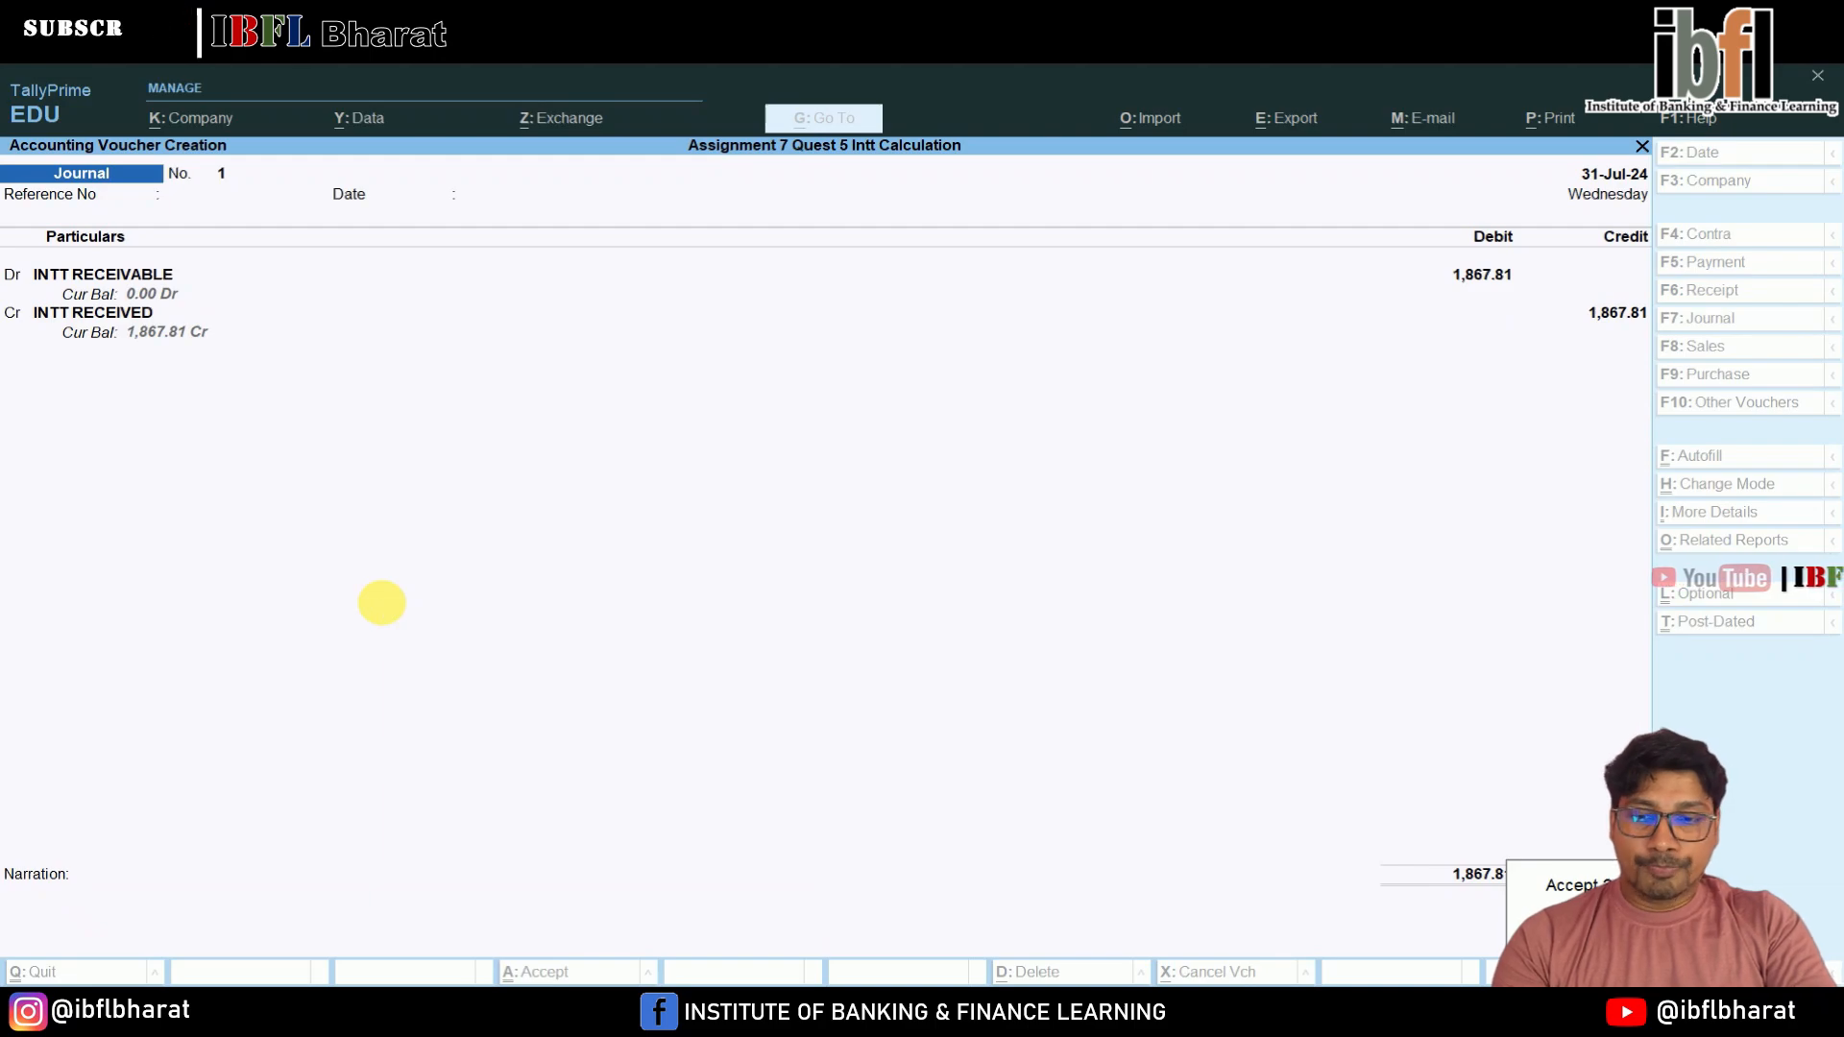
key("Return")
key("Escape")
Open the Balance Sheet and examine the Bank Accounts and INTT RECEIVABLE balances after the Journal entry
key("Down")
key("Down")
key("Down")
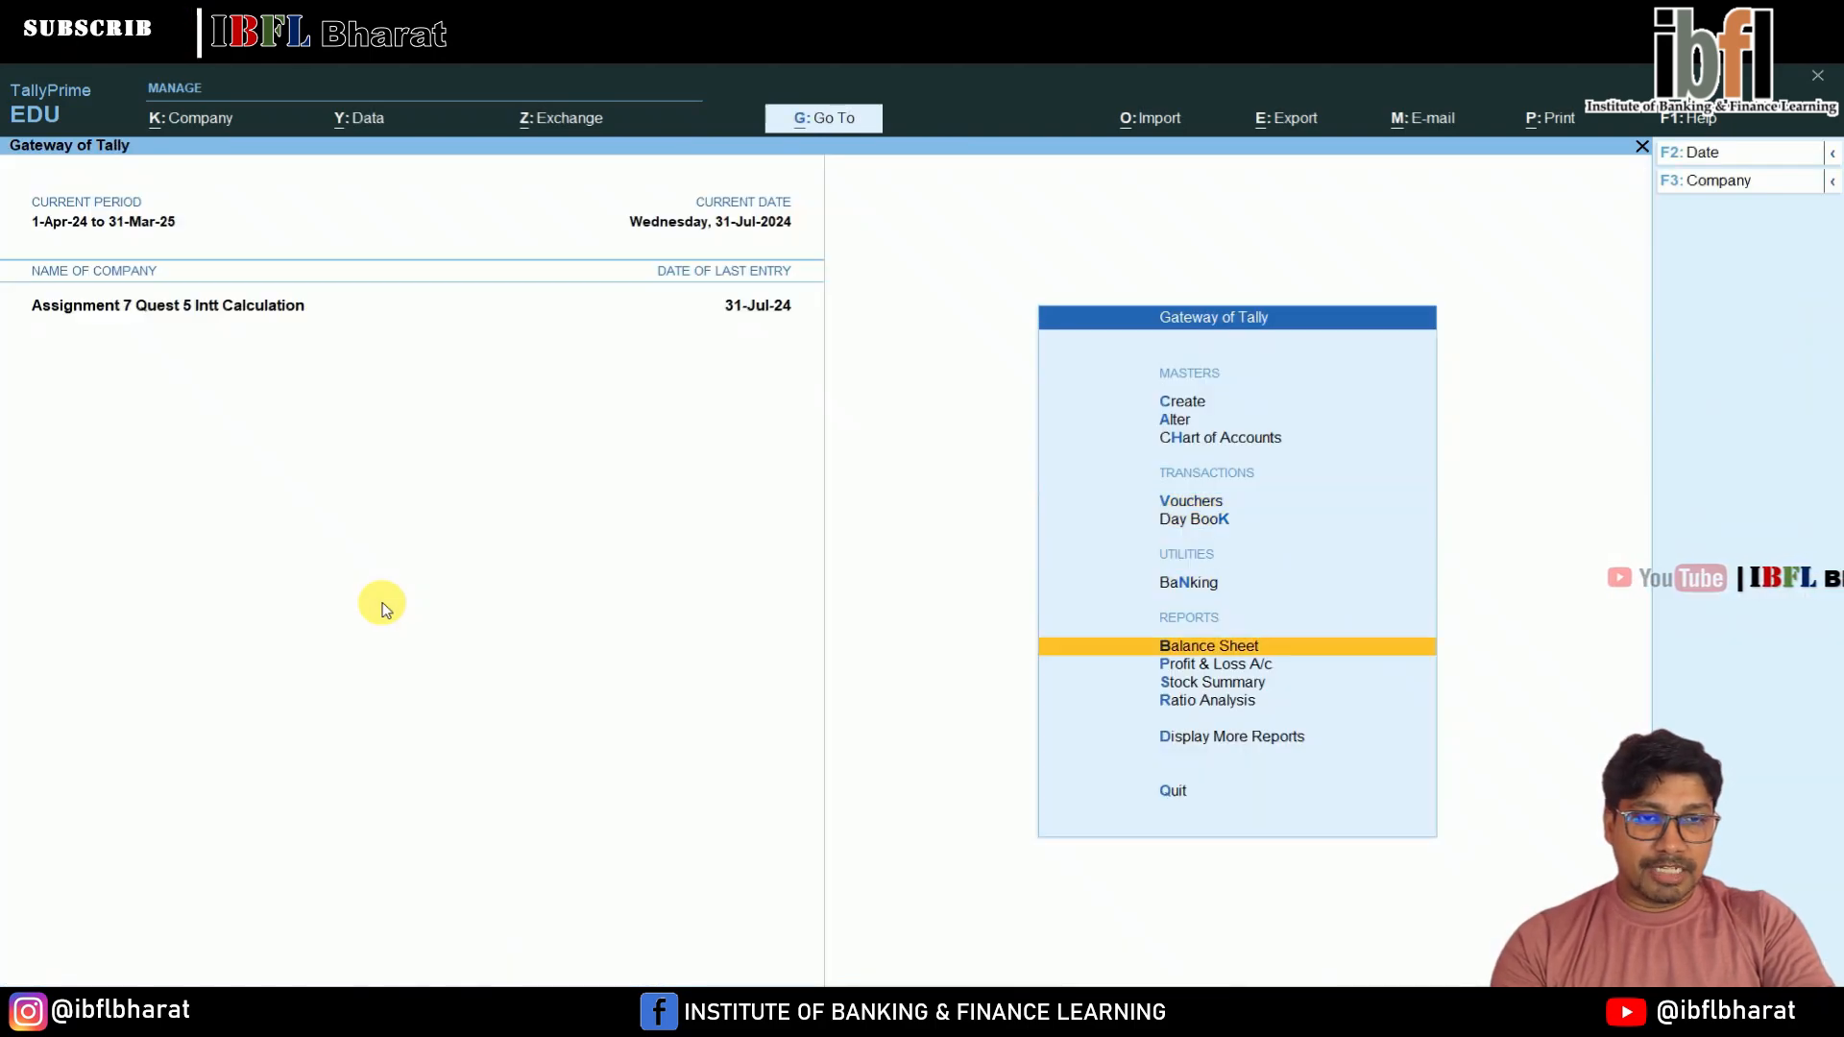
key("Return")
key("Down")
key("Down")
key("Down")
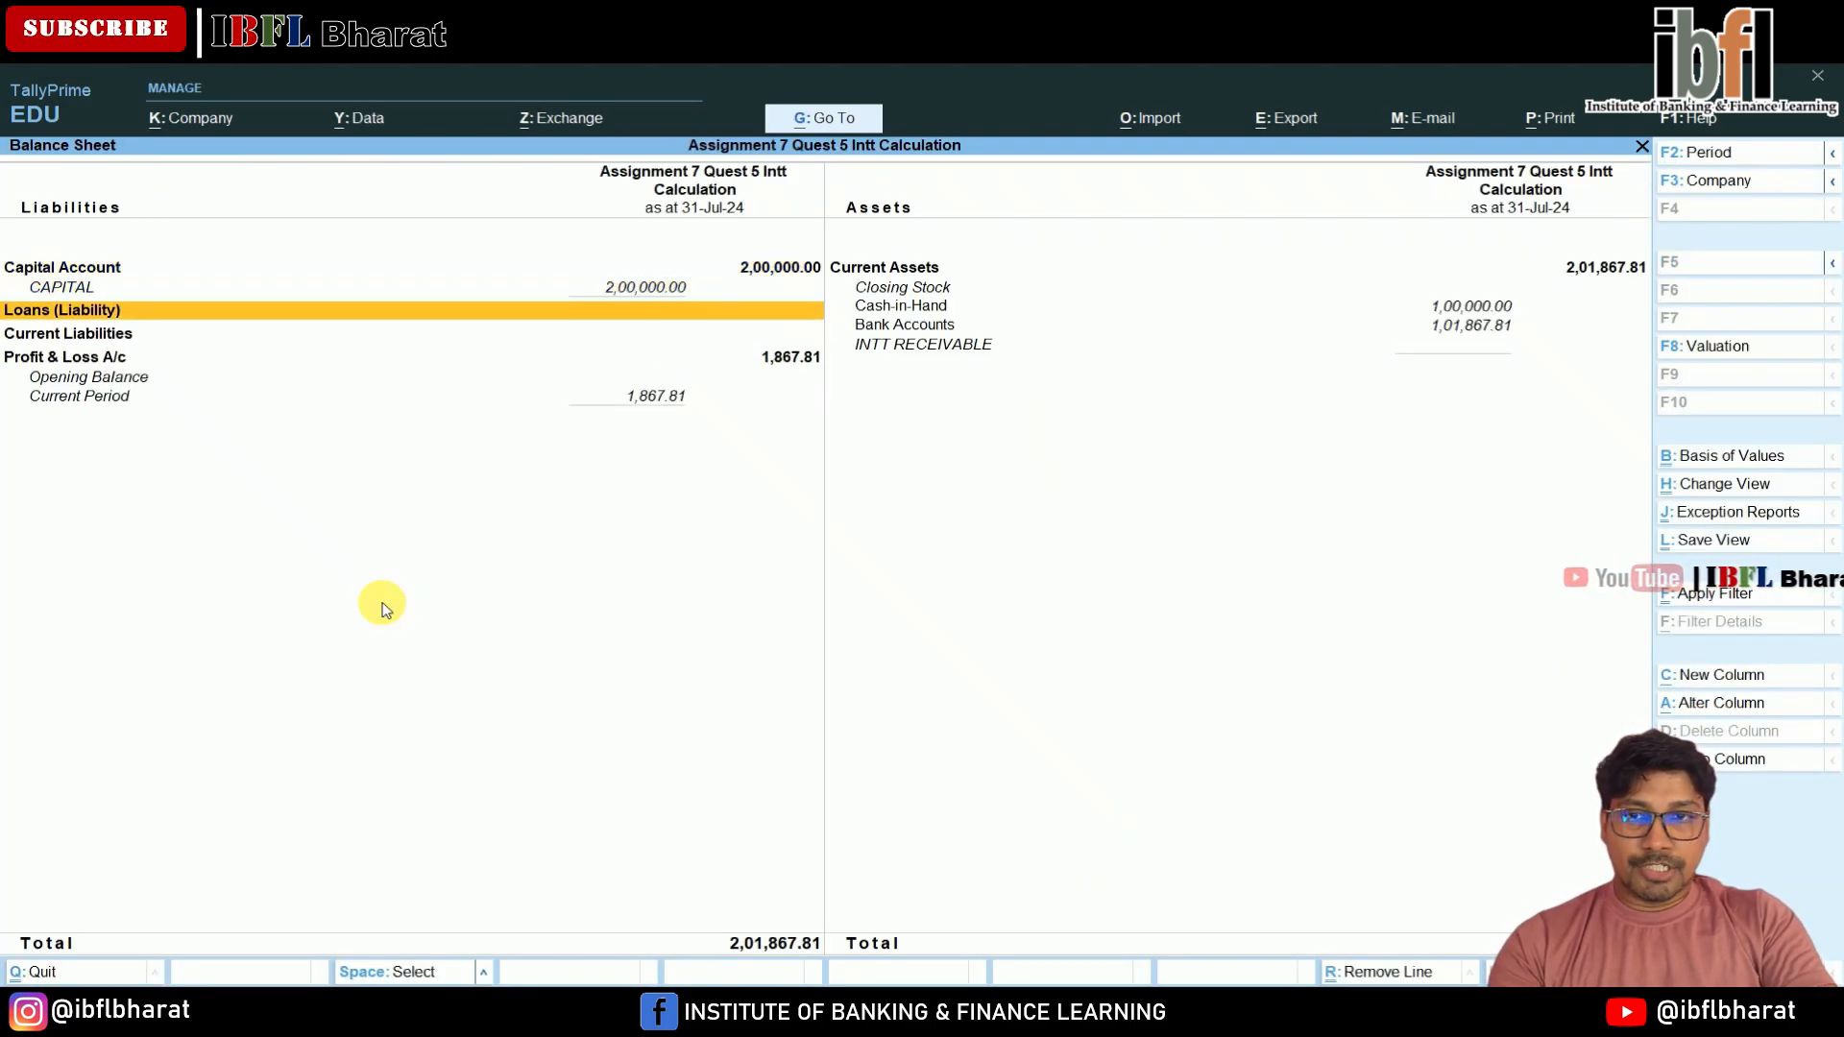
key("Down")
key("Down")
key("Down")
key("Down")
key("Down")
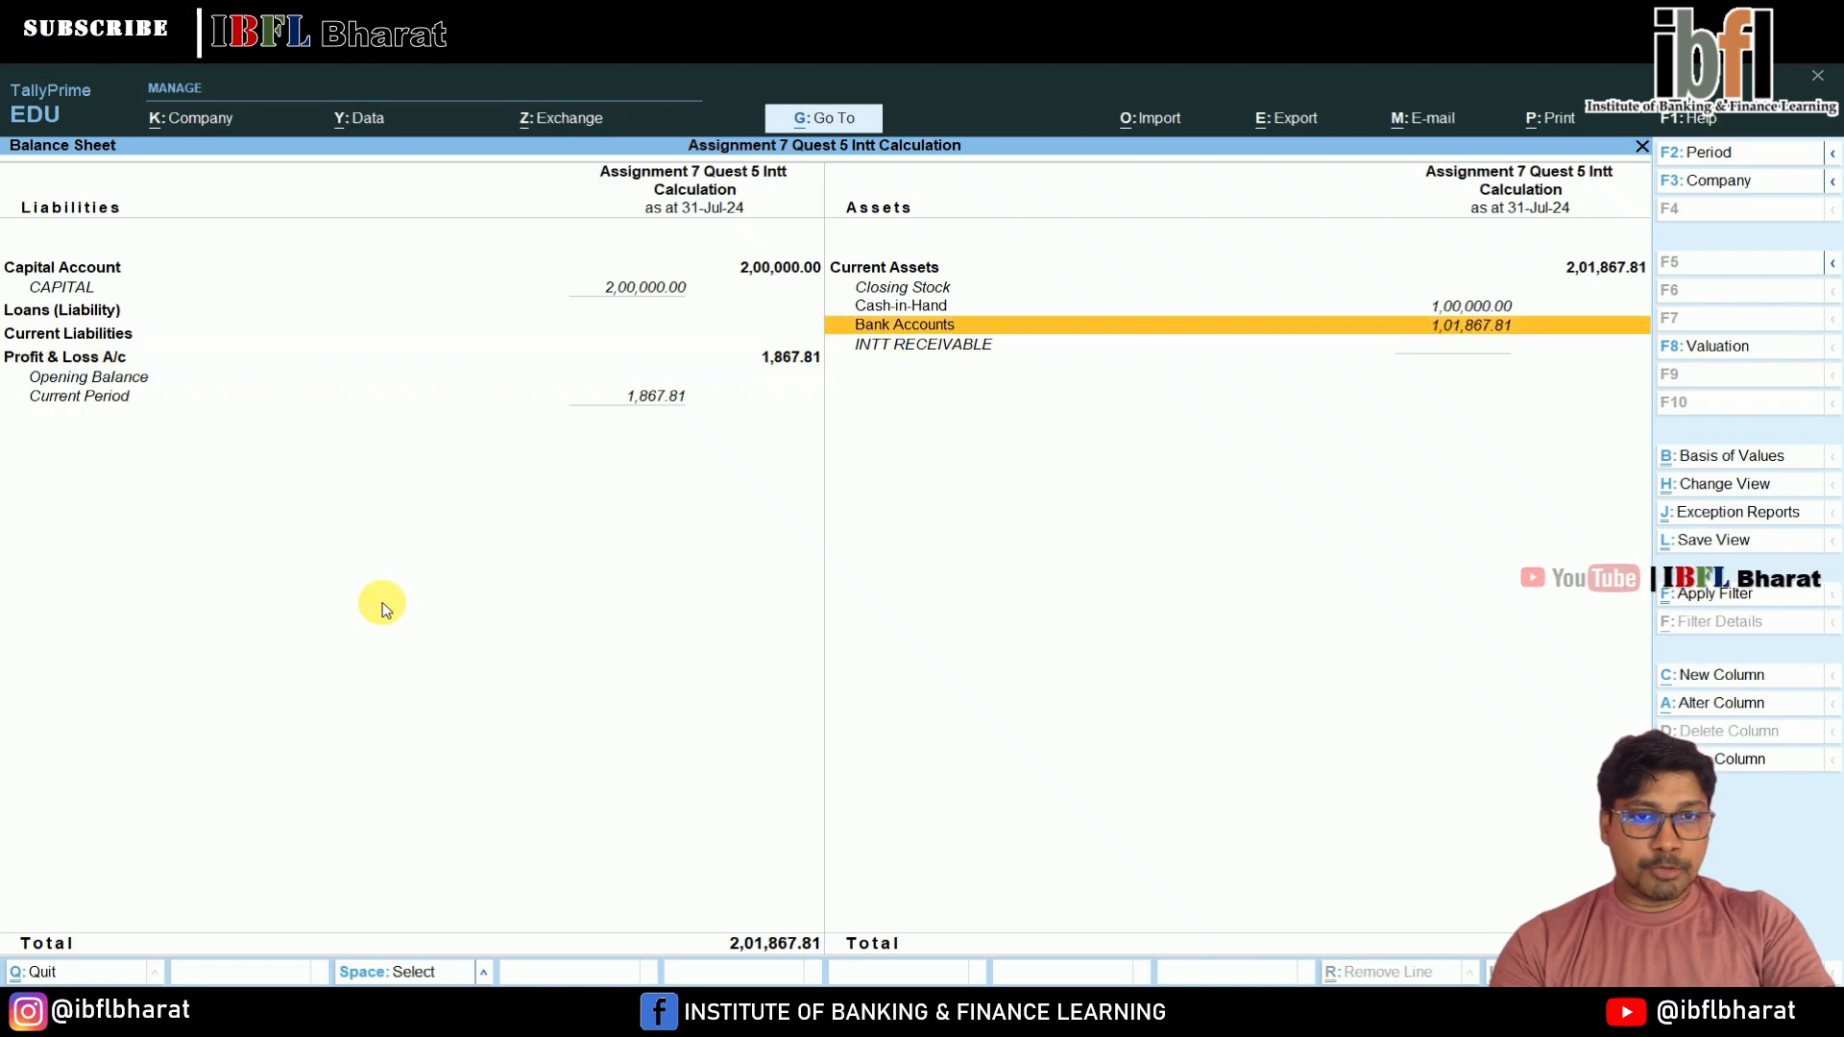
Examine the INTT RECEIVED income in the detailed Profit & Loss A/c, then return to the Gateway of Tally
key("Left")
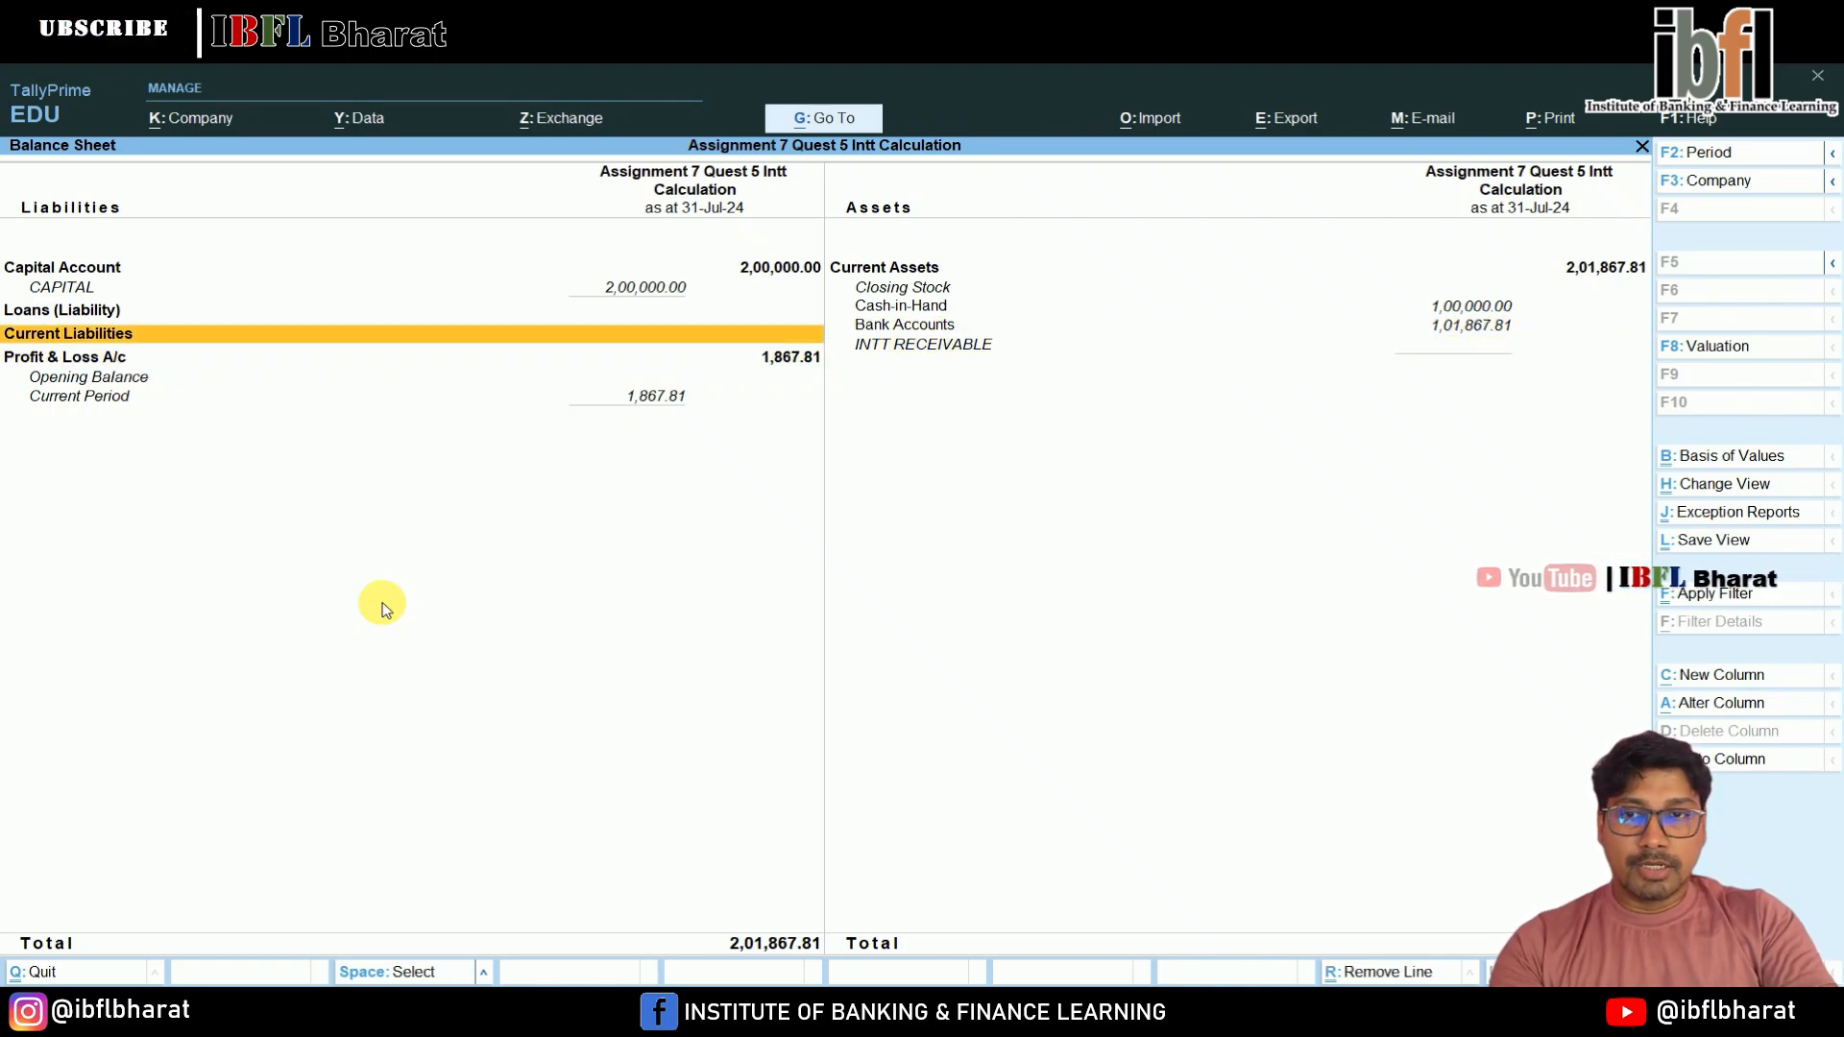
key("Down")
key("Return")
key("alt+F5")
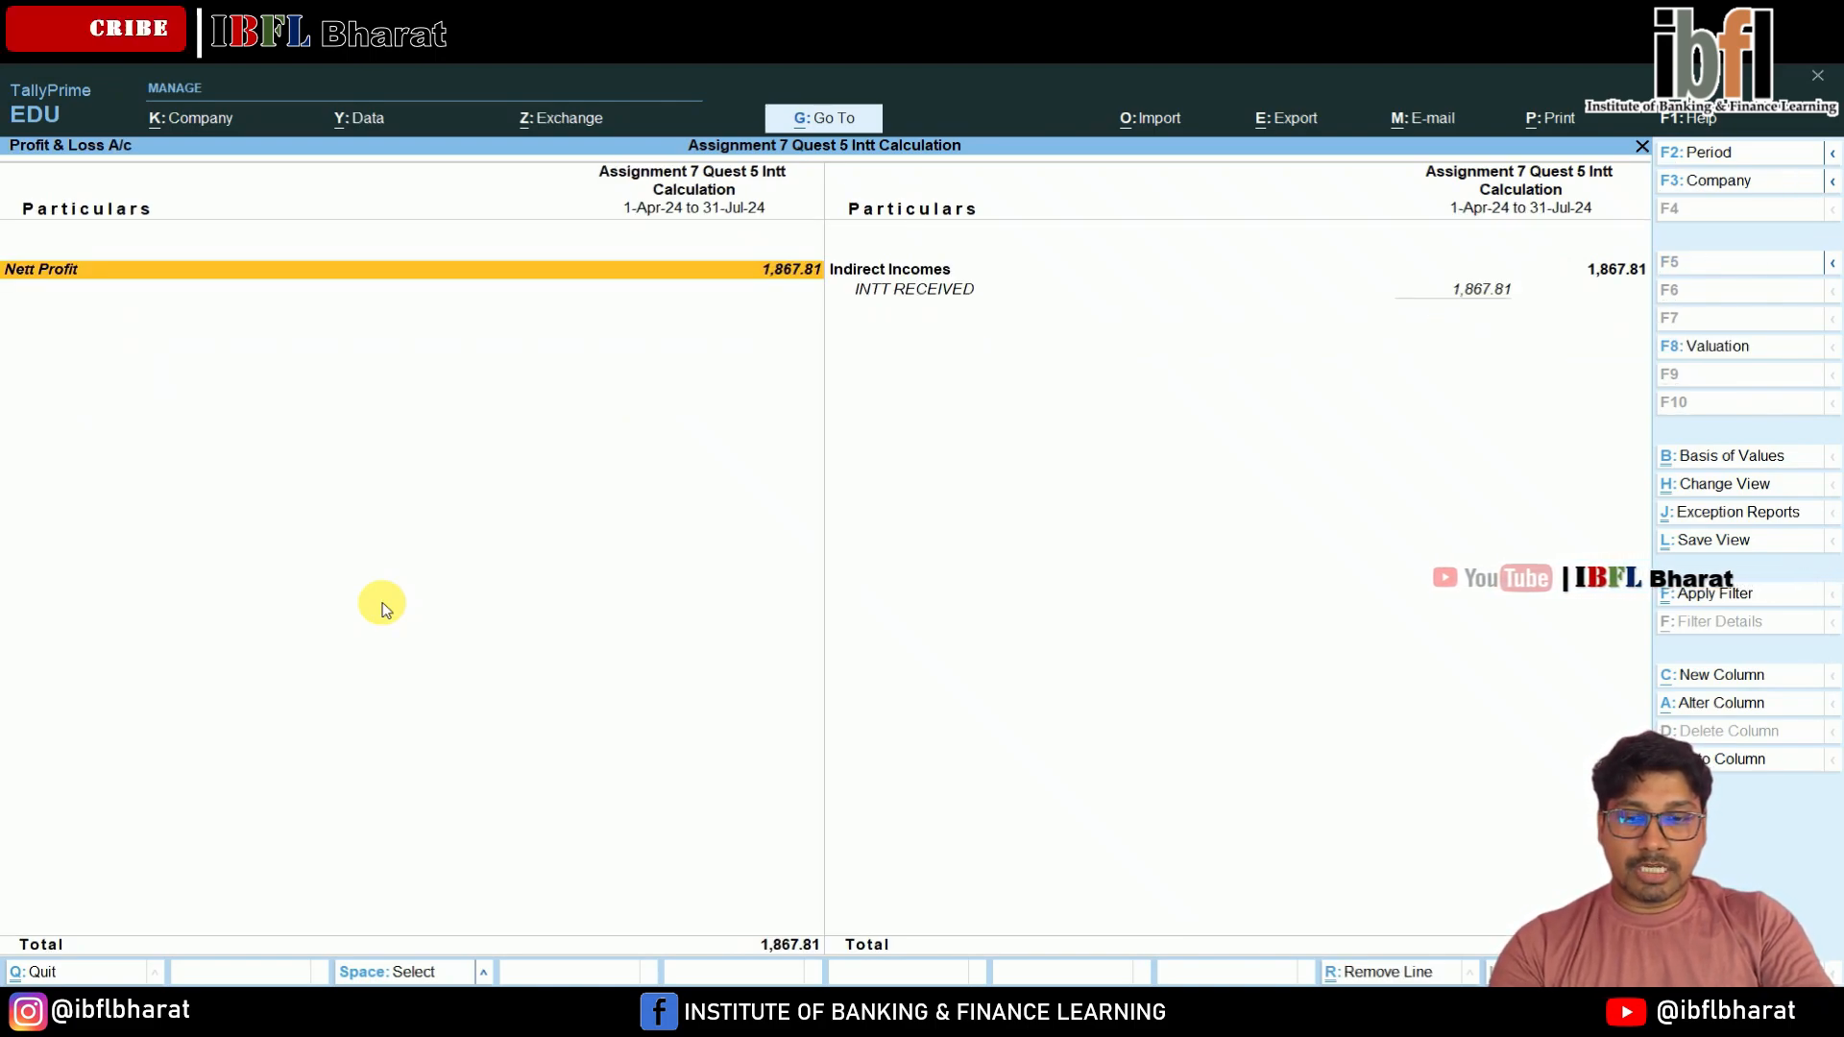
key("Right")
key("Down")
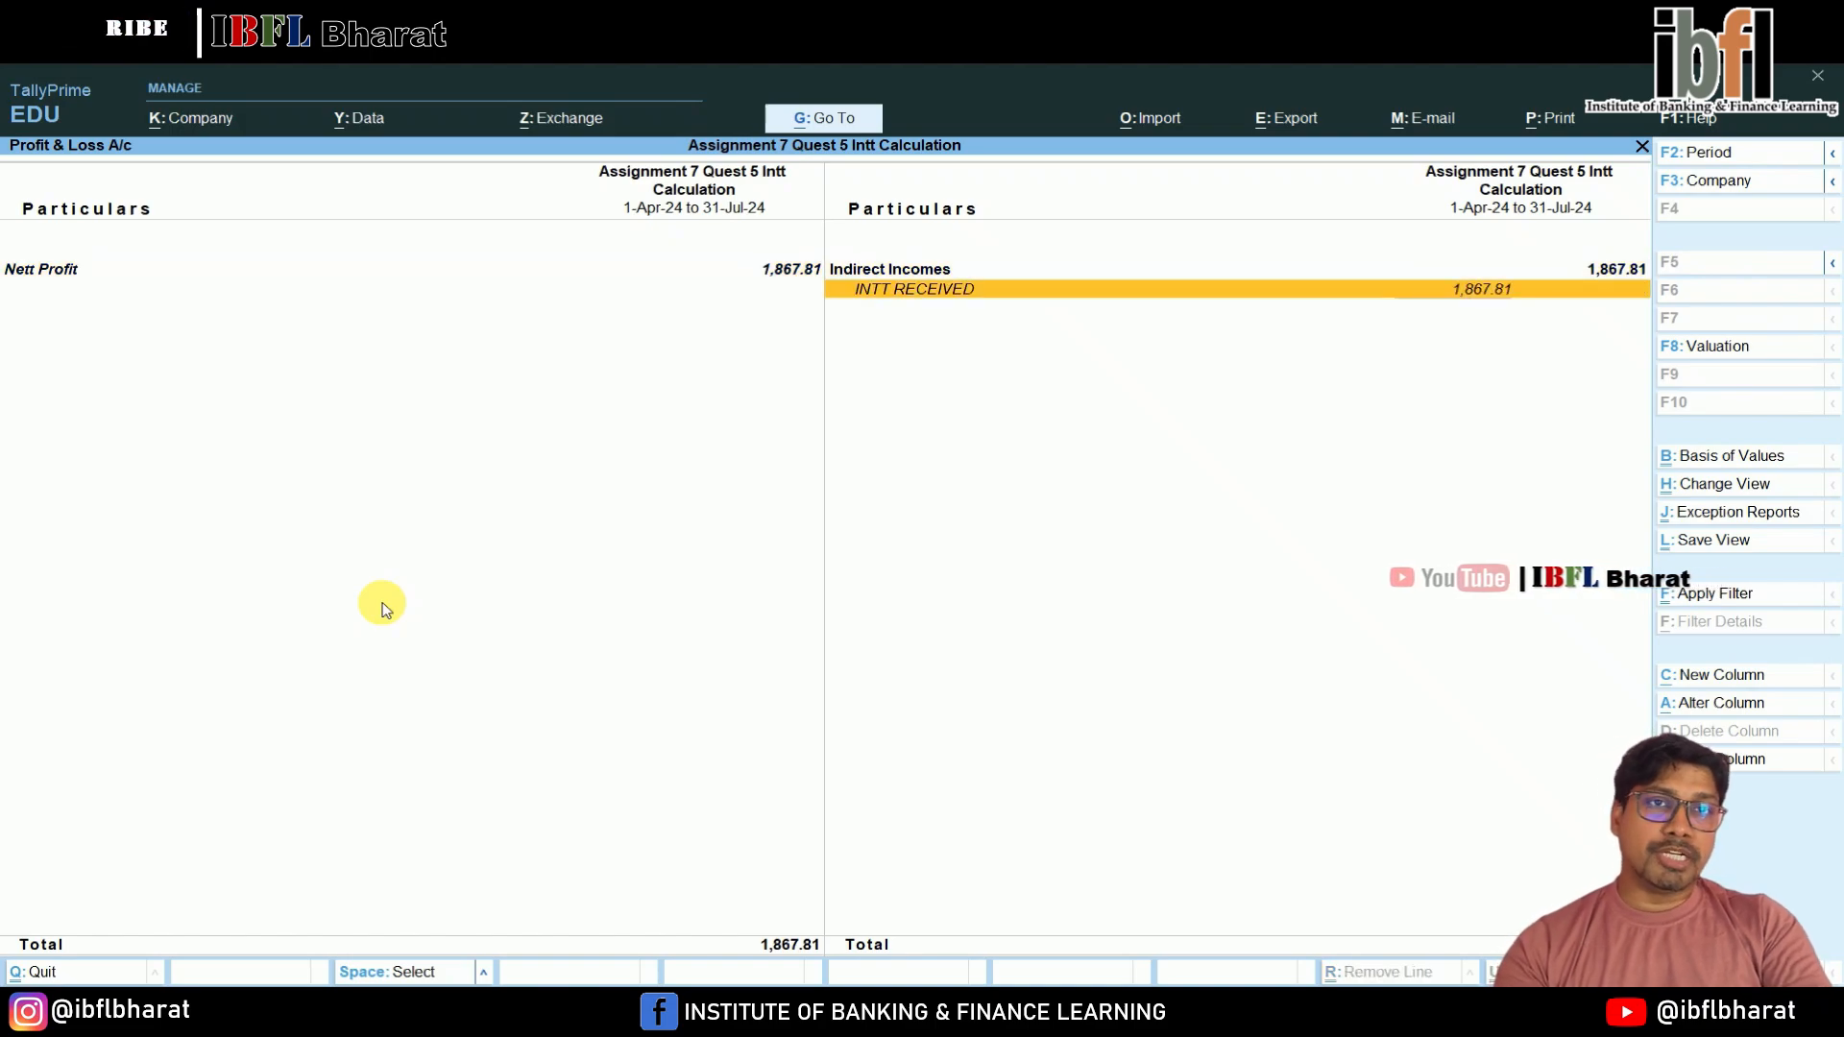
key("Escape")
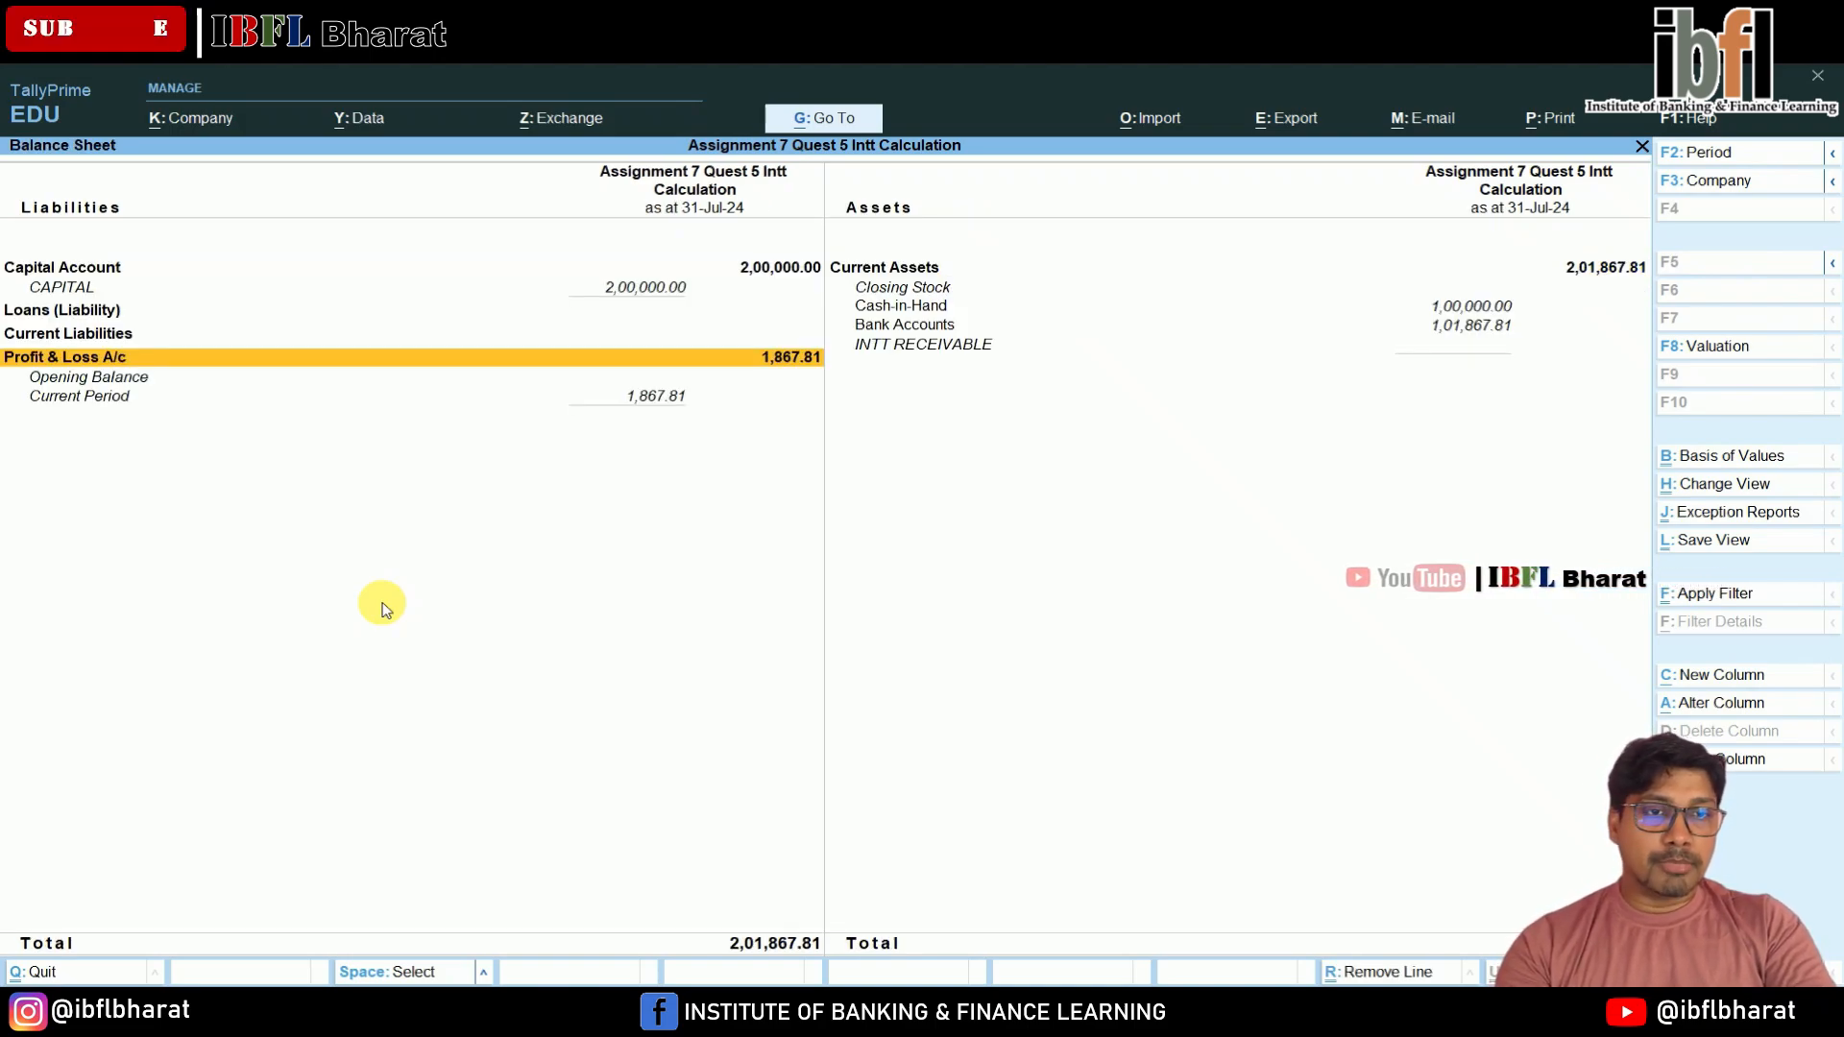
key("Escape")
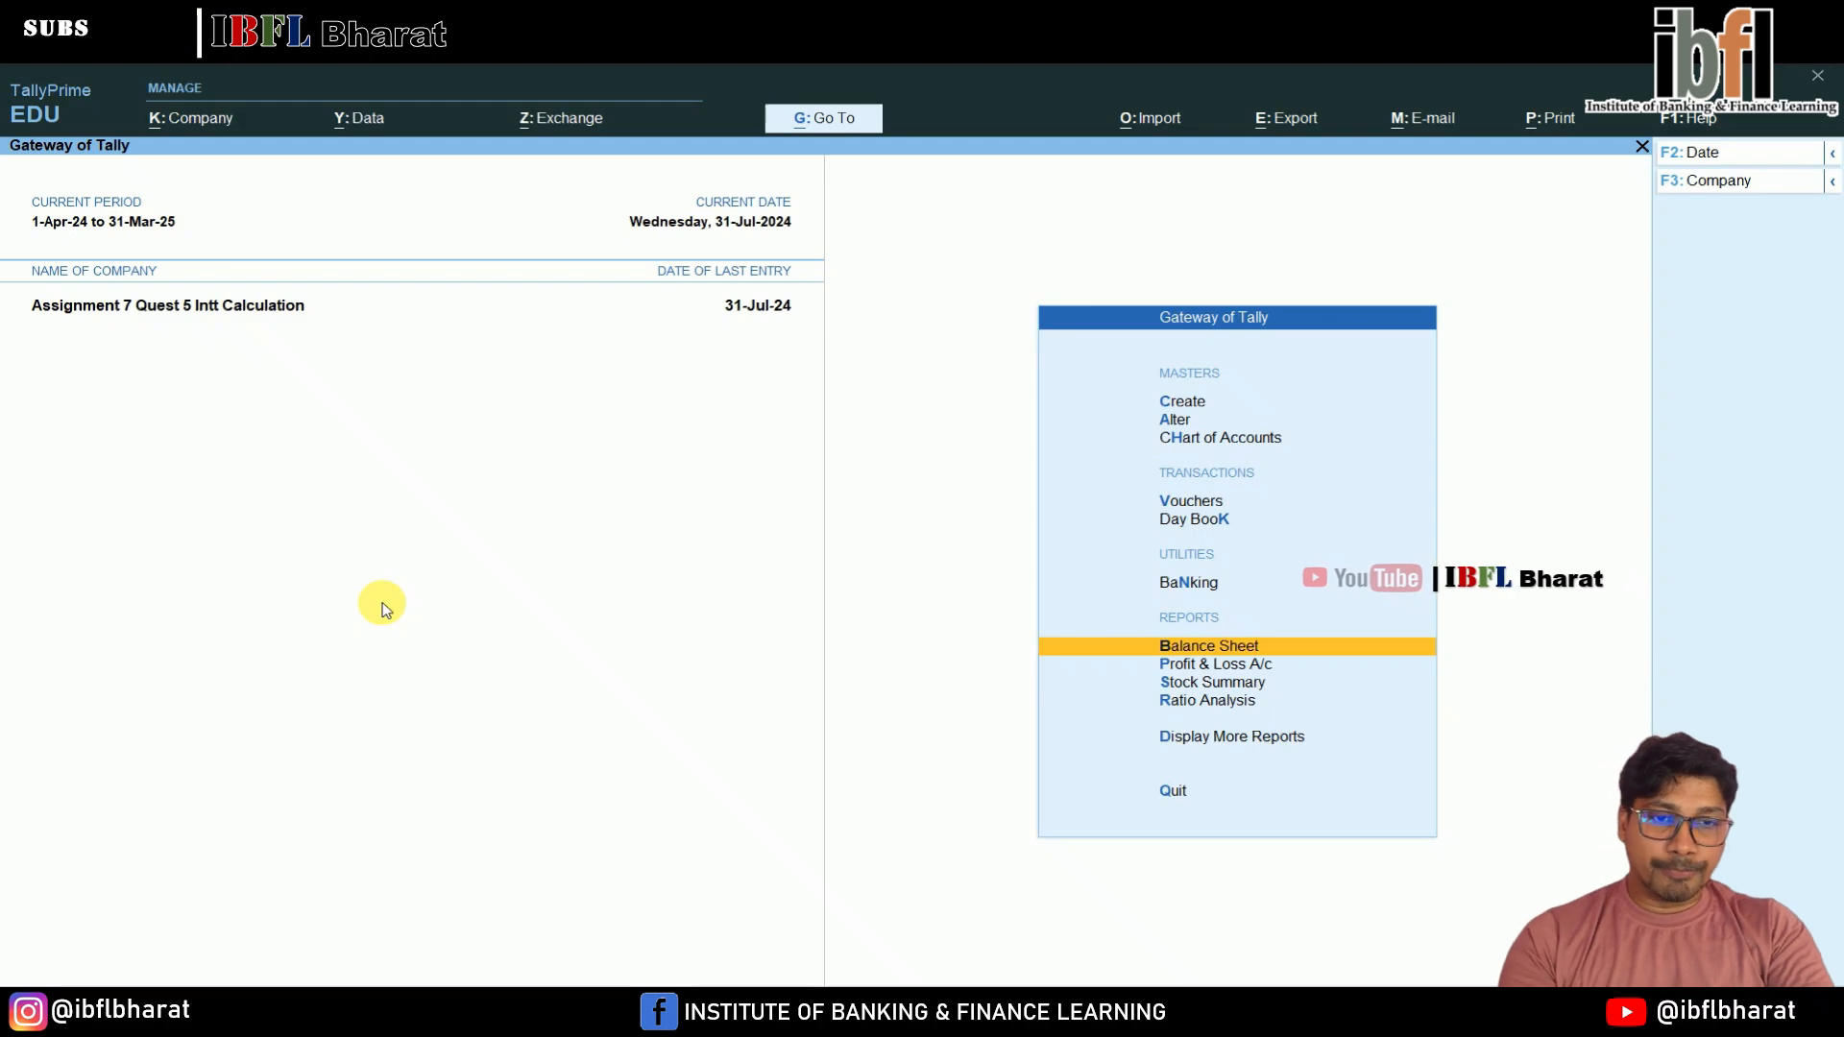
Open the Interest Receivable report and drill down through Current Assets and Bank Accounts to PUNJAB NATIONAL BANK's interest calculation
key("d")
key("s")
key("i")
key("Return")
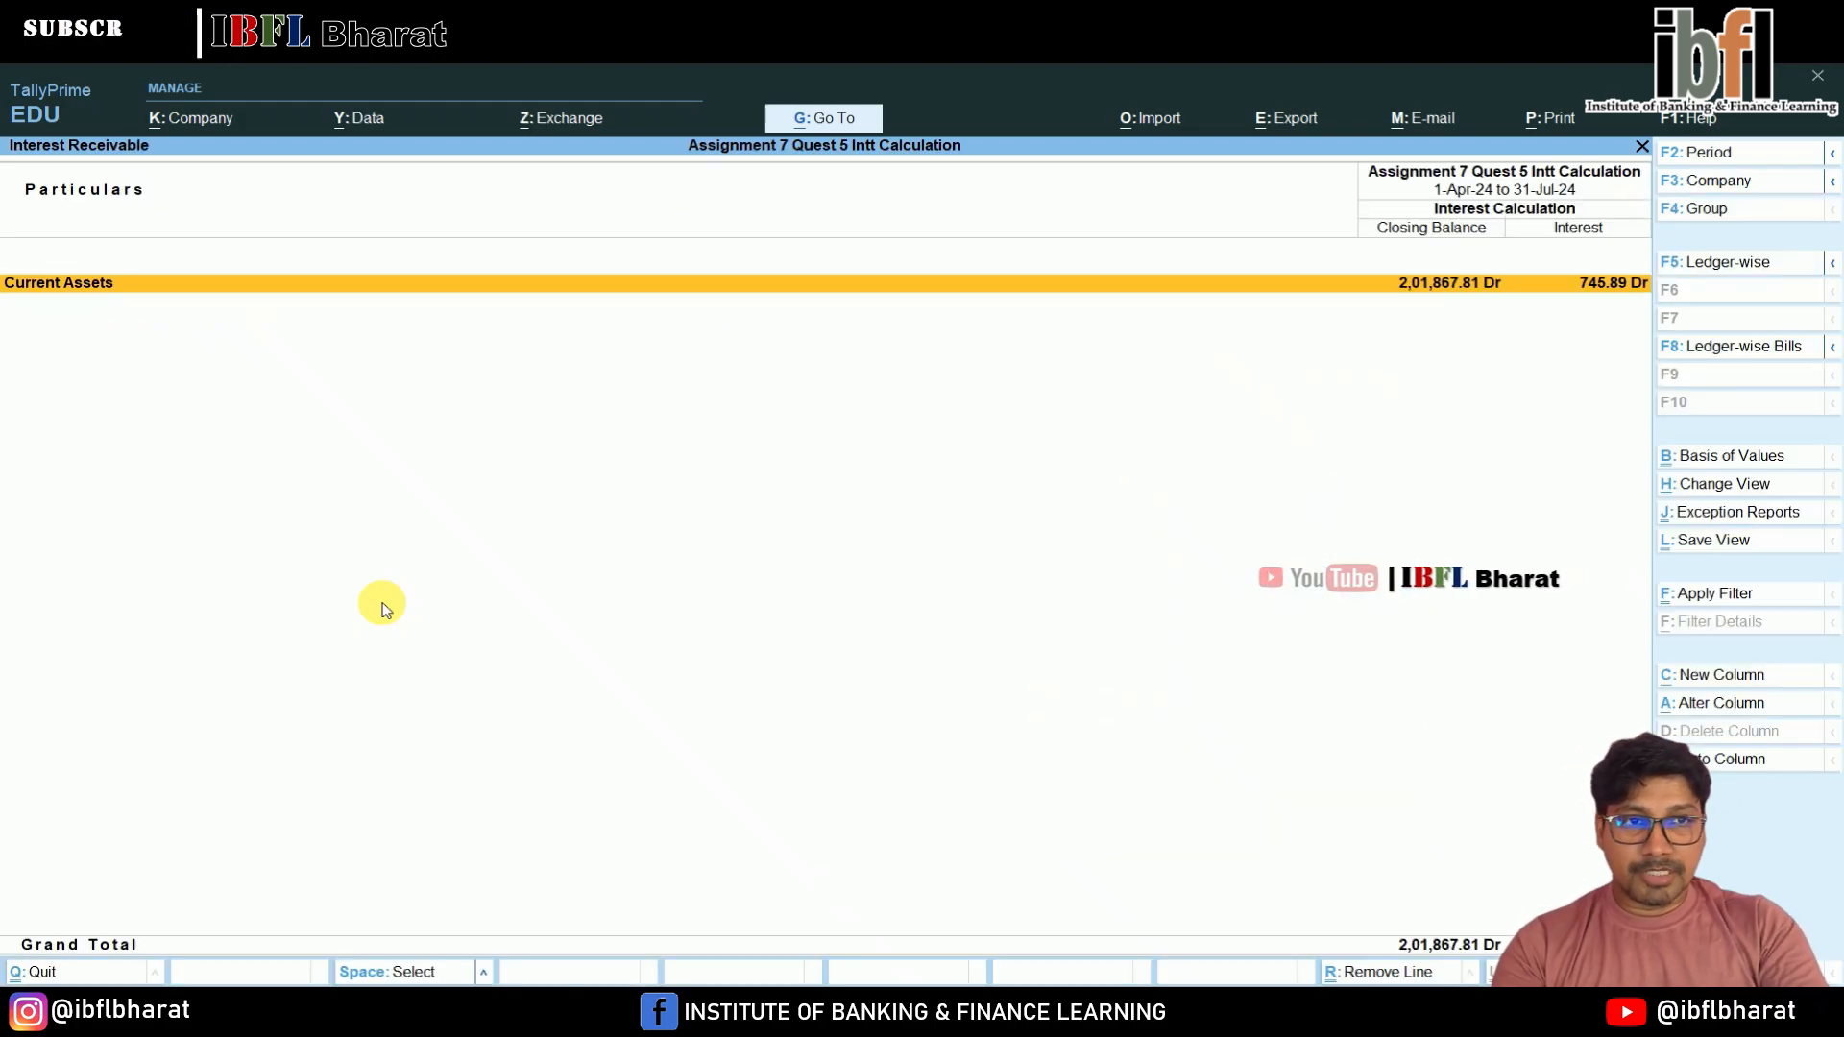
key("Return")
key("Return")
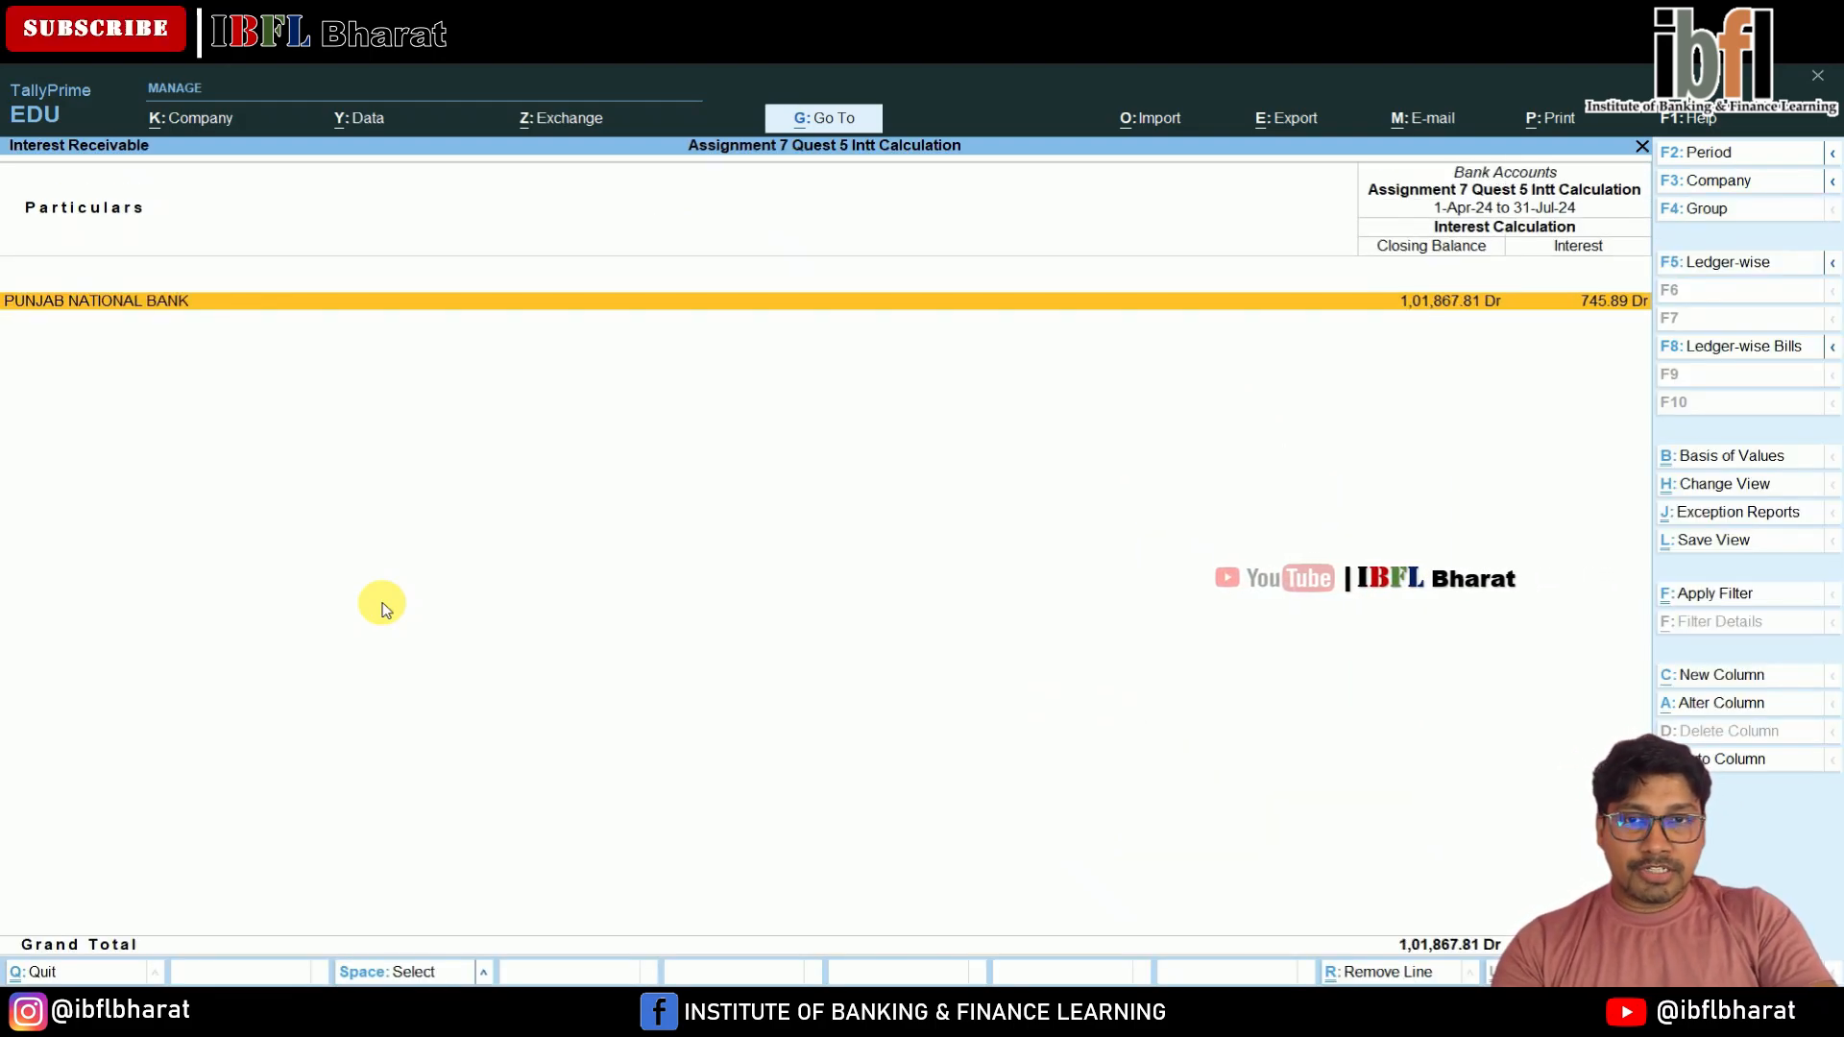
key("Return")
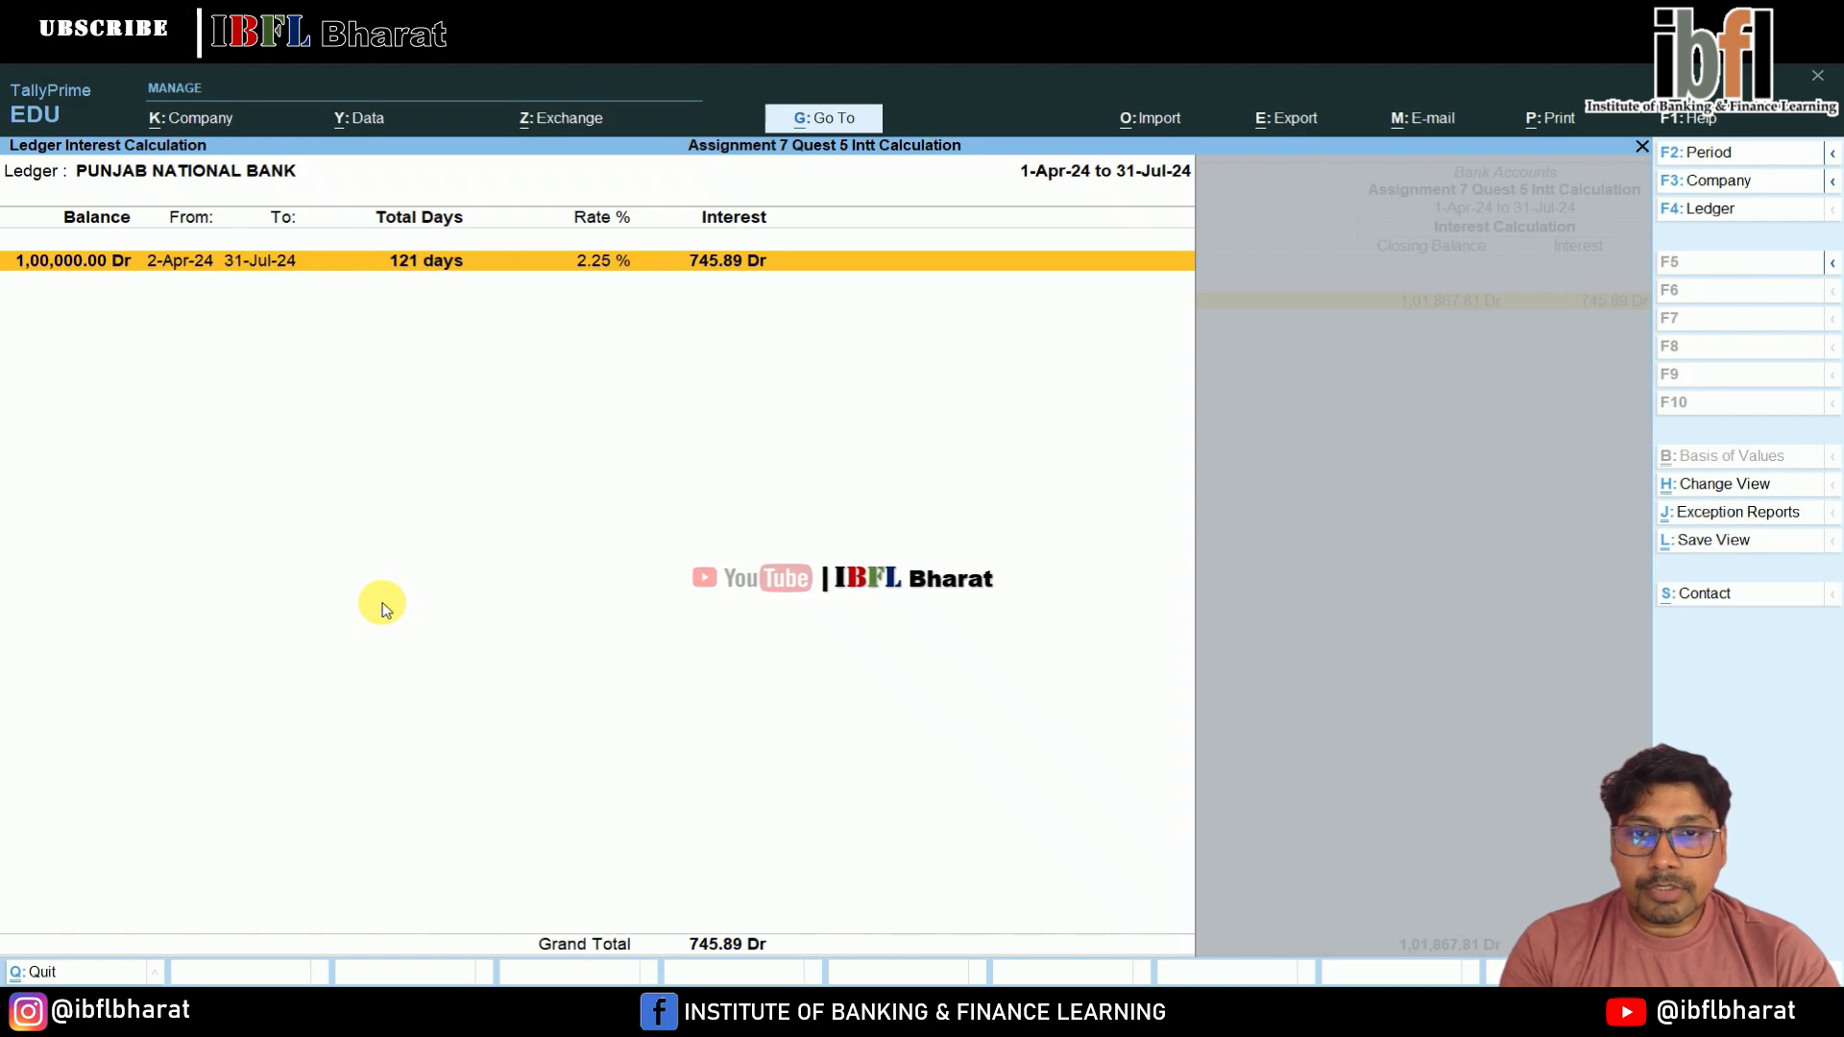
Set the PUNJAB NATIONAL BANK interest calculation period to 1-Apr-24 to 1-May-24
key("alt+F2")
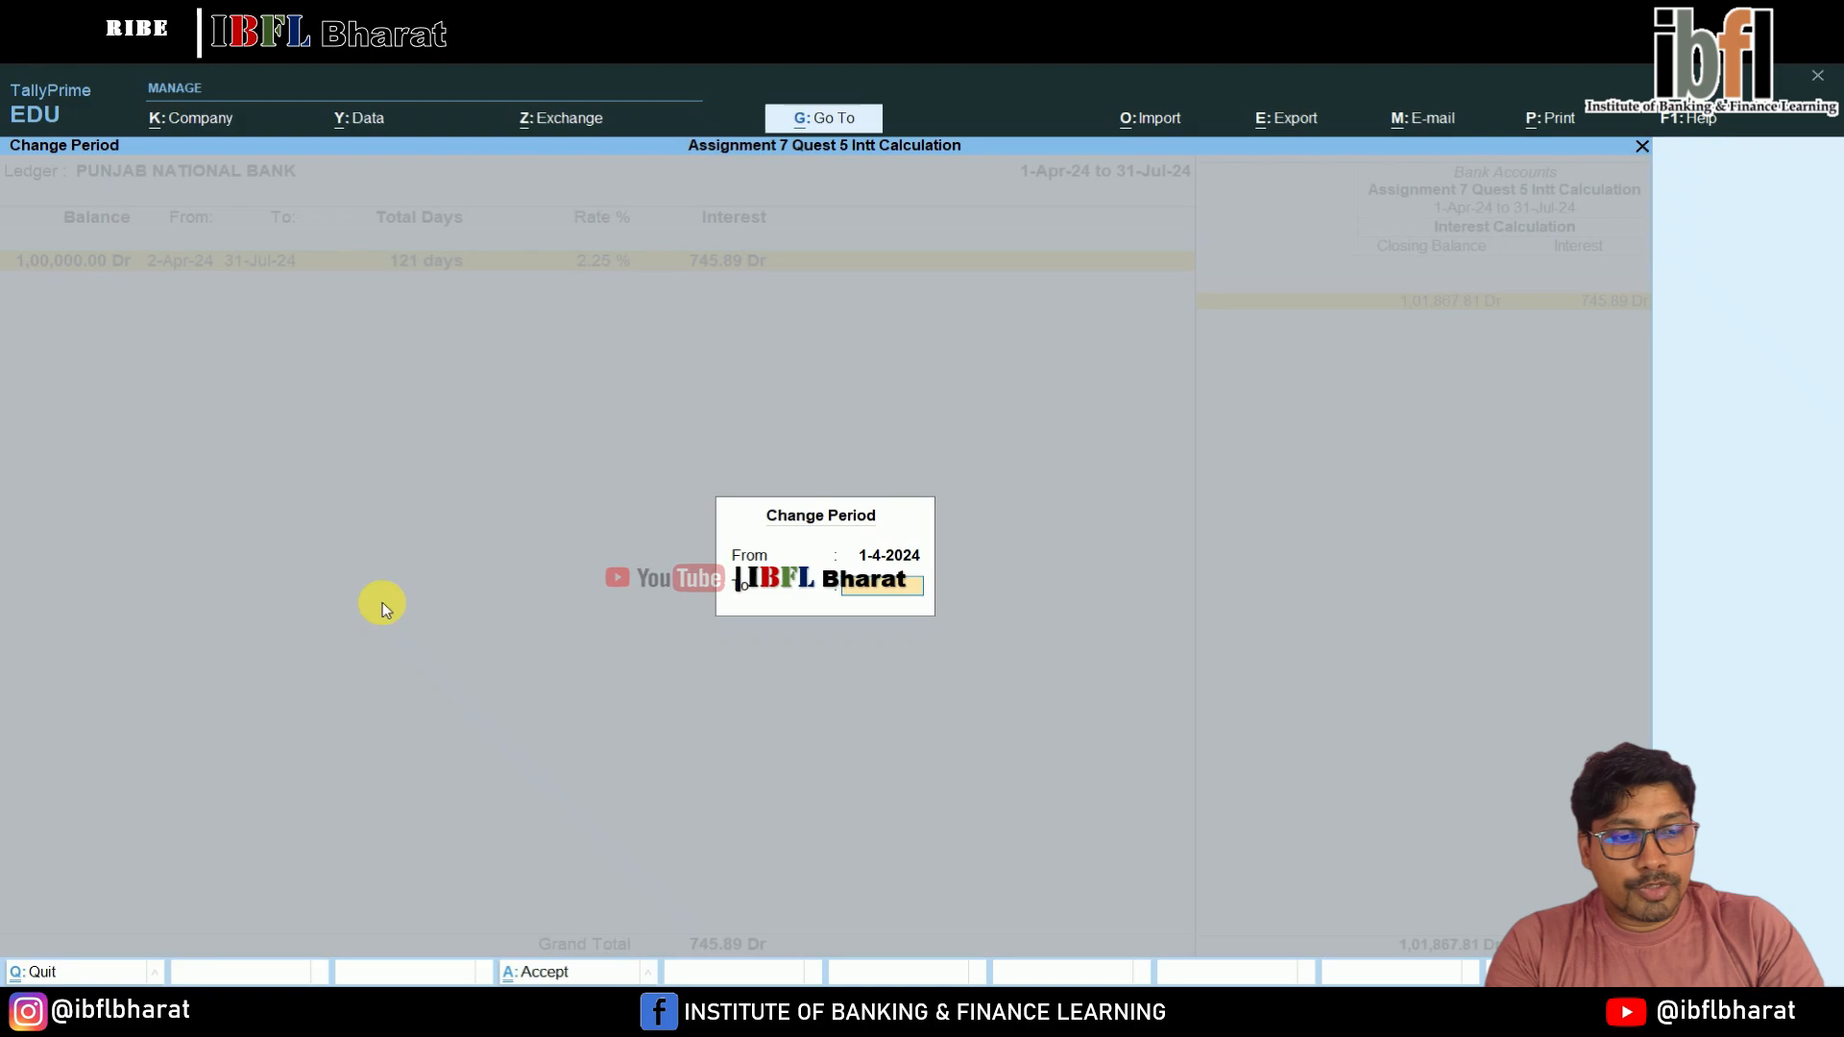
type("1.5")
key("Return")
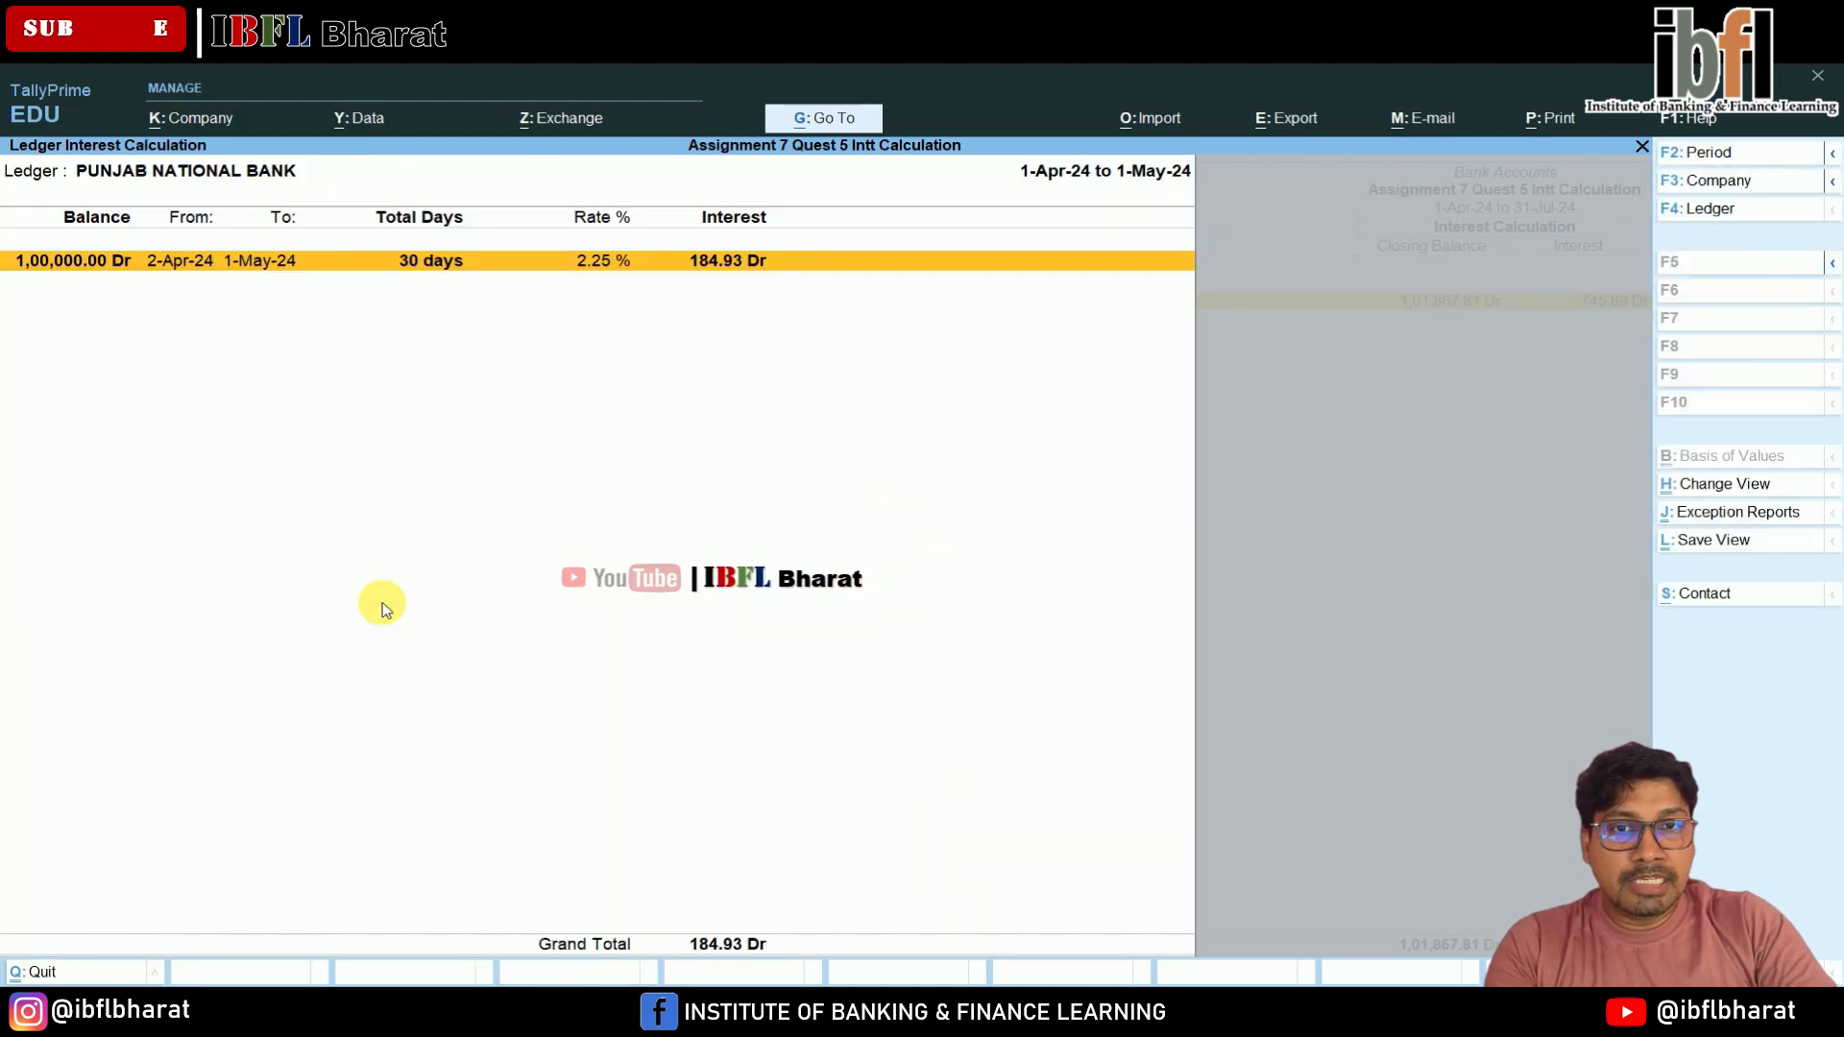